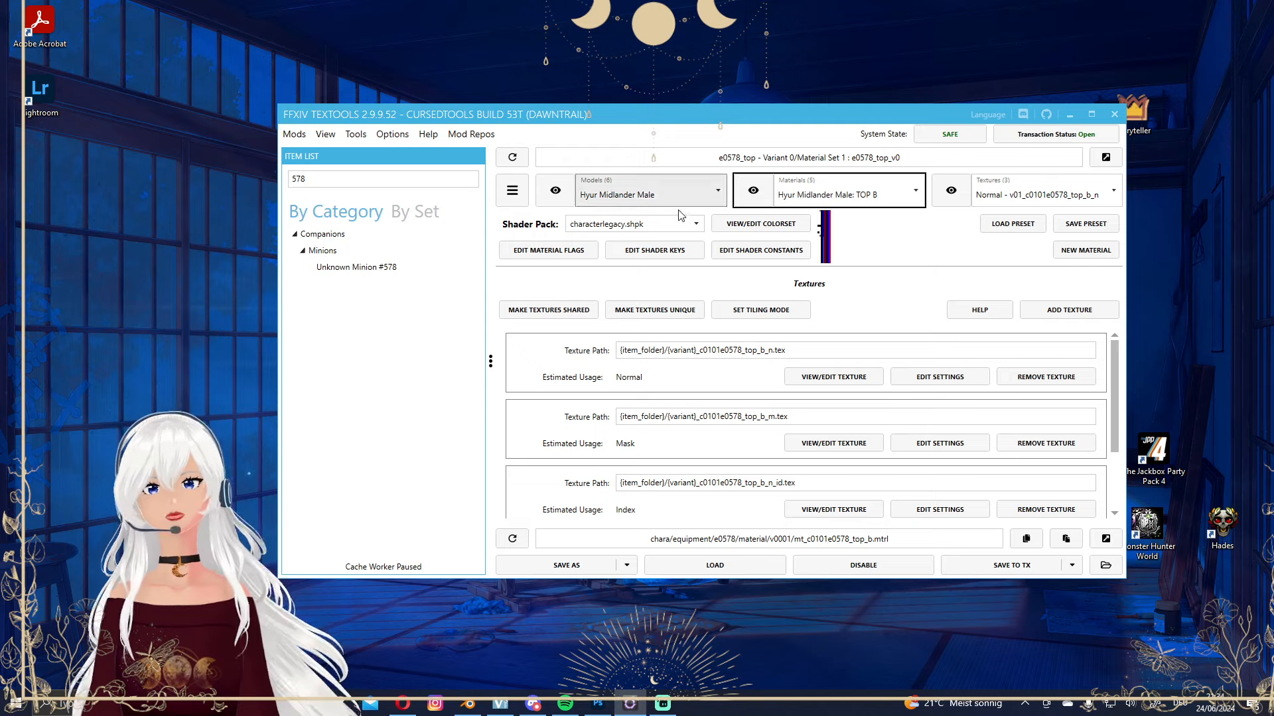
View the Hyur Midlander Male top's model, its TOP B material and the normal texture in turn.
left_click(1040, 442)
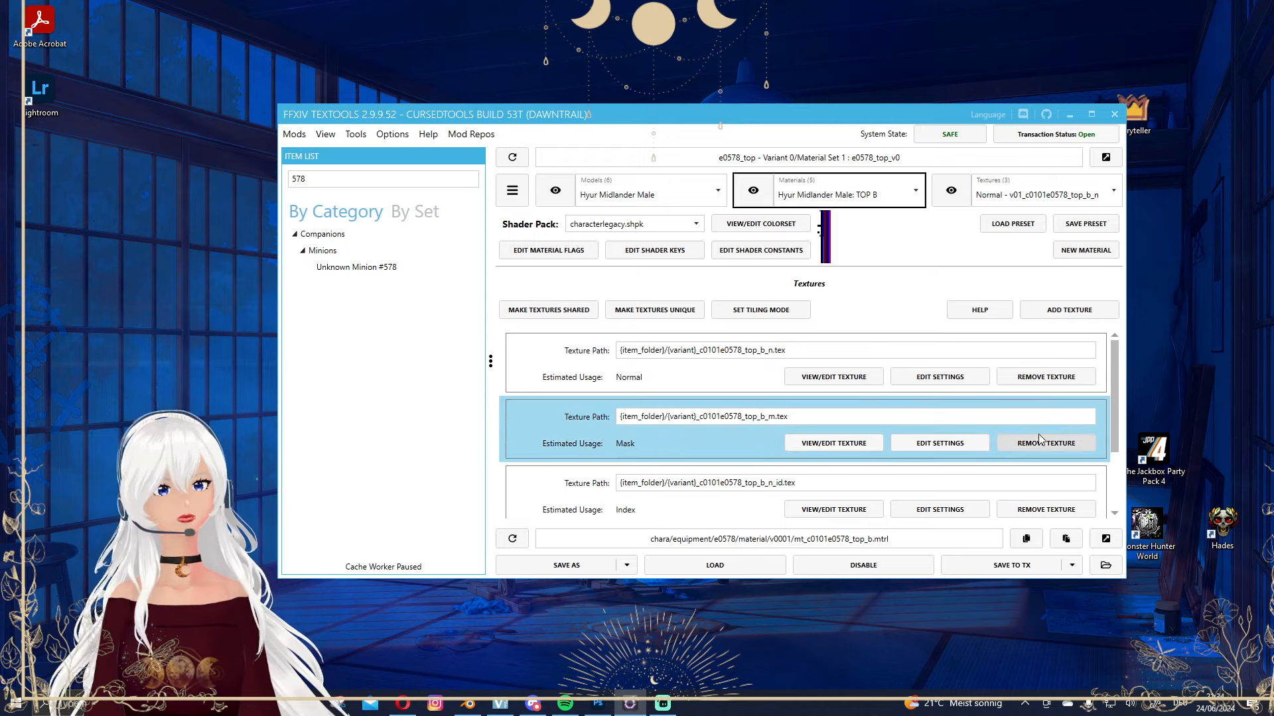
left_click(556, 192)
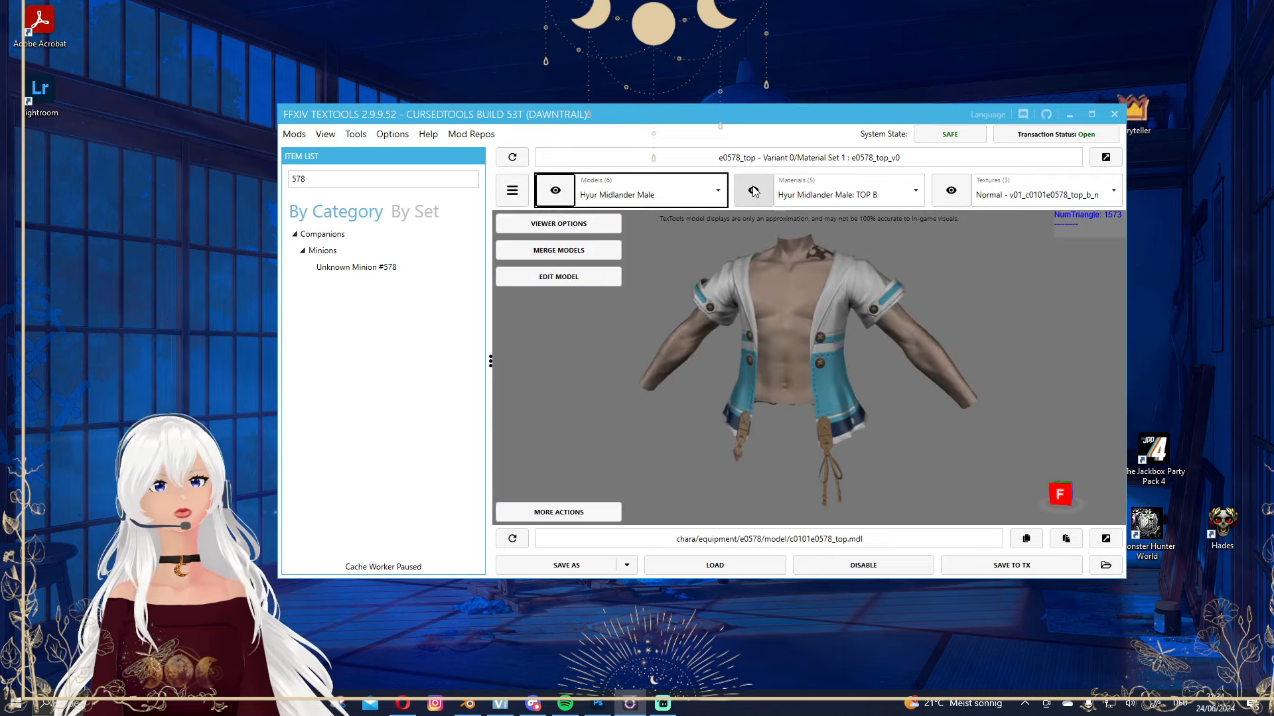
left_click(754, 192)
left_click(949, 198)
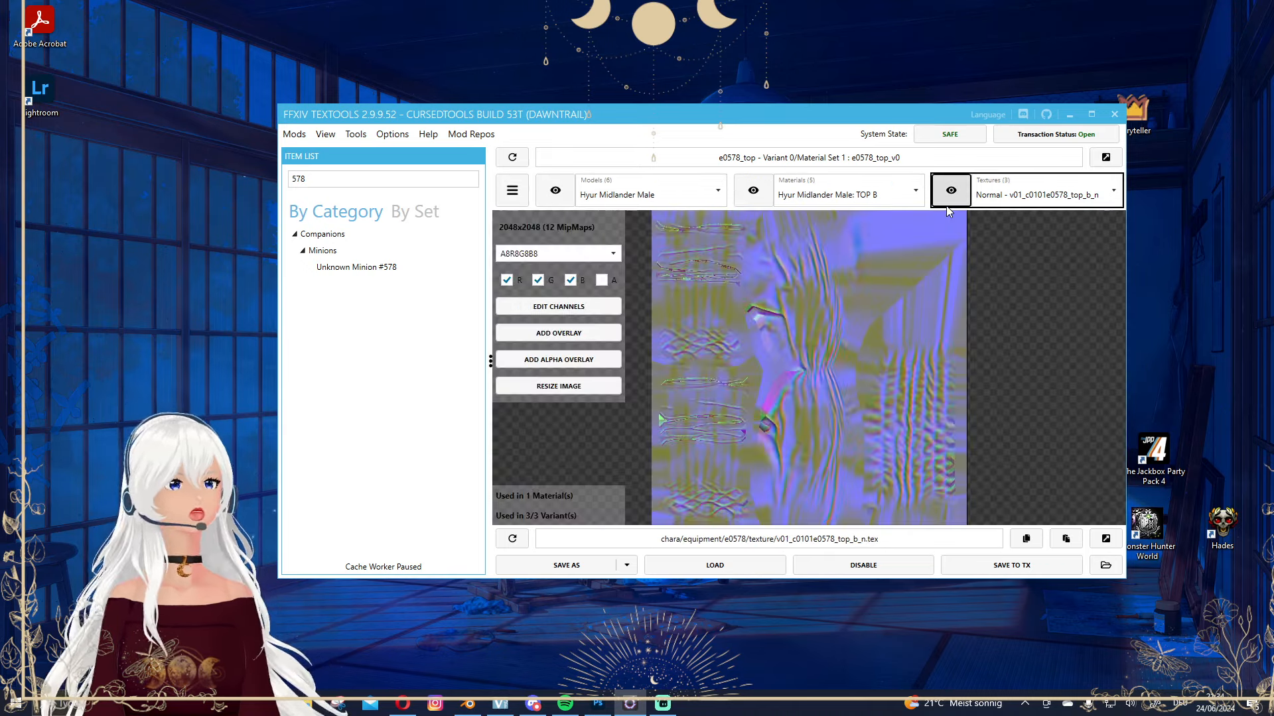
Display the Hyur Midlander Male material TOP C.
left_click(831, 197)
left_click(831, 246)
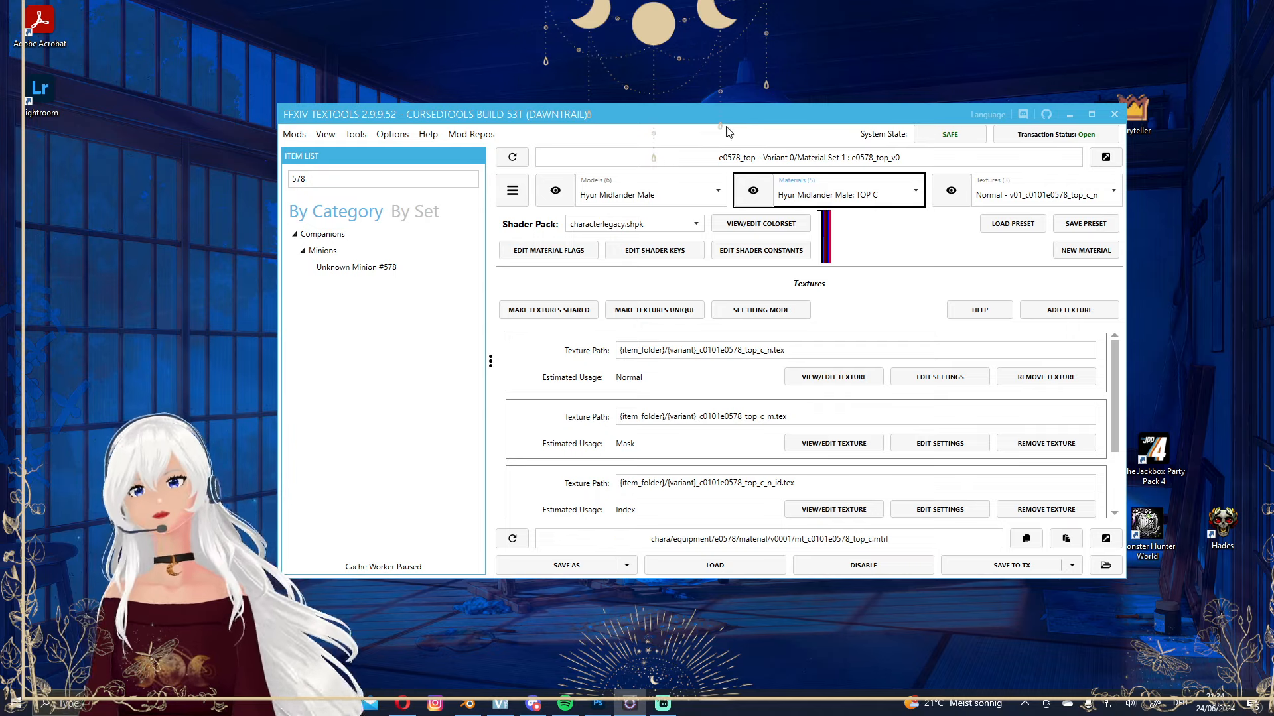
left_click_drag(726, 114, 717, 124)
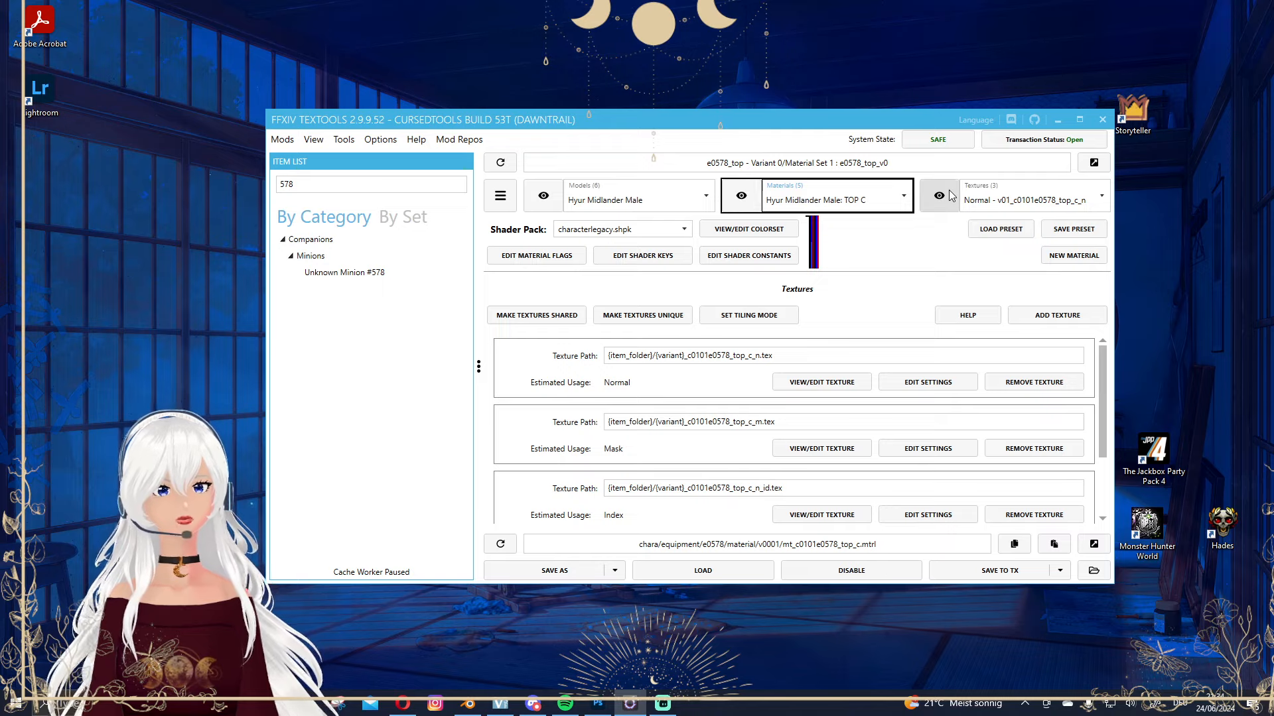
Show the model view and switch the model to Hyur Midlander Female.
left_click(543, 198)
left_click(597, 199)
left_click(618, 243)
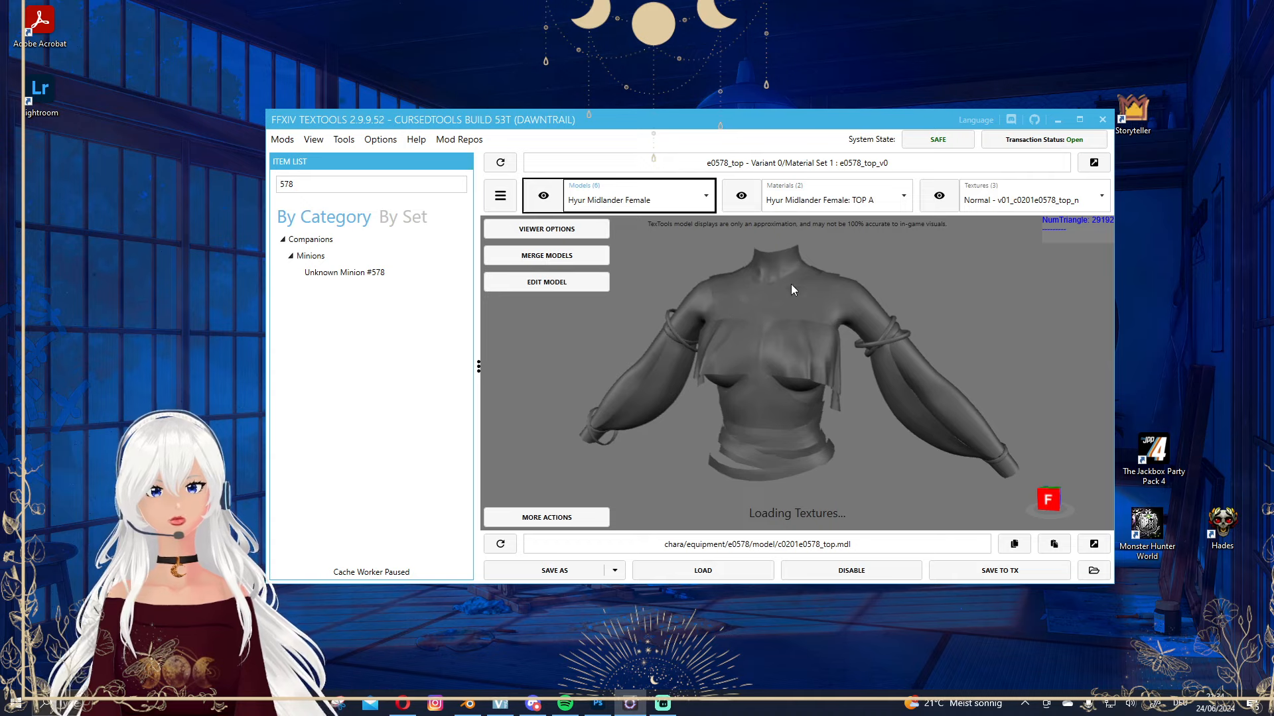
mouse_move(850, 339)
left_mouse_down()
mouse_move(792, 325)
mouse_move(856, 335)
left_mouse_up()
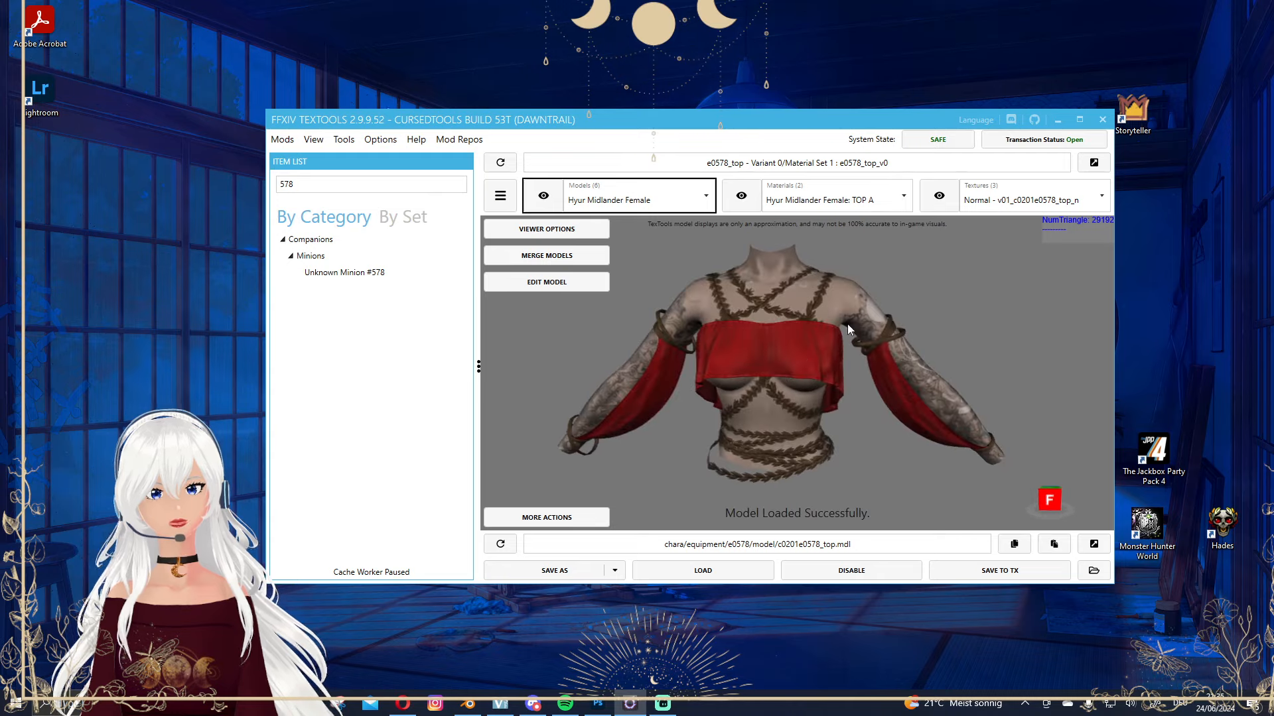
View the colorset of the Hyur Midlander Female TOP A material and close its editor.
left_click(741, 196)
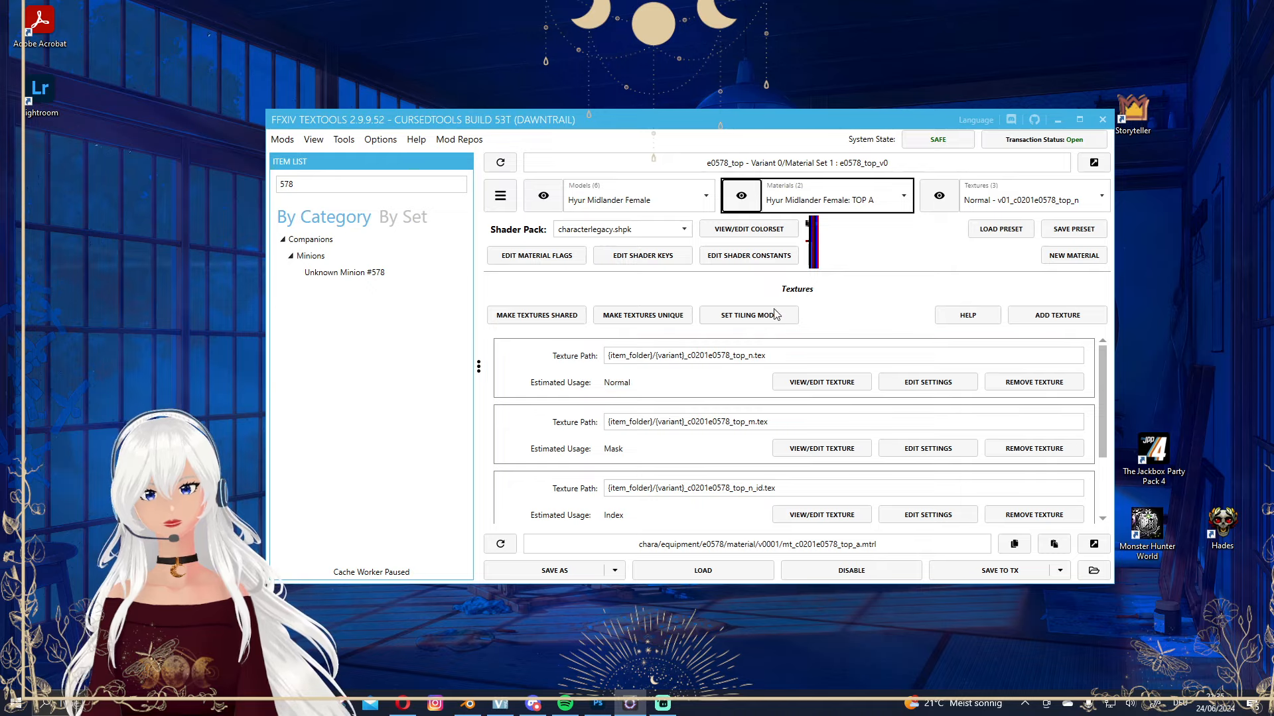
left_click(753, 232)
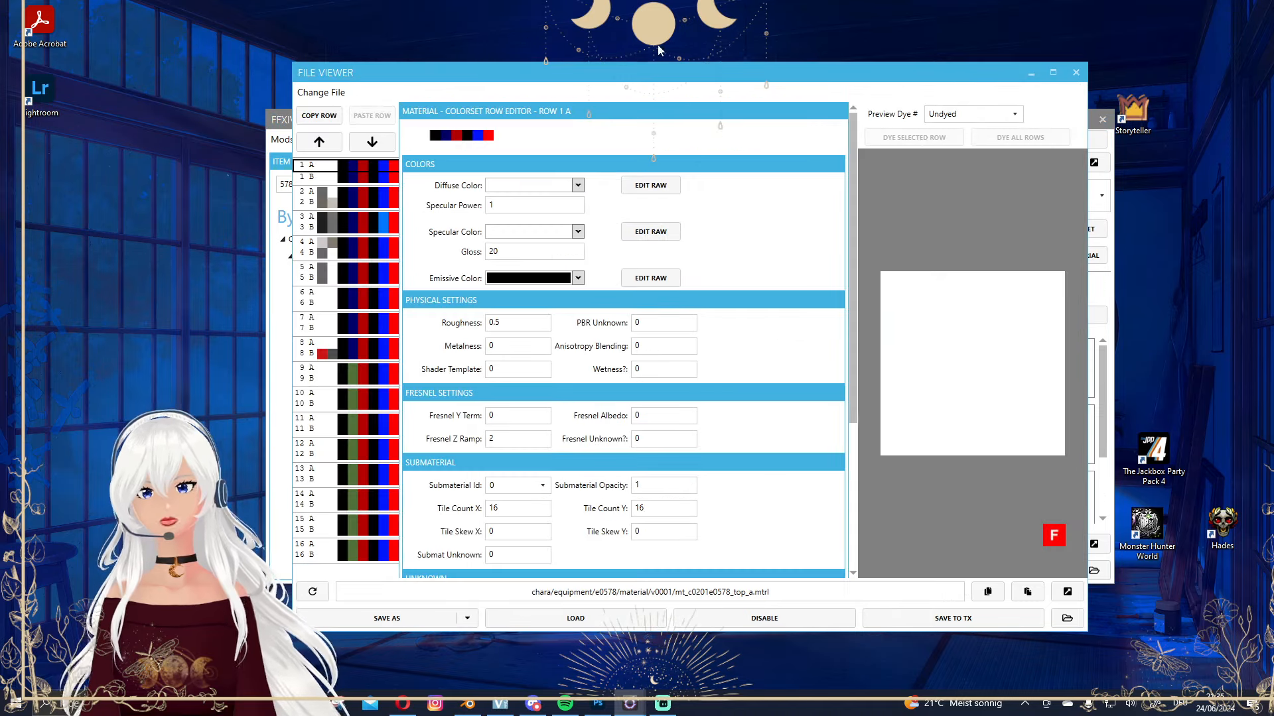
left_click_drag(656, 73, 735, 102)
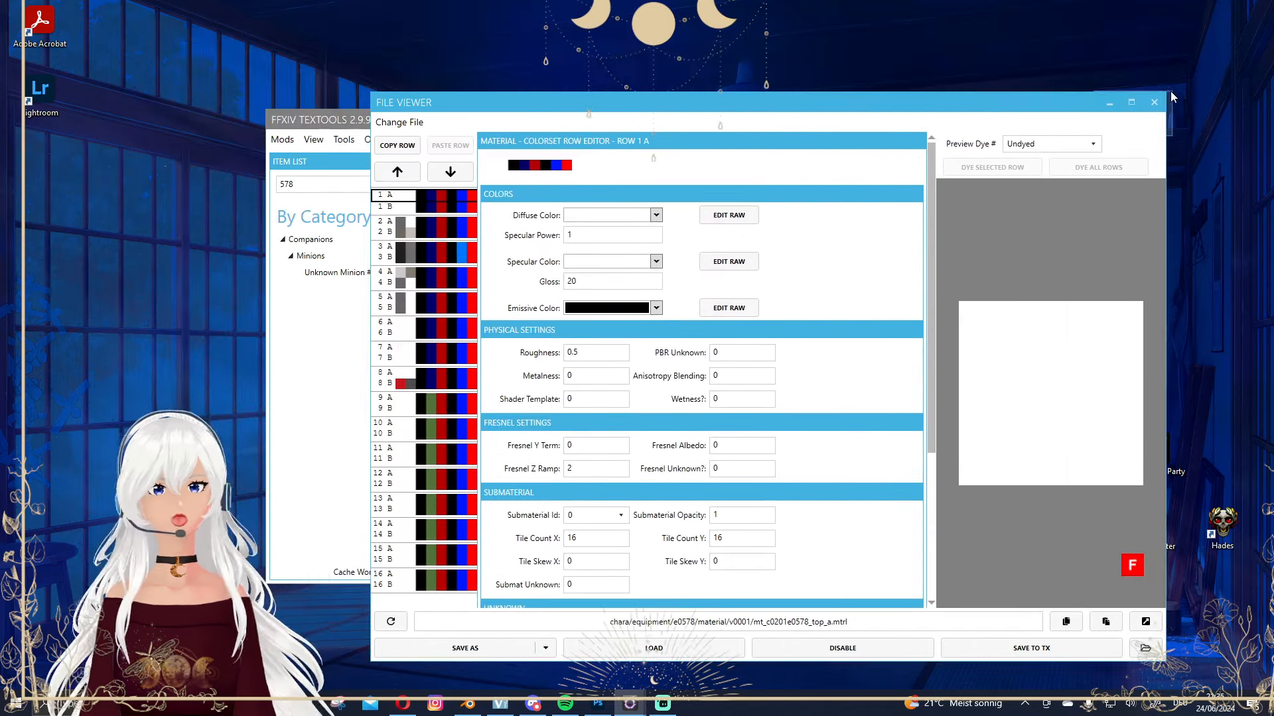
left_click(1154, 102)
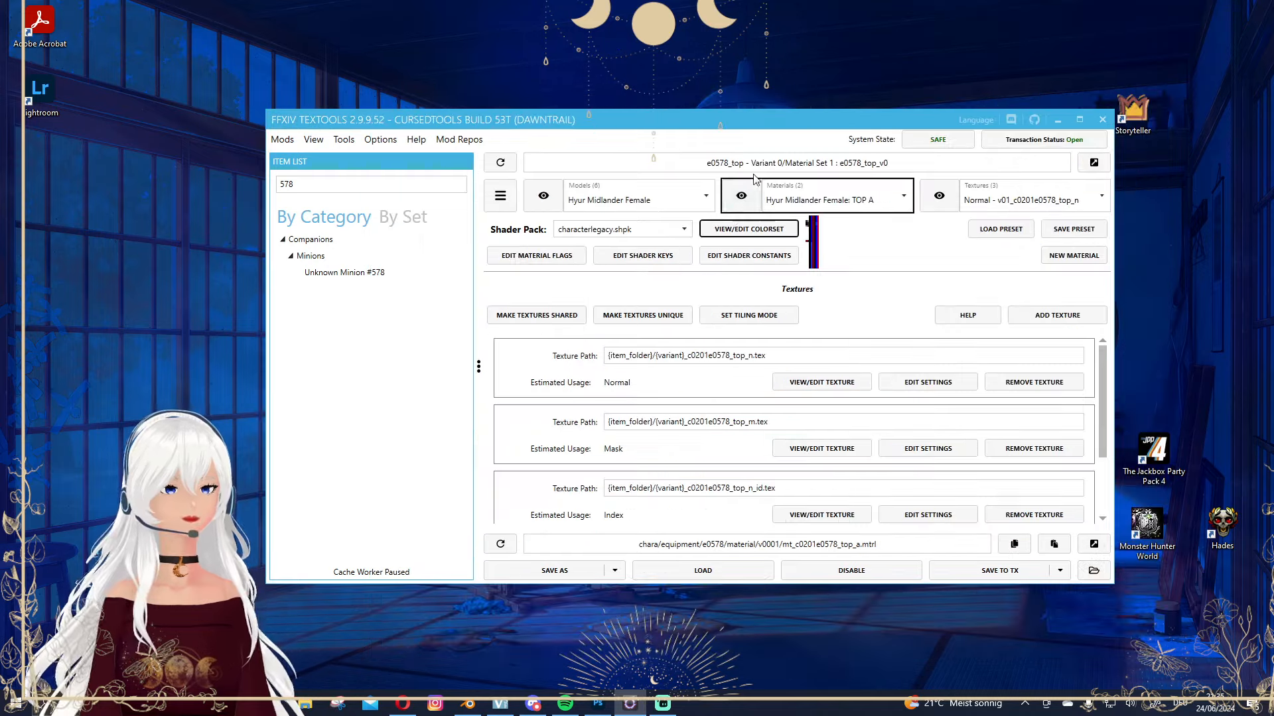
Review the normal texture, material and model views for the Hyur Midlander Female TOP A material.
left_click(938, 198)
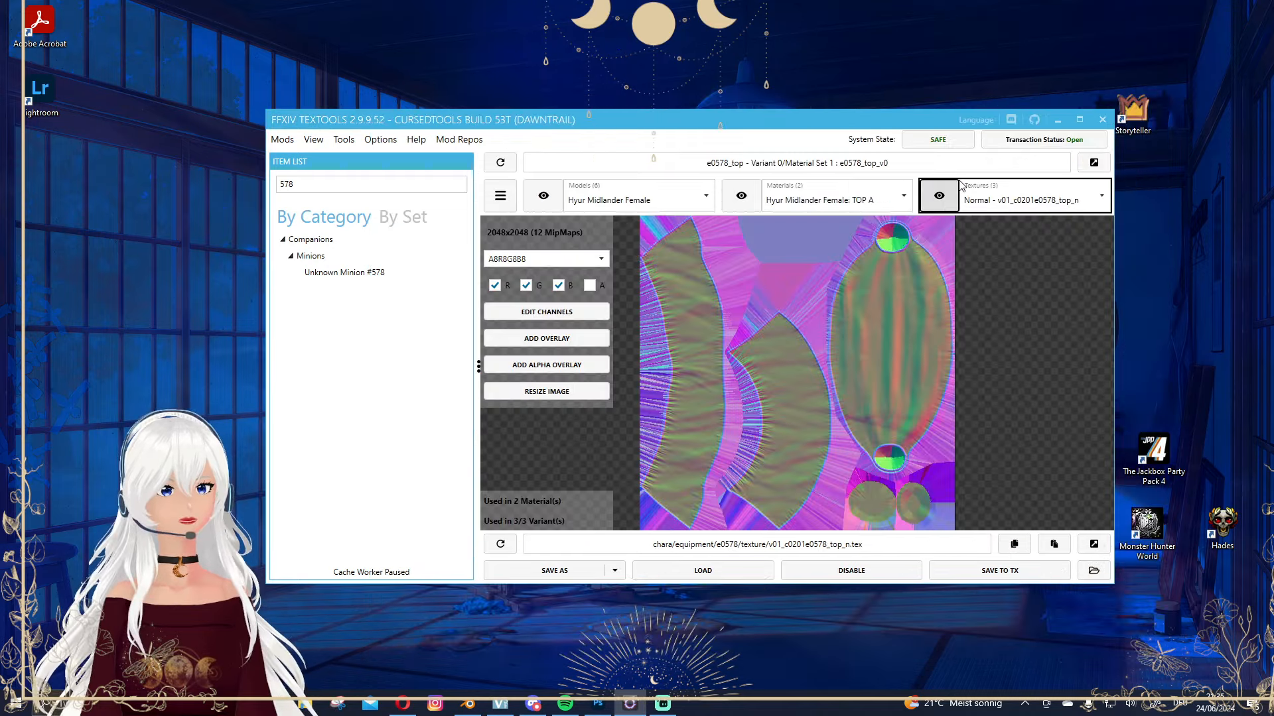
left_click(741, 195)
left_click(670, 204)
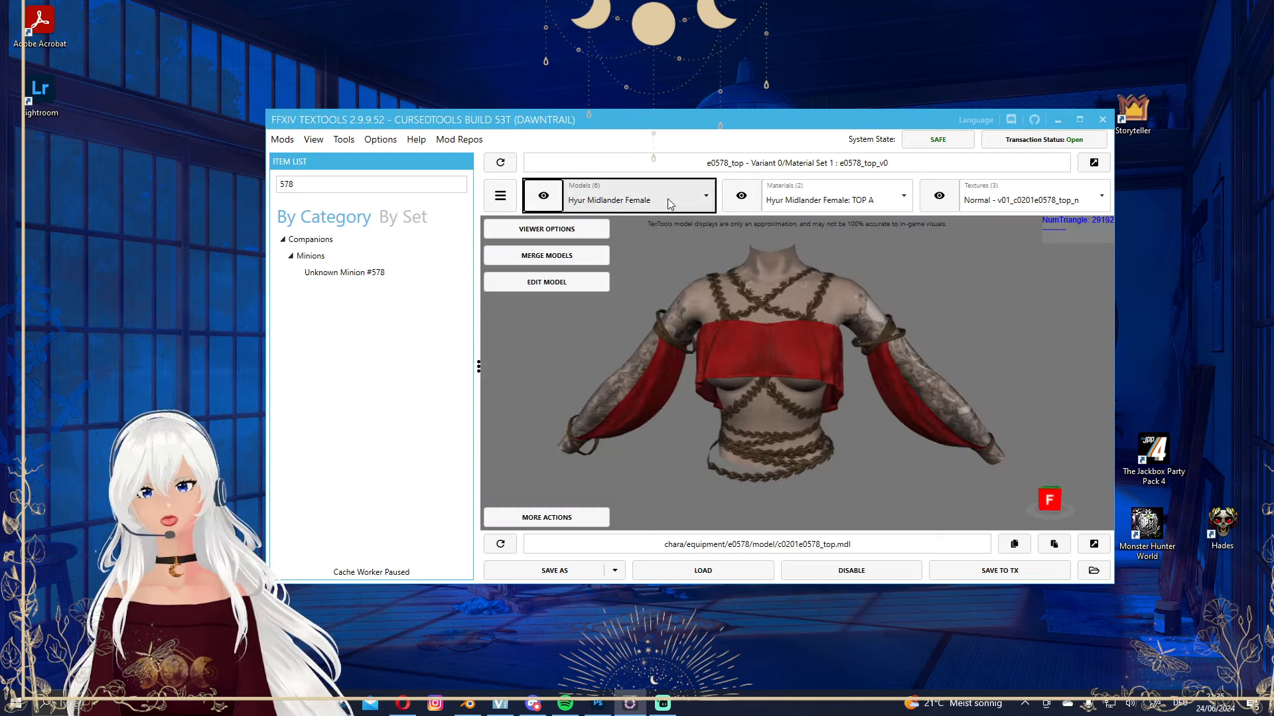
left_click(938, 195)
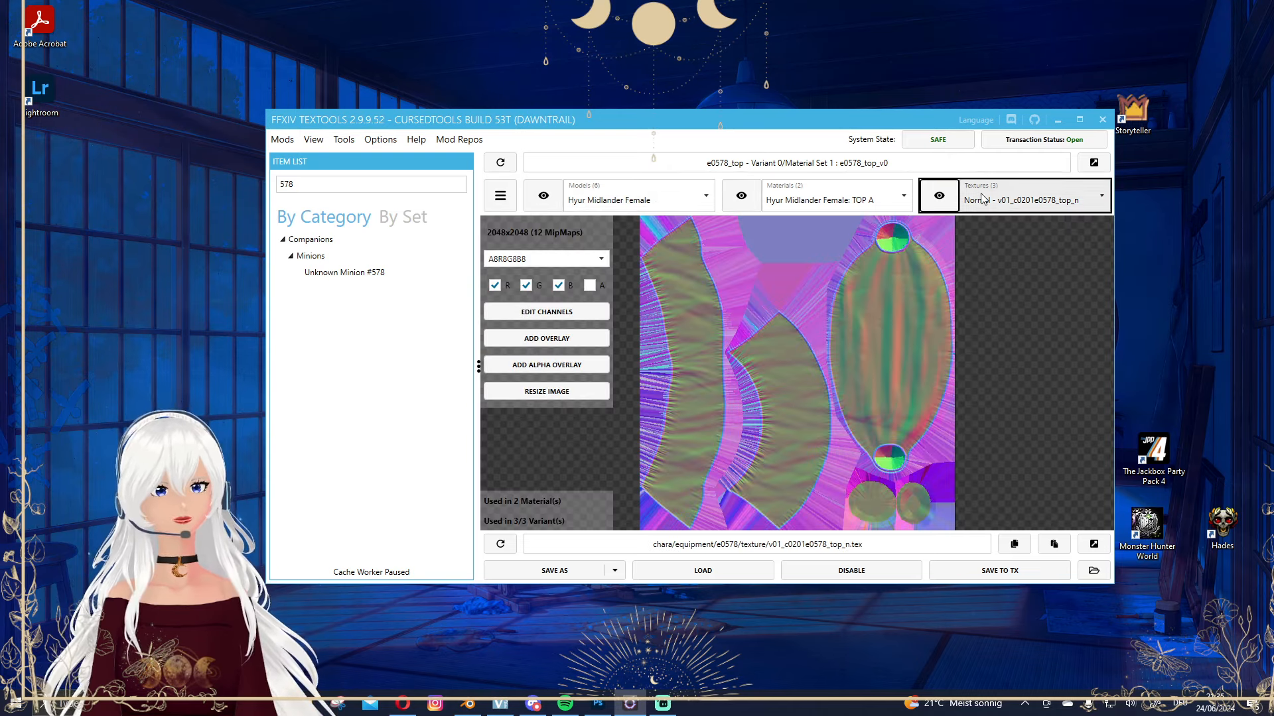
Switch the material to Hyur Midlander Female TOP B.
left_click(831, 205)
left_click(828, 227)
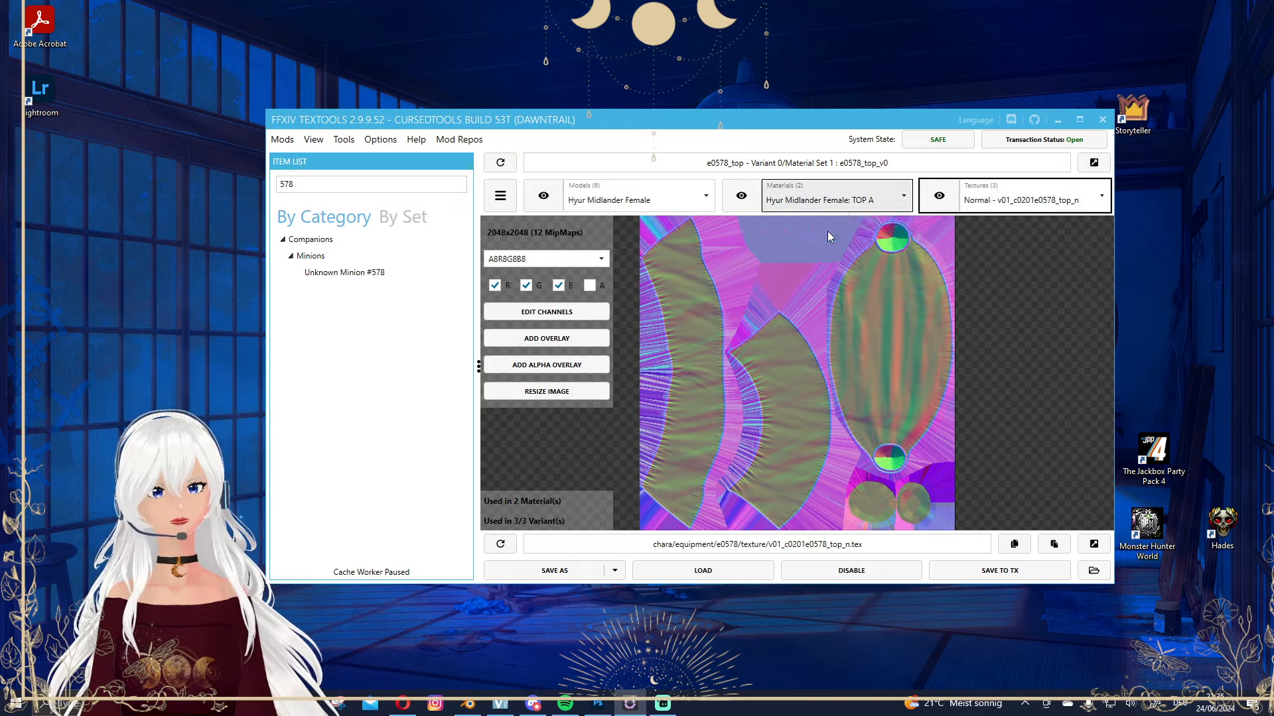
left_click(728, 201)
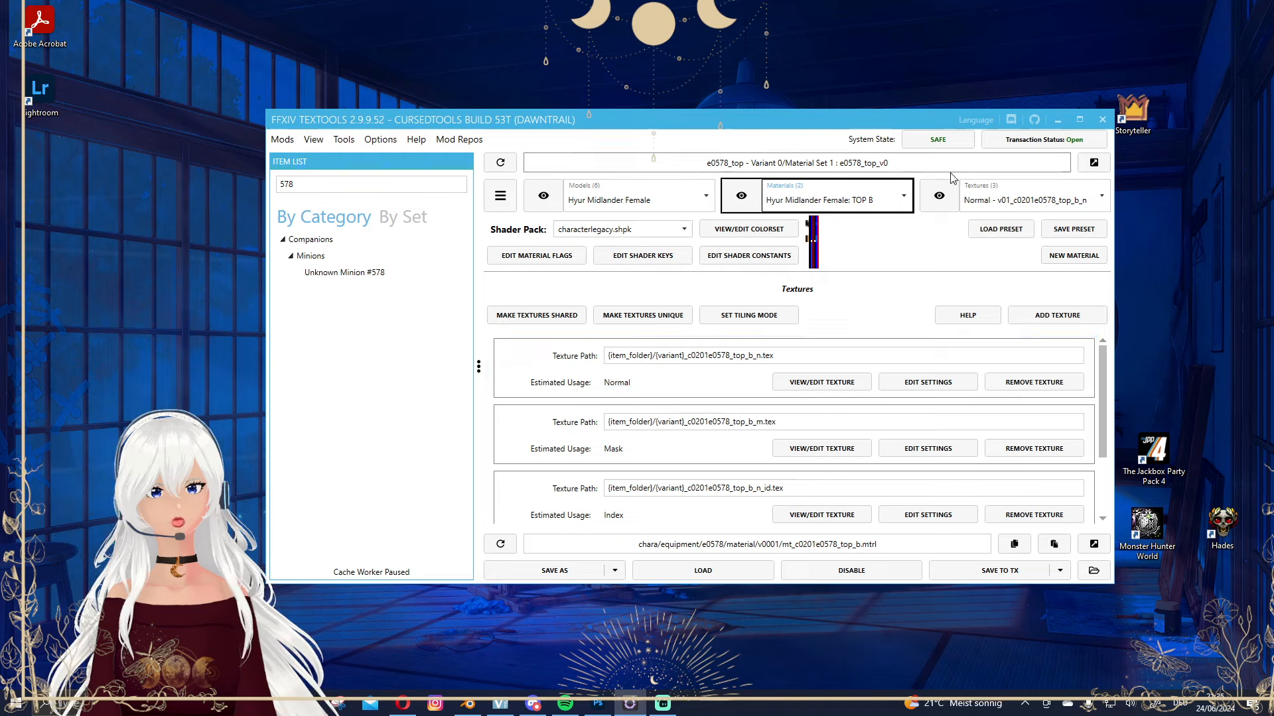
Look through the TOP B material's normal, mask and index textures and return to the normal texture.
left_click(939, 195)
left_click(1002, 202)
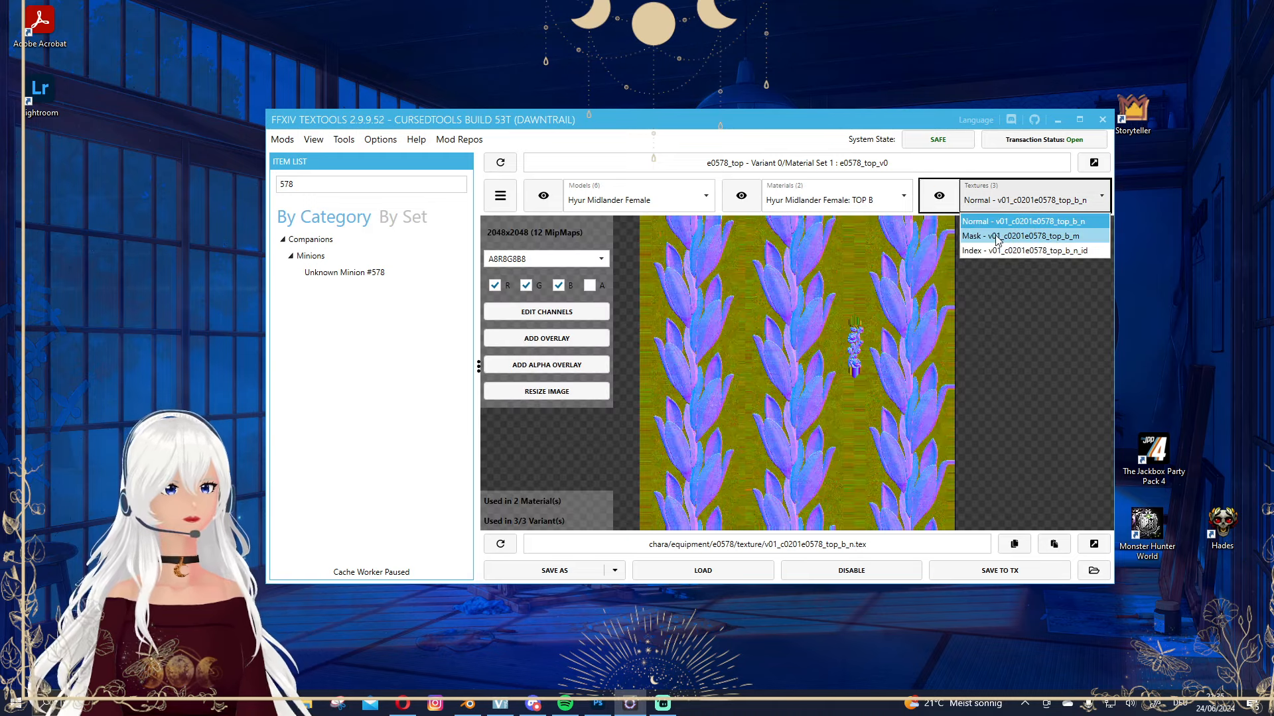
left_click(996, 237)
left_click(1002, 200)
left_click(992, 248)
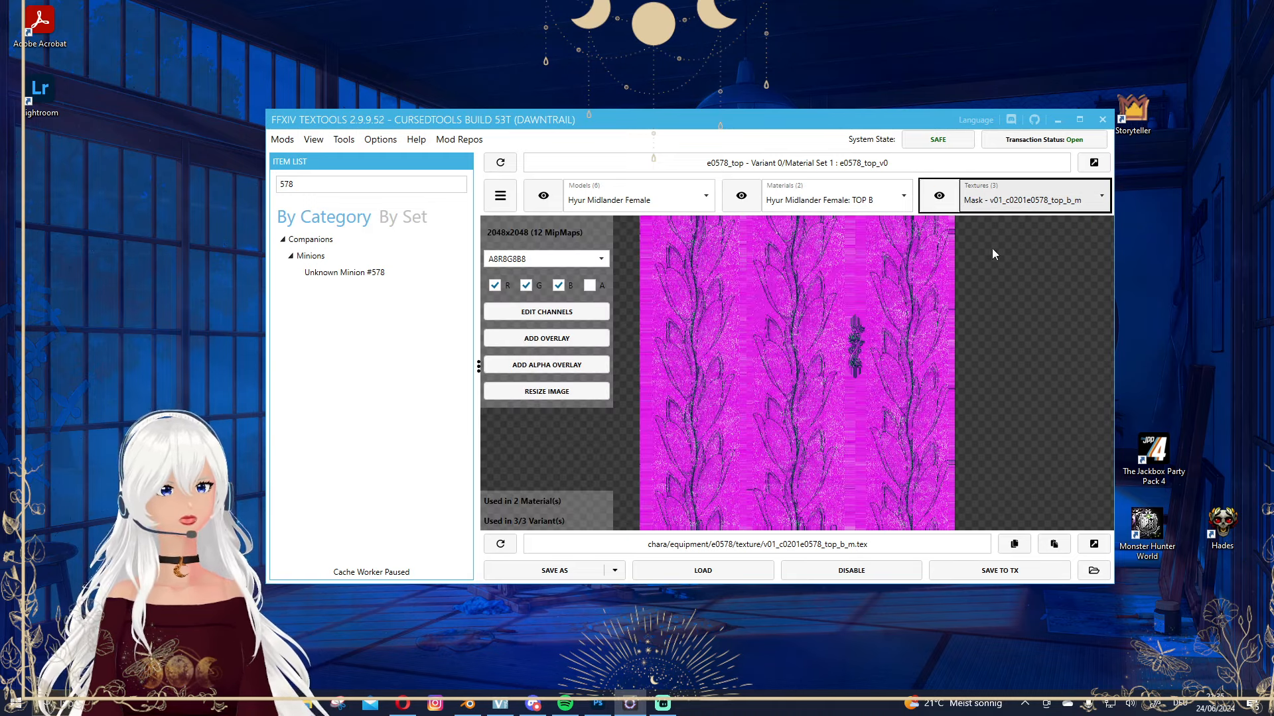
left_click(1002, 200)
left_click(995, 222)
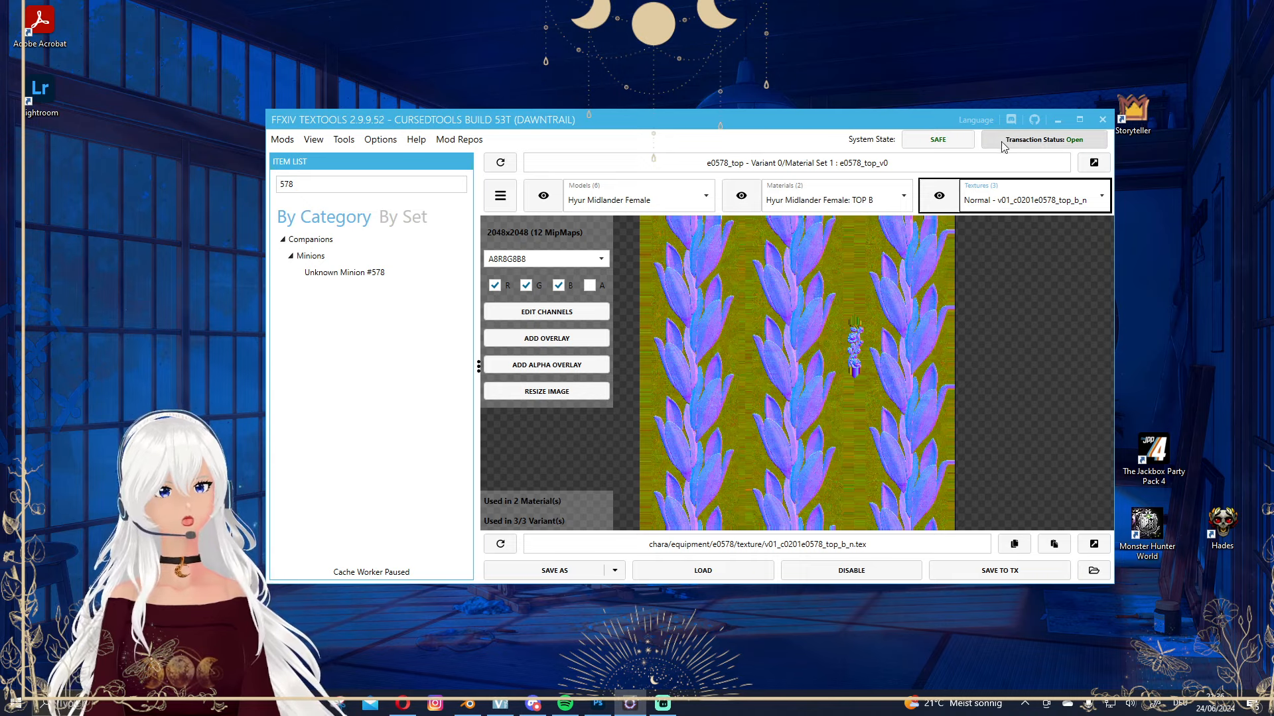
Open the transaction manager and reset selected files from the transaction's list of modified files.
left_click(1040, 148)
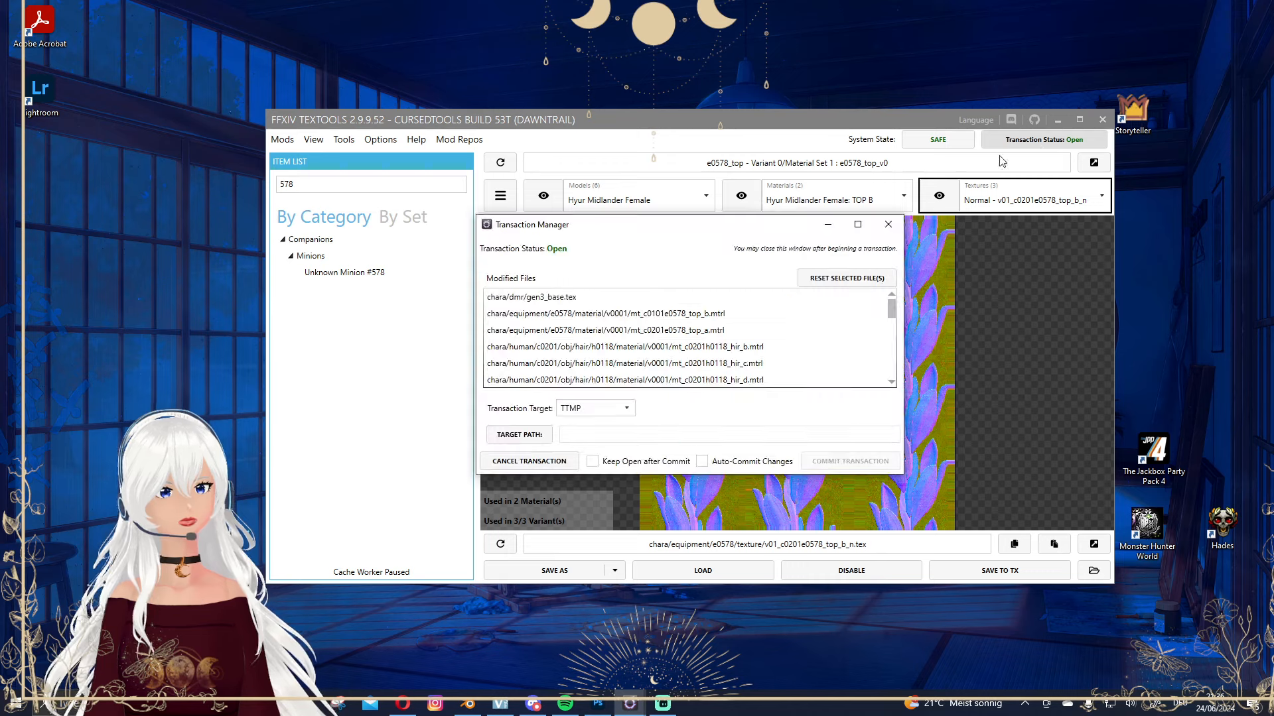
left_click(890, 222)
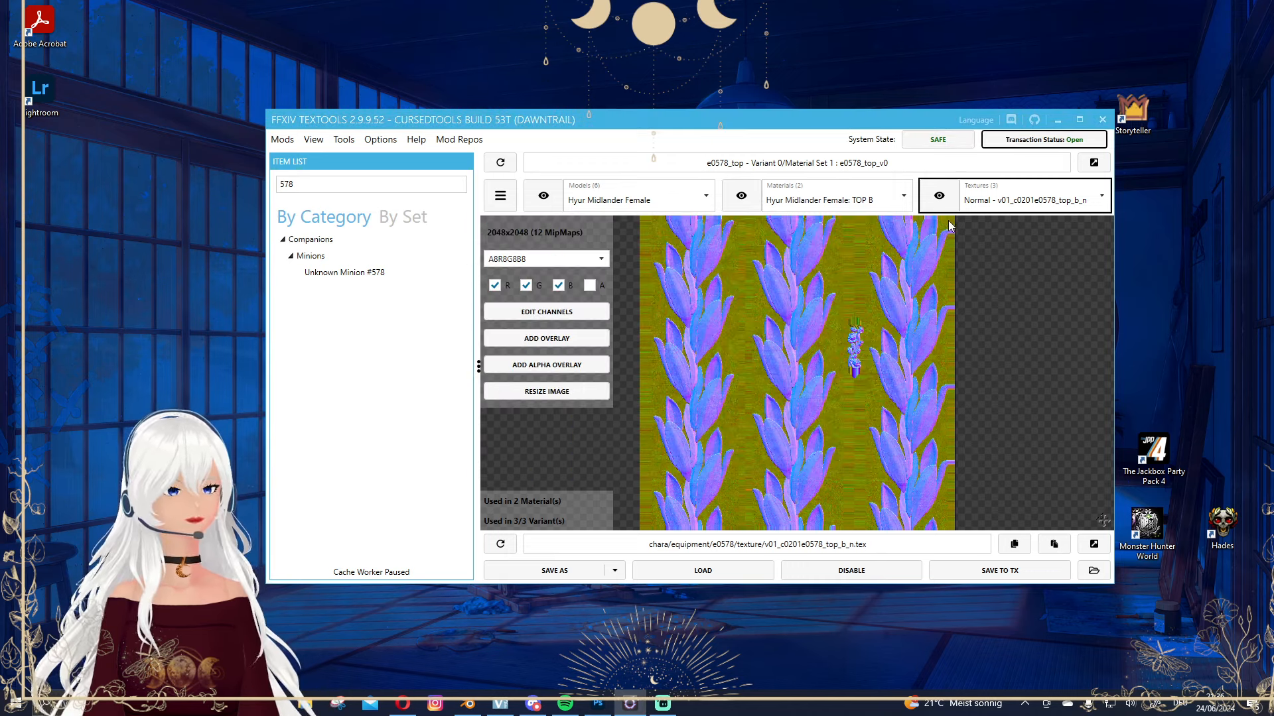
left_click(1061, 143)
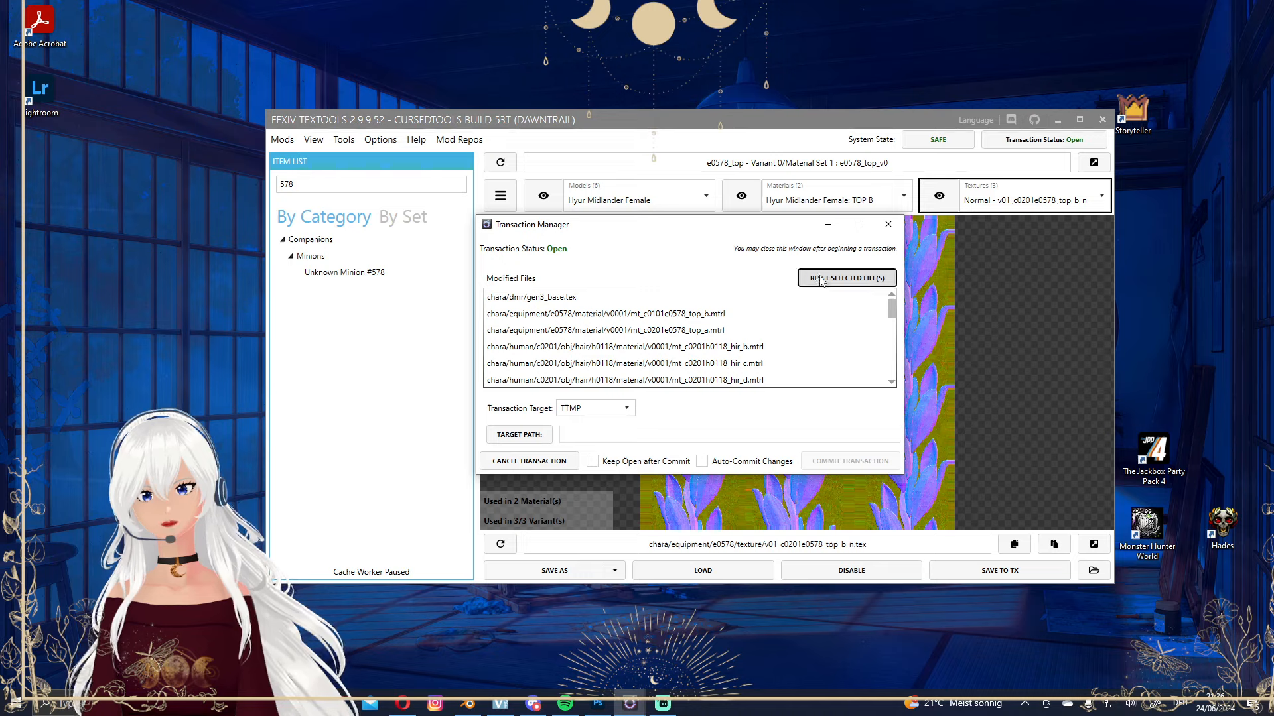
left_click(733, 298)
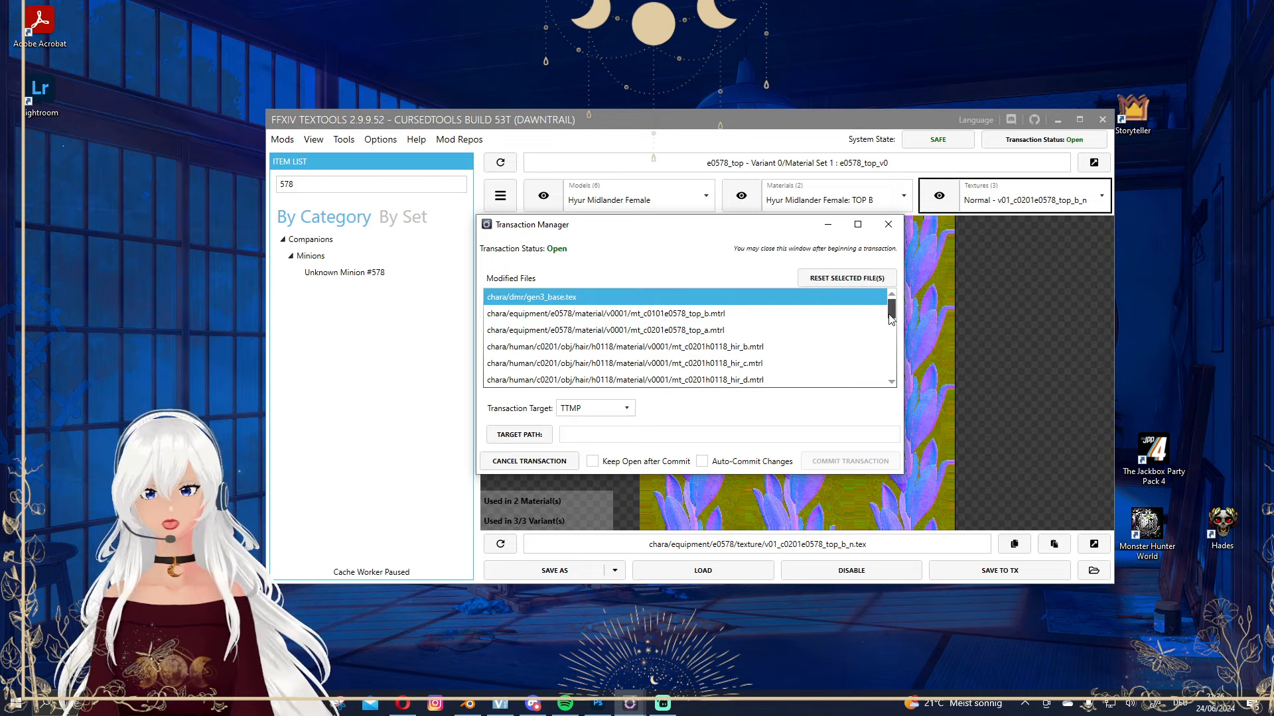
left_click_drag(890, 309, 887, 394)
left_click(820, 364)
left_click(871, 281)
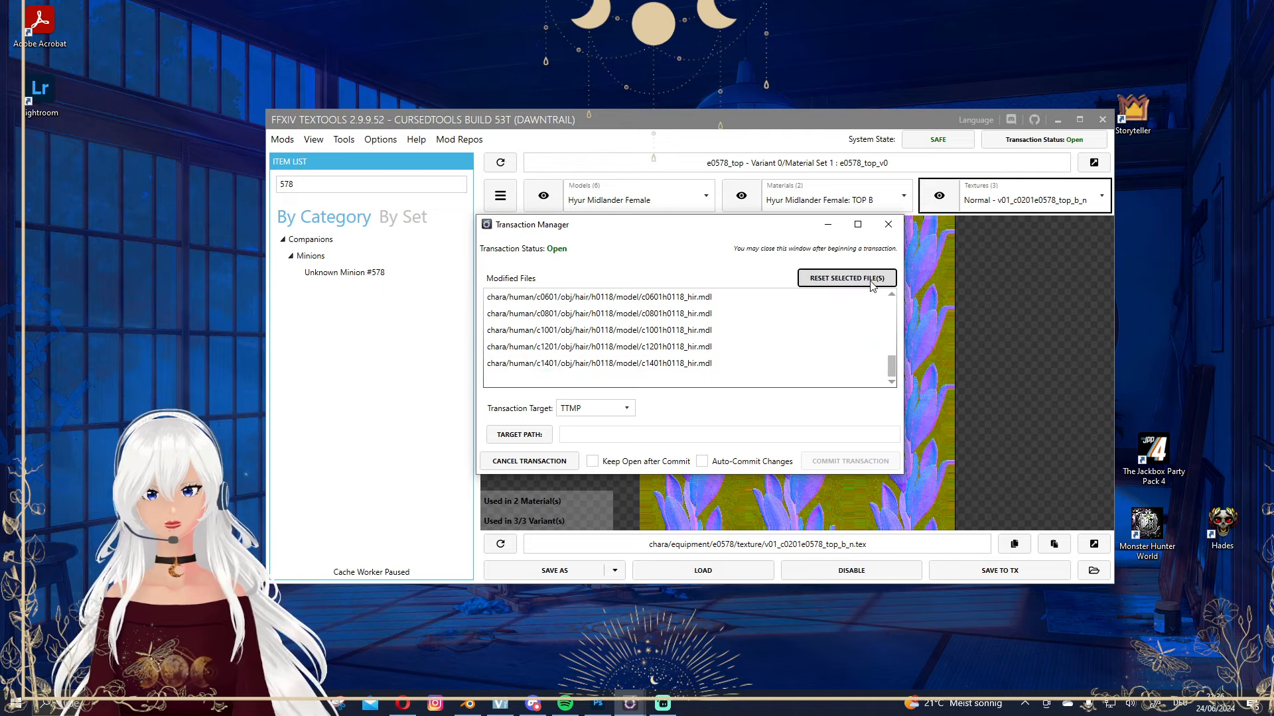
Cancel the open transaction and begin a new one.
left_click(526, 463)
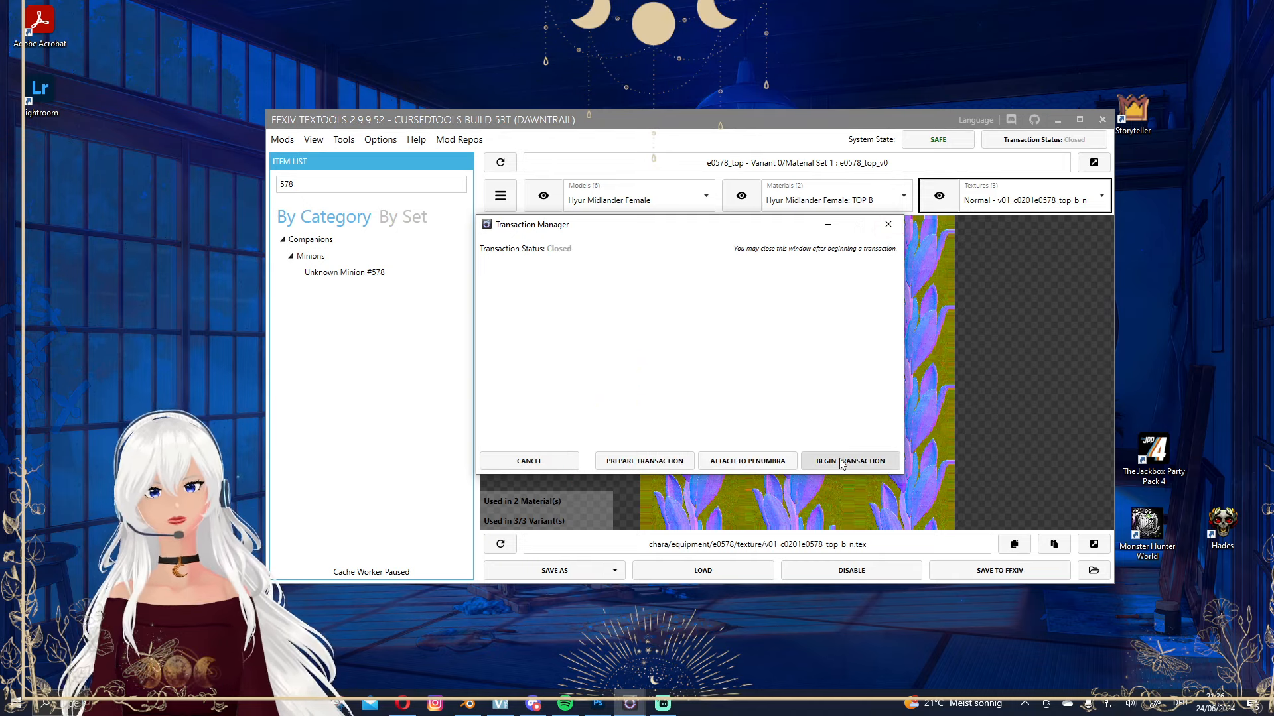
left_click(862, 463)
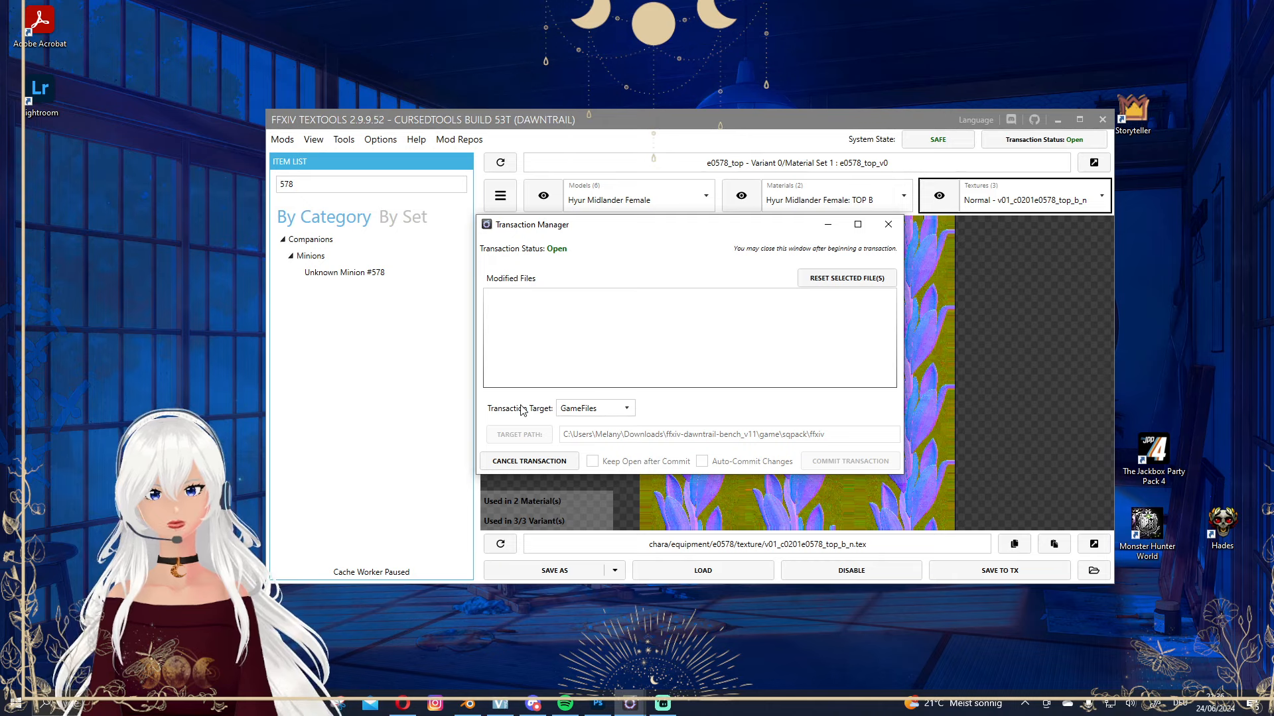
Set the new transaction's target to TTMP and close the transaction manager.
left_click(580, 408)
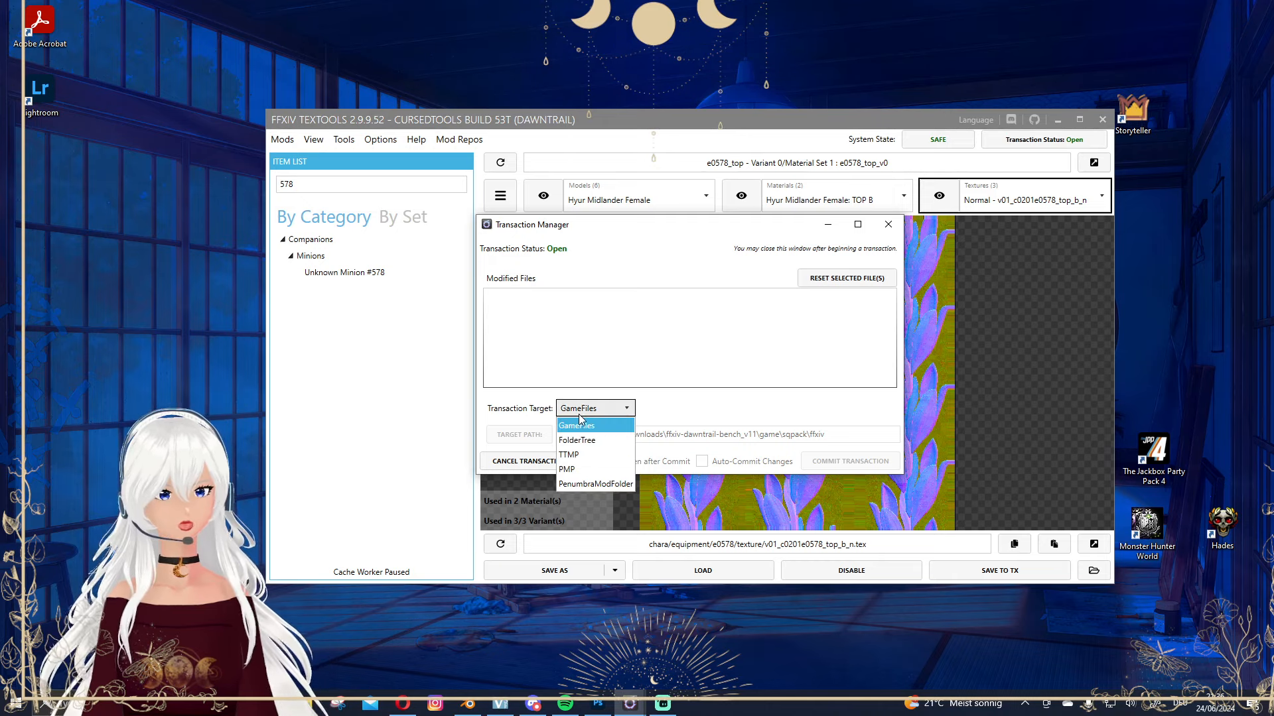
left_click(594, 440)
left_click(594, 409)
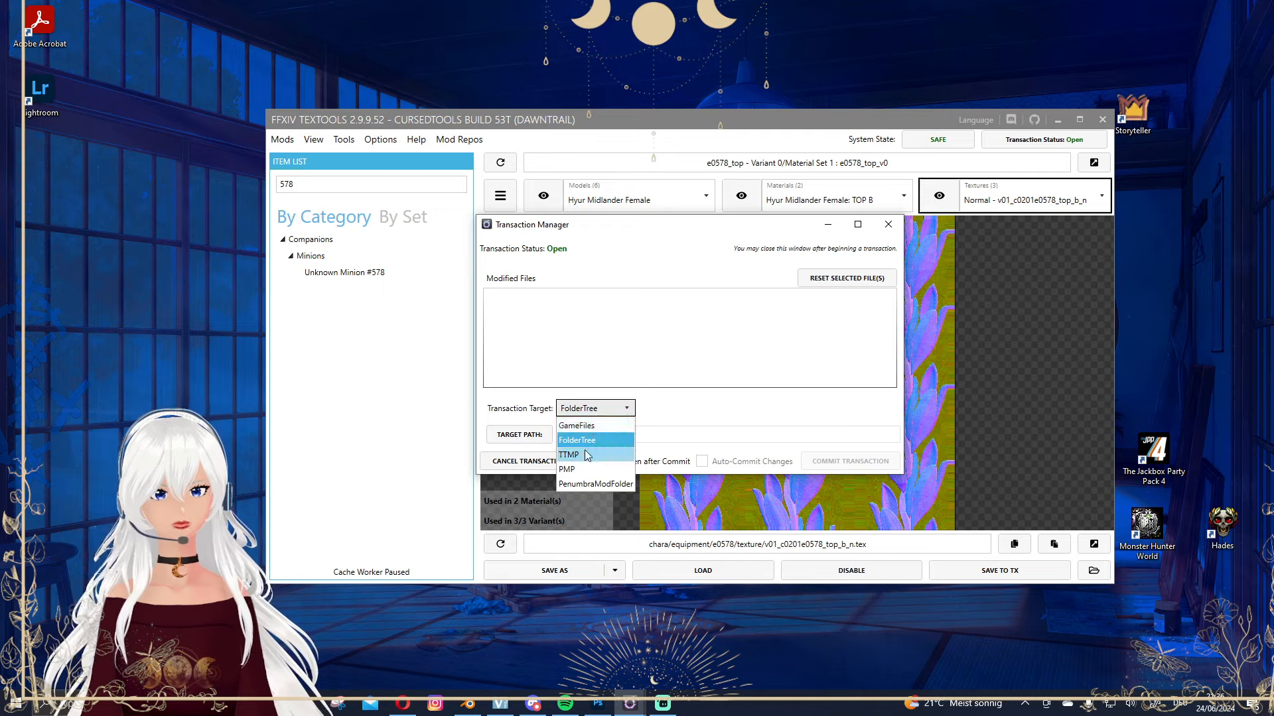
left_click(585, 455)
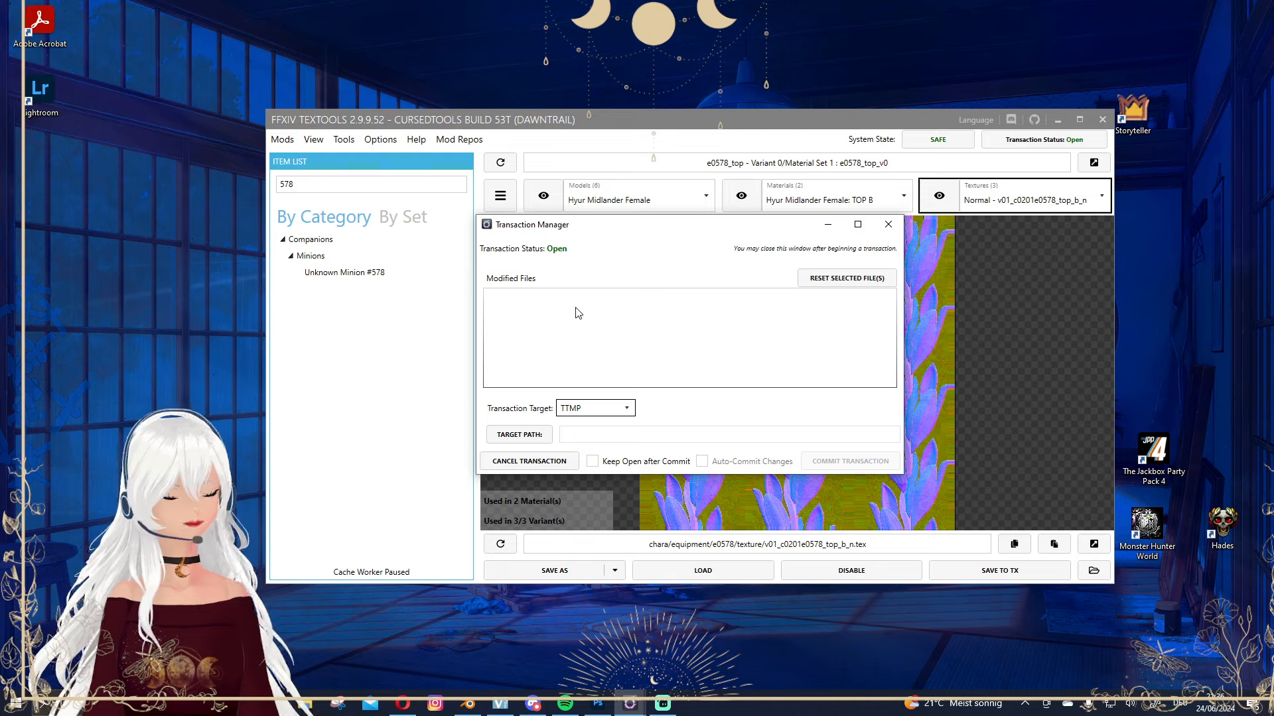
left_click(892, 227)
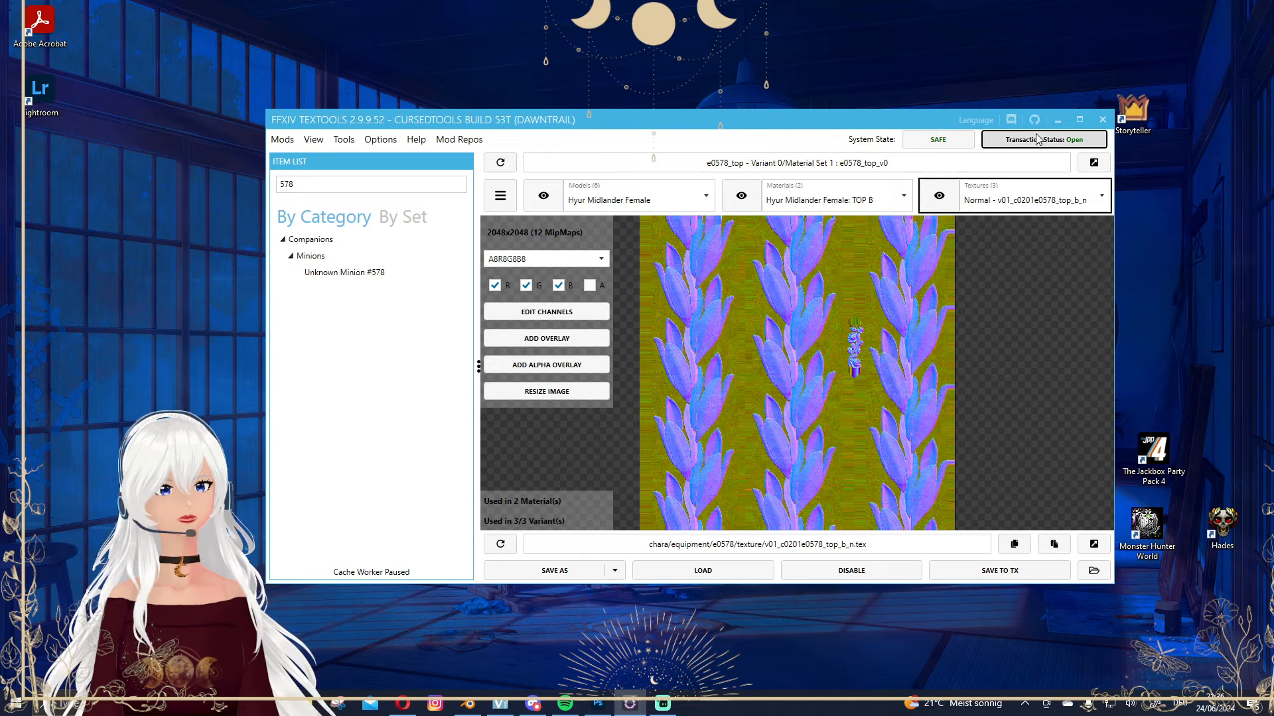
left_click(1030, 141)
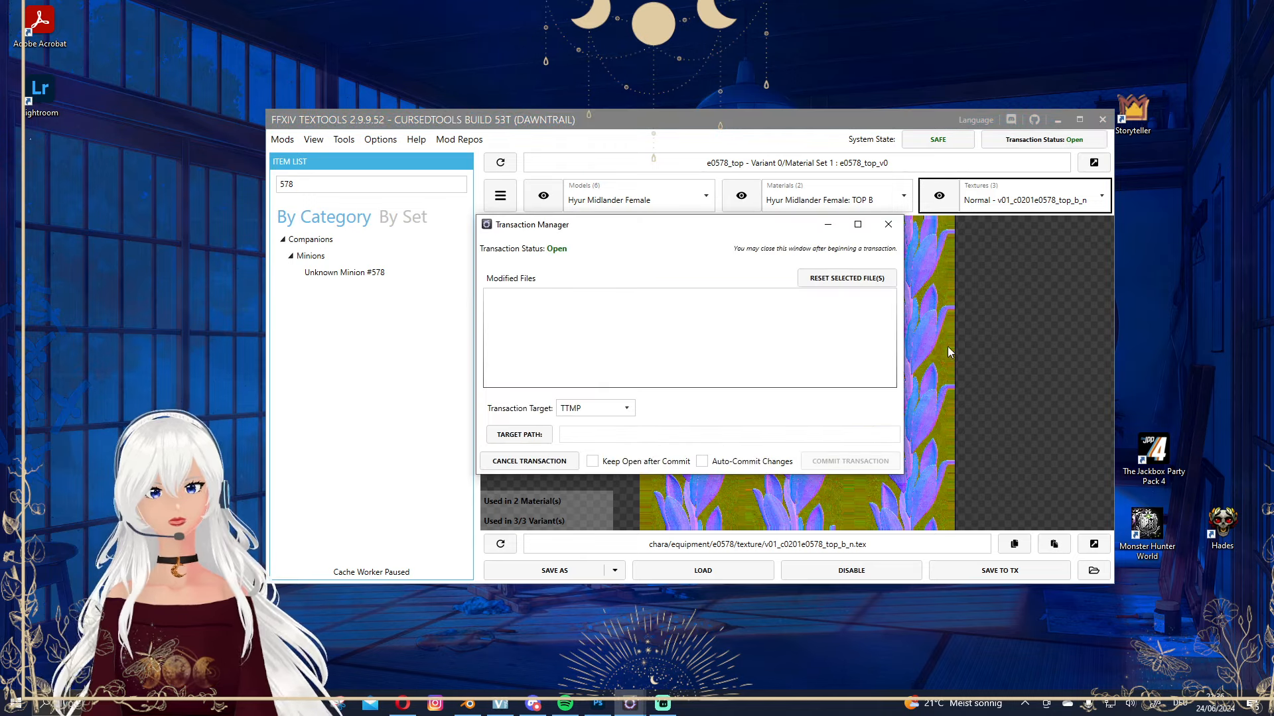
left_click(888, 224)
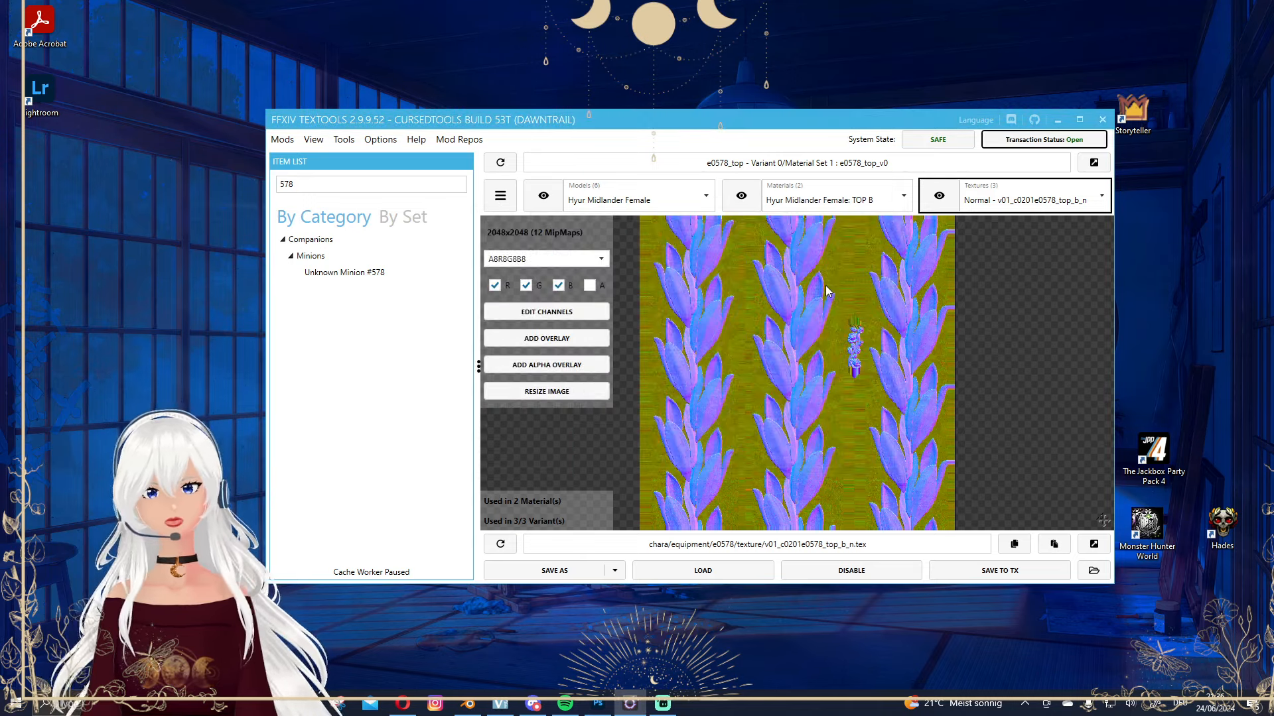
Display the Hyur Midlander Female top model and inspect it from an angled view.
left_click(544, 196)
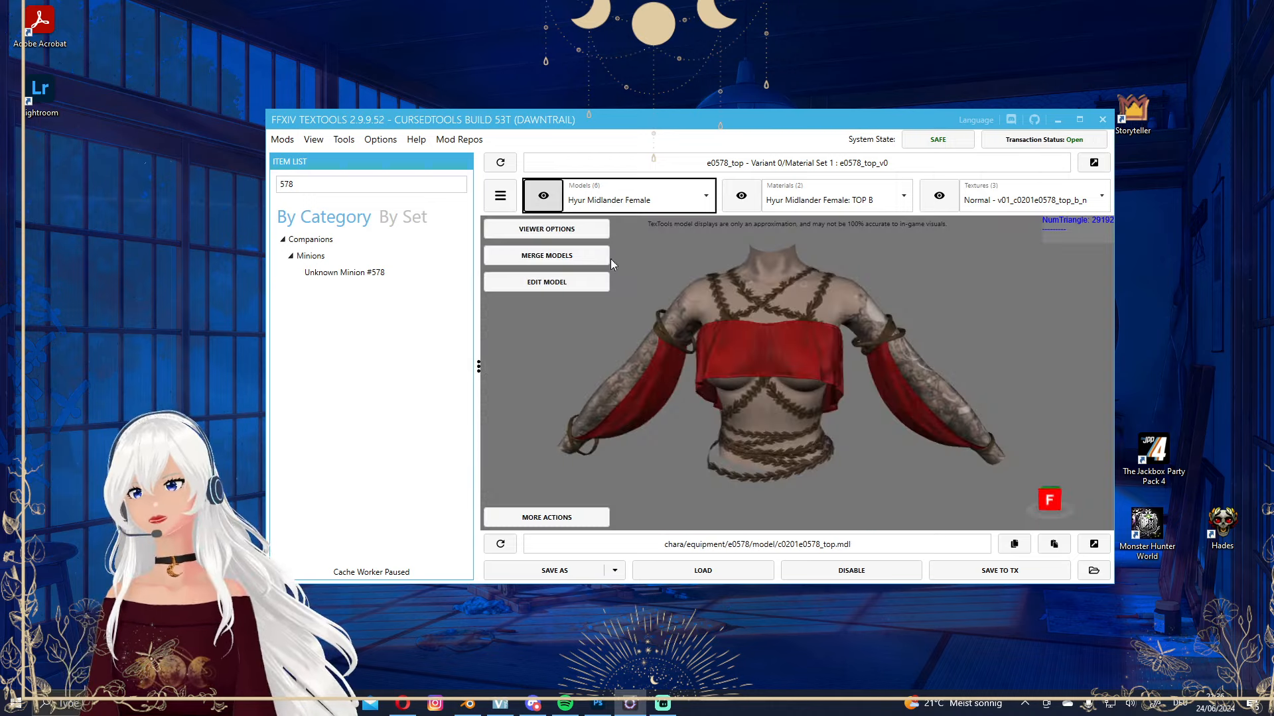
left_click_drag(877, 308, 847, 309)
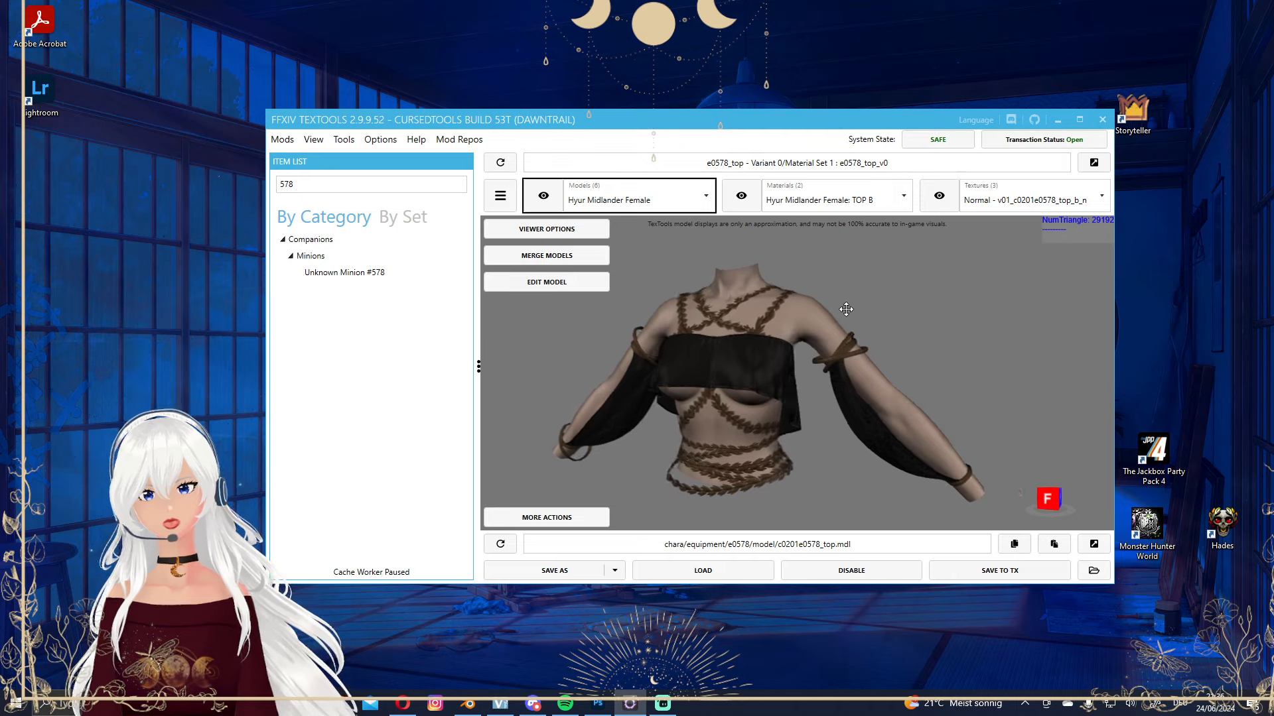
right_click_drag(847, 309, 856, 313)
left_click_drag(855, 313, 856, 317)
right_click_drag(855, 318, 857, 318)
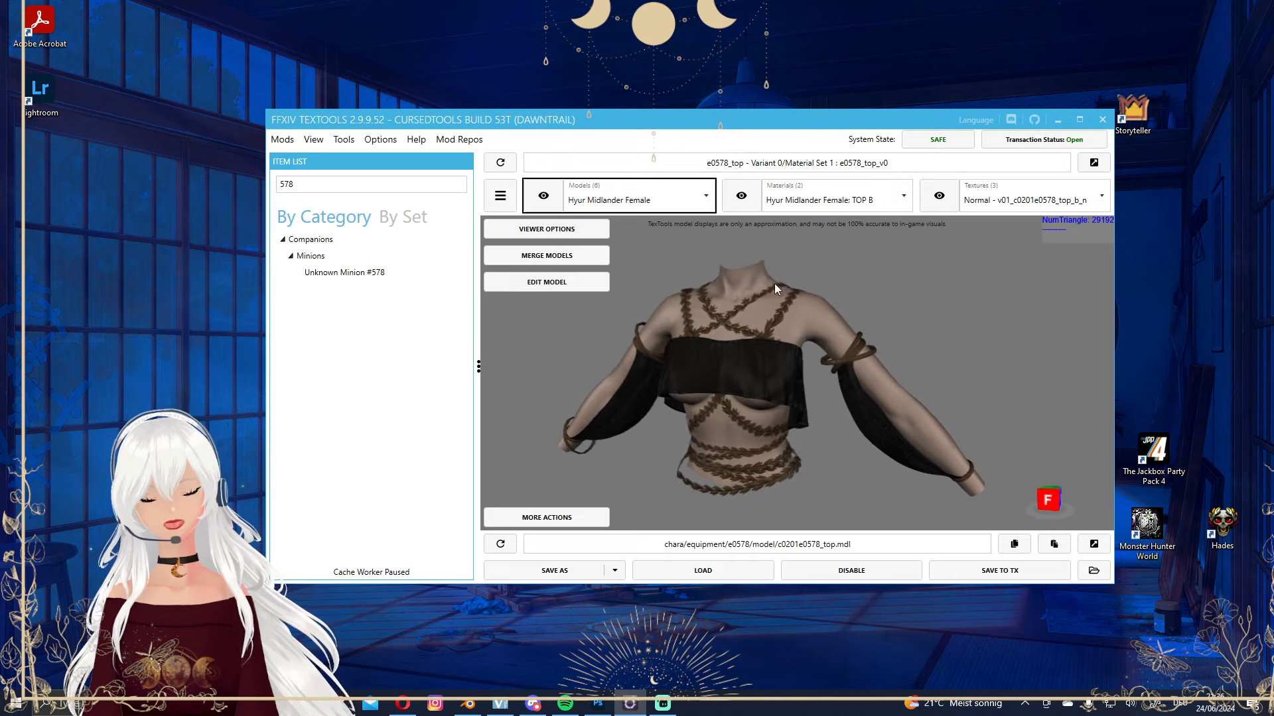
Show the Hyur Midlander Female TOP B material settings and display its normal texture, v01_c0201e0578_top_b_n.
scroll(805, 377, "up", 2)
left_click_drag(846, 375, 718, 273)
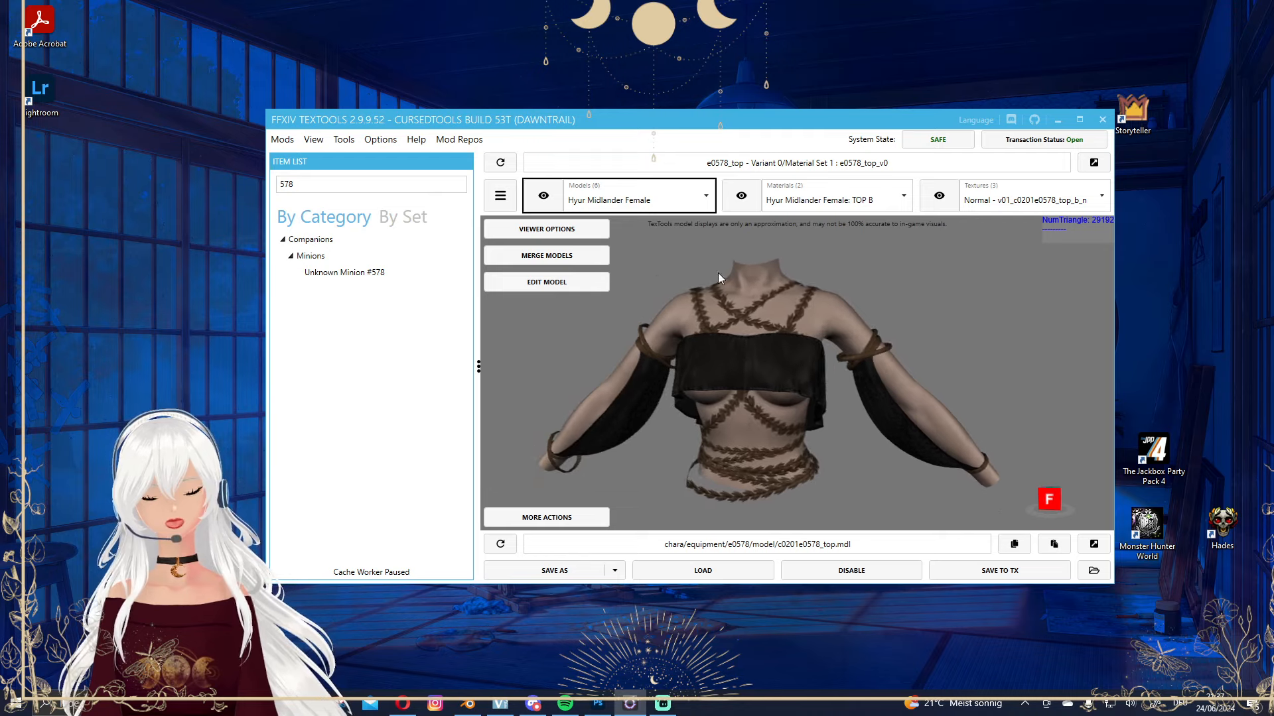
left_click(741, 196)
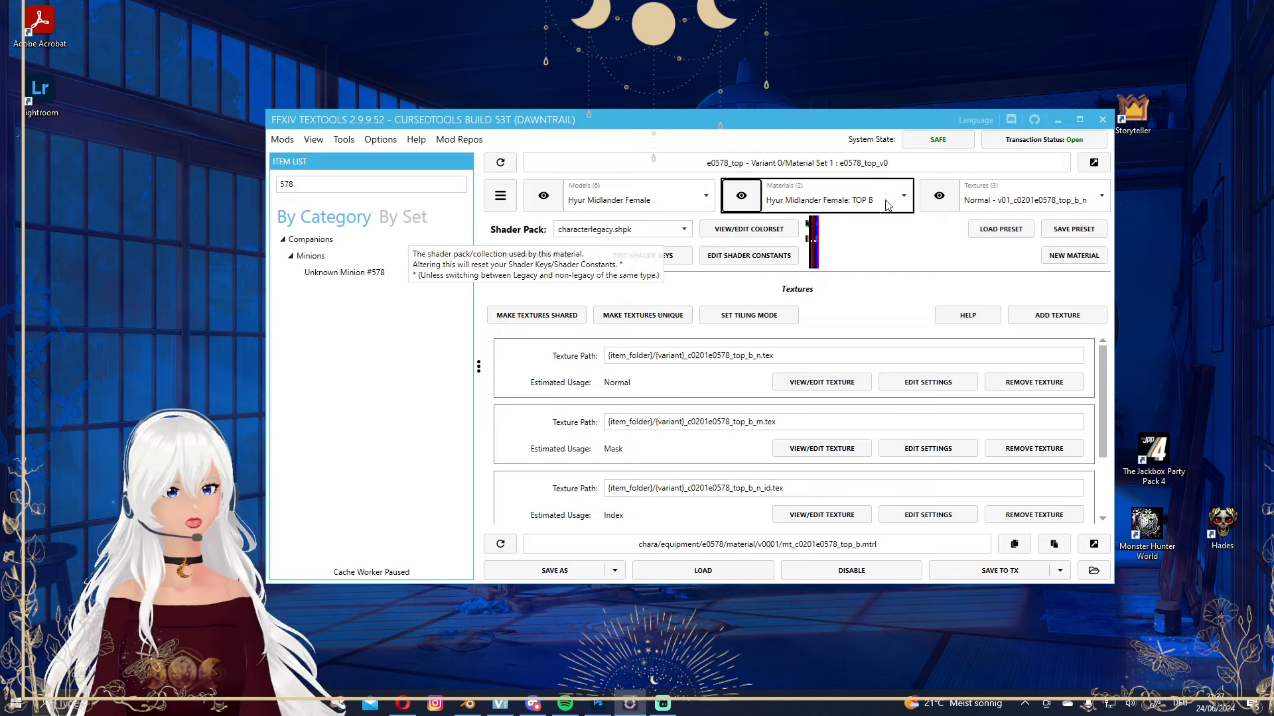
left_click(1001, 201)
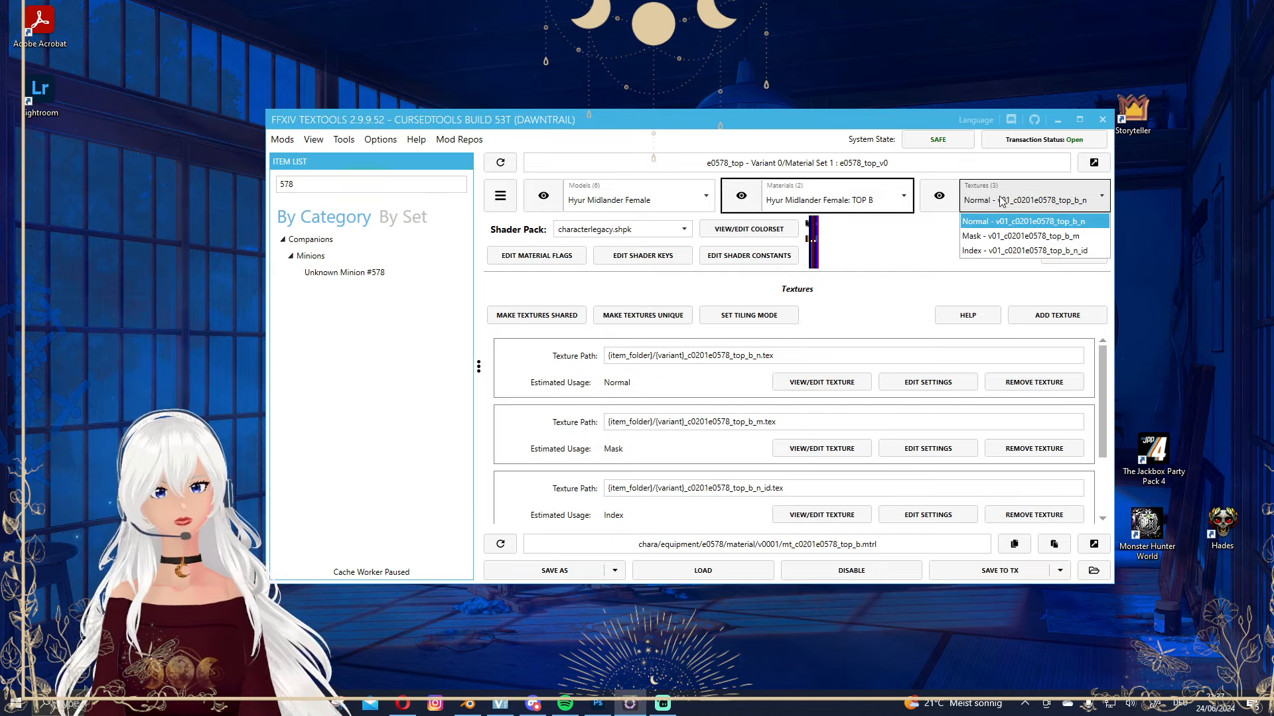
left_click(992, 218)
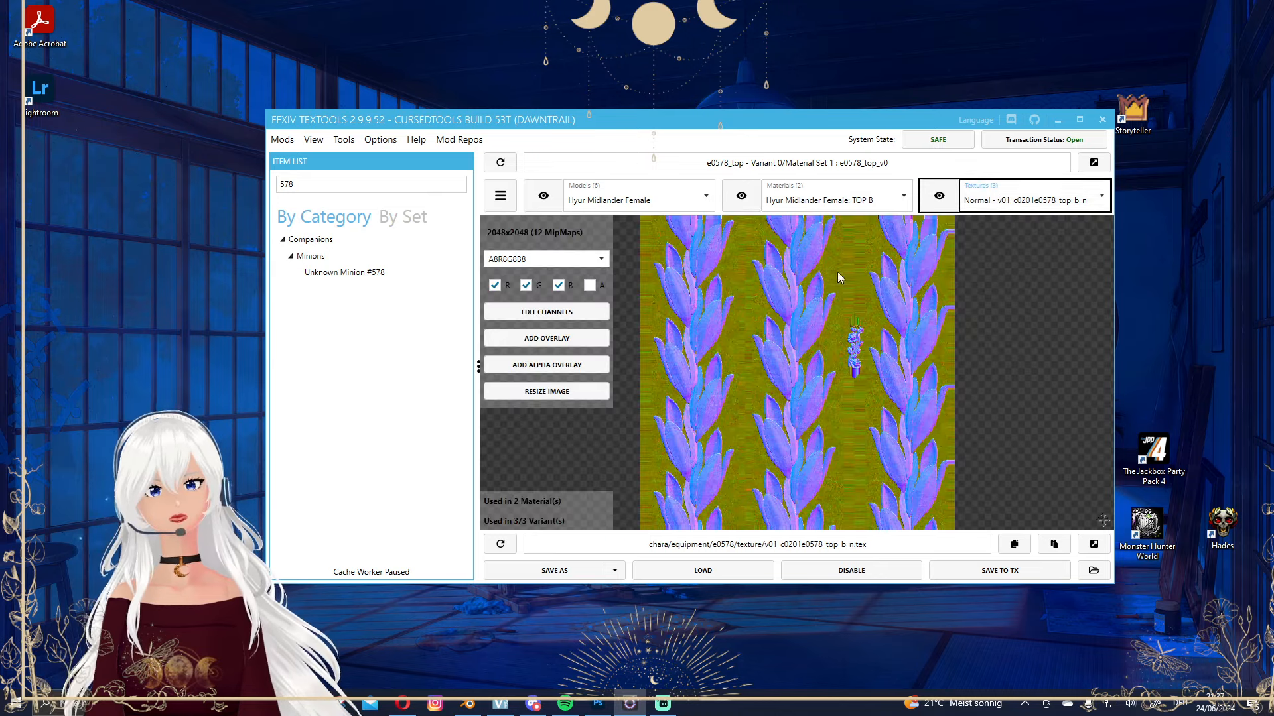
Switch the displayed material to Hyur Midlander Female: TOP A.
left_click(1028, 200)
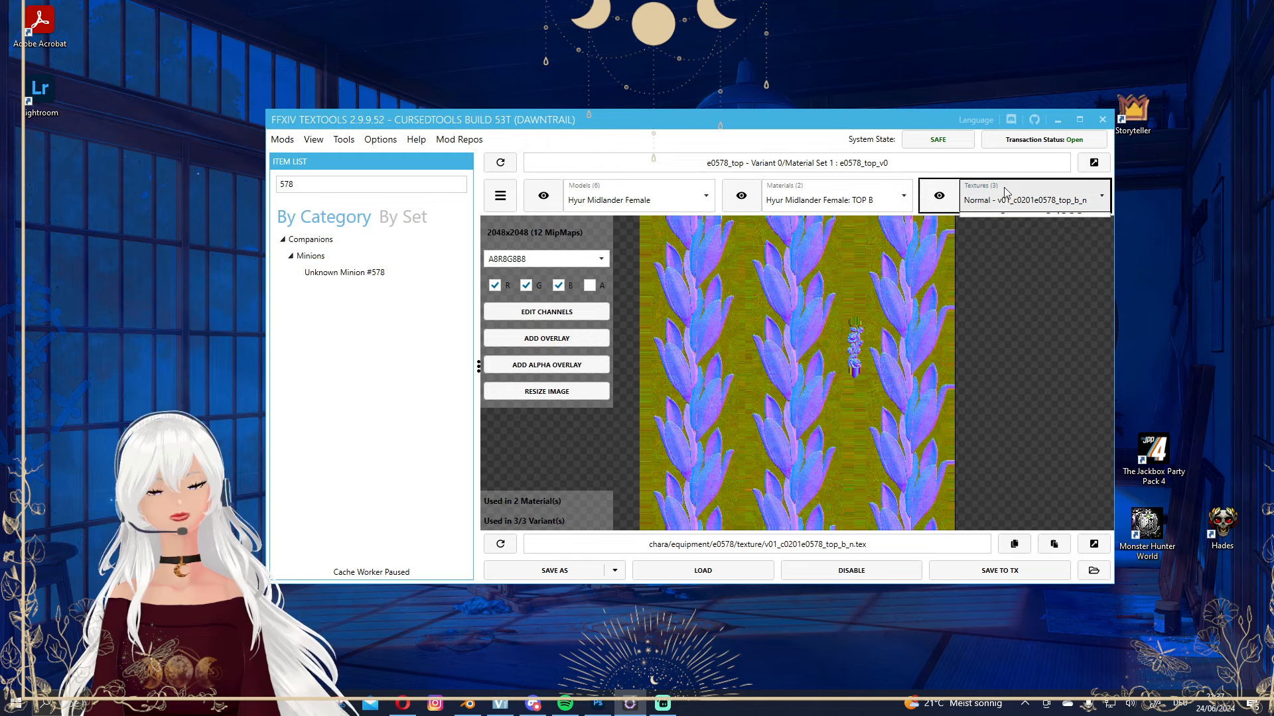
left_click(836, 200)
left_click(836, 199)
left_click(817, 224)
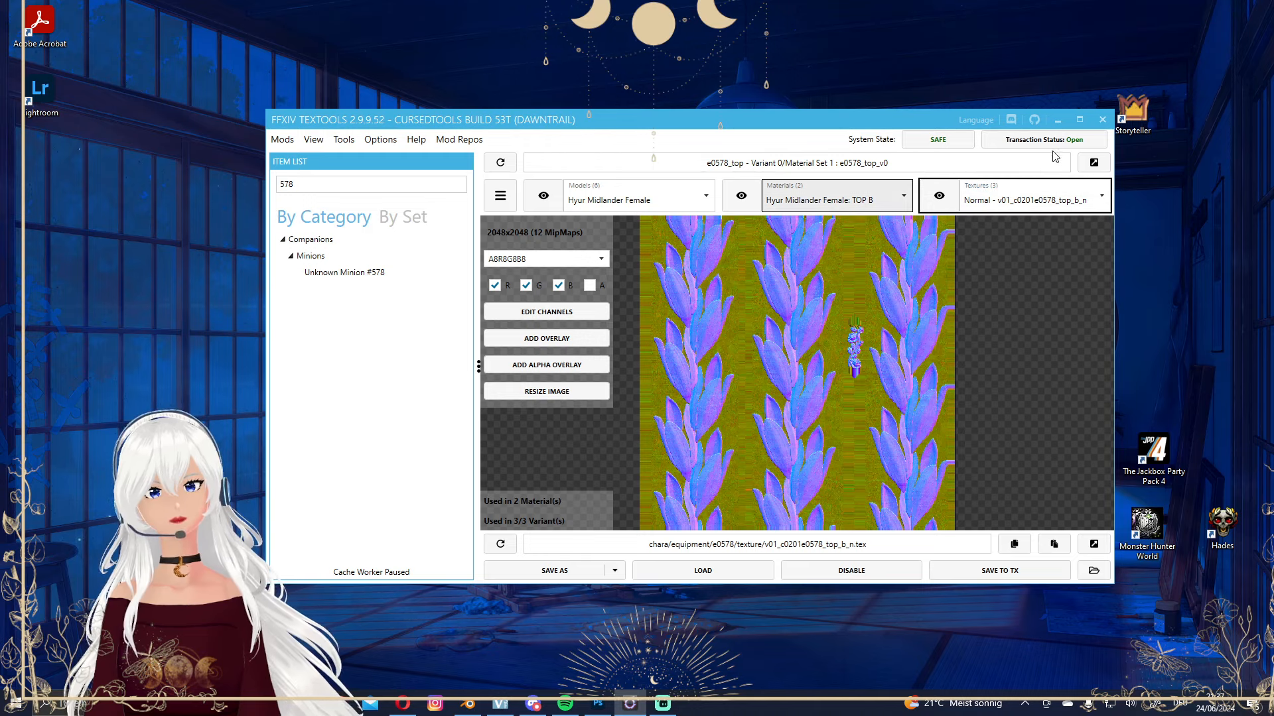
Return to the Hyur Midlander Female model view and examine the top up close and from a distance.
left_click(543, 195)
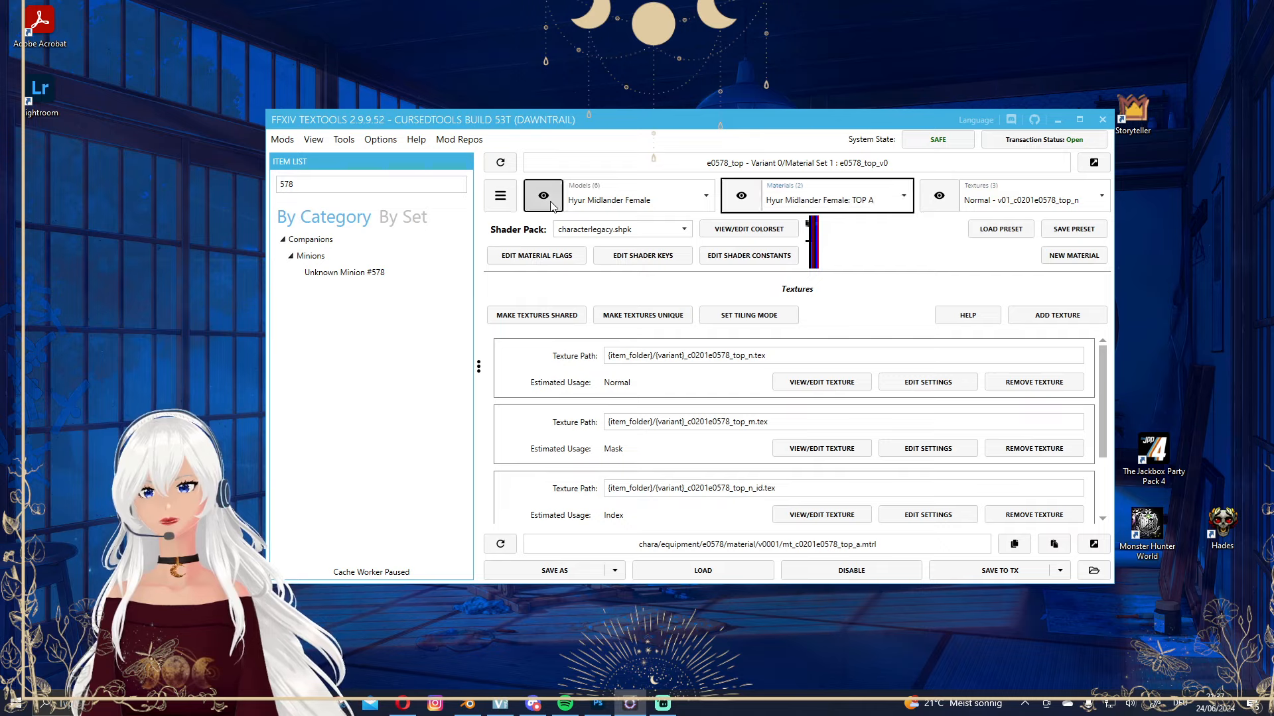
left_click_drag(667, 118, 788, 118)
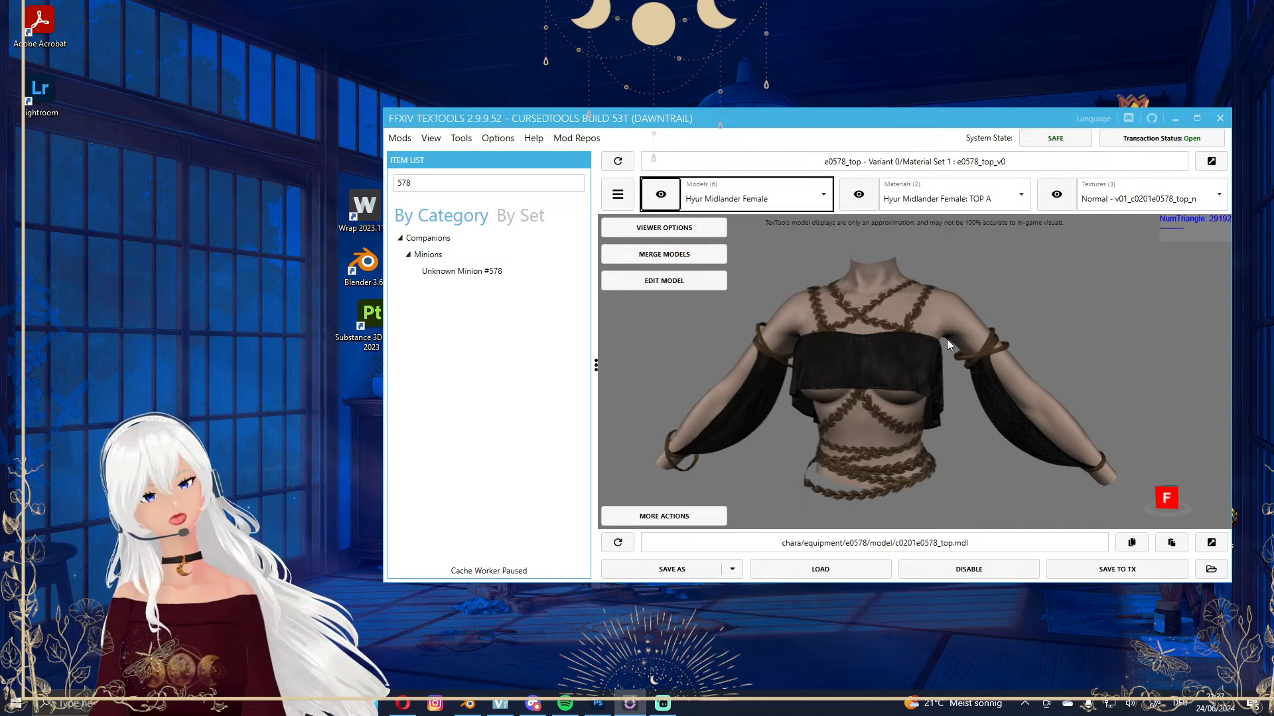
scroll(946, 339, "up", 2)
scroll(899, 312, "down", 3)
scroll(898, 312, "up", 1)
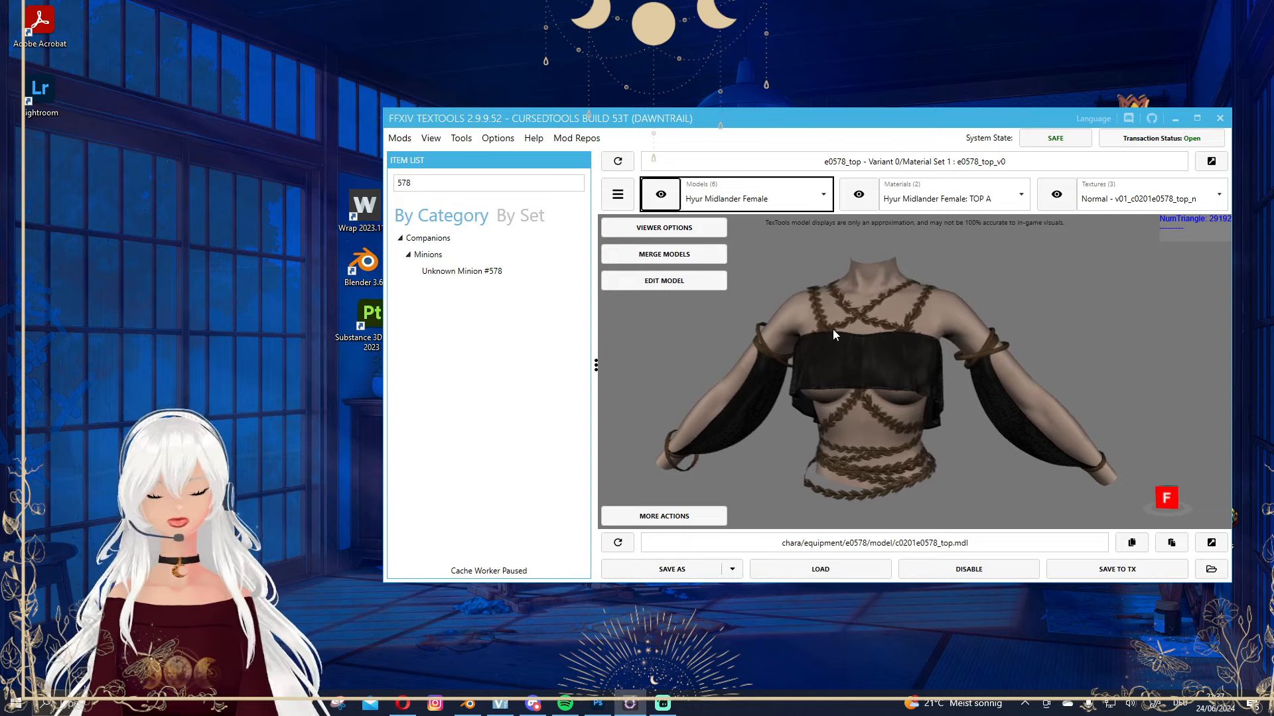
scroll(901, 324, "up", 1)
left_click_drag(901, 324, 850, 348)
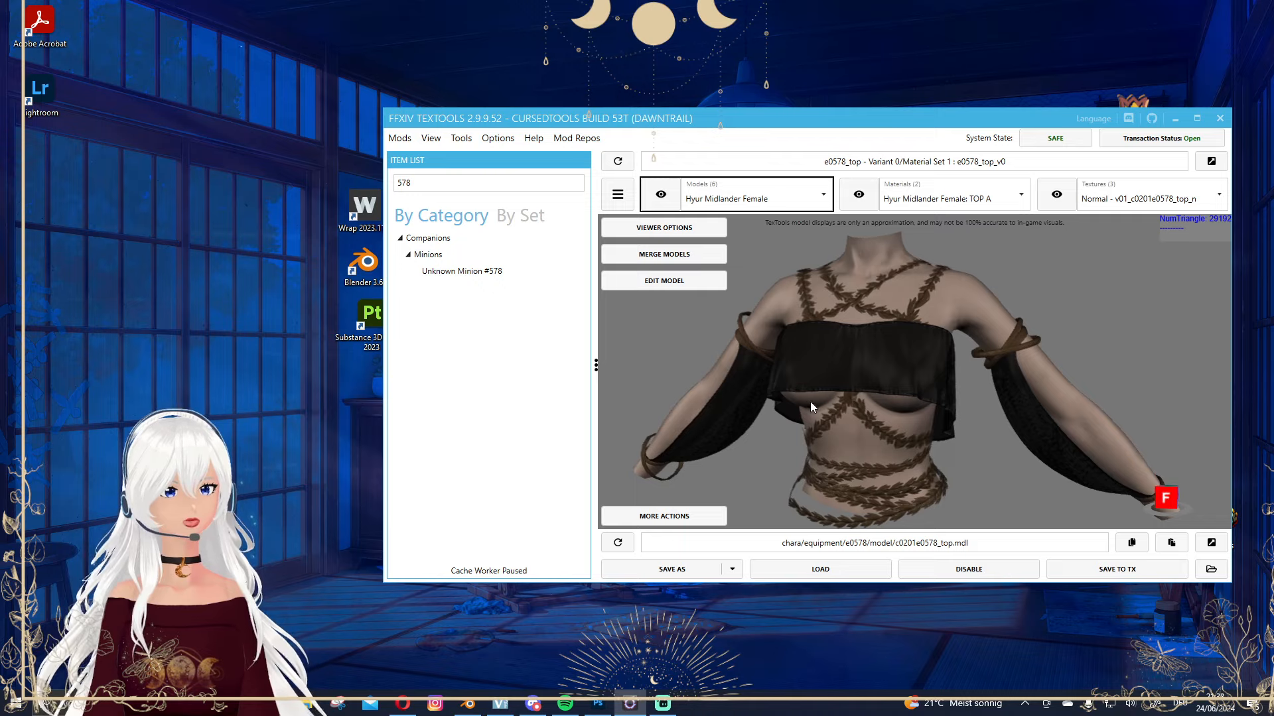
scroll(812, 401, "down", 3)
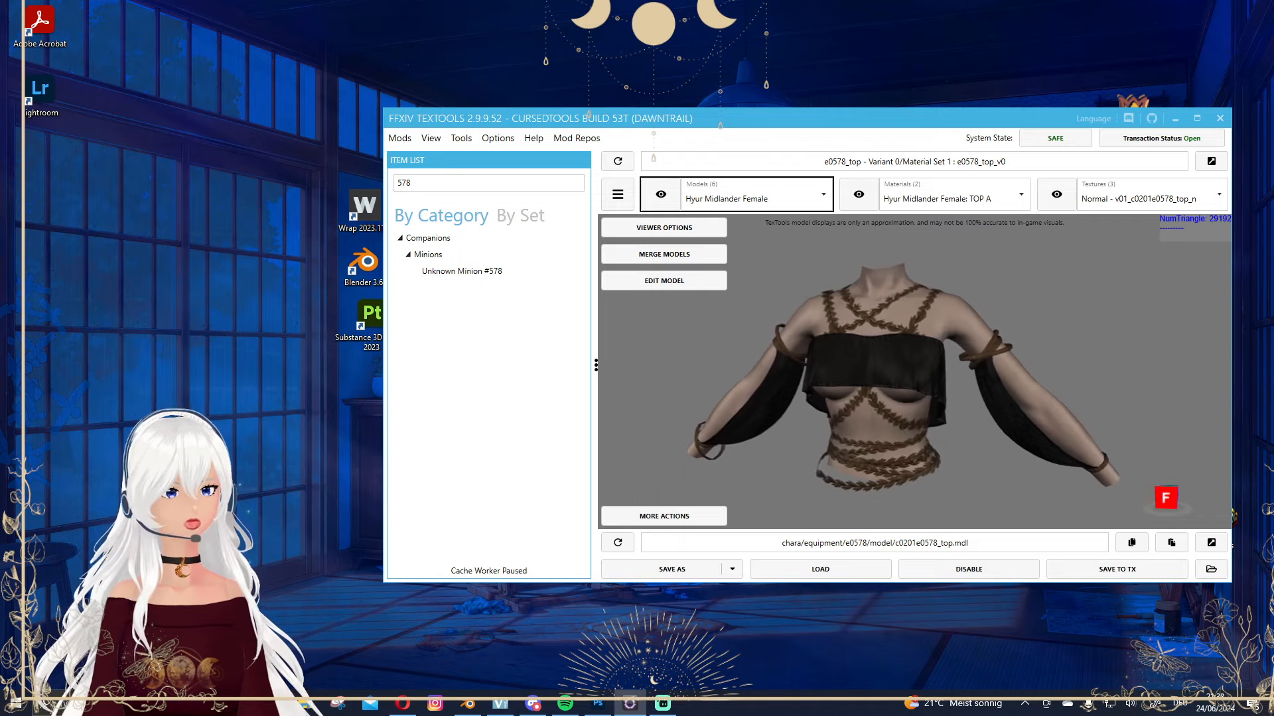
Open the c0201e0578_top.mdl model in a separate file viewer window and place it beside the main window.
left_click(1211, 543)
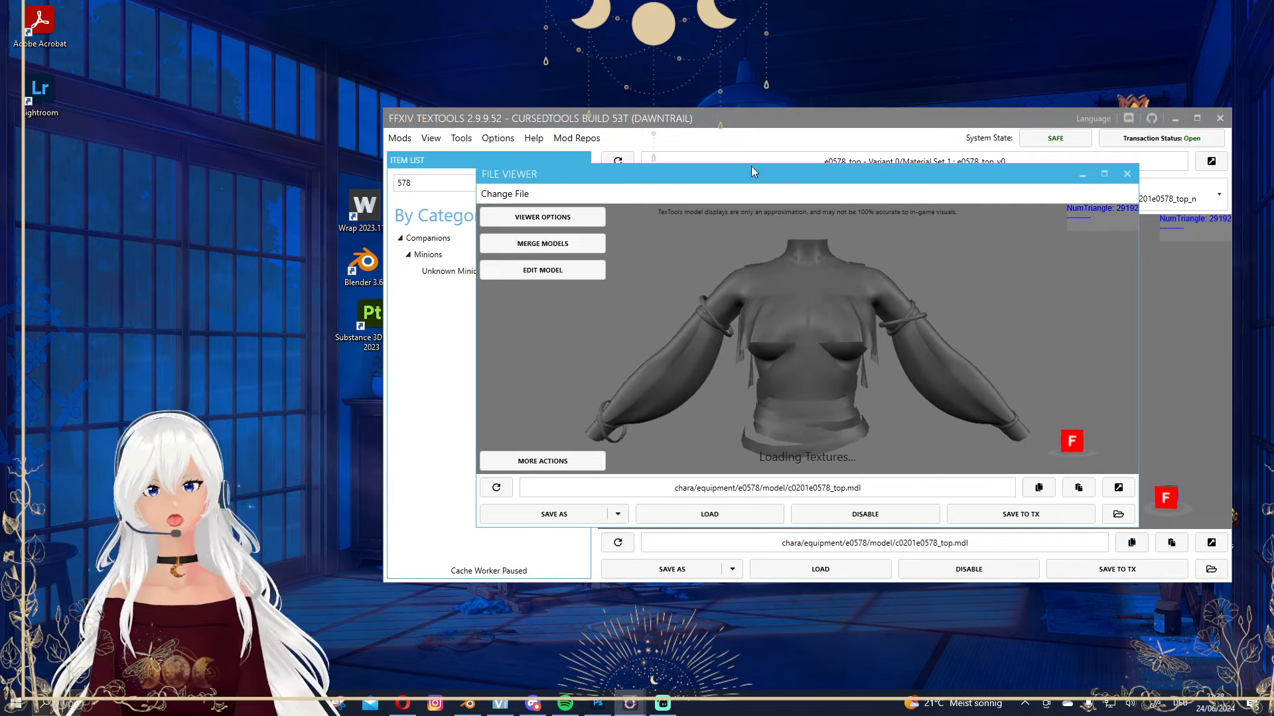
left_click_drag(751, 167, 354, 156)
left_click_drag(254, 138, 221, 139)
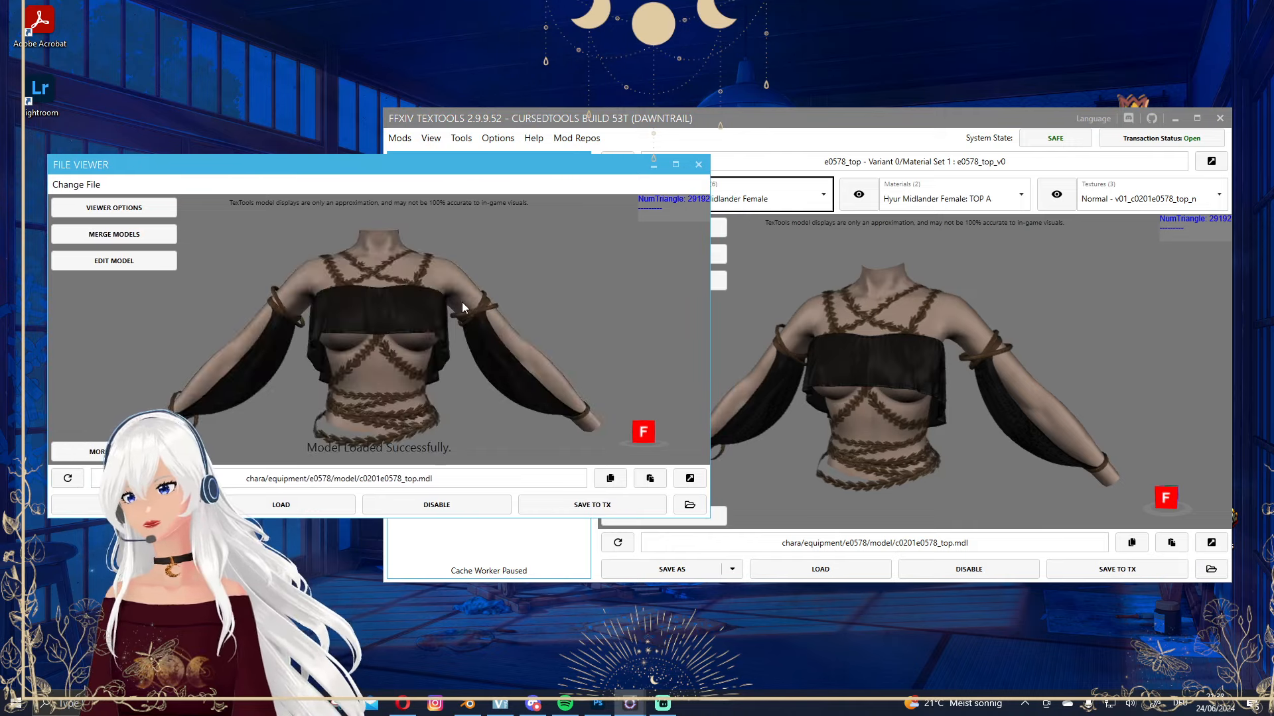
Open the separate viewer's options and look through the selectable colorset rows, keeping All.
left_click(115, 208)
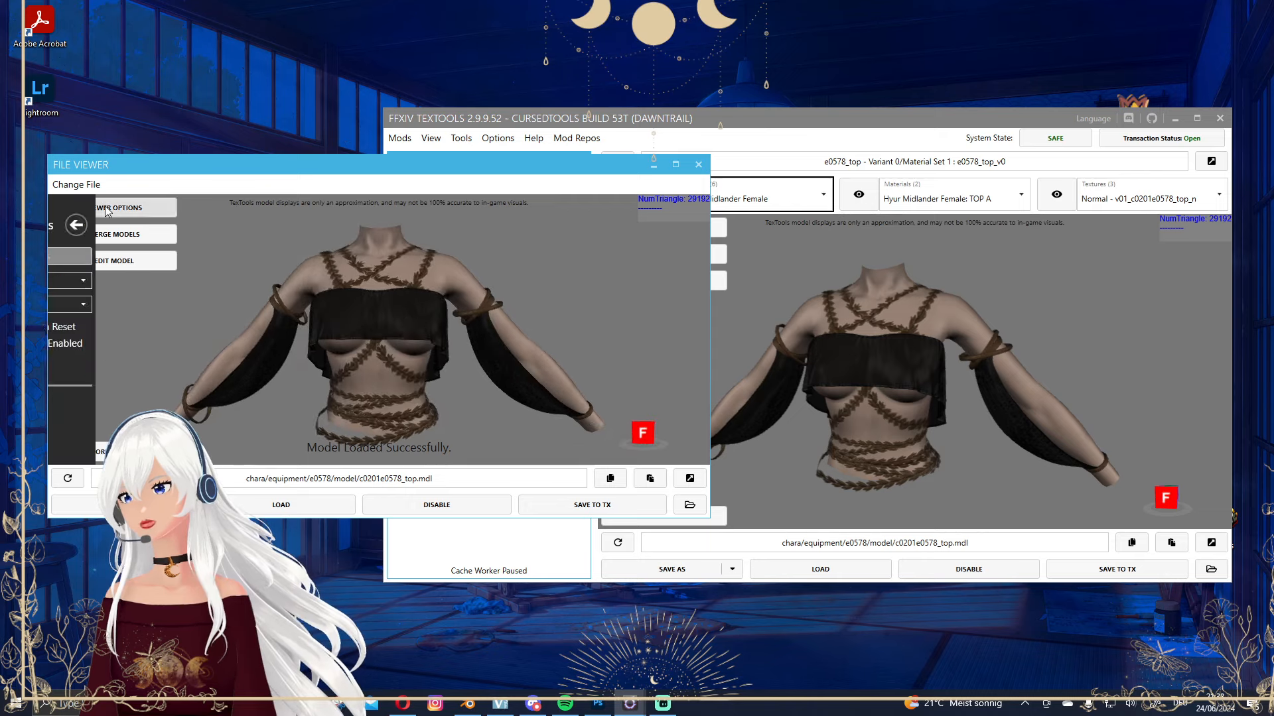
left_click(156, 279)
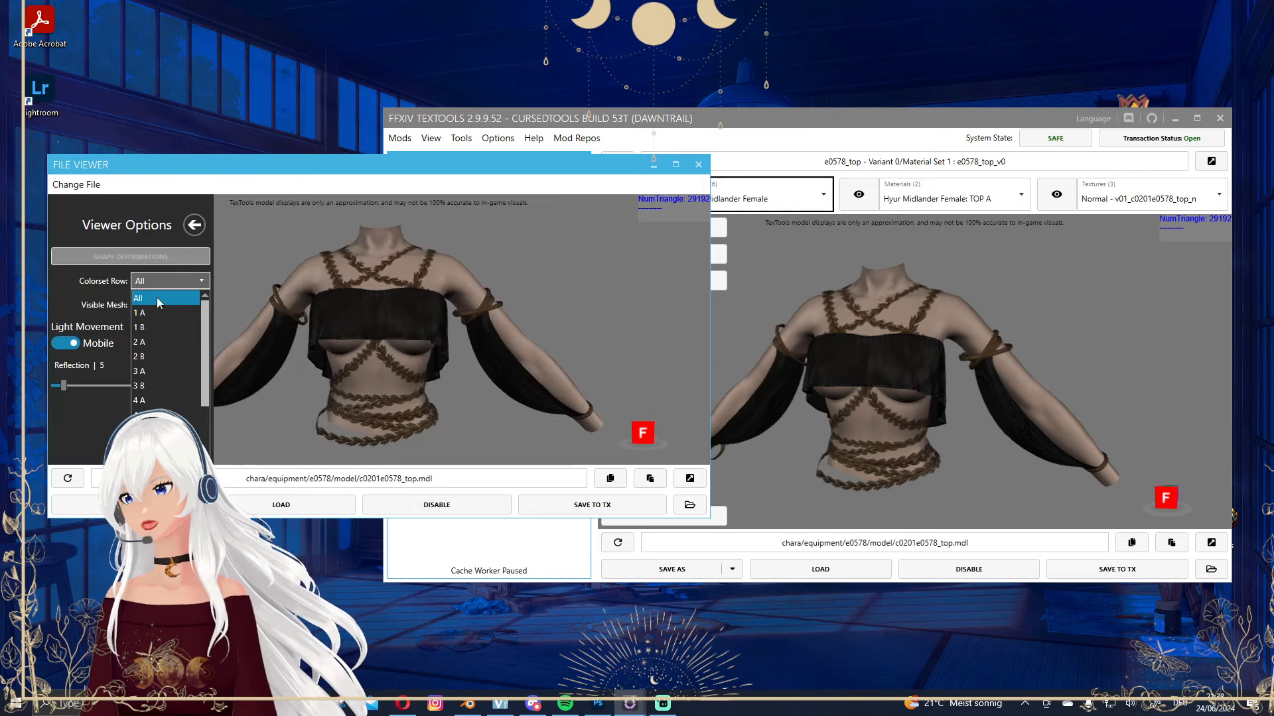
left_click(94, 293)
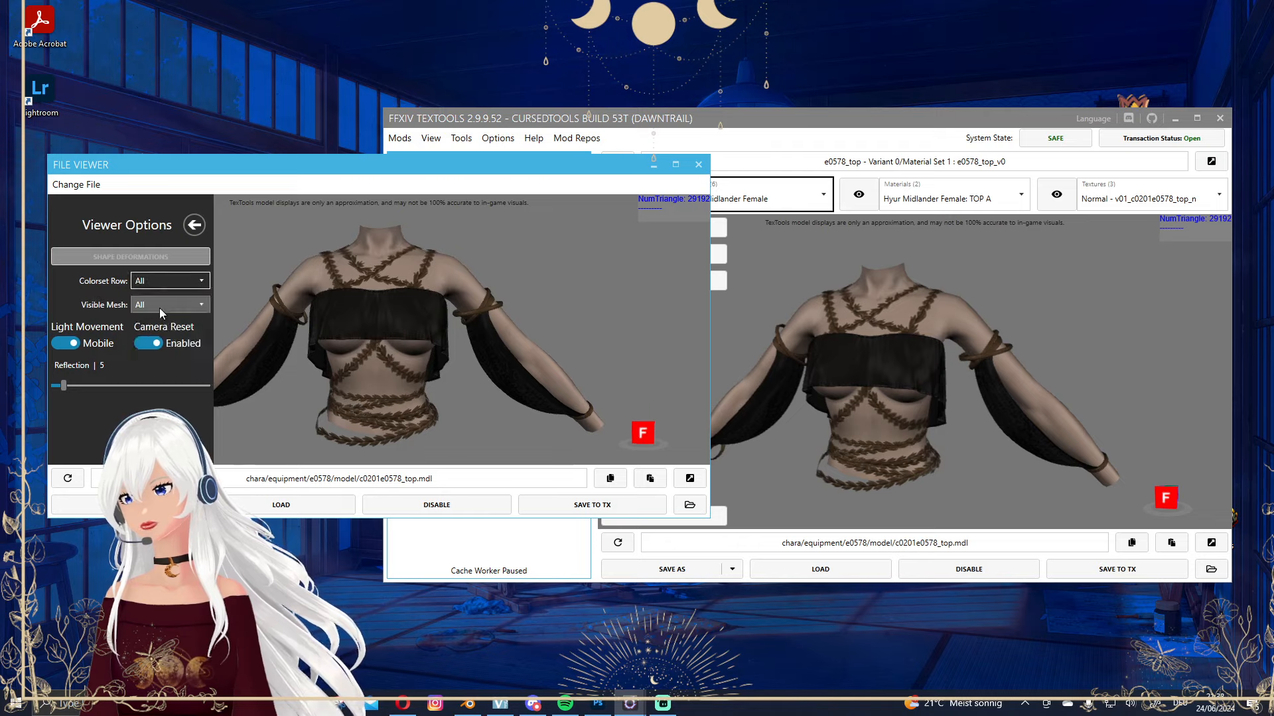
Isolate visible meshes 1 and 3 in turn, restore the display to All, and close the viewer options.
left_click(162, 309)
left_click(153, 354)
left_click(172, 306)
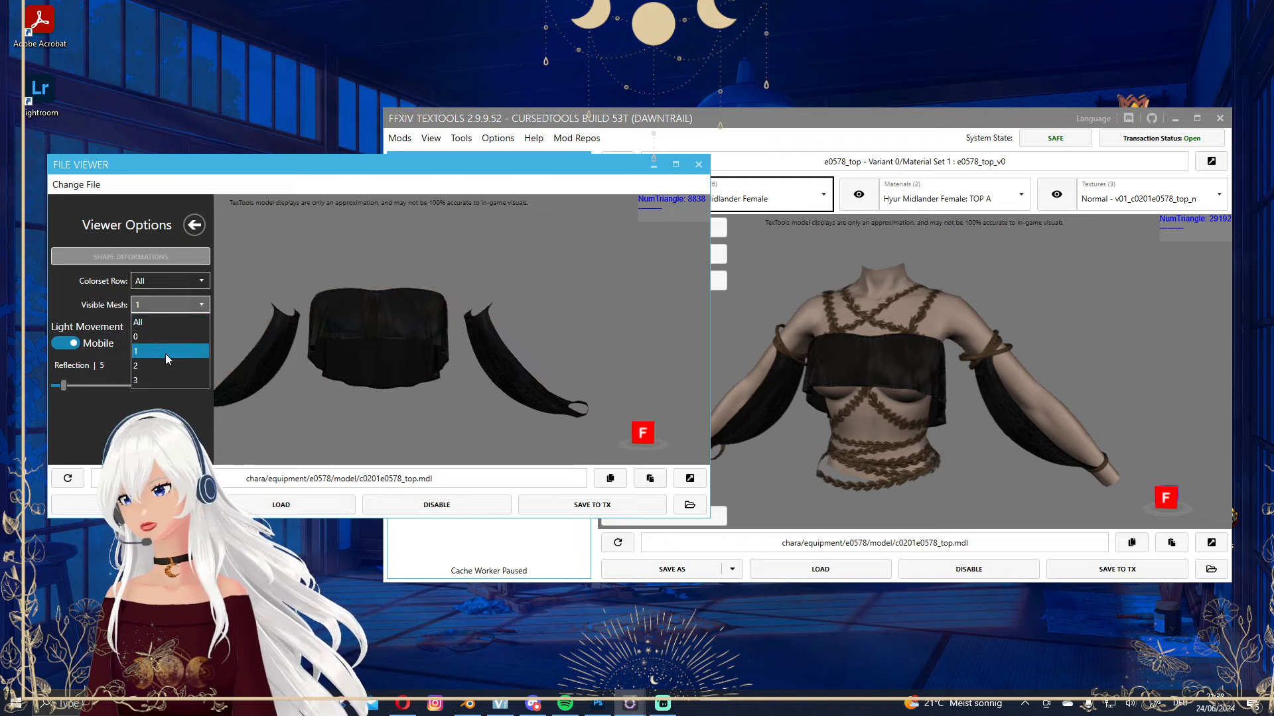
left_click(165, 353)
left_click(161, 309)
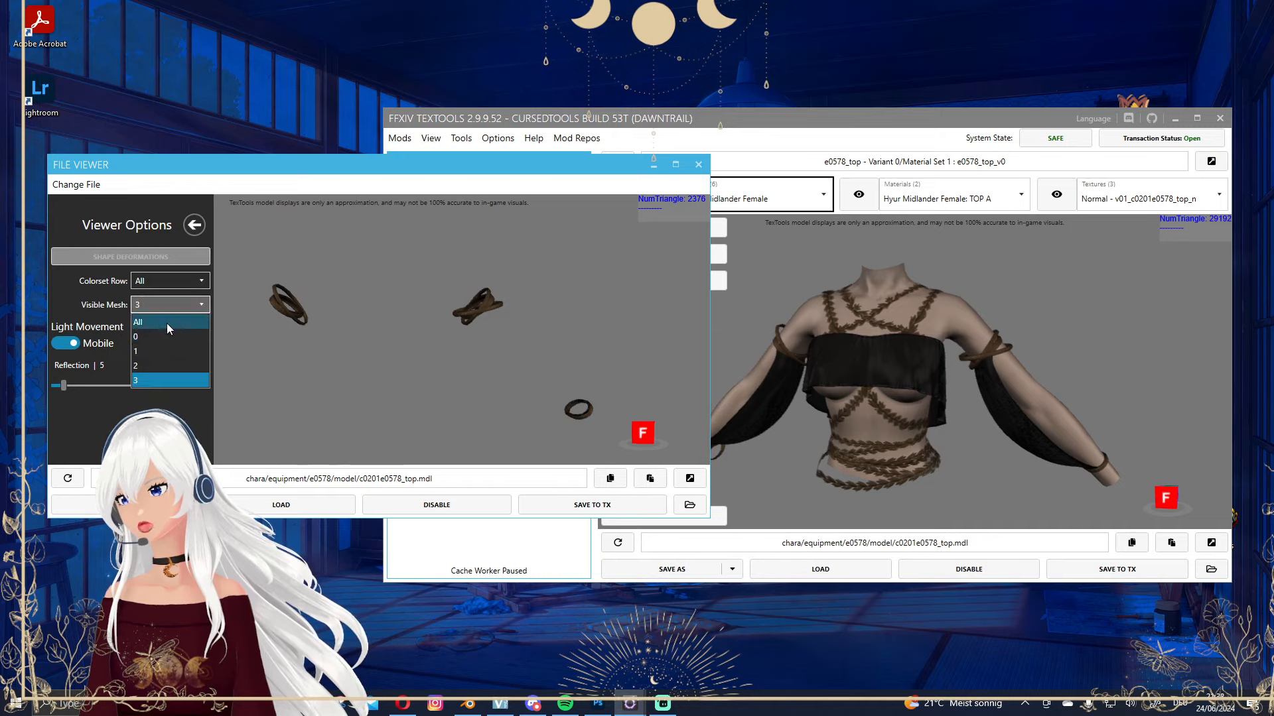
left_click(166, 324)
left_click(196, 225)
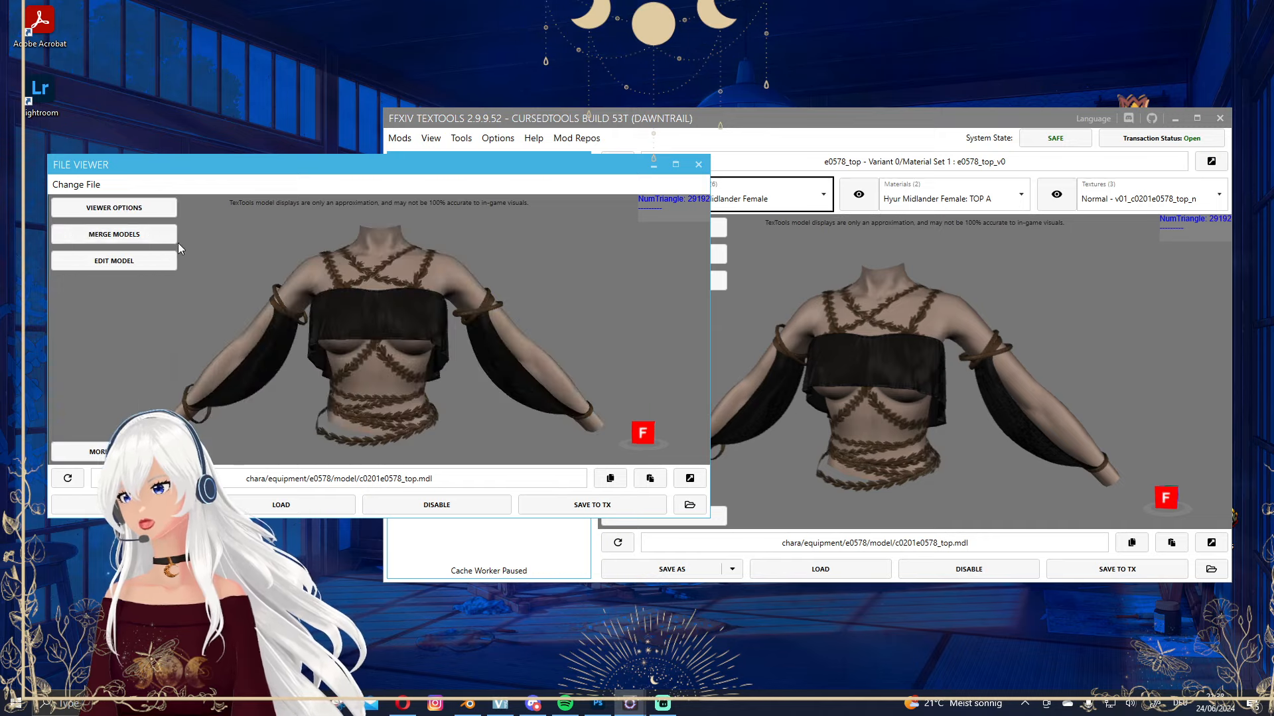
Open the model editor beside the viewer and review the materials and attributes of mesh groups 2, 1 and 0, ending on Group 2.
left_click(121, 269)
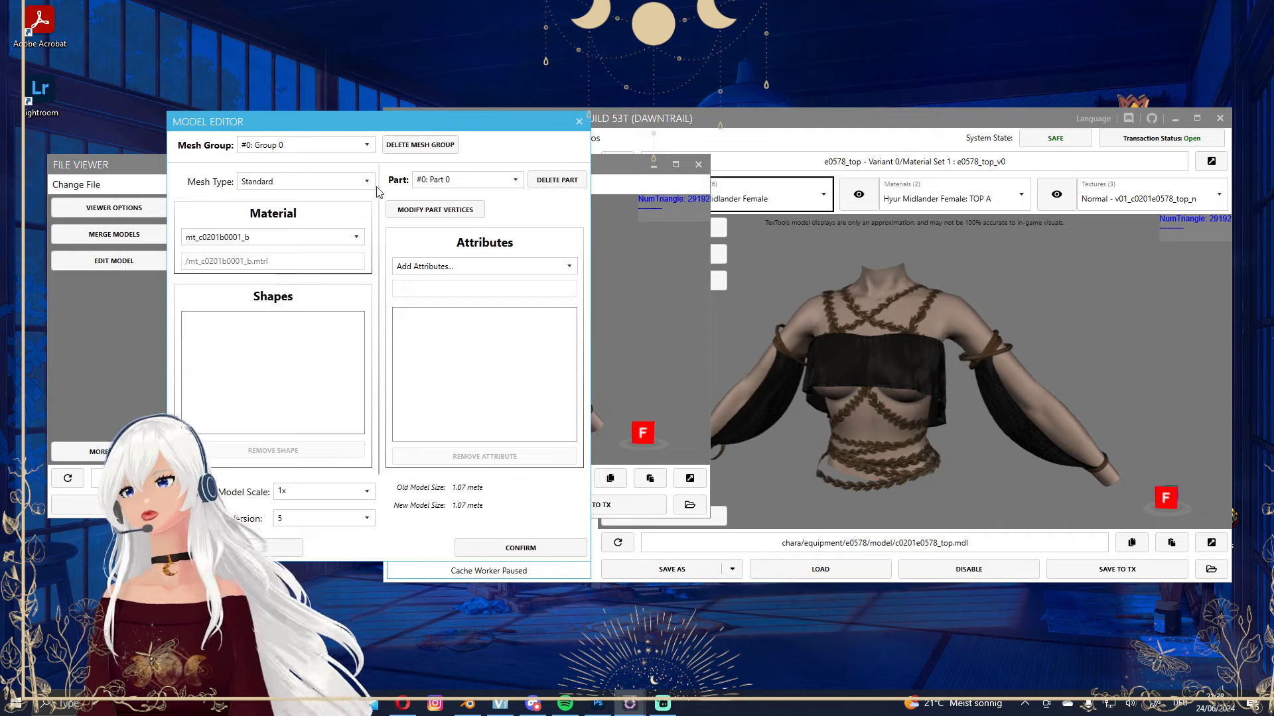
left_click_drag(520, 132, 975, 113)
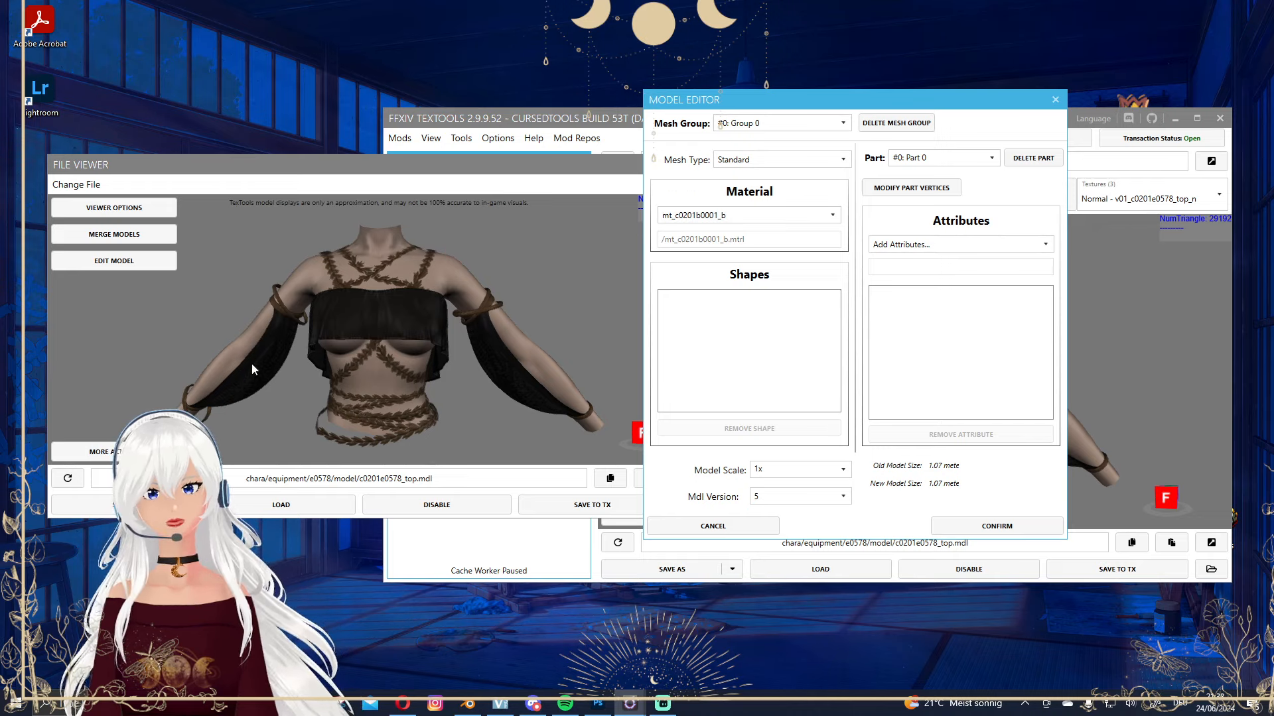
left_click(776, 122)
left_click(743, 164)
left_click(776, 124)
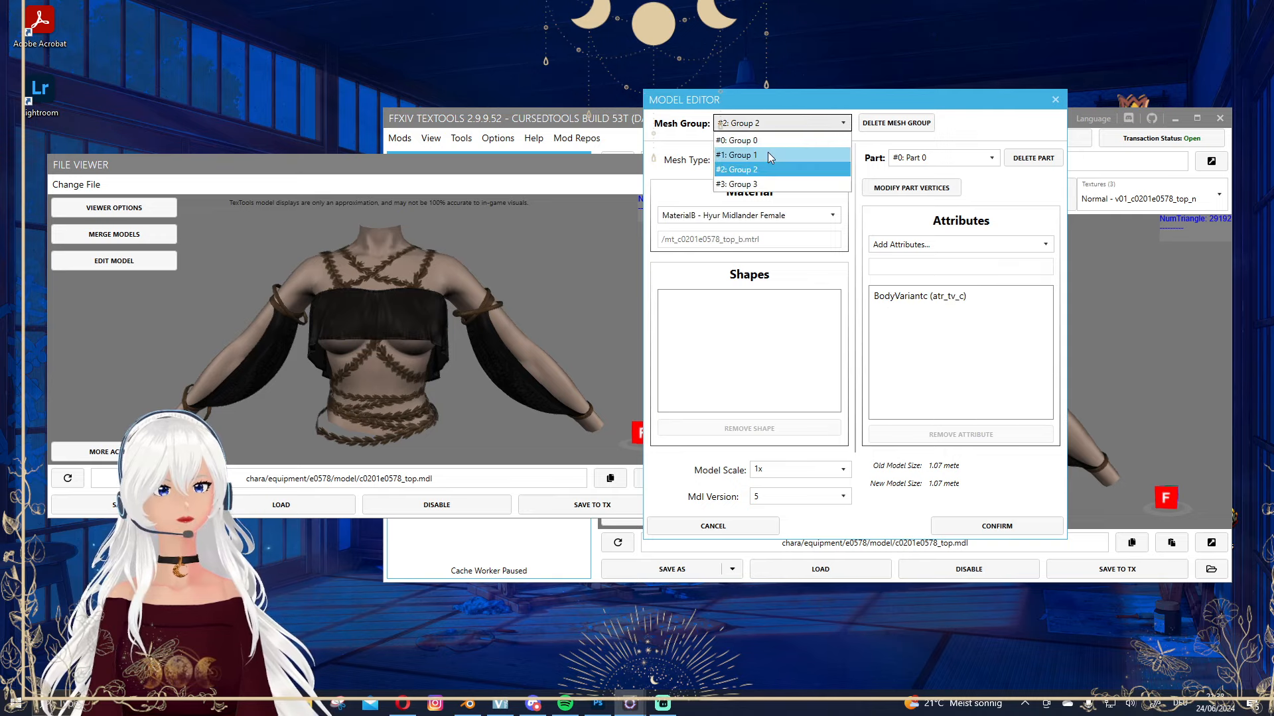
left_click(766, 152)
left_click(763, 124)
left_click(755, 138)
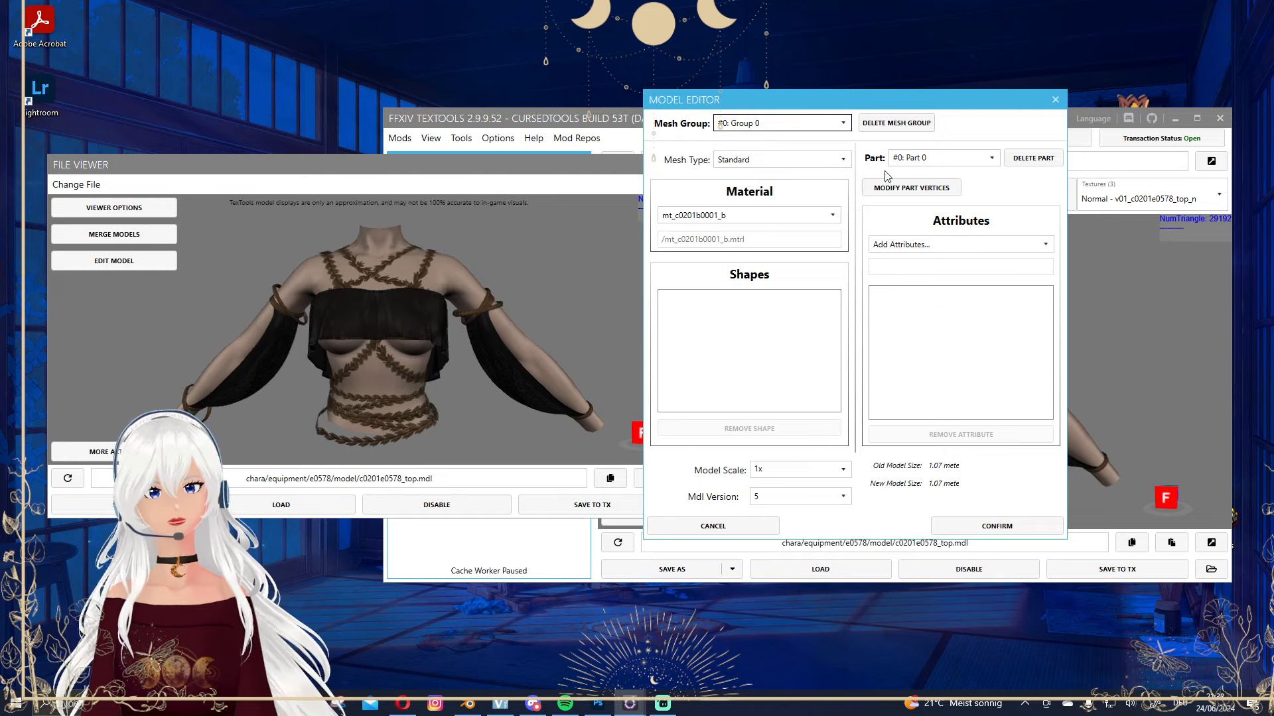
left_click(802, 122)
left_click(763, 168)
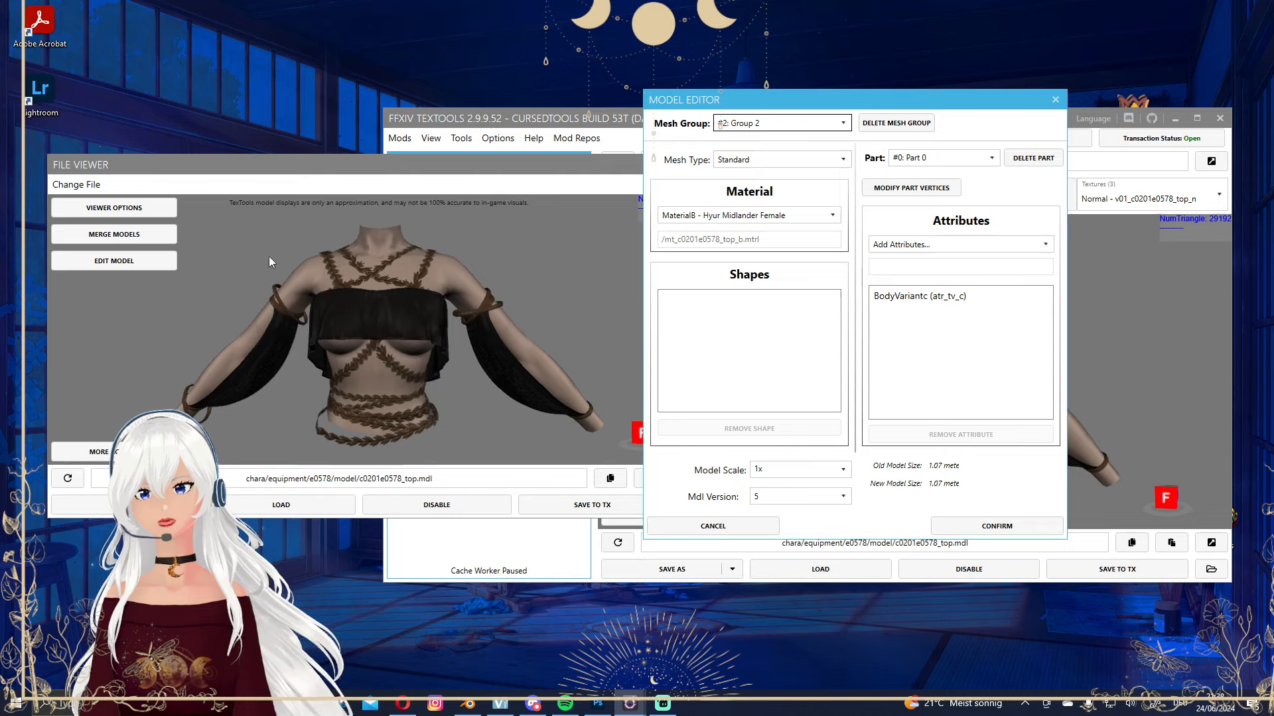
Review the attributes of Part 2 and Part 1 in mesh Group 2, and close the model editor without applying changes.
left_click(915, 158)
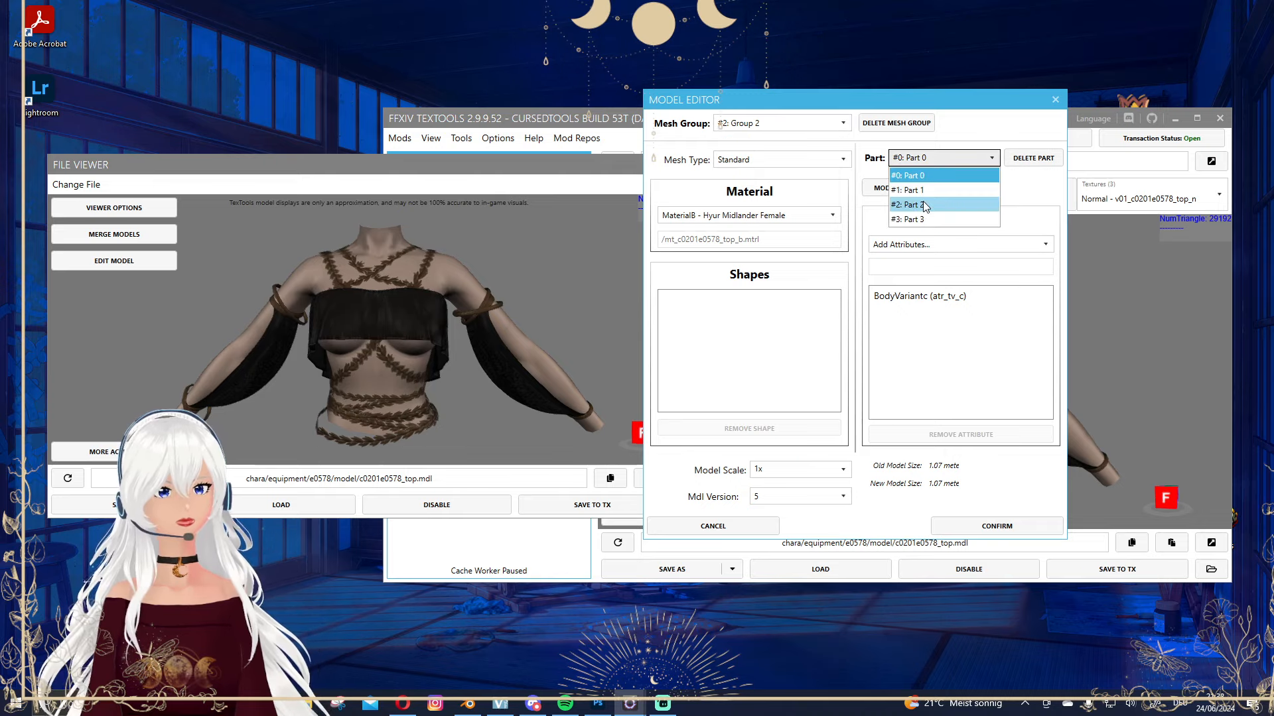
left_click(925, 205)
left_click(942, 158)
left_click(928, 191)
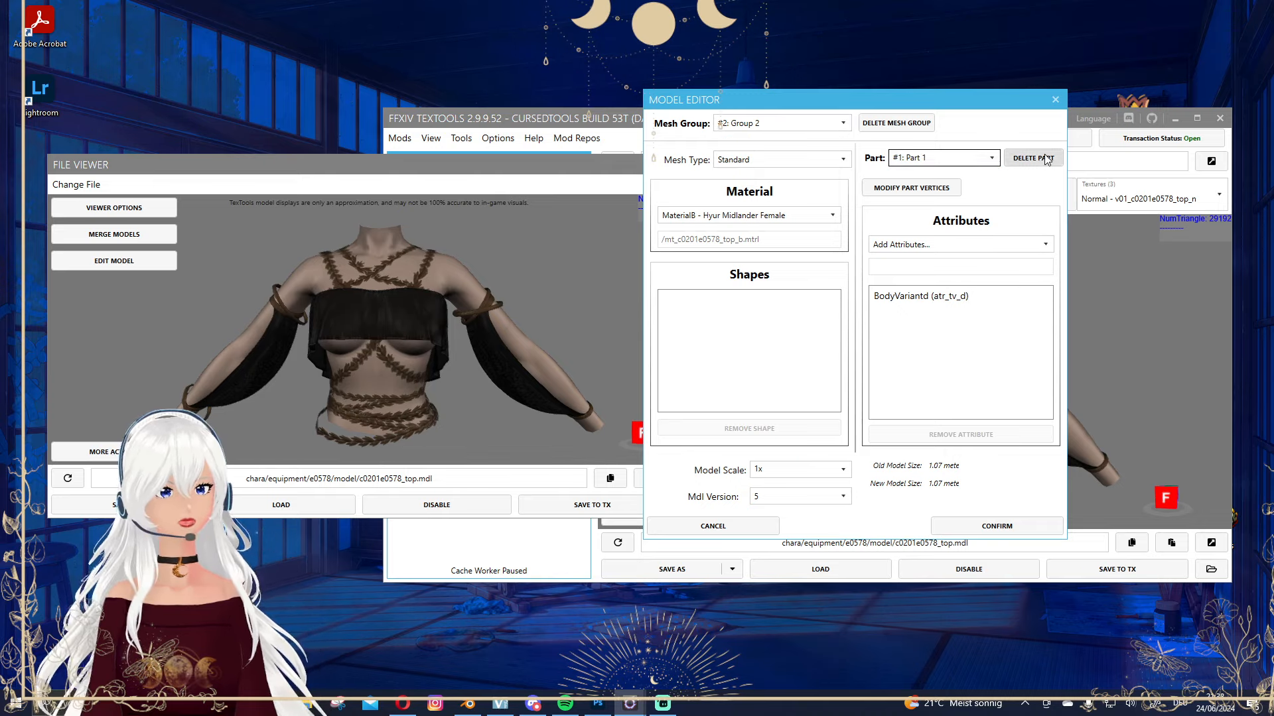
left_click(918, 297)
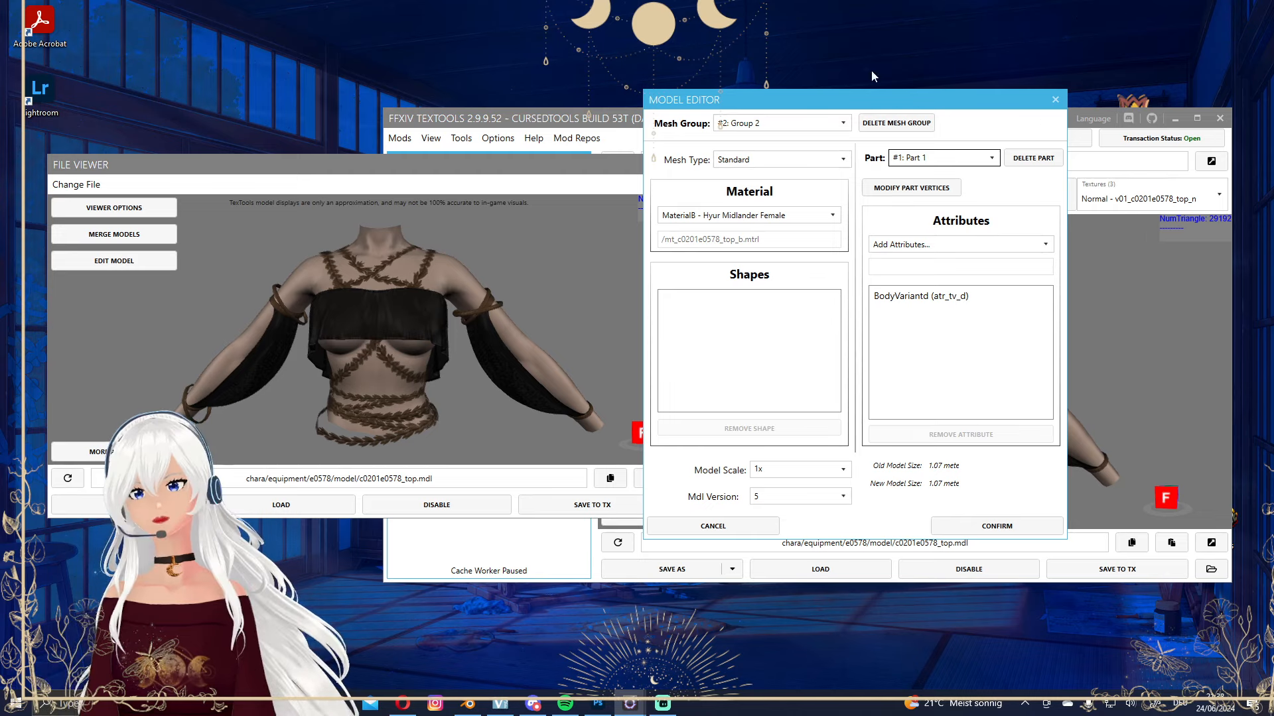
left_click(1055, 99)
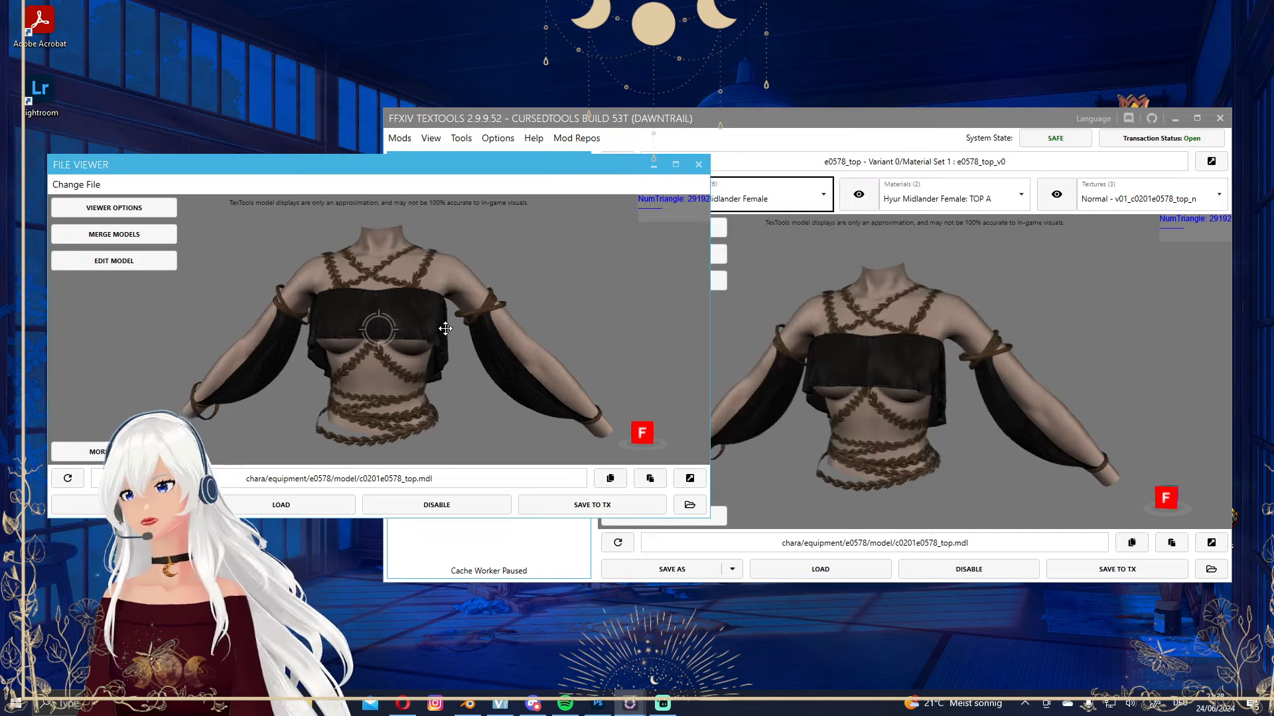
Examine the top in the separate file viewer at different distances and angles.
right_click_drag(445, 329, 443, 333)
scroll(443, 333, "down", 2)
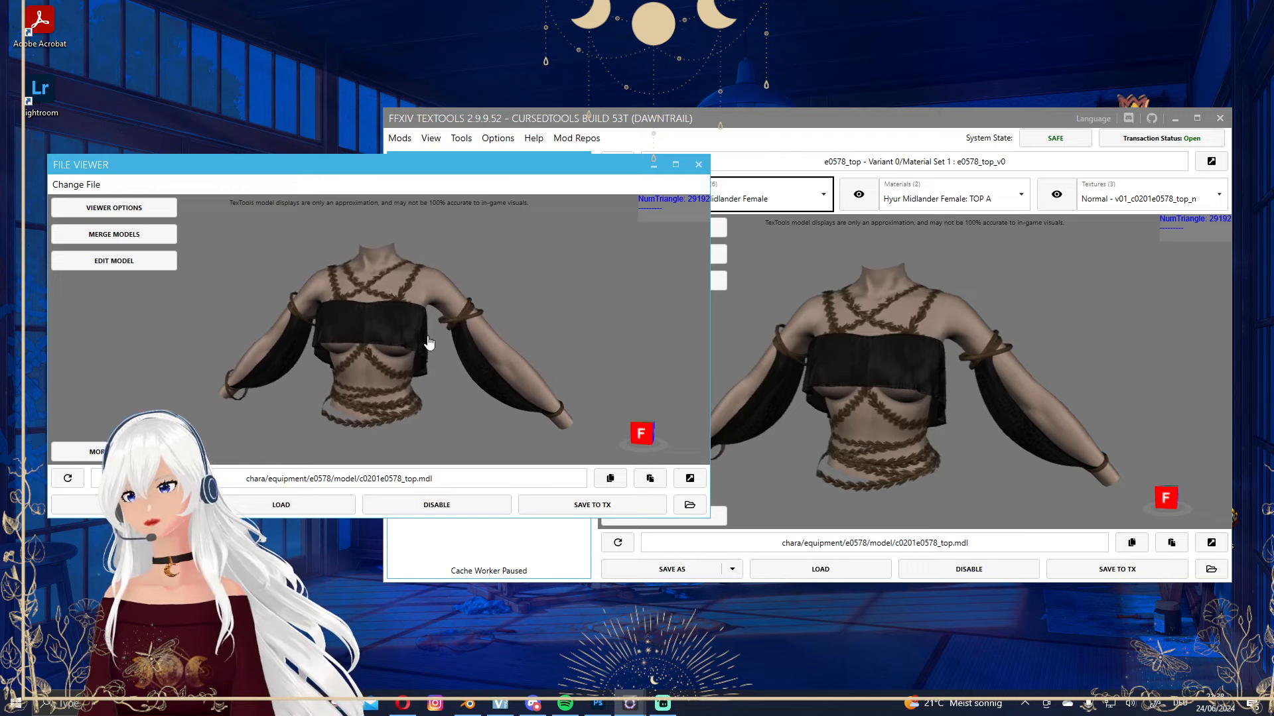
scroll(474, 337, "up", 3)
right_click_drag(426, 321, 357, 312)
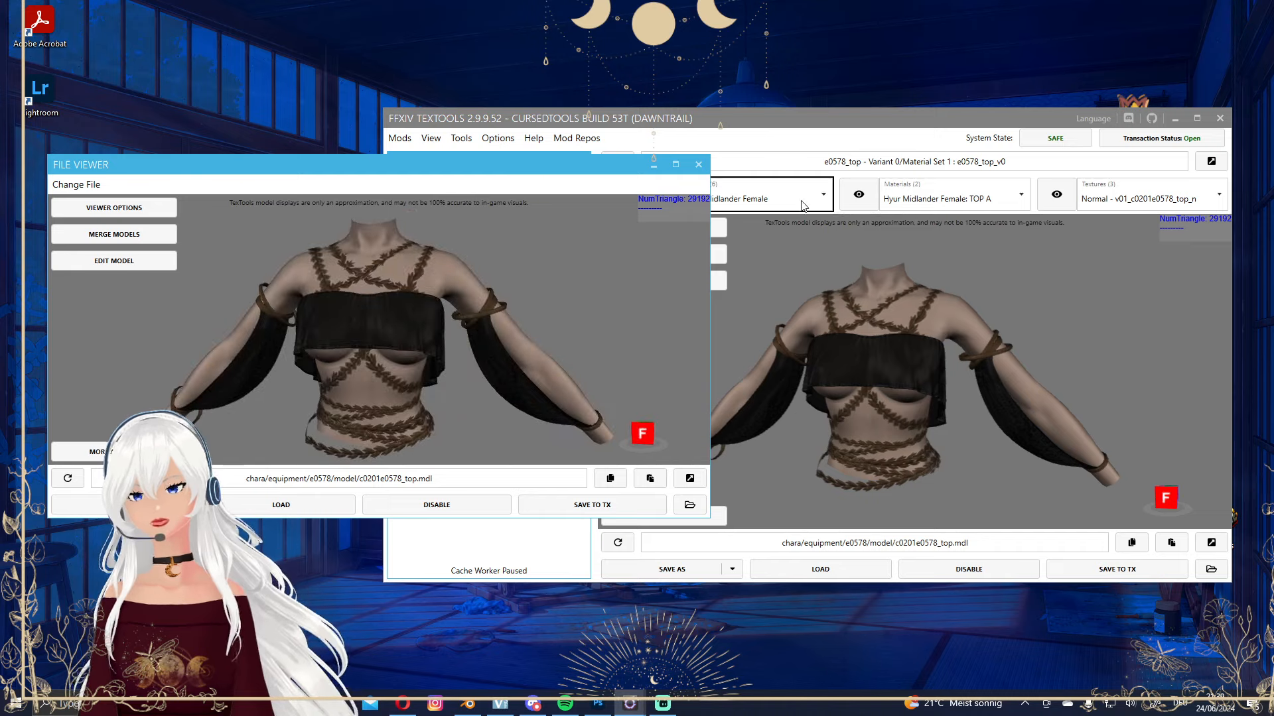
Show the TOP A material settings in the main window and rotate the model in the file viewer alongside them.
left_click(858, 194)
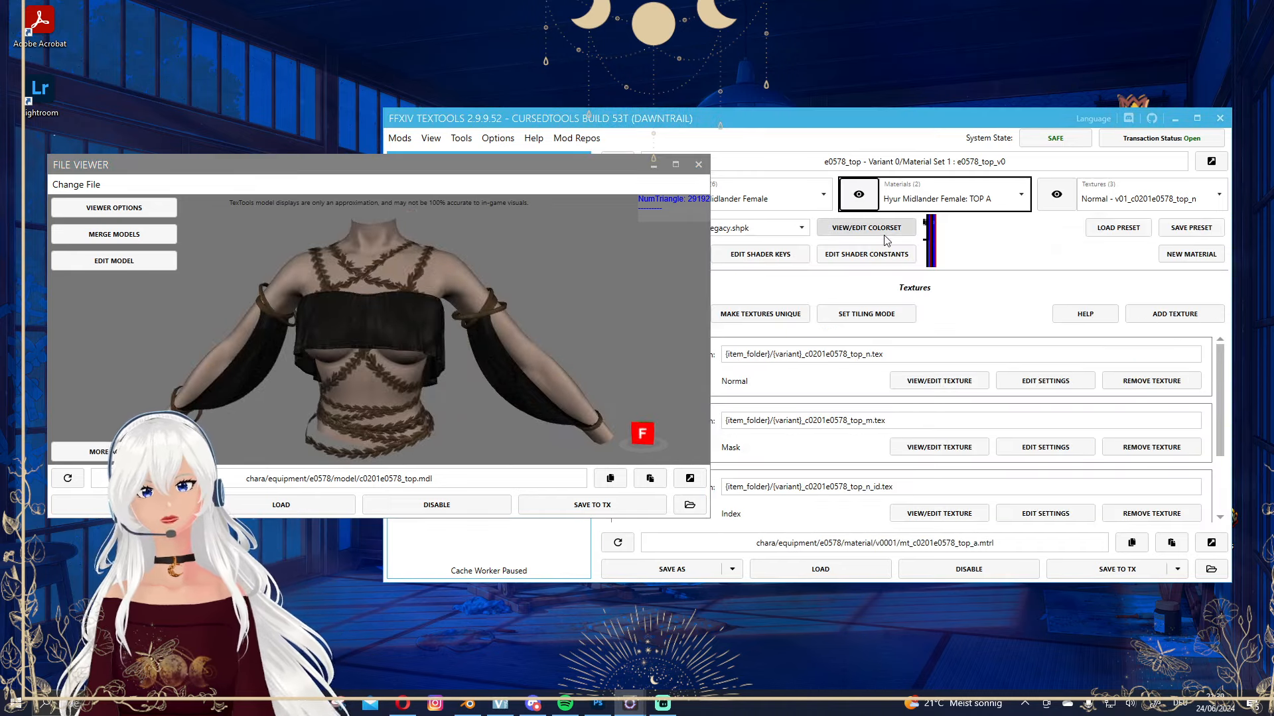
mouse_move(354, 316)
right_mouse_down()
mouse_move(449, 332)
mouse_move(313, 306)
mouse_move(355, 327)
mouse_move(349, 317)
right_mouse_up()
right_click_drag(429, 310, 401, 312)
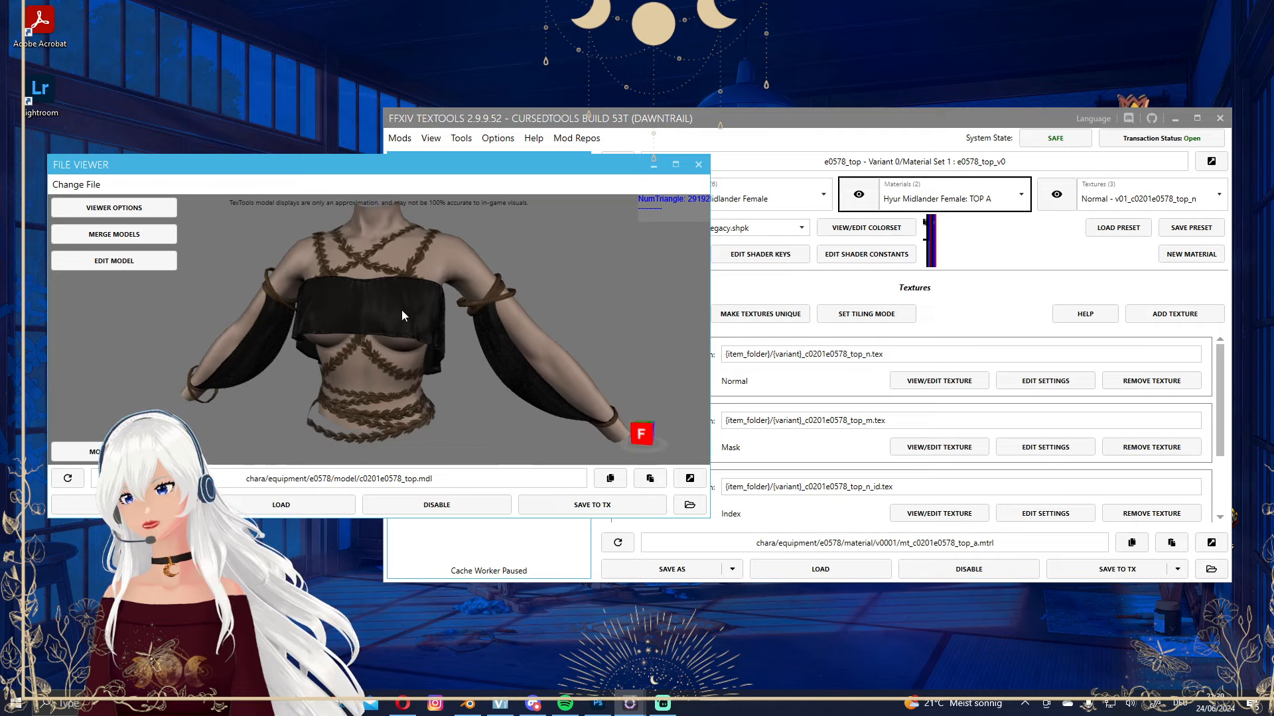
Reopen the file viewer's options and check the Colorset Row choices, leaving All selected.
left_click(132, 212)
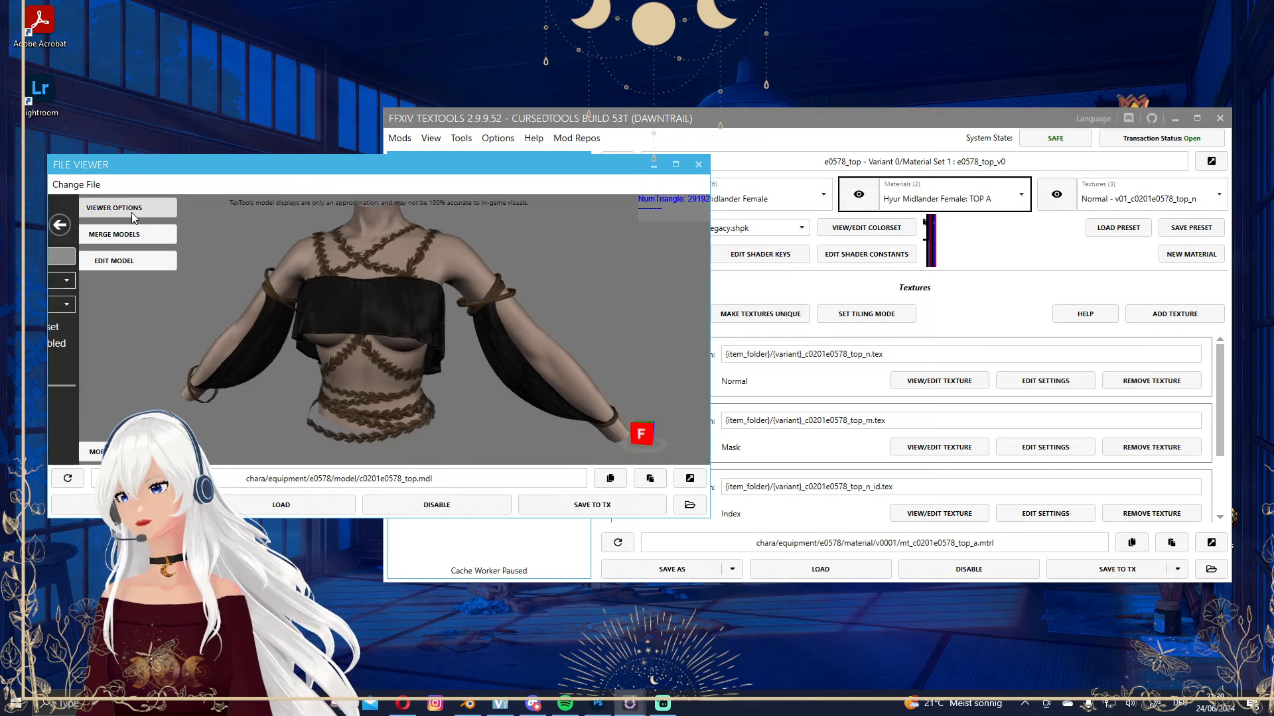
left_click(151, 281)
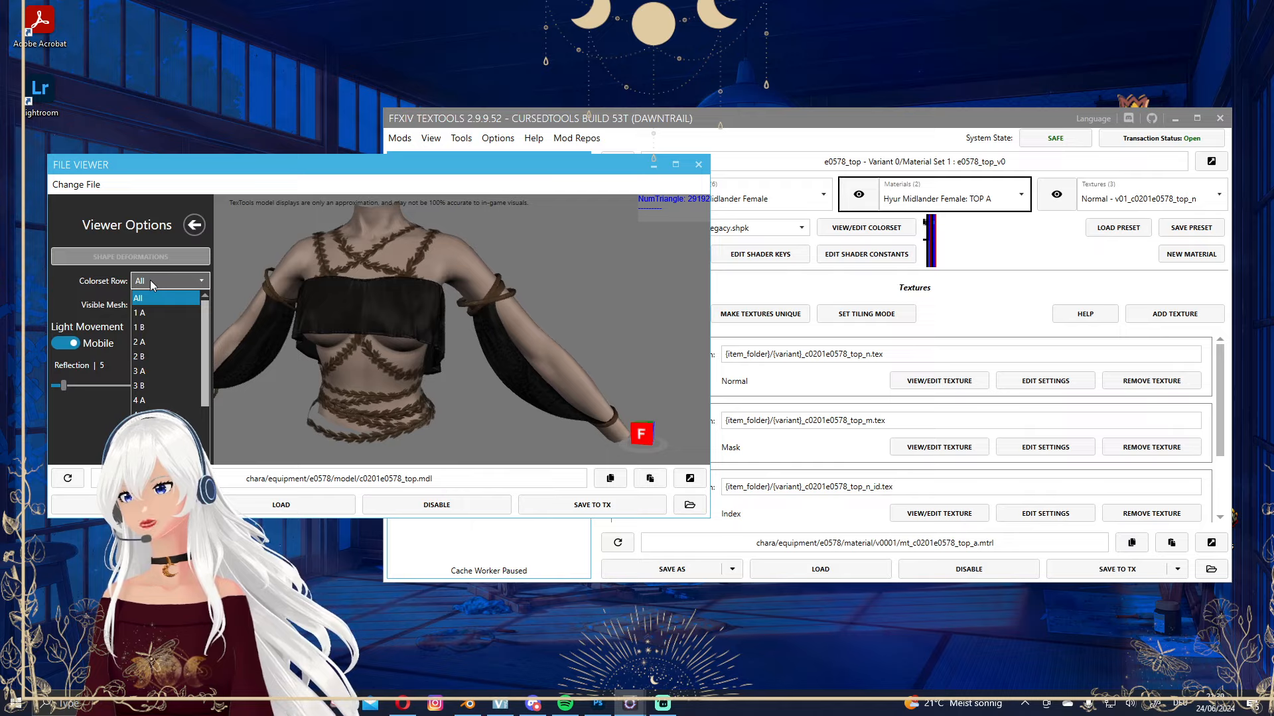
left_click(150, 298)
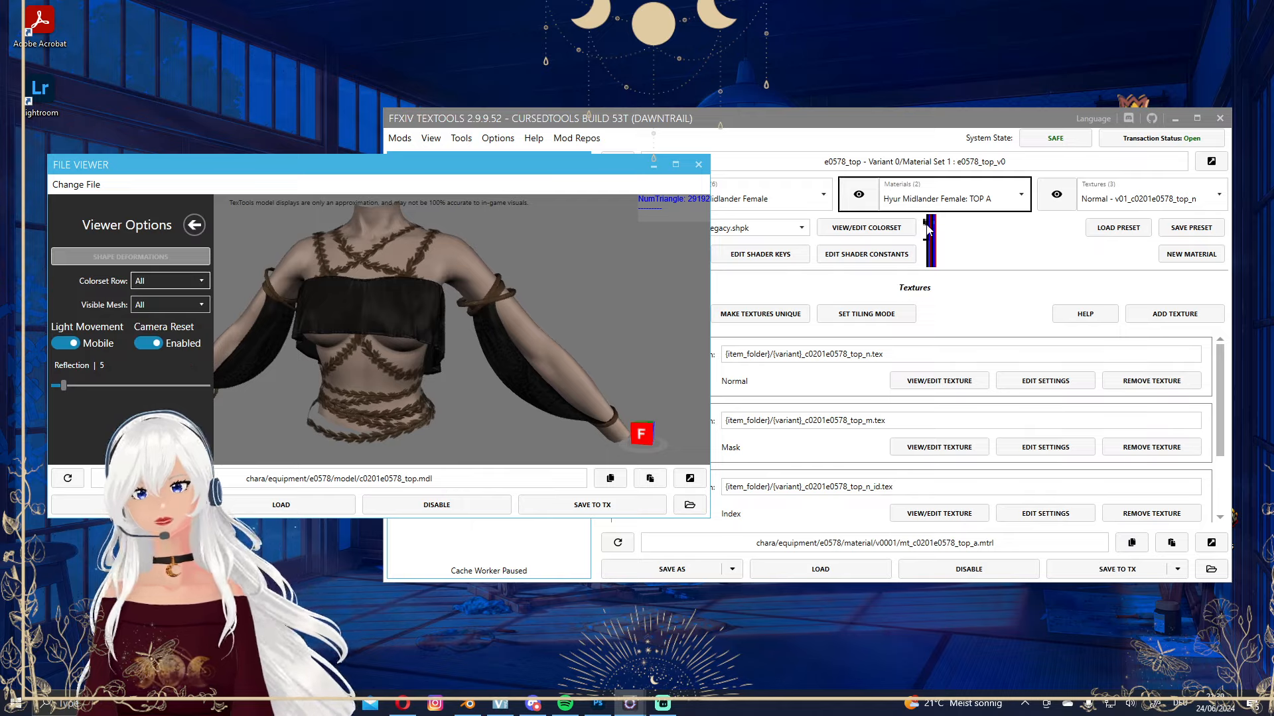
Open the colorset editor for the TOP A material beside the model view and select row 8 B after checking row 16 B.
left_click(868, 229)
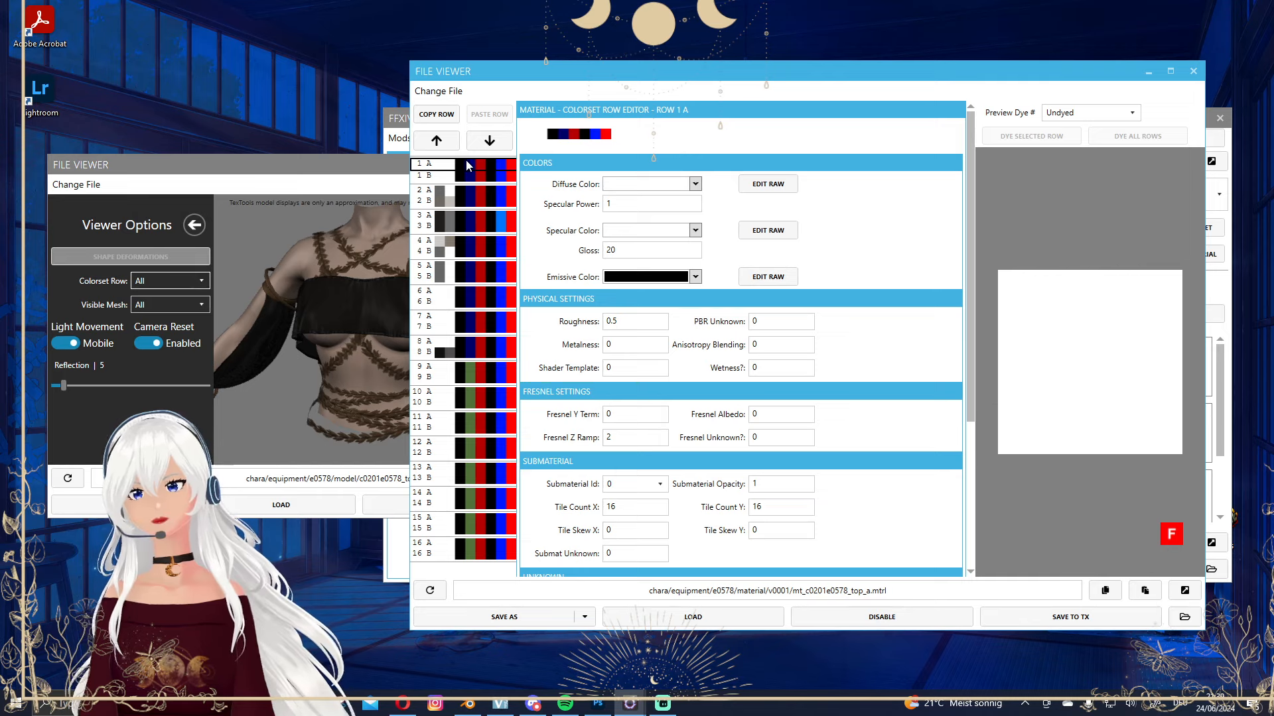
left_click(431, 555)
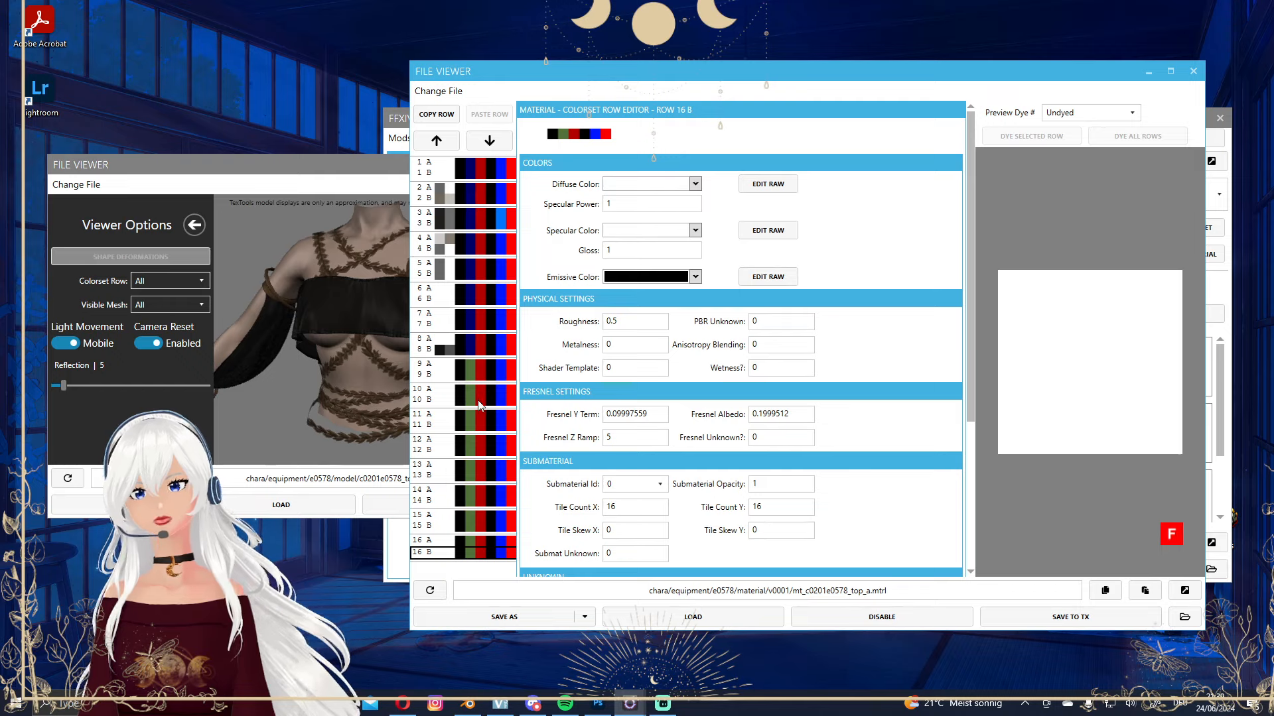
left_click_drag(635, 67, 825, 58)
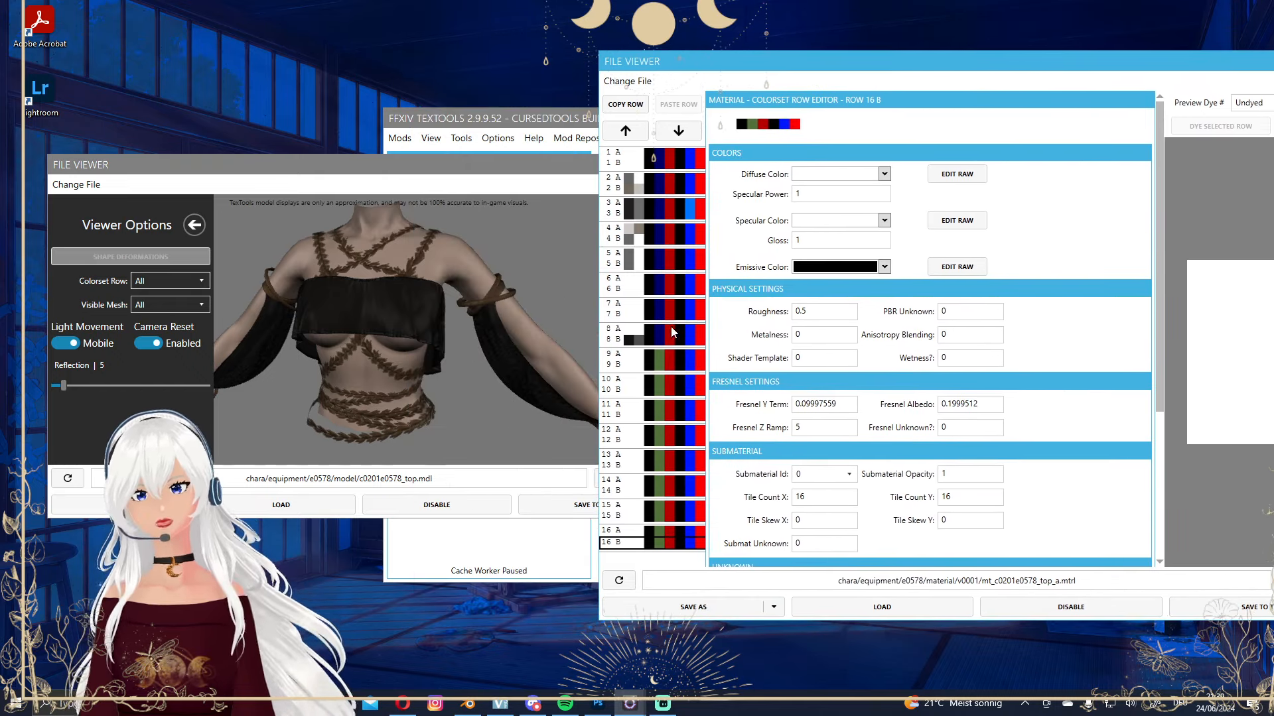
left_click(639, 342)
scroll(415, 297, "up", 2)
left_click(428, 292)
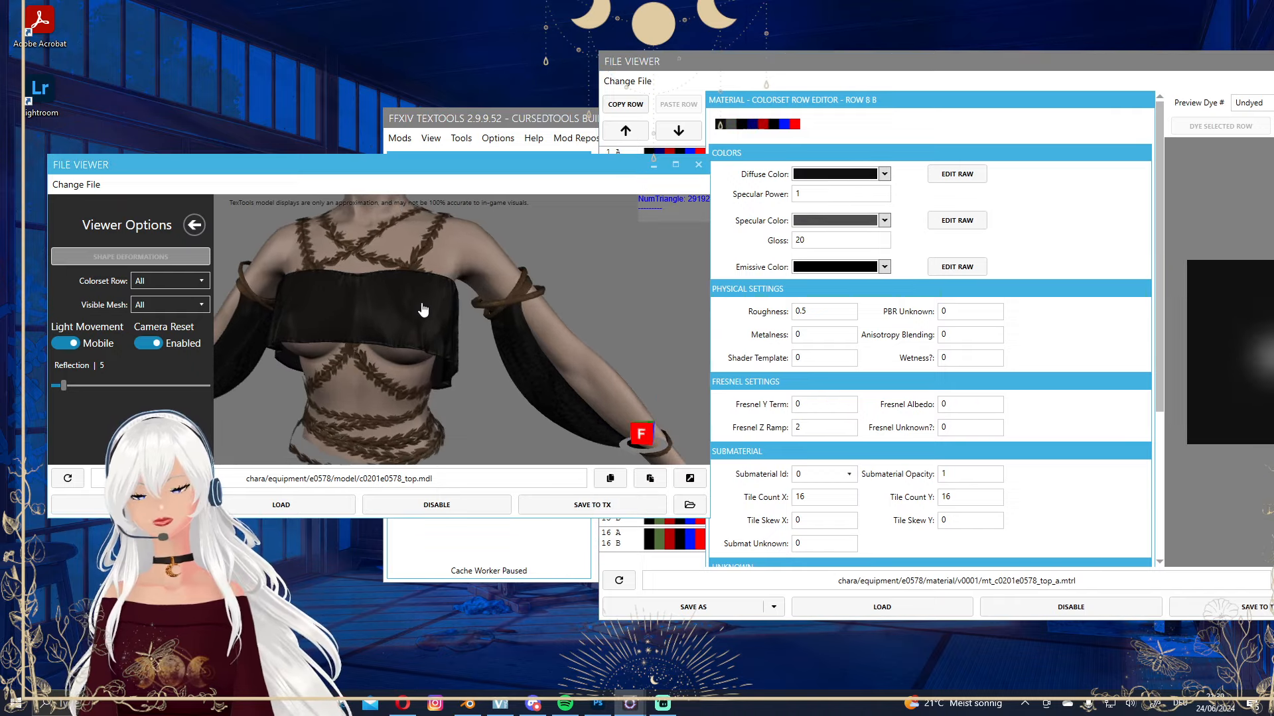
left_click(853, 72)
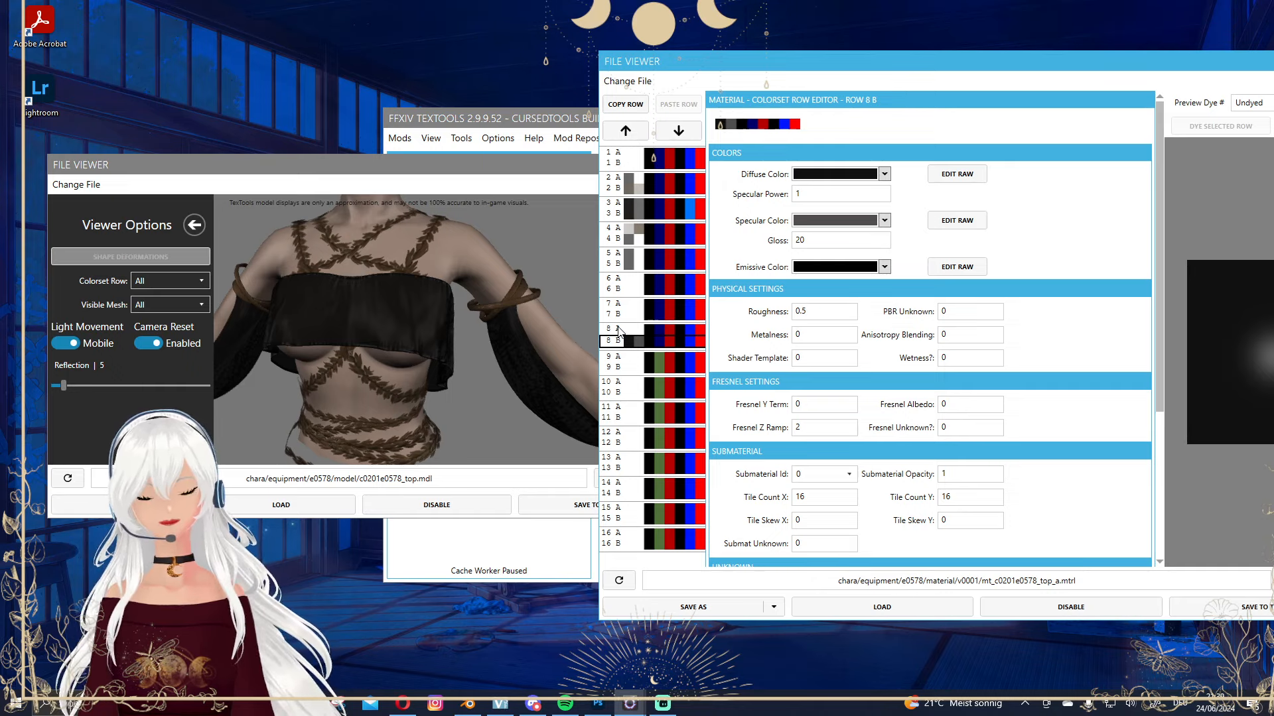
Isolate colorset row 8 A and then row 8 B in the model's viewer options, checking the top from different angles.
left_click(184, 281)
scroll(159, 375, "down", 2)
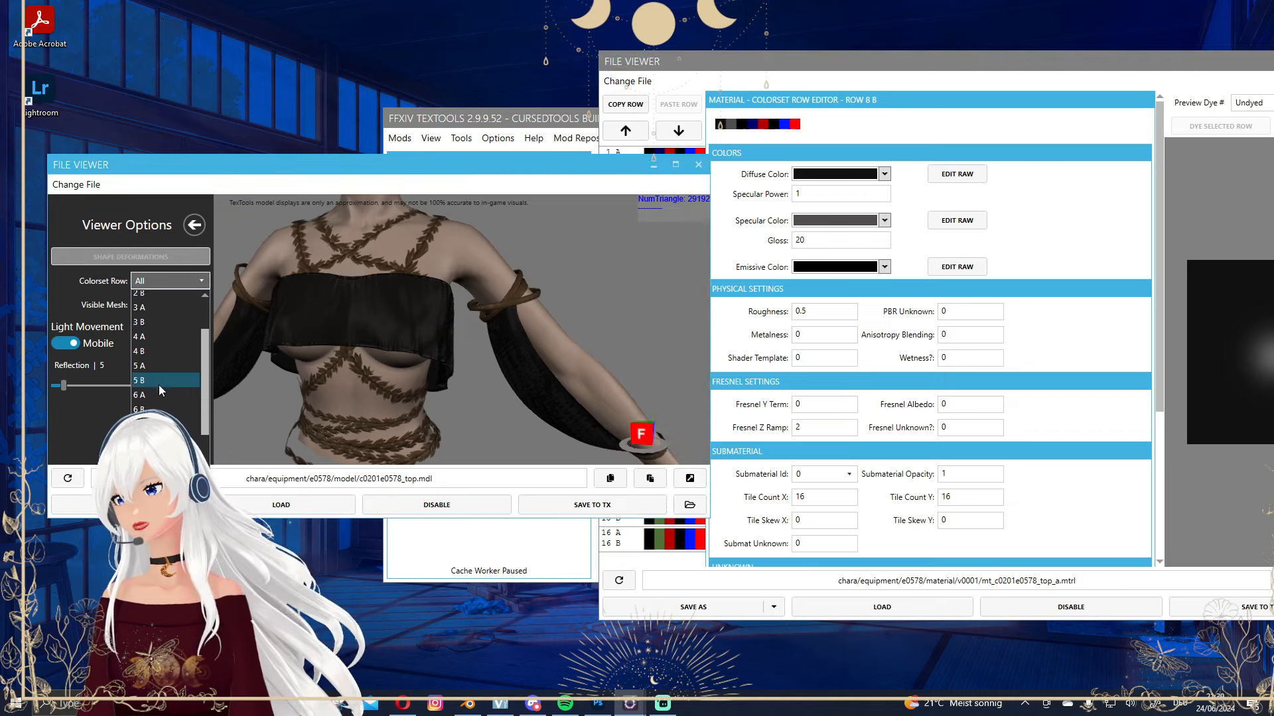
left_click(159, 453)
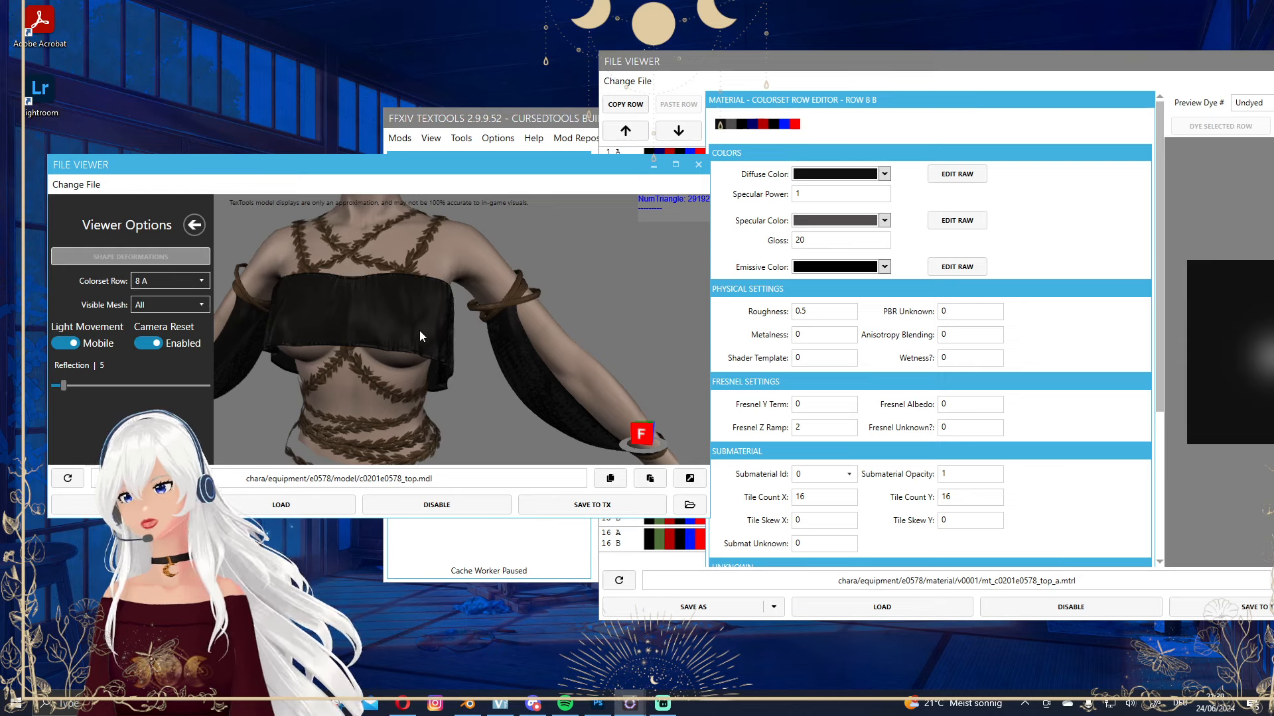
right_click_drag(409, 331, 383, 344)
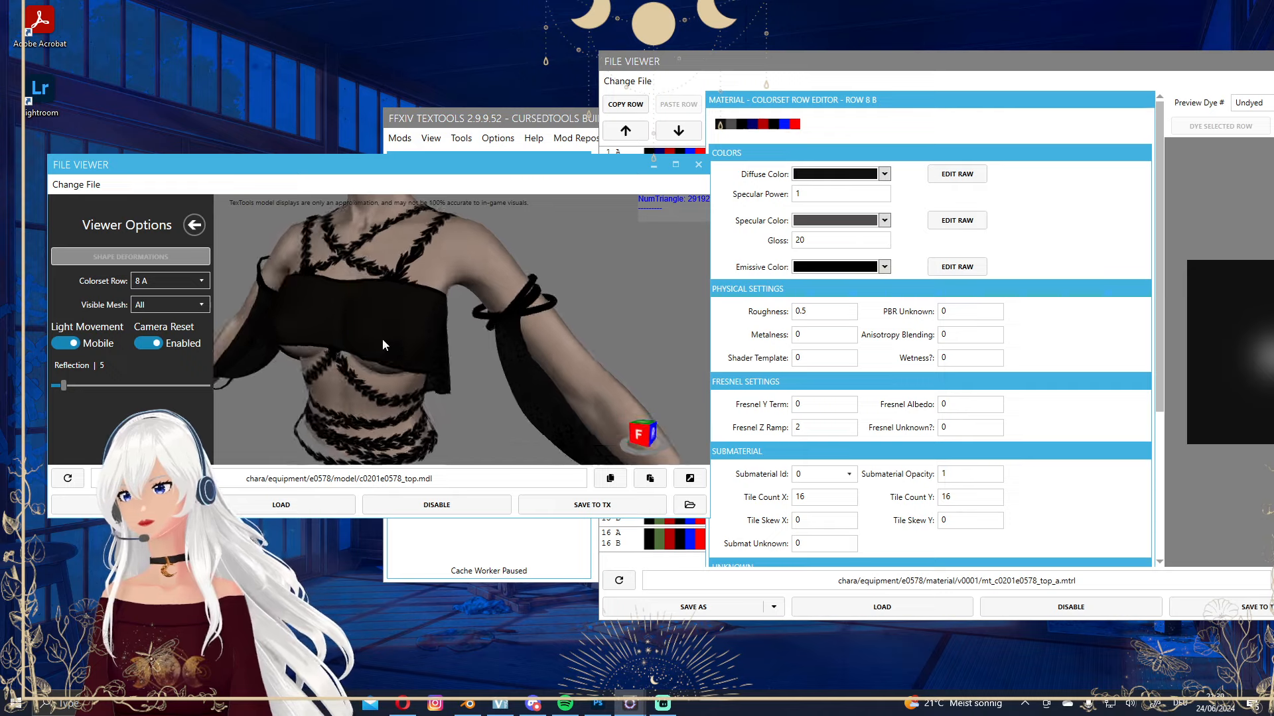
left_click(166, 283)
left_click(156, 330)
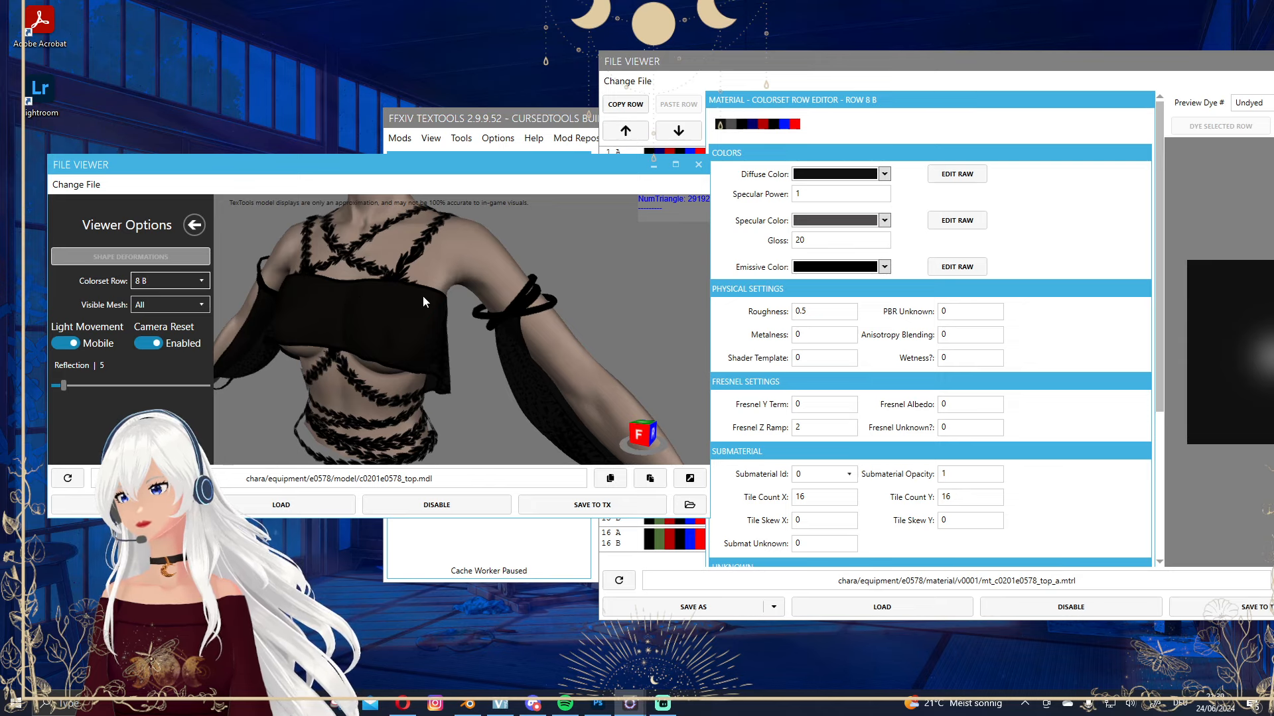
mouse_move(435, 287)
right_mouse_down()
mouse_move(475, 291)
mouse_move(415, 293)
right_mouse_up()
Set the viewer's Colorset Row back to All, close the viewer options and look over the whole top.
left_click(170, 281)
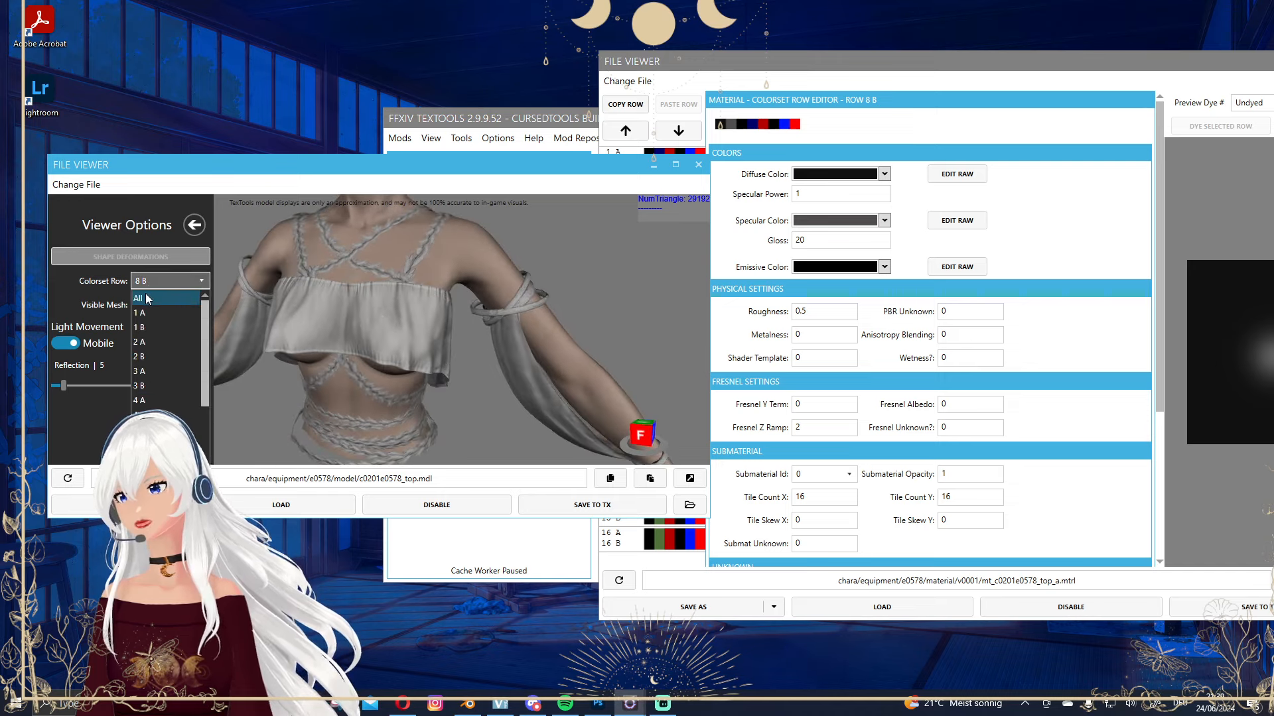
left_click(148, 299)
left_click(193, 226)
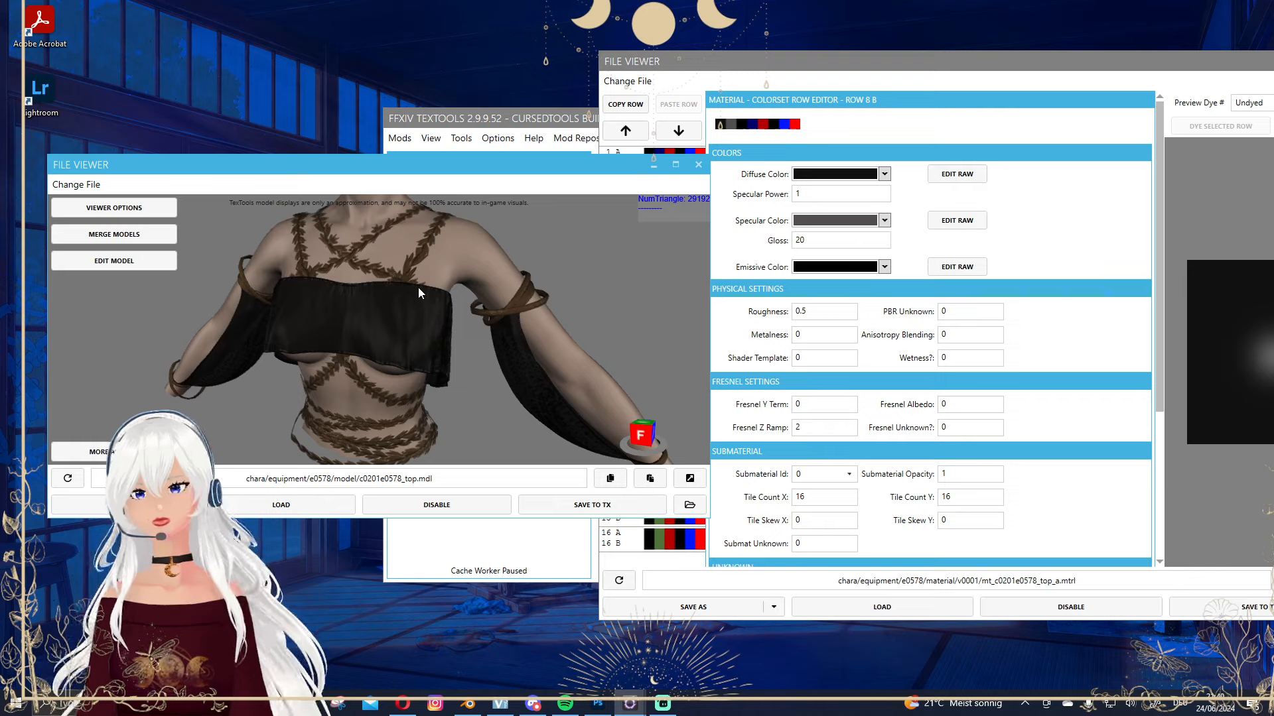
scroll(430, 317, "down", 2)
mouse_move(418, 310)
left_mouse_down()
mouse_move(403, 294)
mouse_move(416, 302)
left_mouse_up()
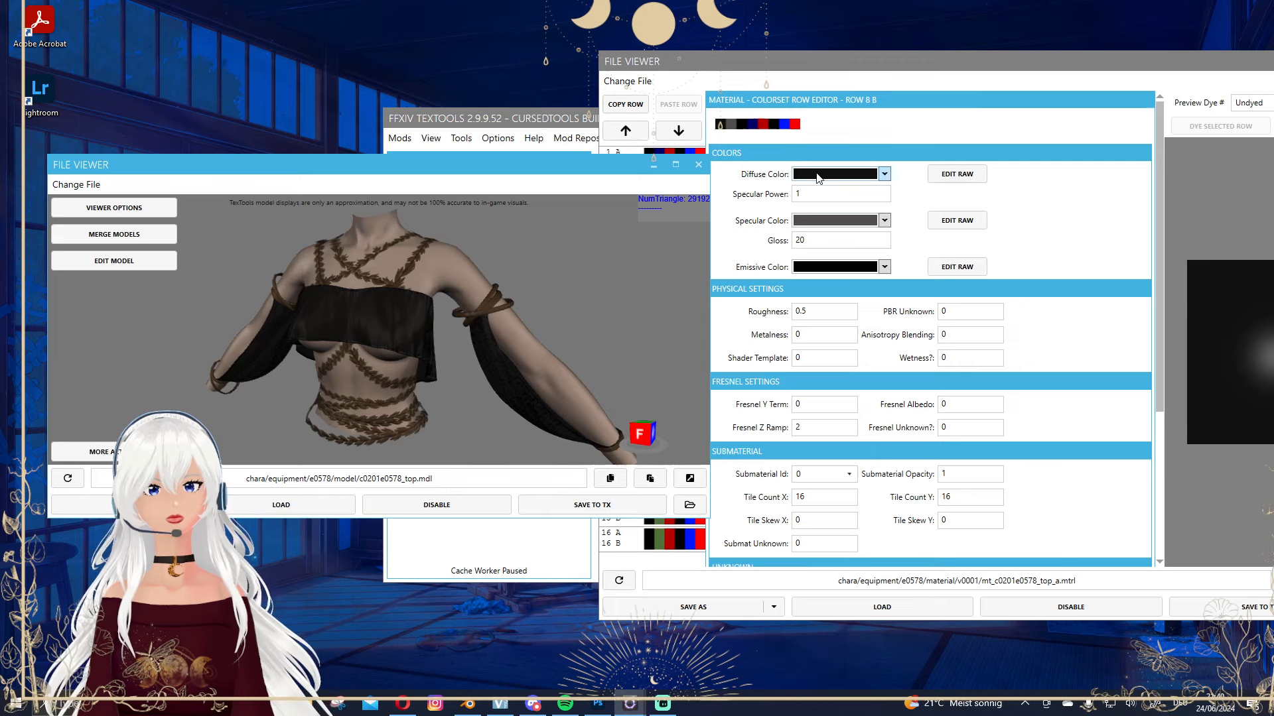
Set the diffuse color of colorset row 8 B to blue #FF184A94 and save the material to the transaction.
left_click(884, 174)
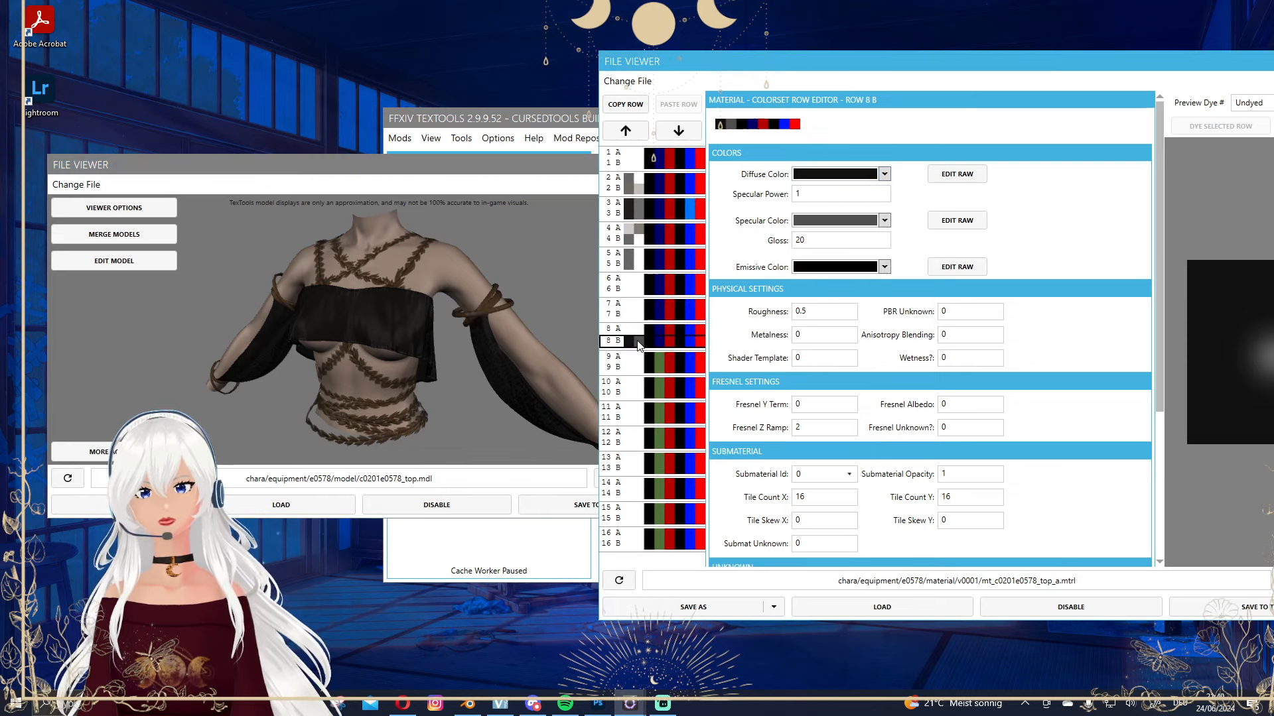
left_click(824, 175)
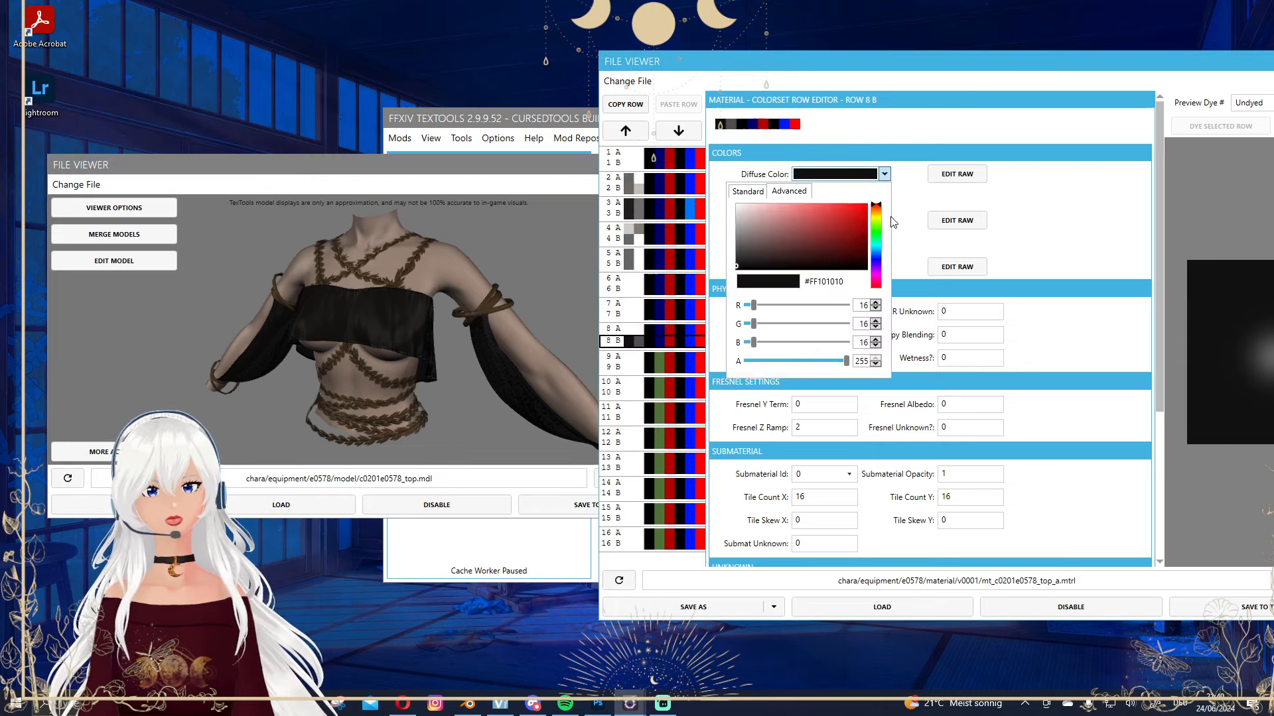
left_click_drag(877, 206, 877, 254)
left_click(846, 231)
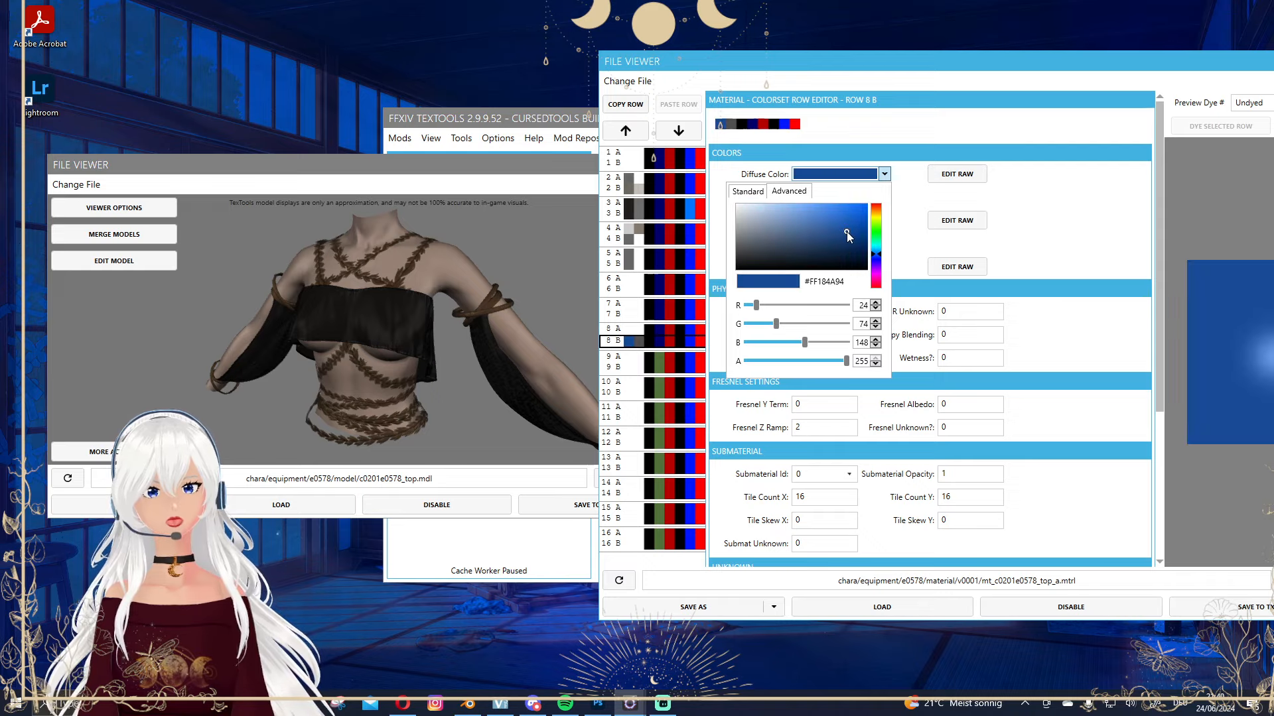
left_click(962, 136)
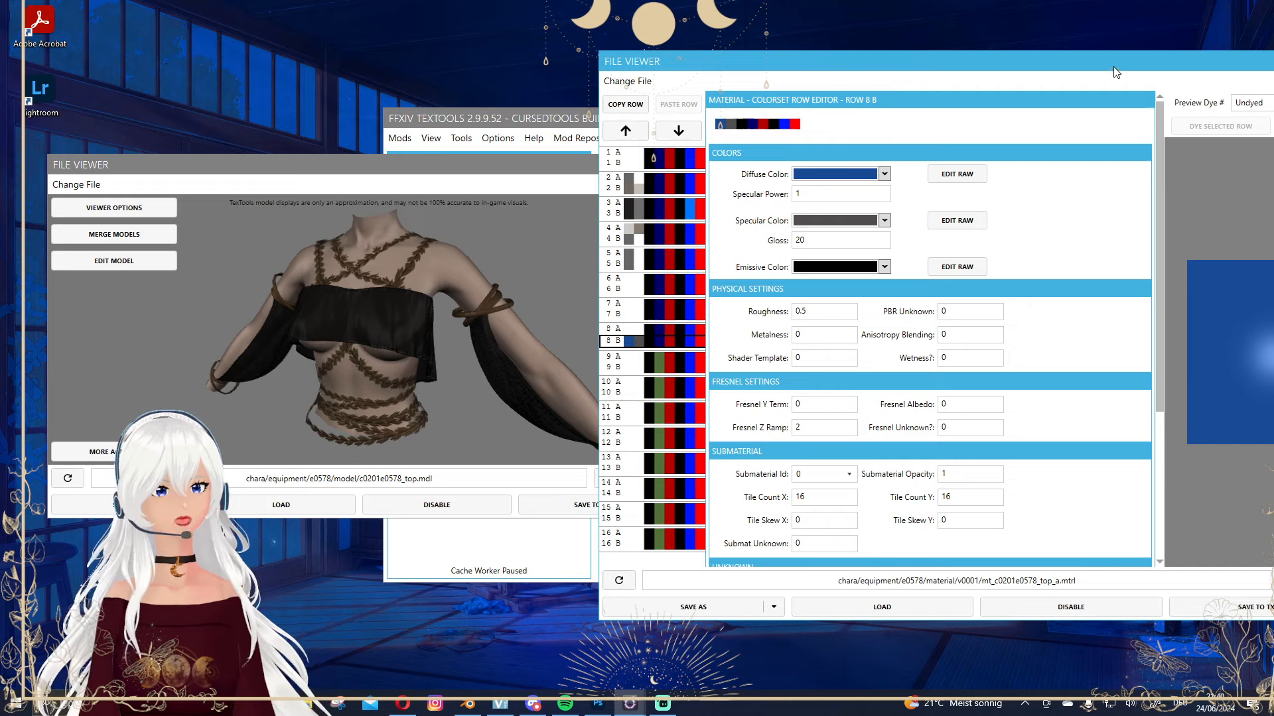
left_click_drag(1110, 60, 986, 47)
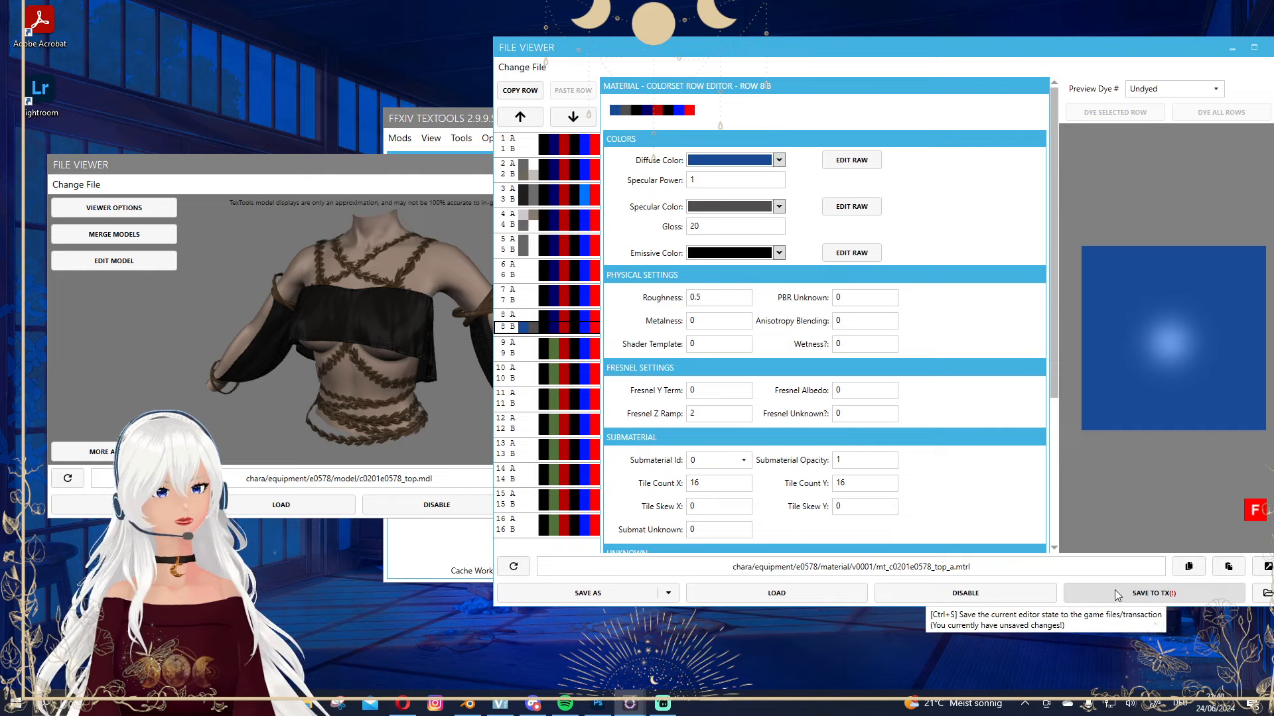
left_click(1198, 594)
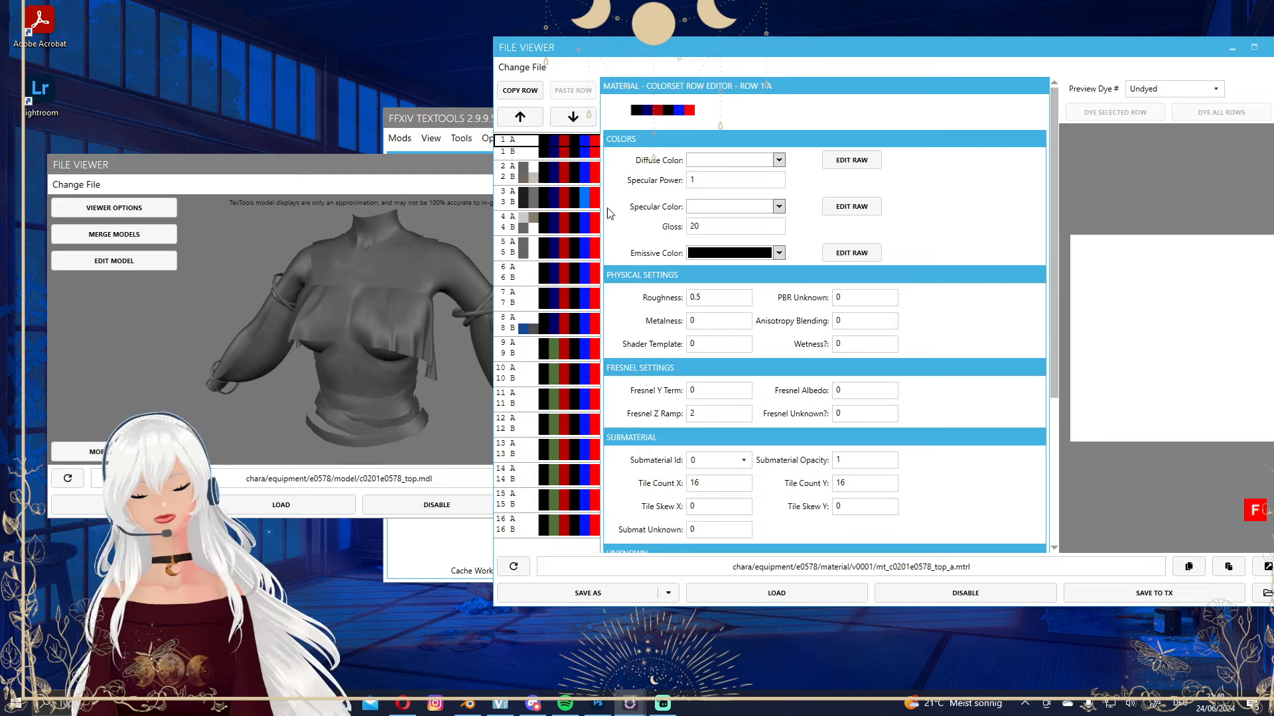
Examine the recolored top up close in the model's file viewer.
left_click(420, 169)
scroll(471, 272, "up", 3)
left_click_drag(471, 272, 443, 284)
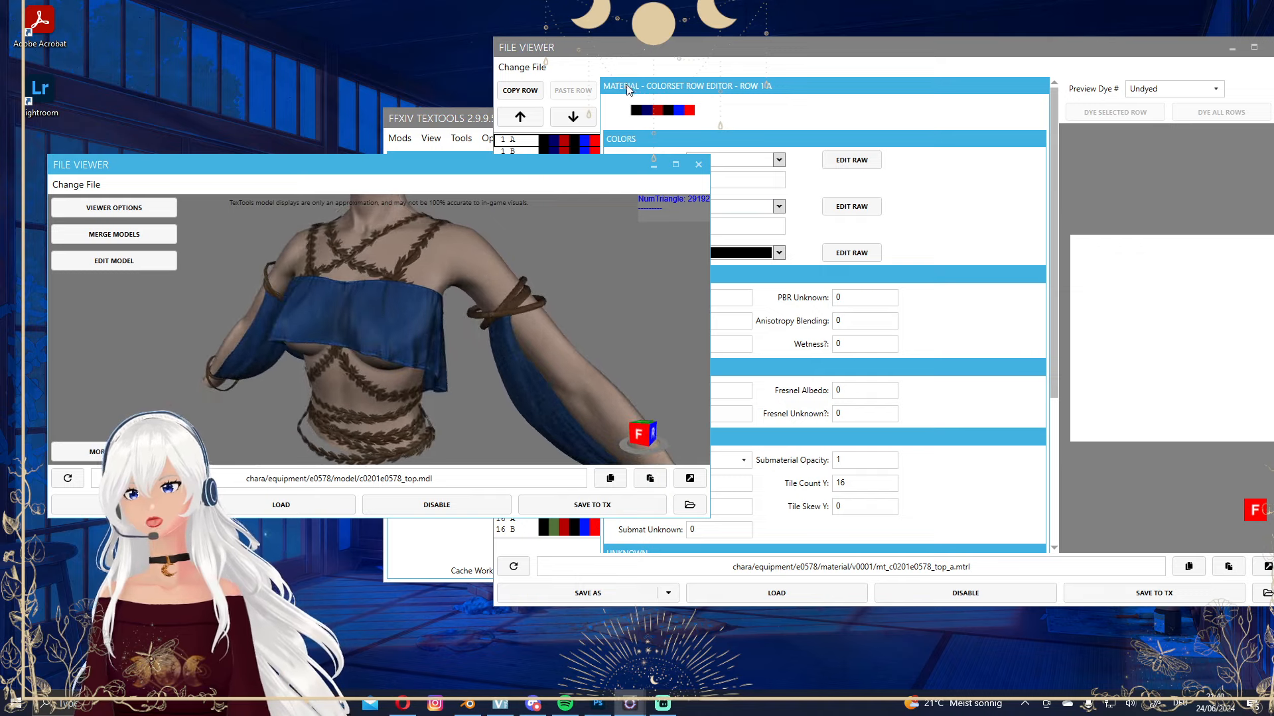
Change the diffuse color of colorset row 8 B to dark red and save the material to the transaction.
left_click(810, 150)
left_click(553, 329)
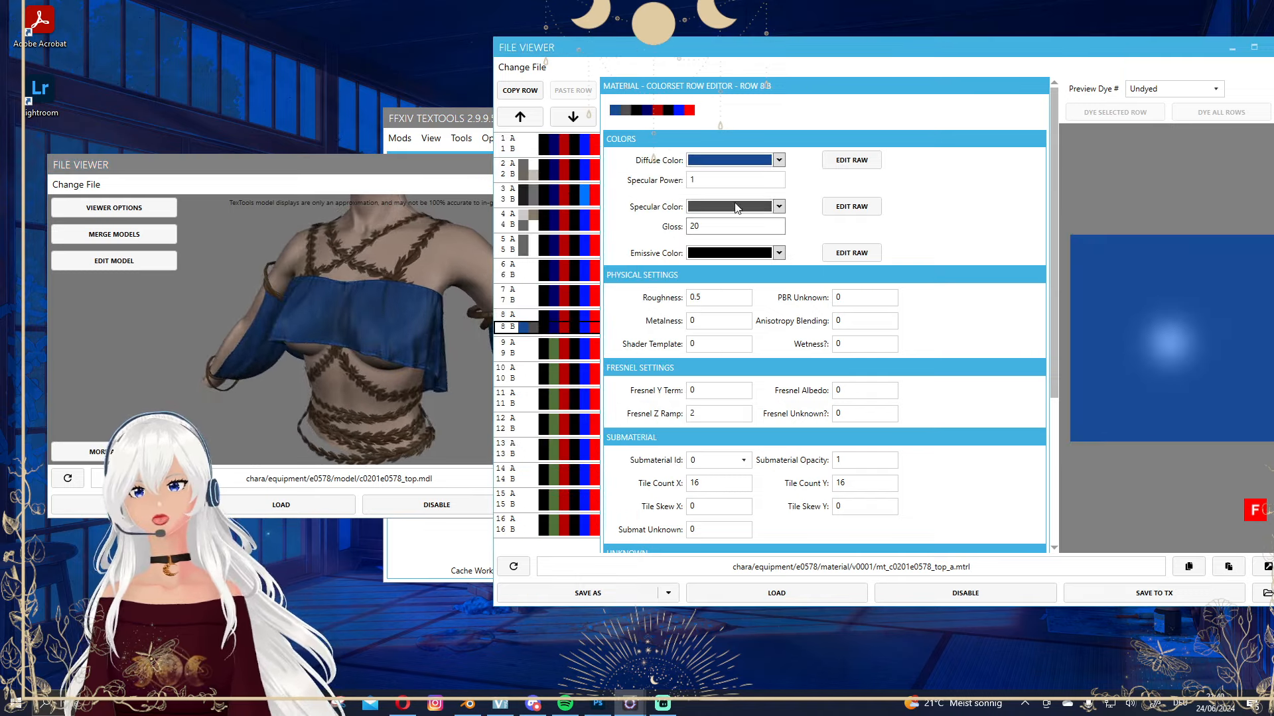
left_click(778, 160)
left_click_drag(770, 204, 774, 194)
left_click_drag(742, 222, 749, 227)
left_click(915, 141)
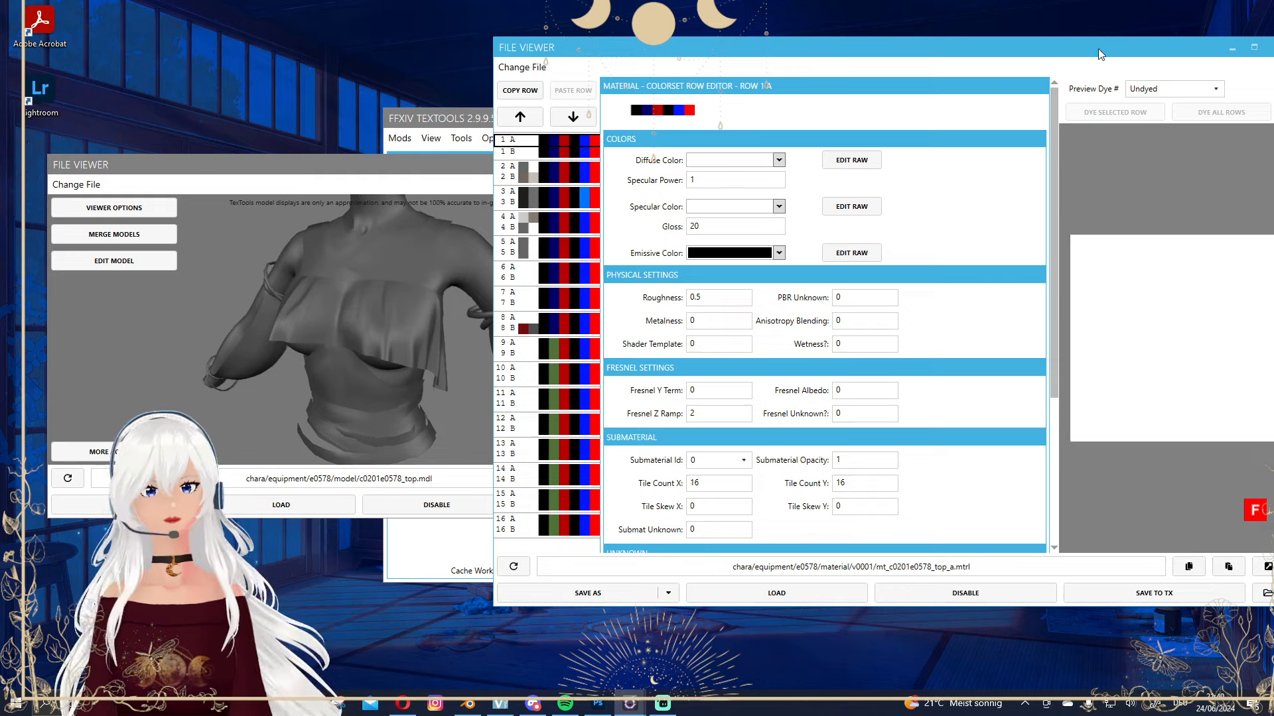
Close the colorset editor and turn the top to face the front in the model's file viewer.
left_click_drag(372, 164, 338, 162)
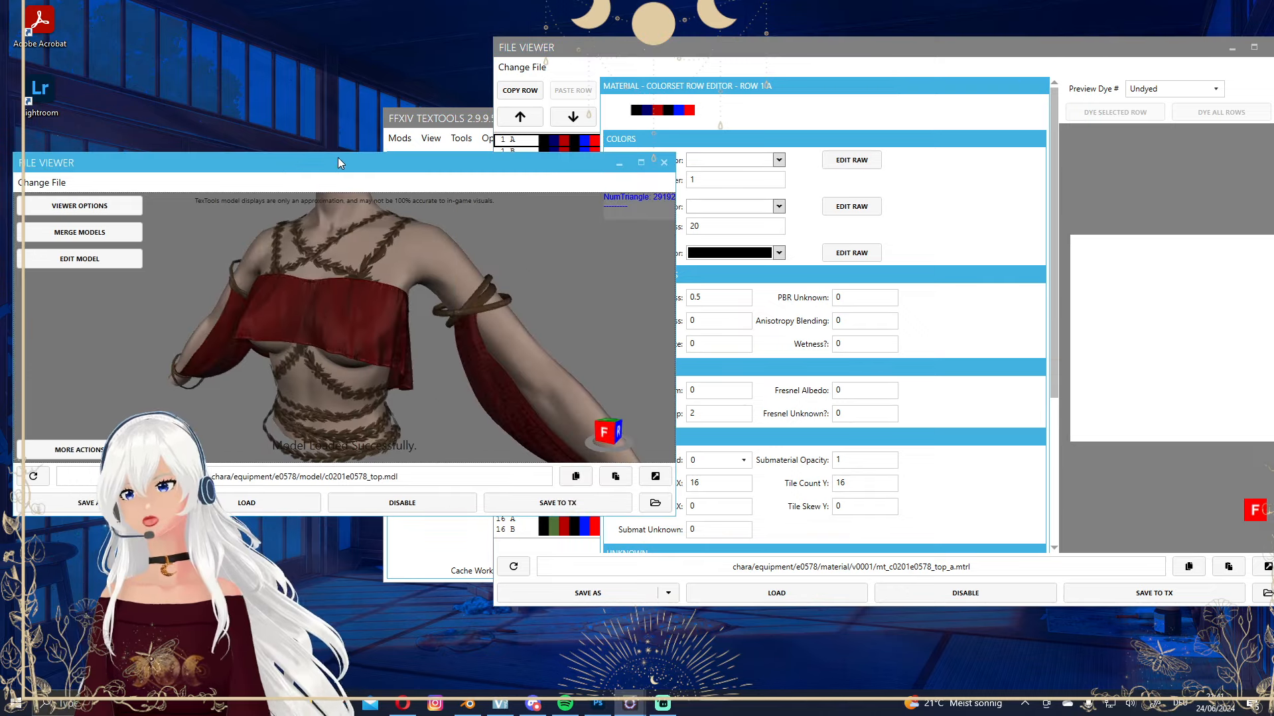
left_click_drag(1163, 46, 1076, 85)
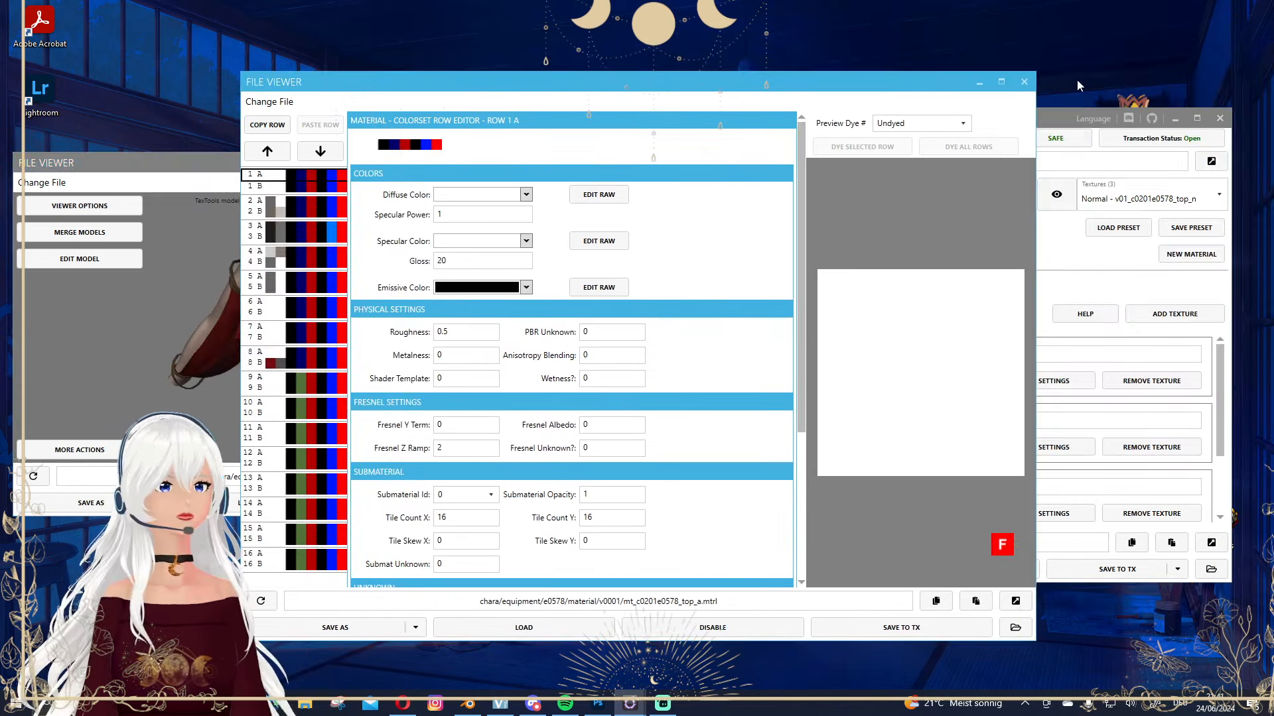
left_click(1025, 81)
left_click_drag(303, 162, 786, 186)
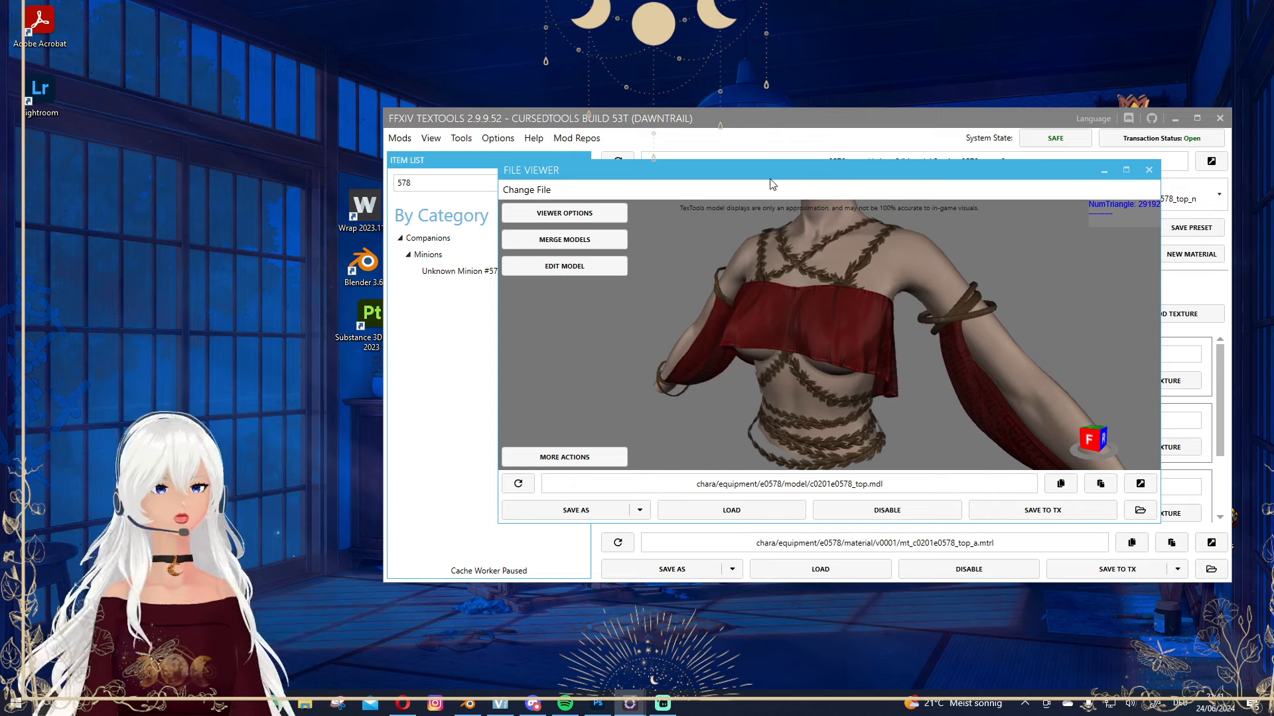
right_click_drag(806, 368, 842, 368)
Add the top to the Full Model Viewer, close the file viewer and rotate the model in the new window.
left_click(544, 457)
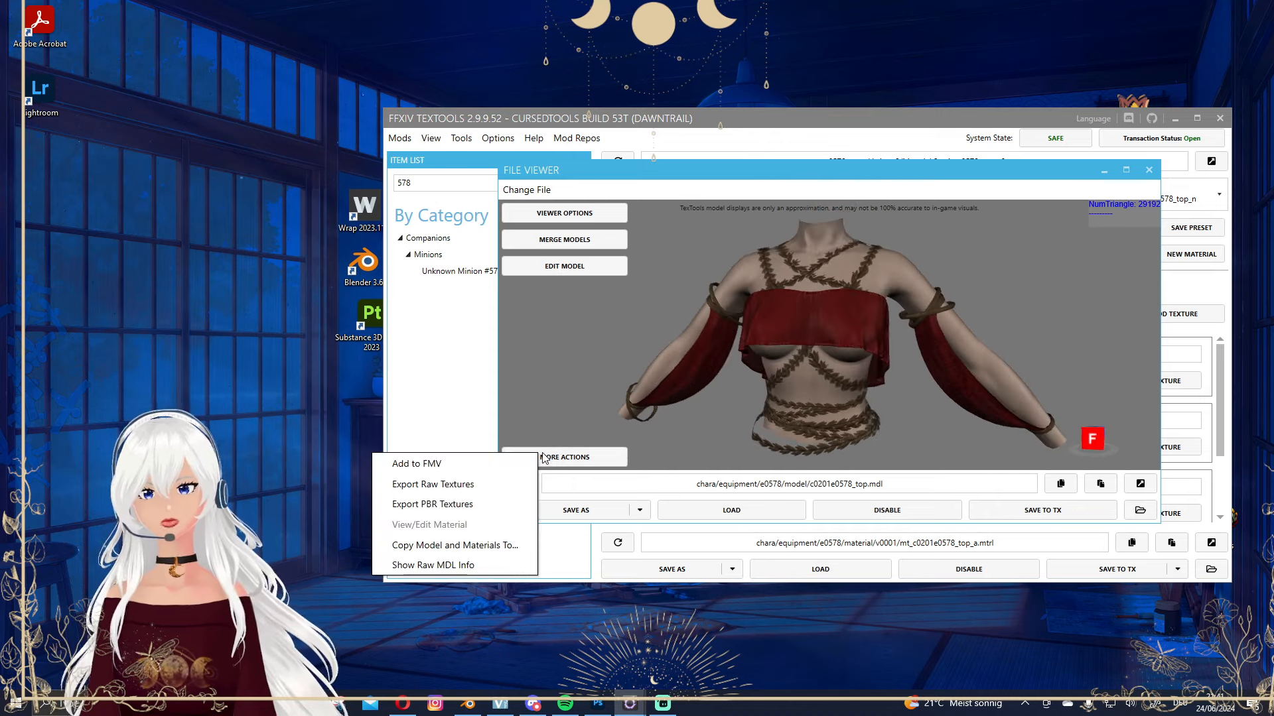
left_click(418, 464)
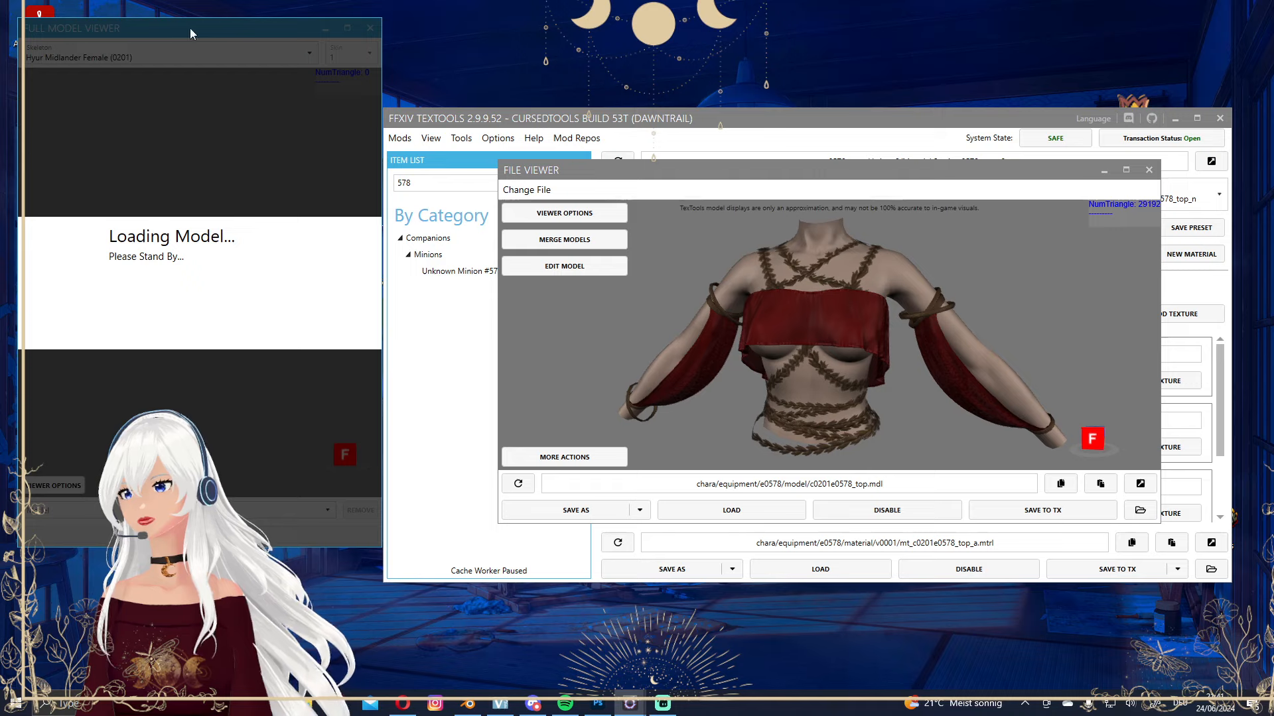
mouse_move(189, 27)
left_mouse_down()
mouse_move(186, 3)
mouse_move(186, 16)
left_mouse_up()
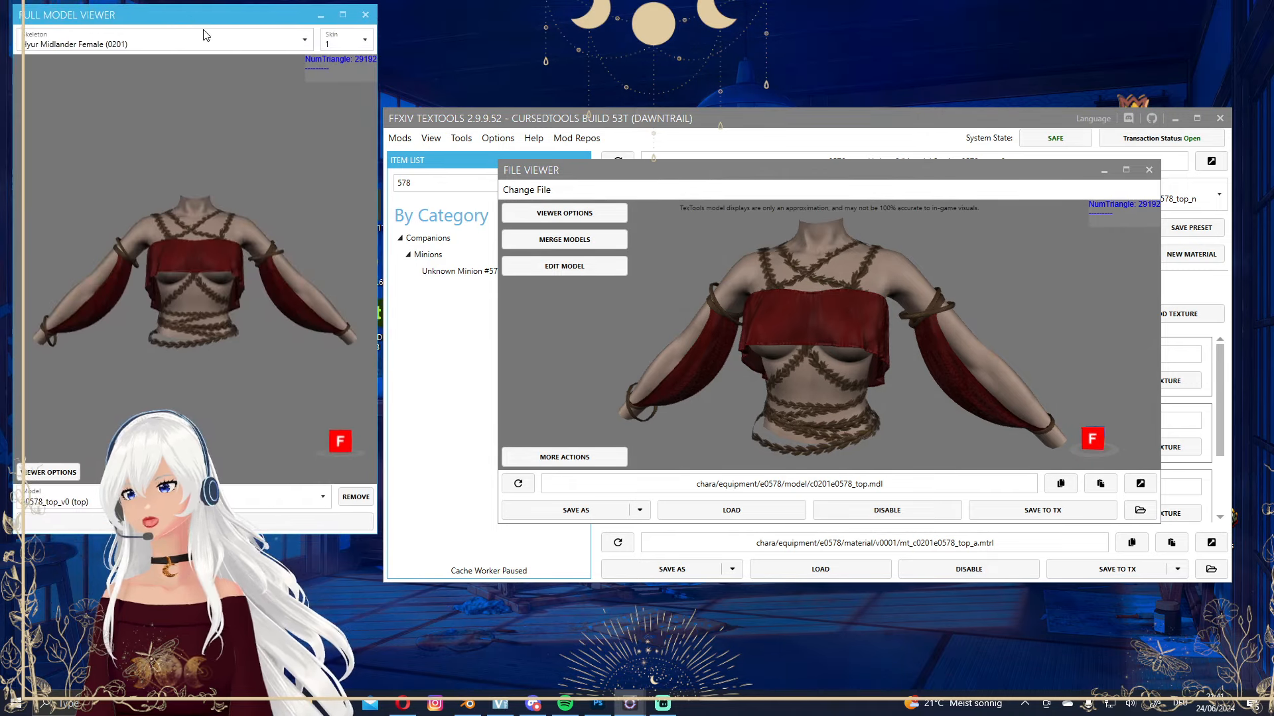
scroll(727, 309, "down", 3)
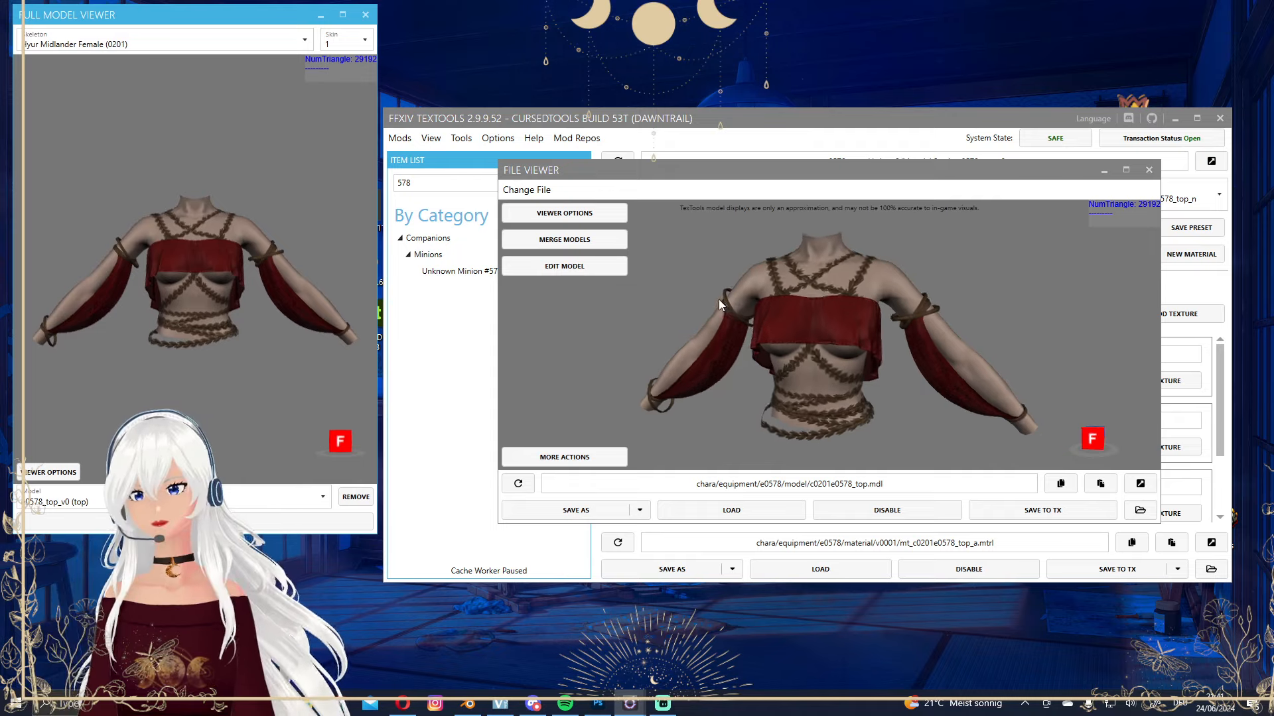
left_click(1149, 170)
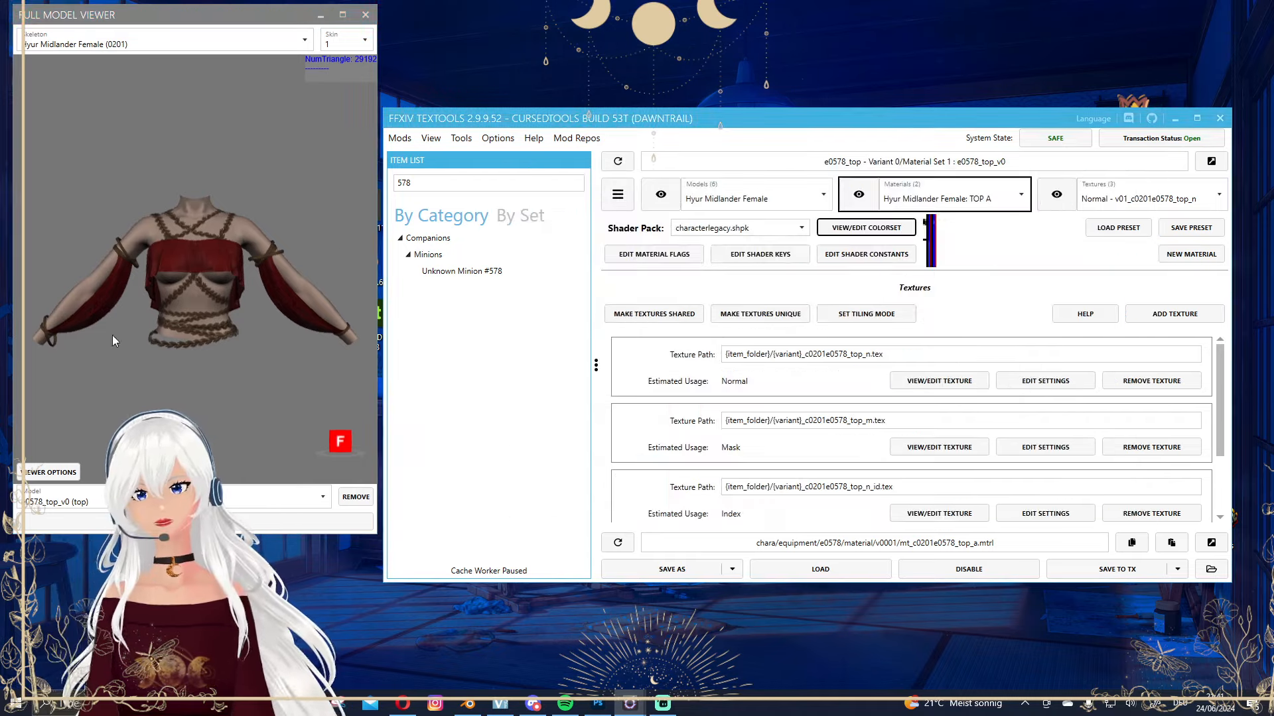
left_click_drag(216, 304, 225, 244)
List the items by set, display the model of the legs item e0578_dwn_v0 and add it to the Full Model Viewer.
left_click(524, 216)
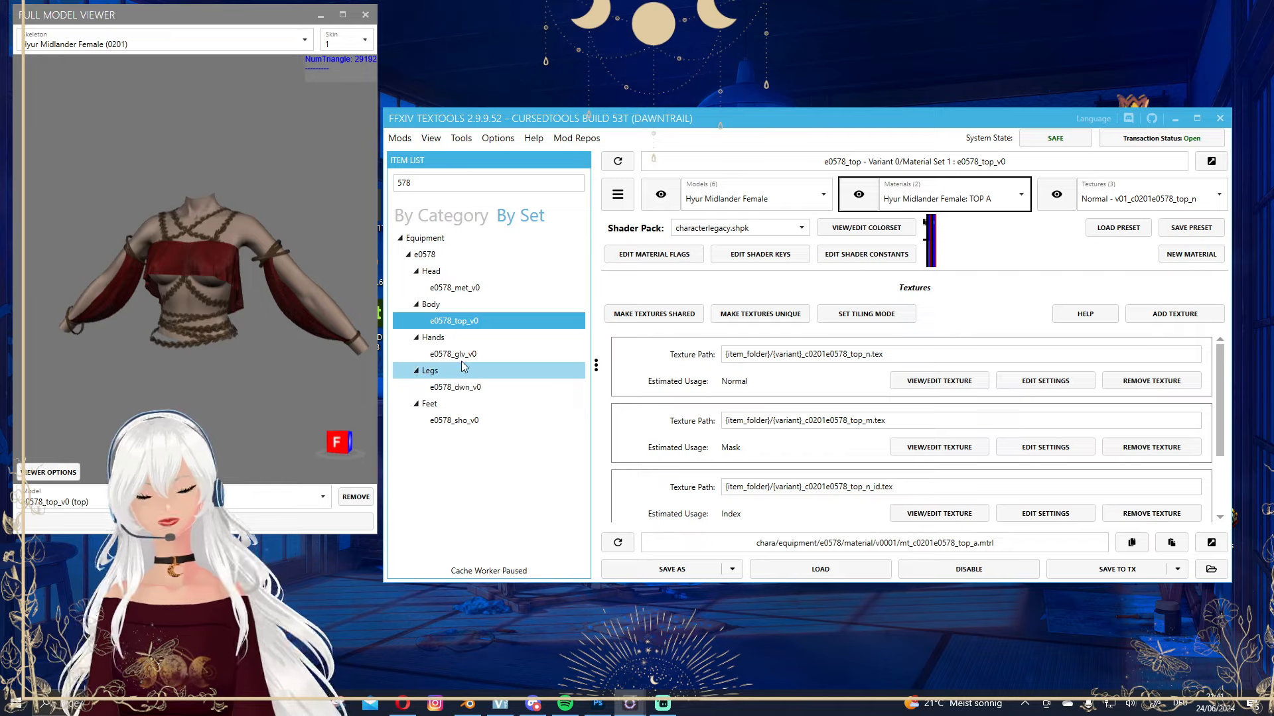
left_click(472, 389)
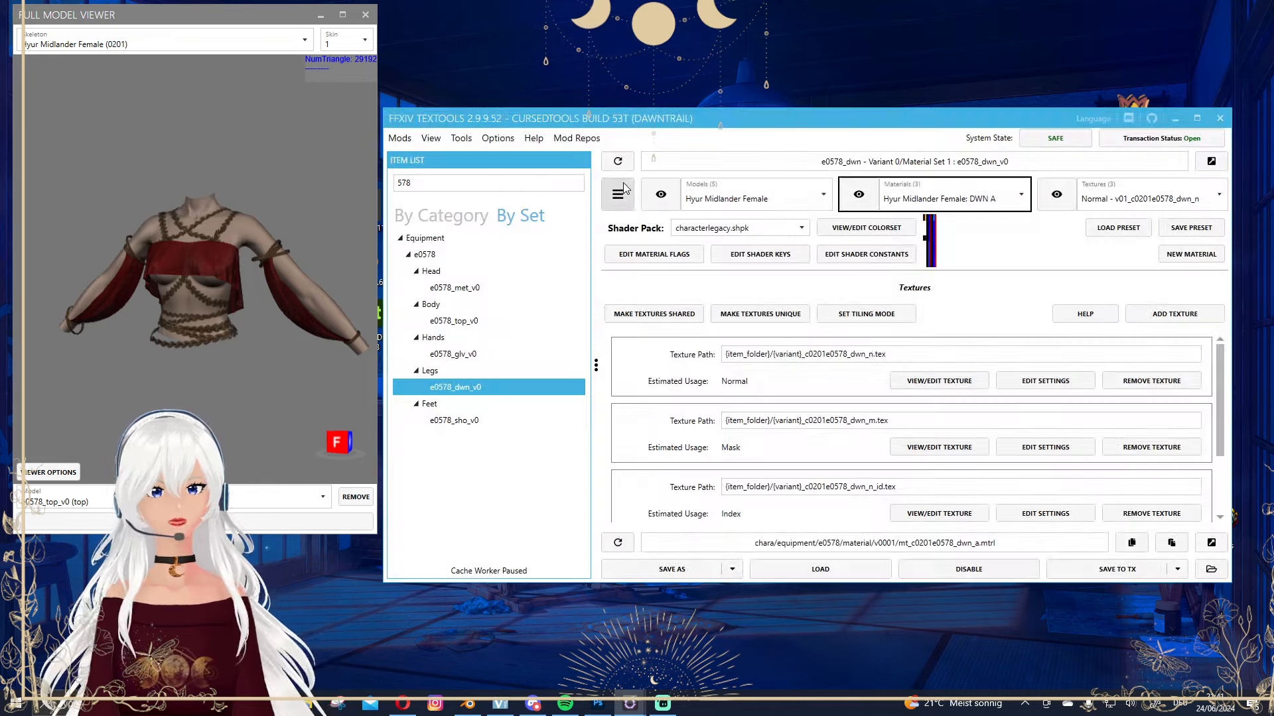
left_click(661, 194)
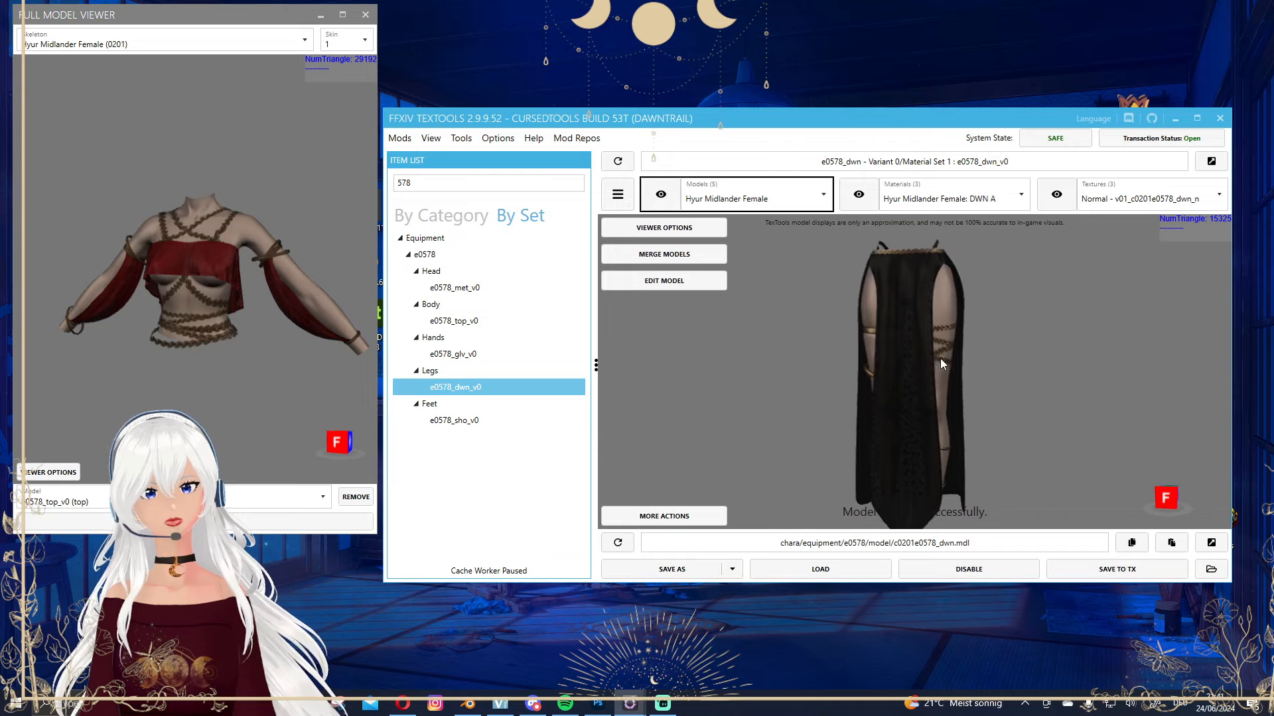
left_click(666, 515)
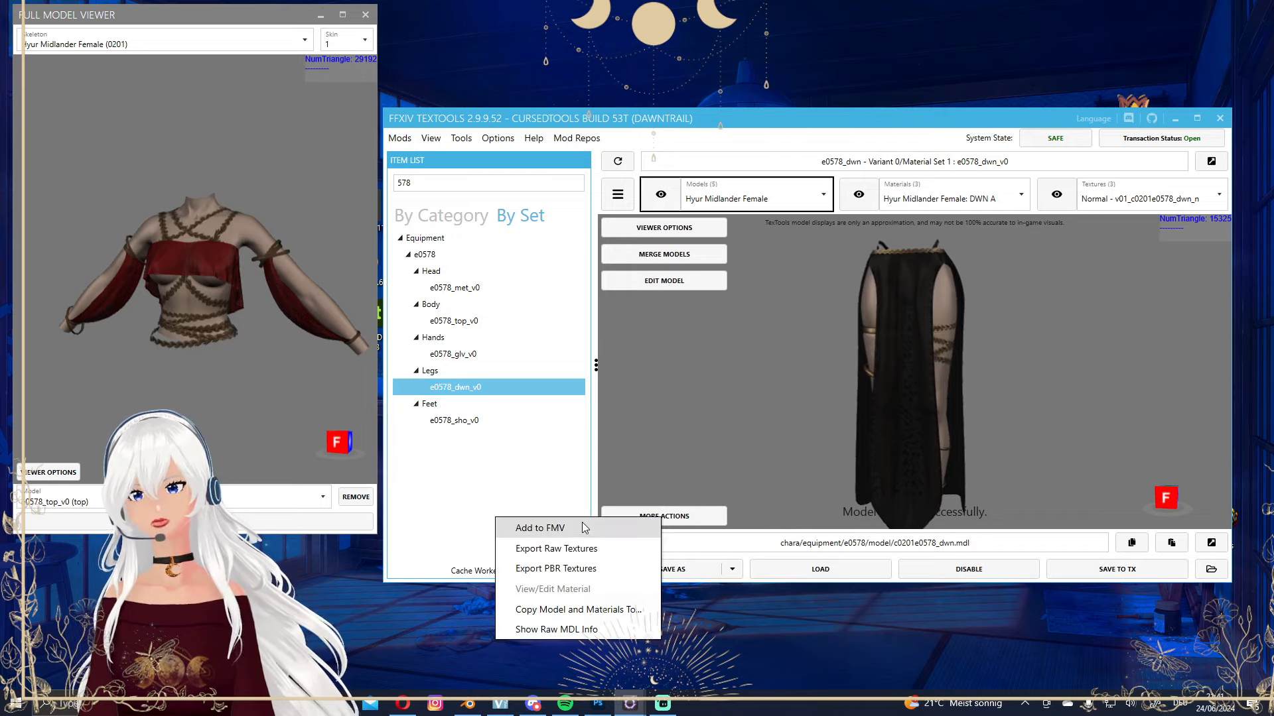
left_click(578, 528)
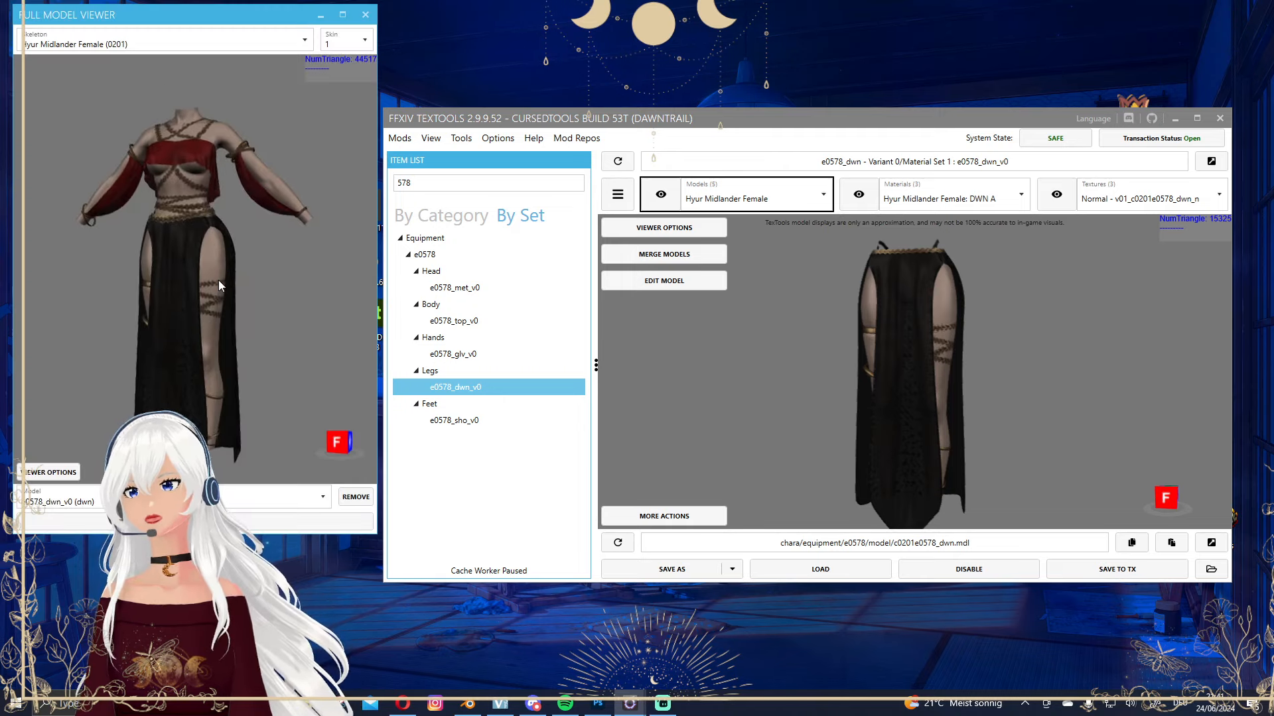
Search the item list for "small", display the SmallClothes Hands model and add it to the Full Model Viewer.
double_click(484, 181)
type("sma")
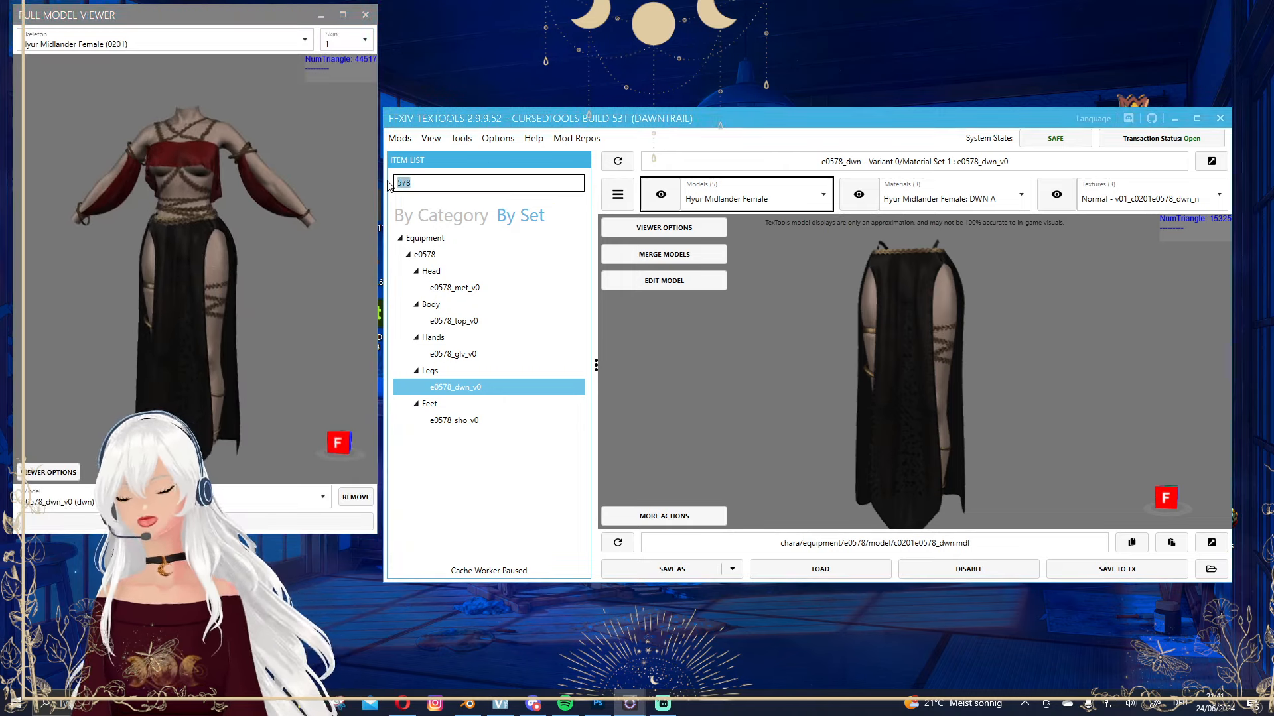
type("ll")
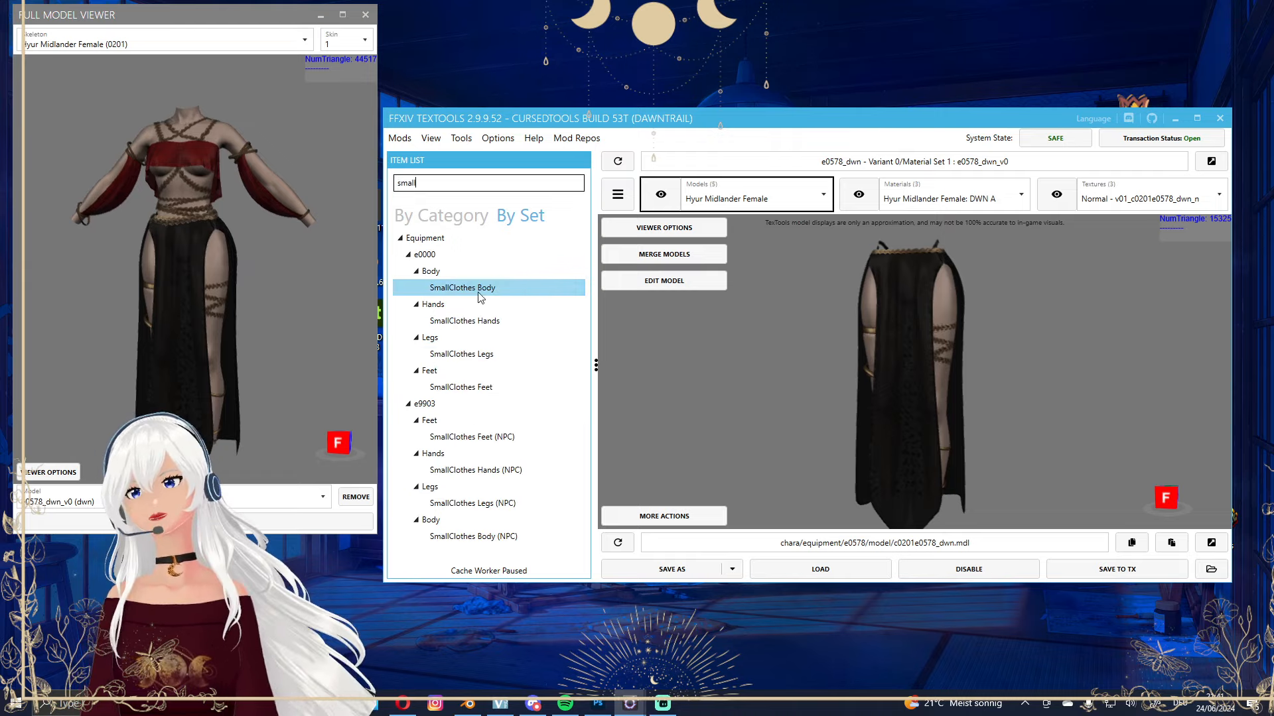
left_click(479, 322)
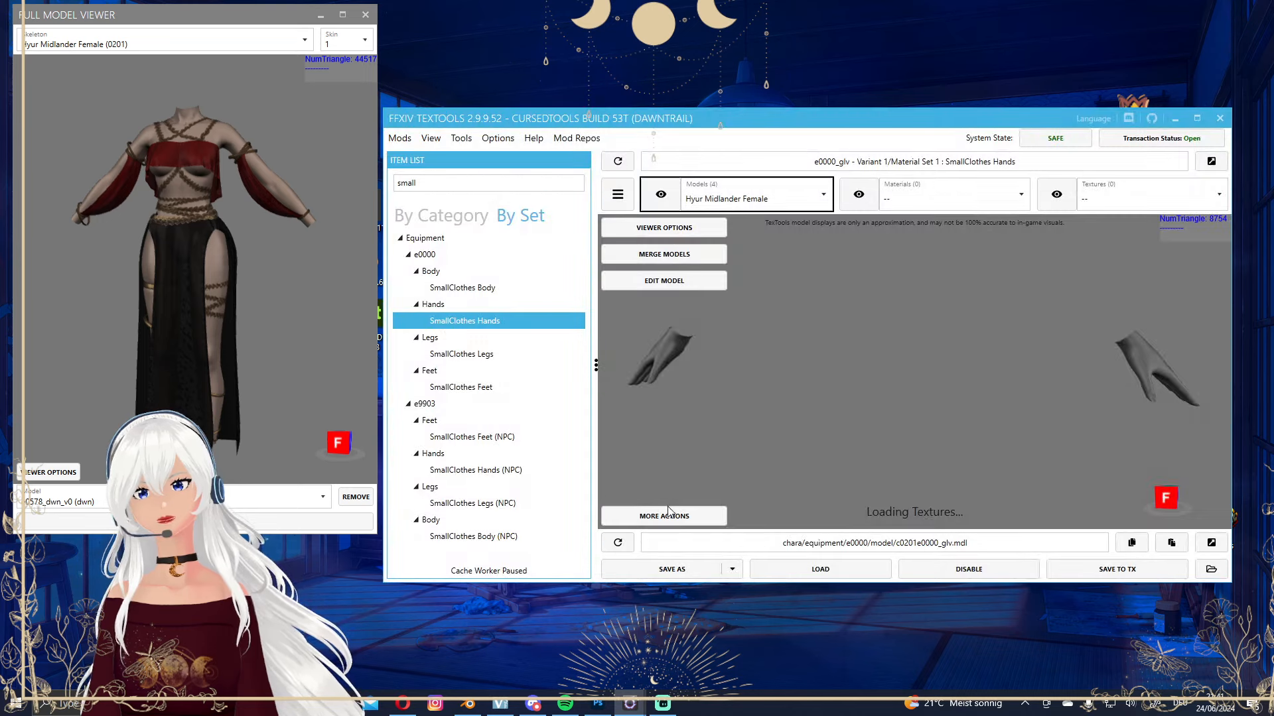
left_click(669, 515)
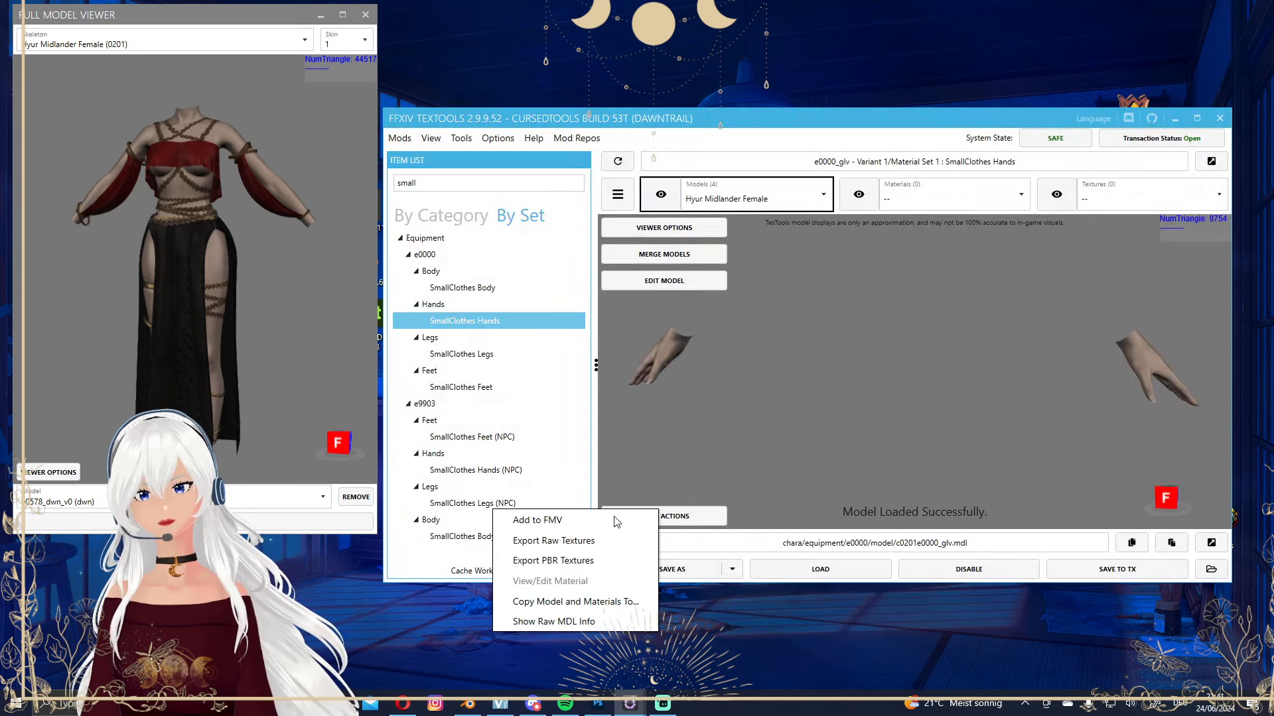
left_click(534, 521)
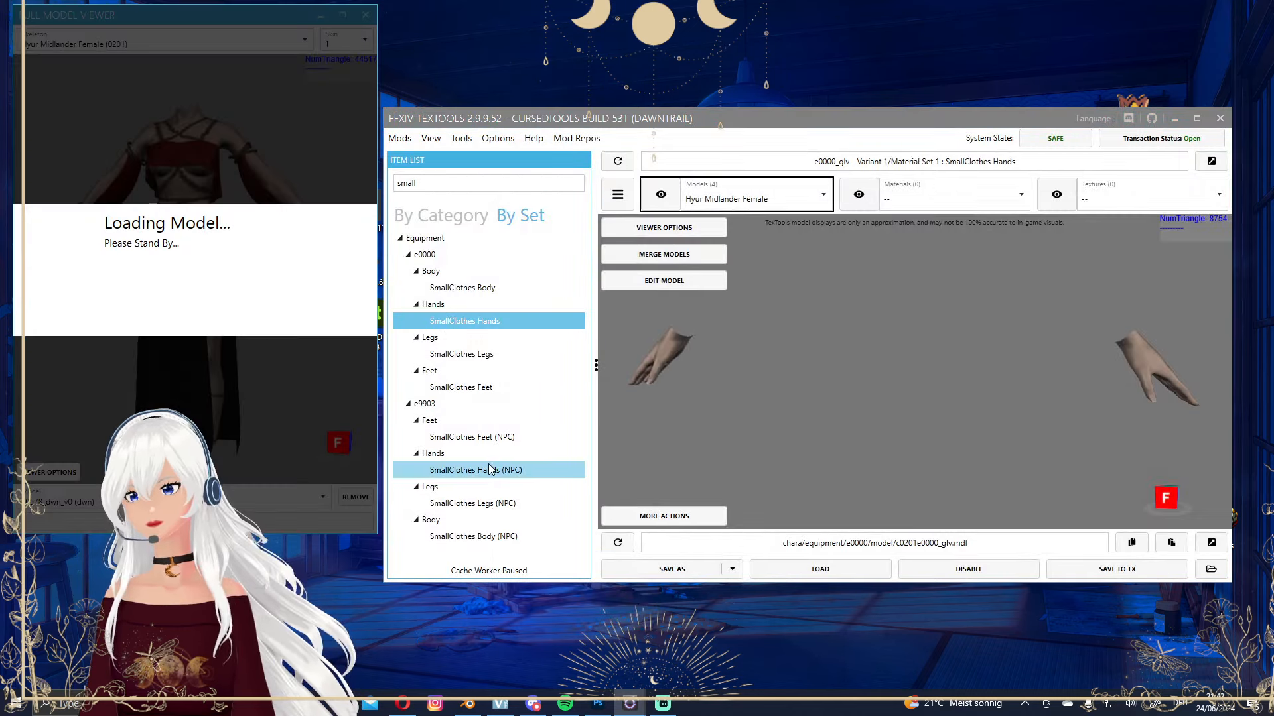
Display the SmallClothes Feet model, add it to the Full Model Viewer and rotate the assembled outfit there.
left_click(489, 505)
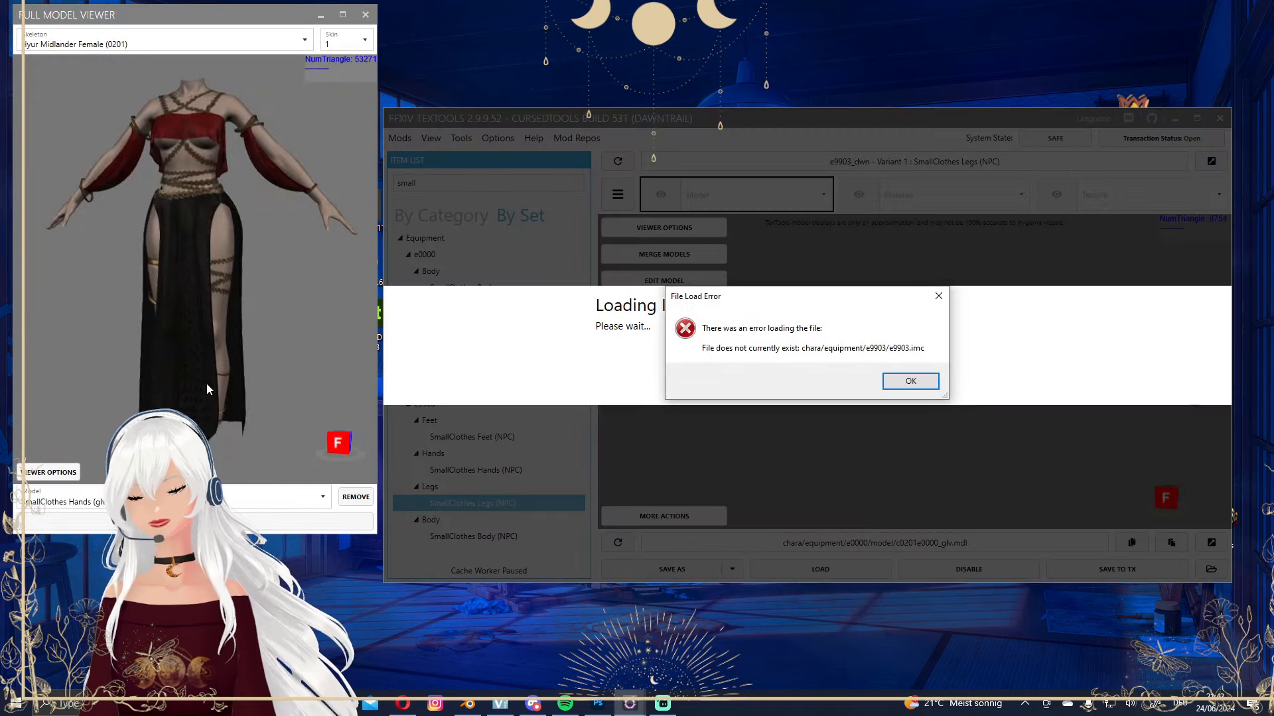
left_click(910, 381)
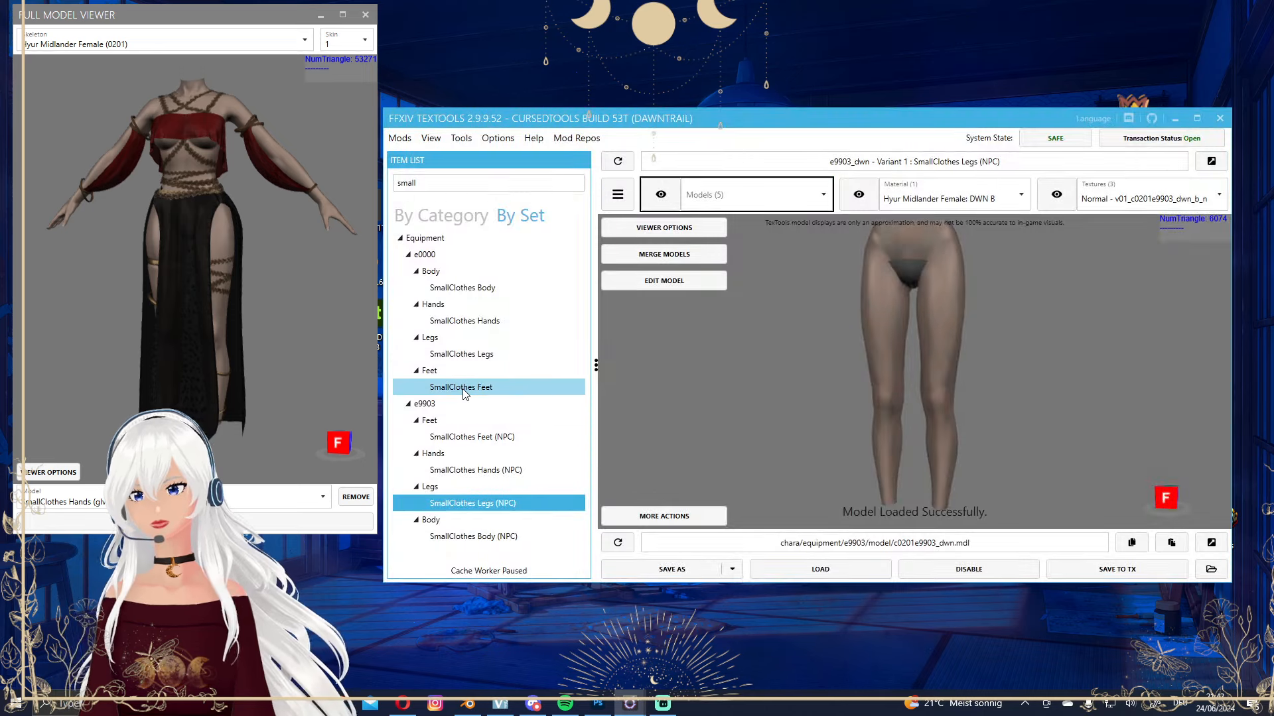
left_click(470, 387)
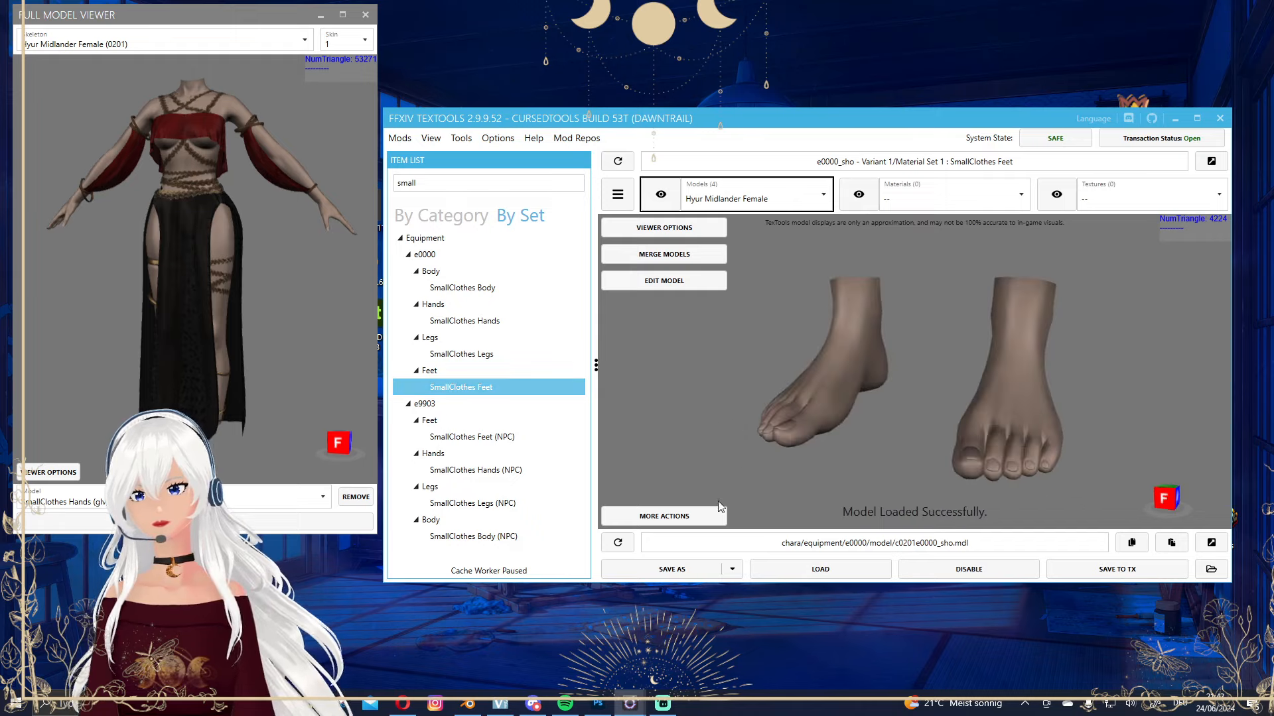
left_click(663, 516)
left_click(556, 526)
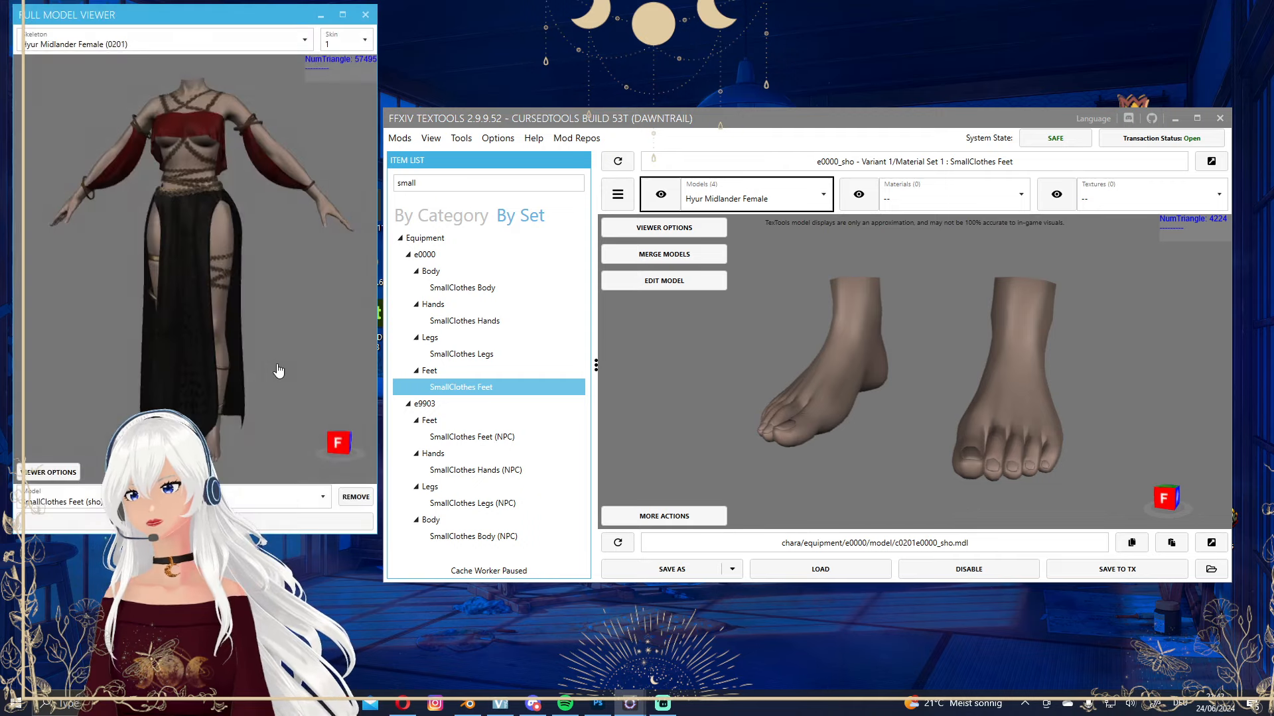
right_click_drag(278, 369, 303, 246)
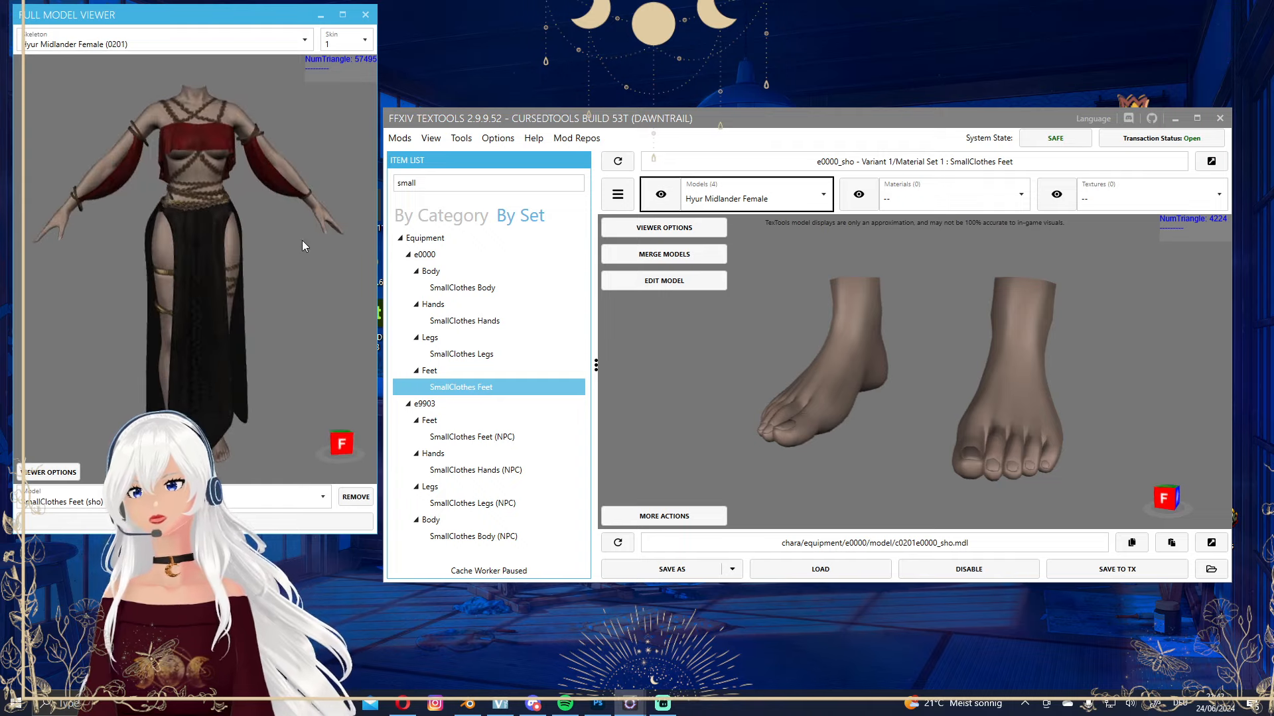
Set the skeleton in the Full Model Viewer to Viera Female (1801).
left_click(130, 44)
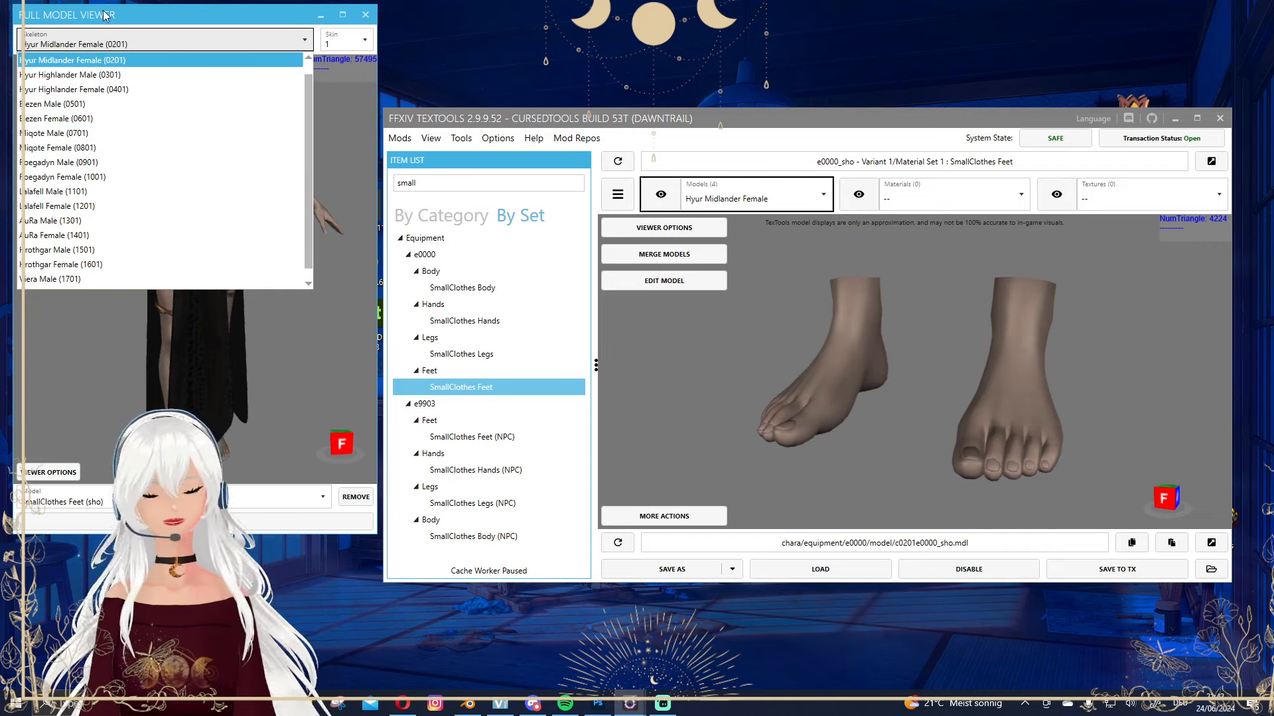
left_click(193, 15)
left_click_drag(203, 19, 236, 18)
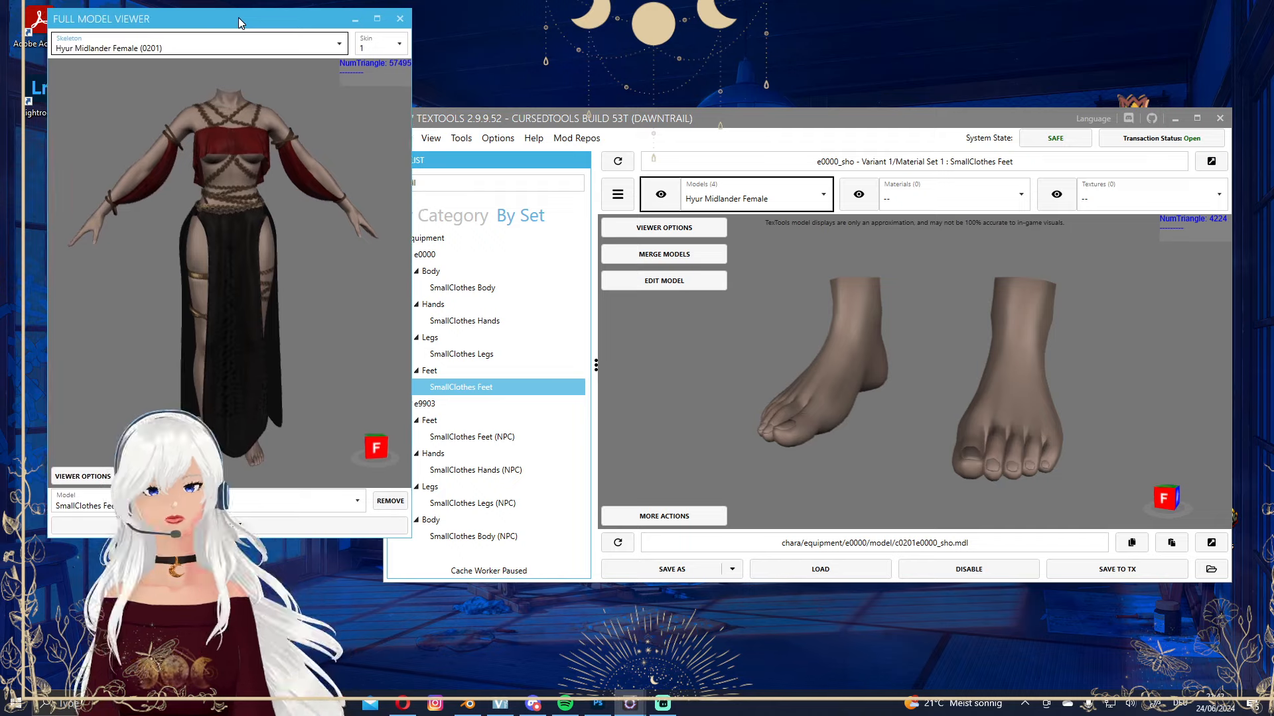
left_click(131, 46)
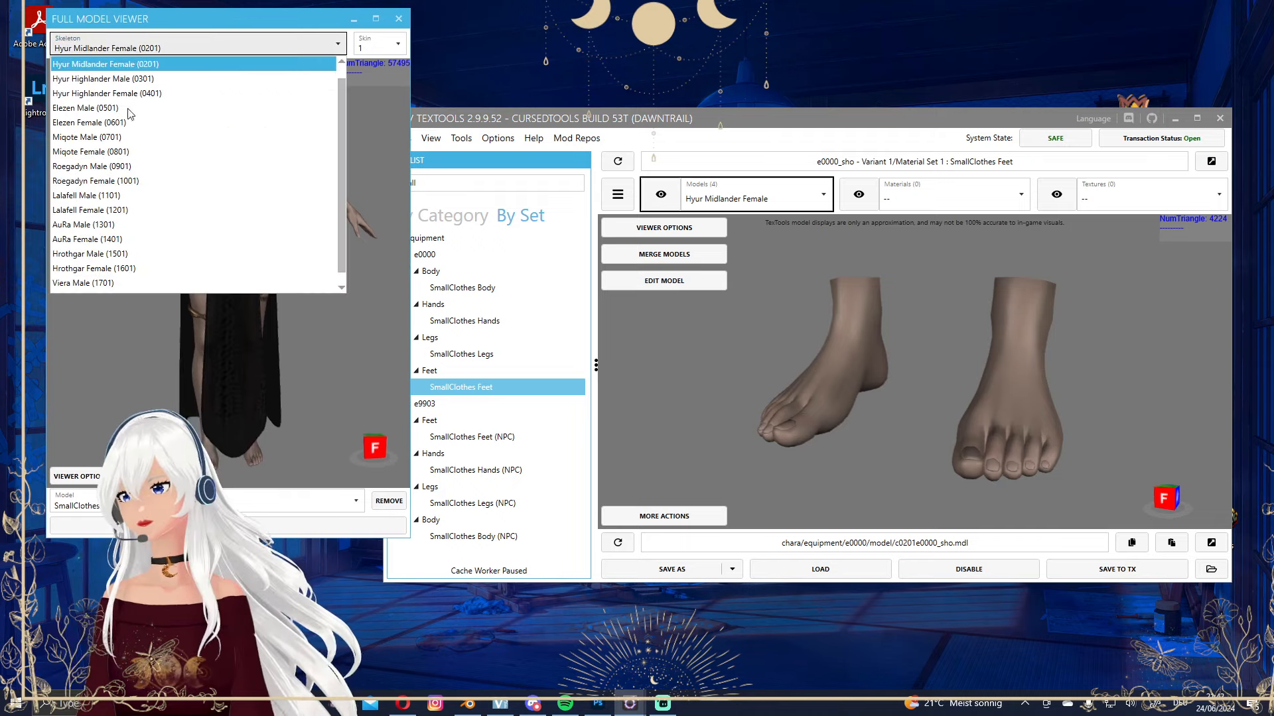
left_click(108, 286)
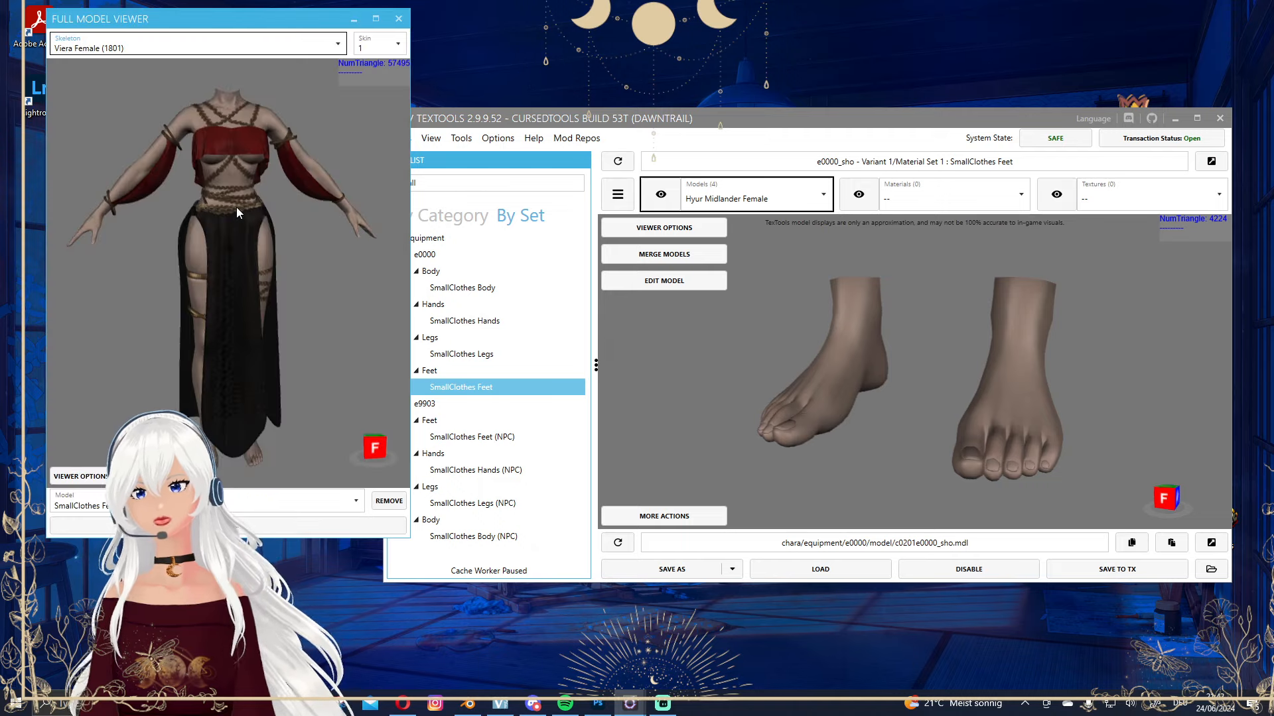
Move the main window clear of the Full Model Viewer, list the items by category and clear the search.
left_click_drag(714, 113, 759, 86)
left_click(470, 191)
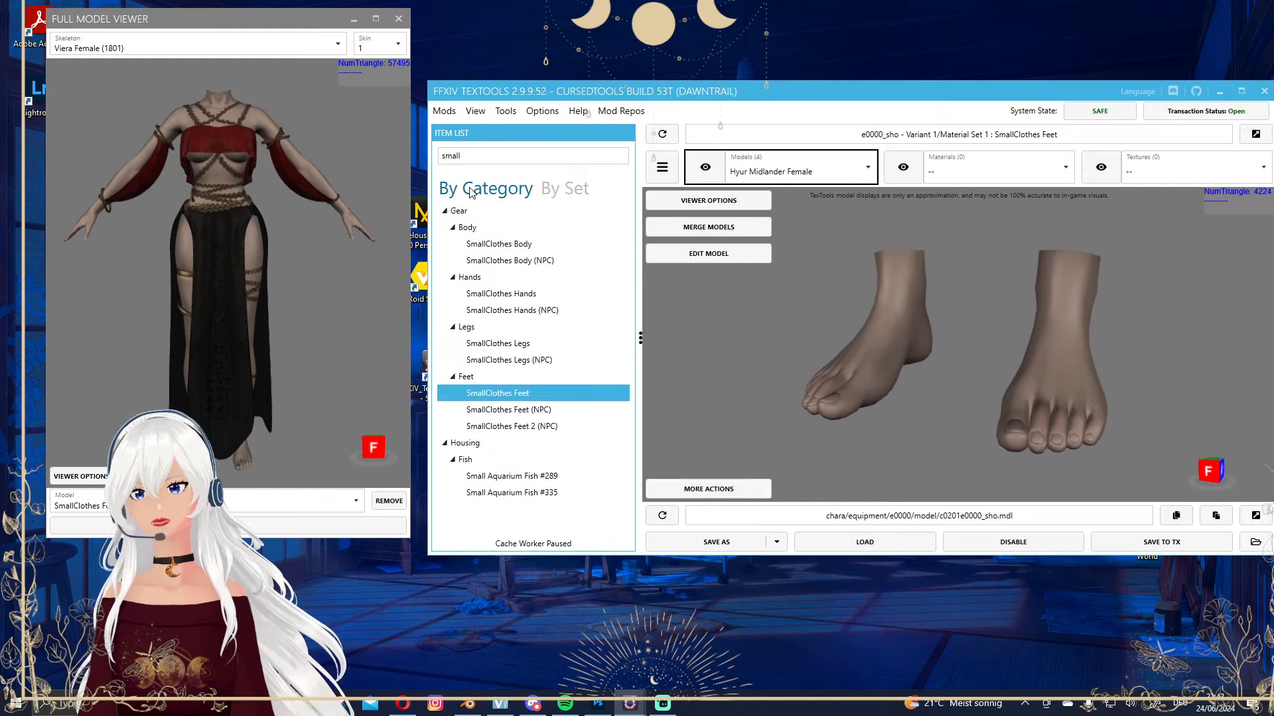
left_click(480, 156)
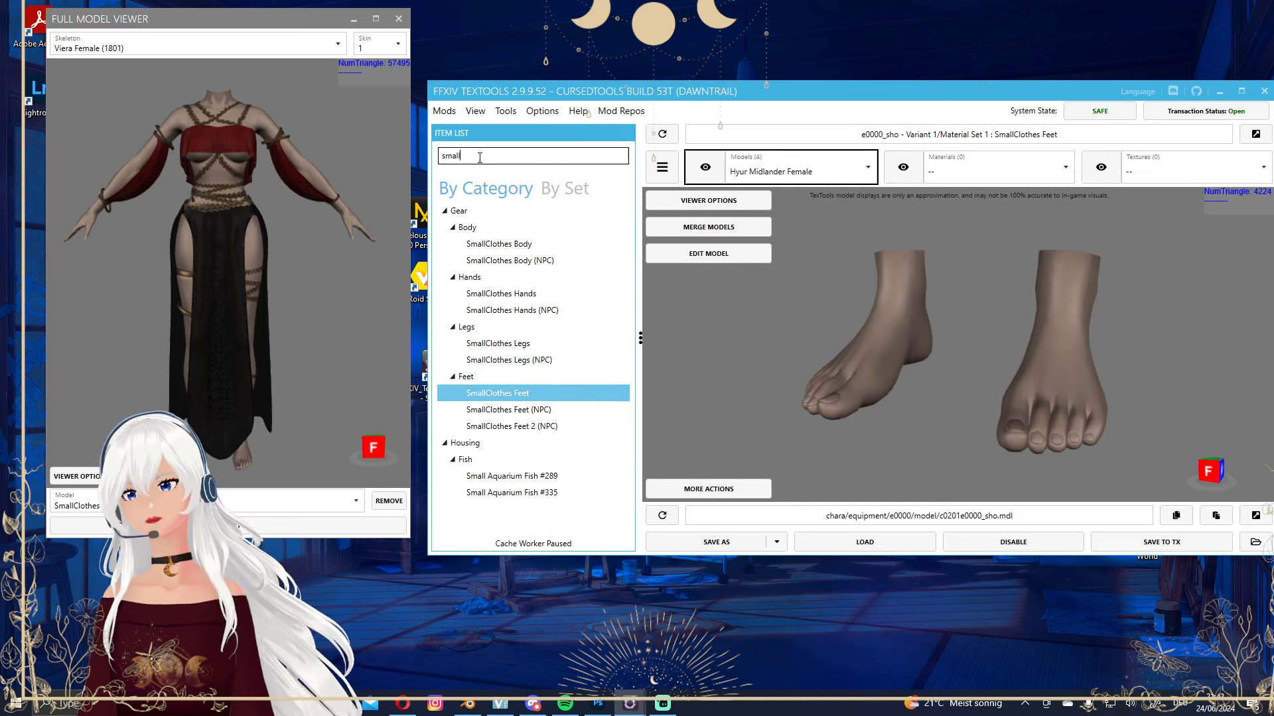
key("BackSpace")
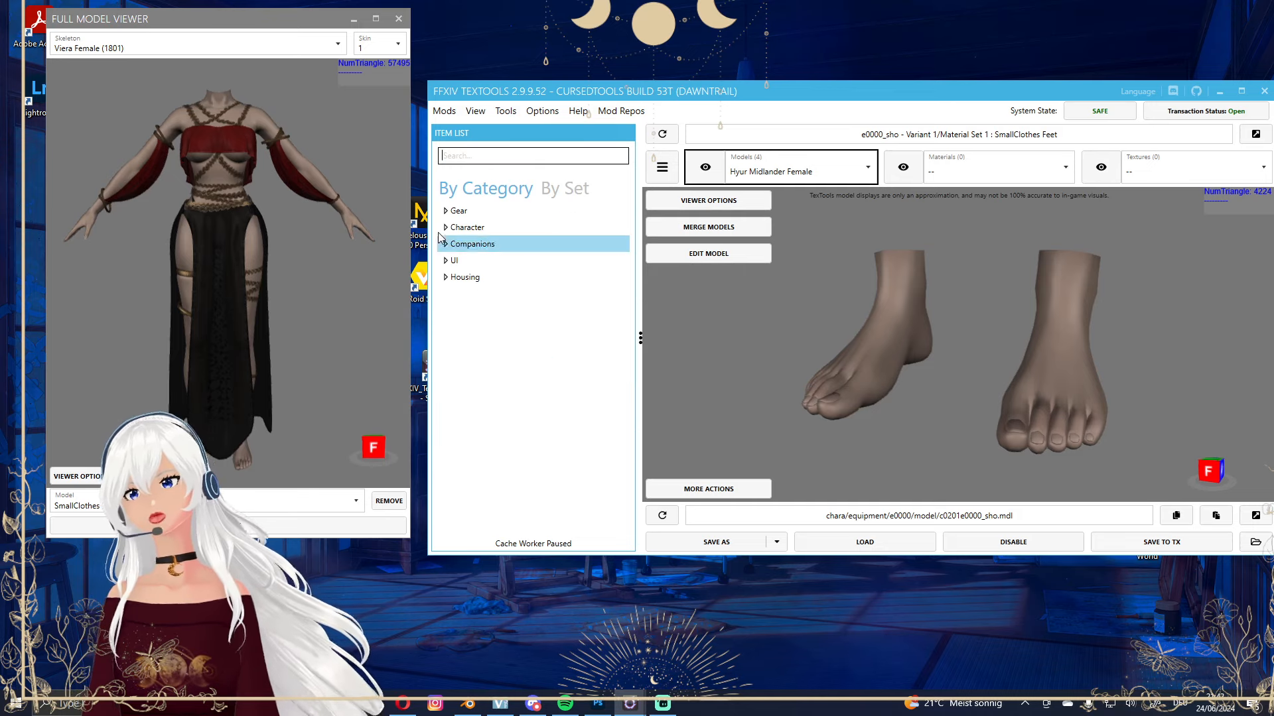
Display Face 1 of Viera Female from the Character Face category and add it to the Full Model Viewer.
left_click(446, 228)
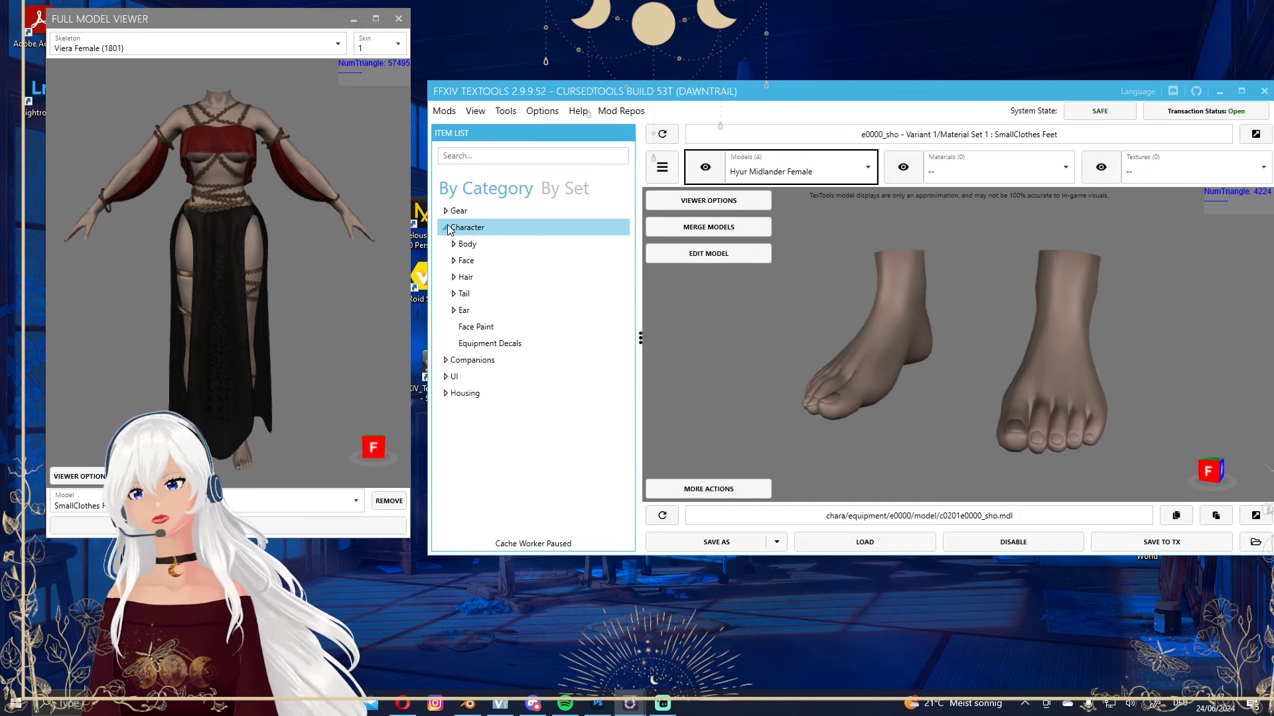
left_click(453, 261)
scroll(514, 378, "down", 4)
left_click(461, 396)
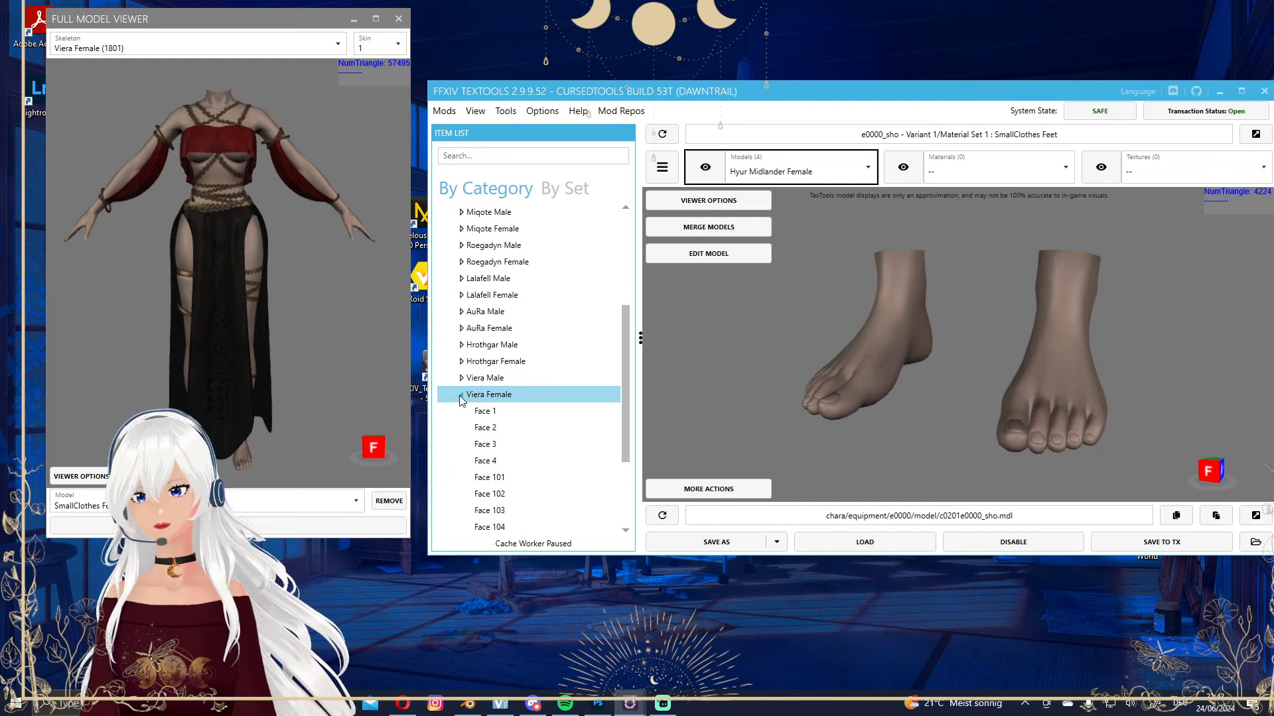
scroll(462, 406, "down", 3)
scroll(462, 416, "up", 2)
left_click(500, 379)
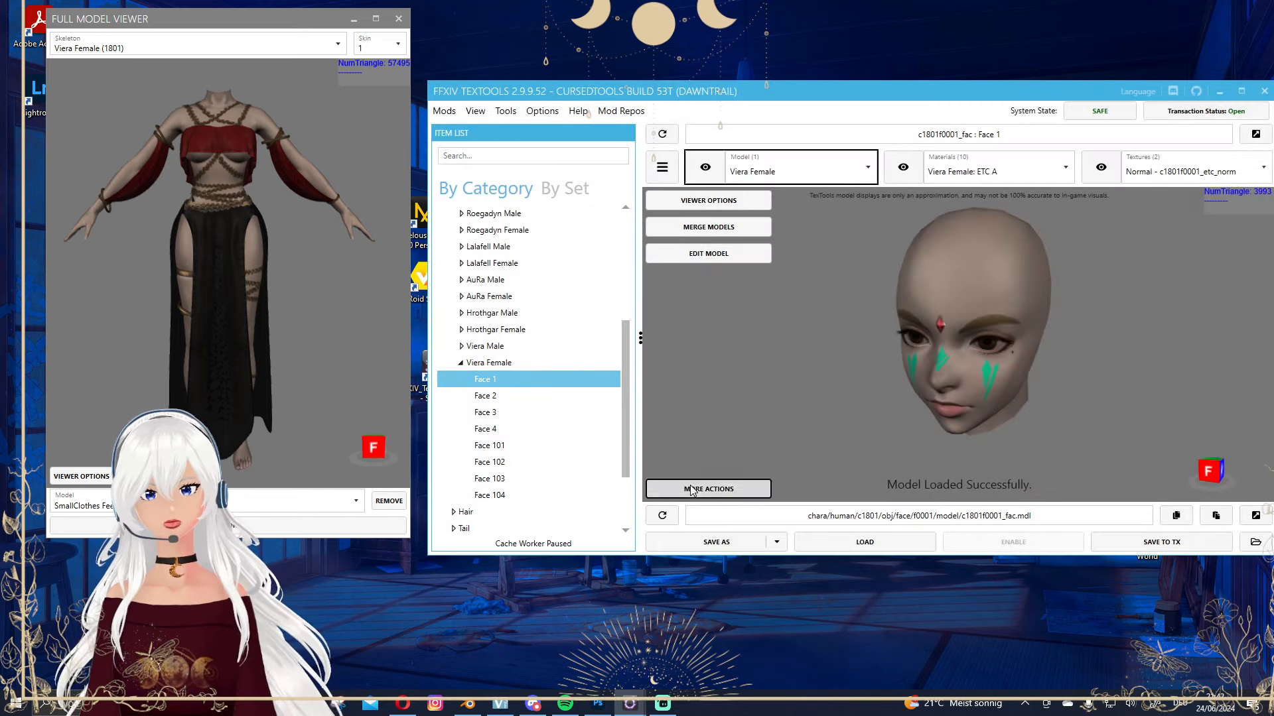
left_click(703, 489)
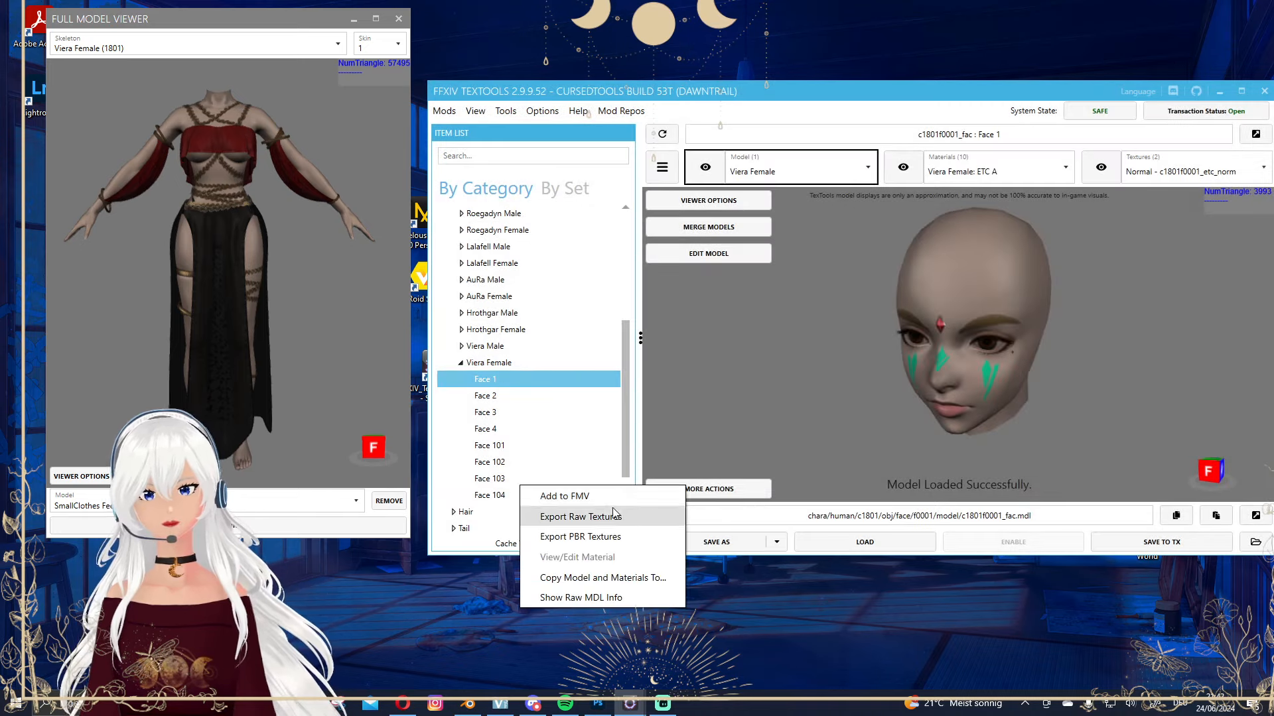
left_click(609, 497)
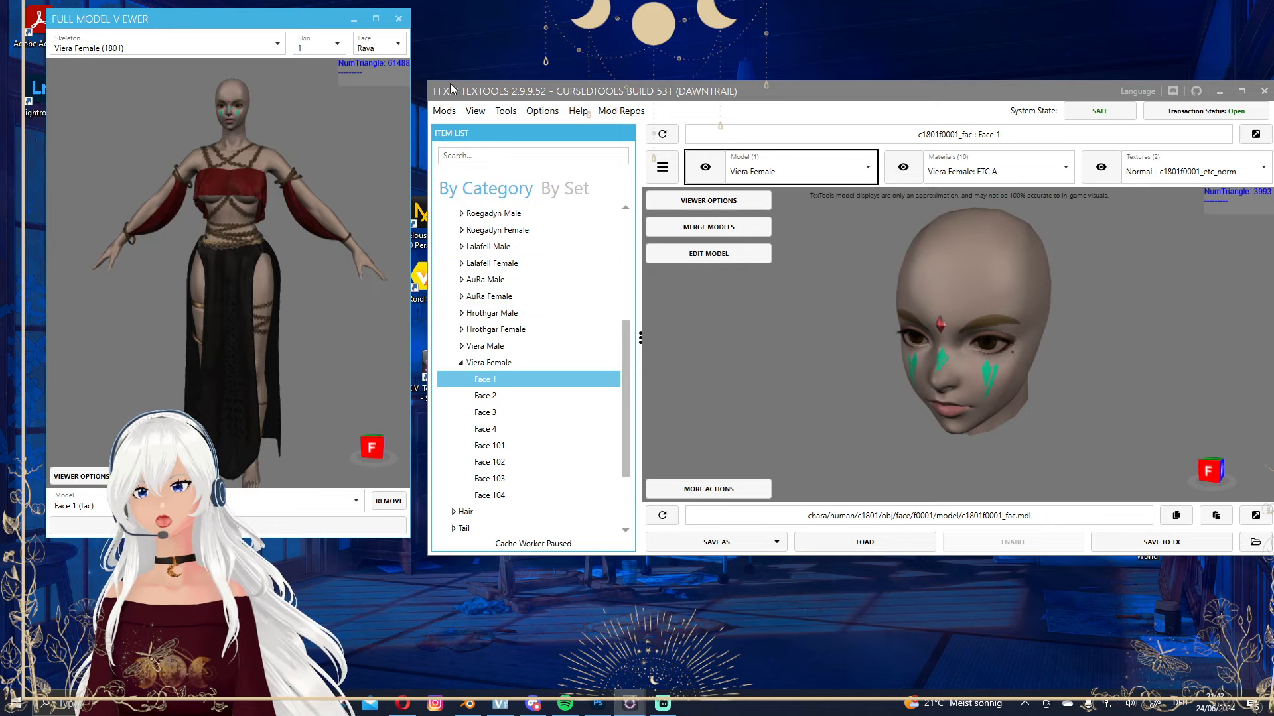
Open the modpack Moon_Shanalottes_Ponytail_For_All (1) from the Downloads folder for import.
left_click(446, 111)
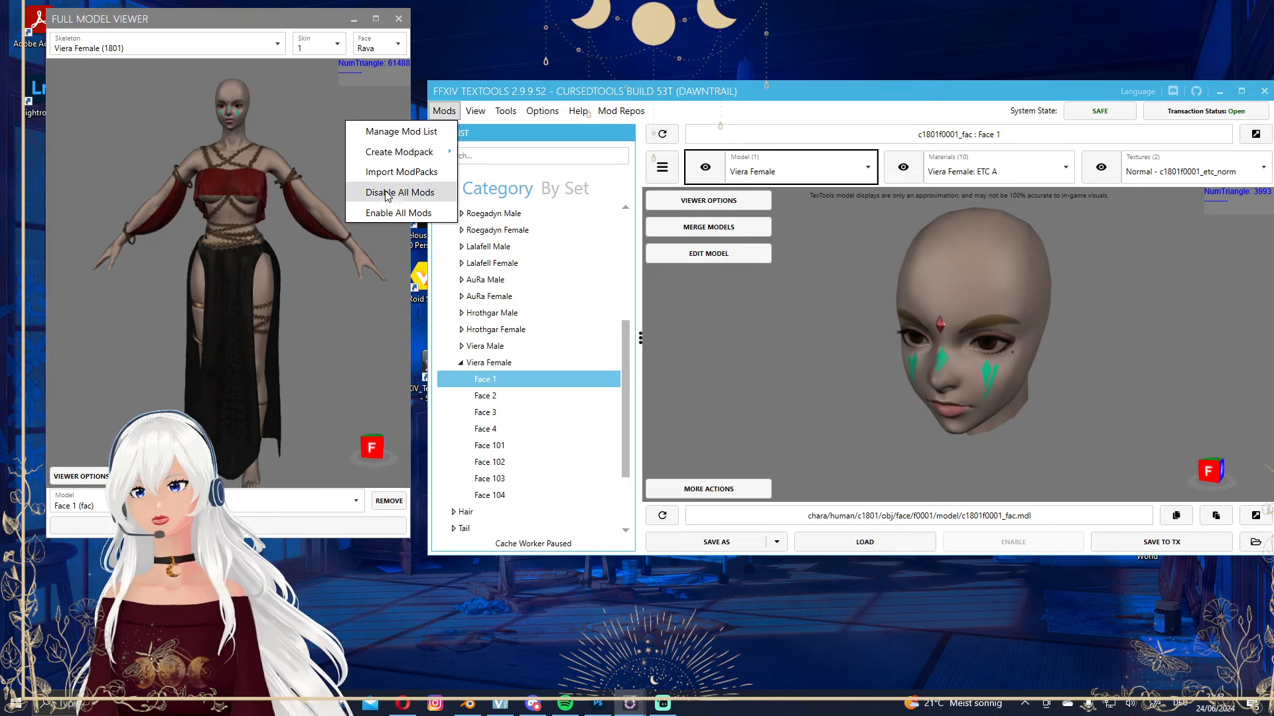
left_click(400, 173)
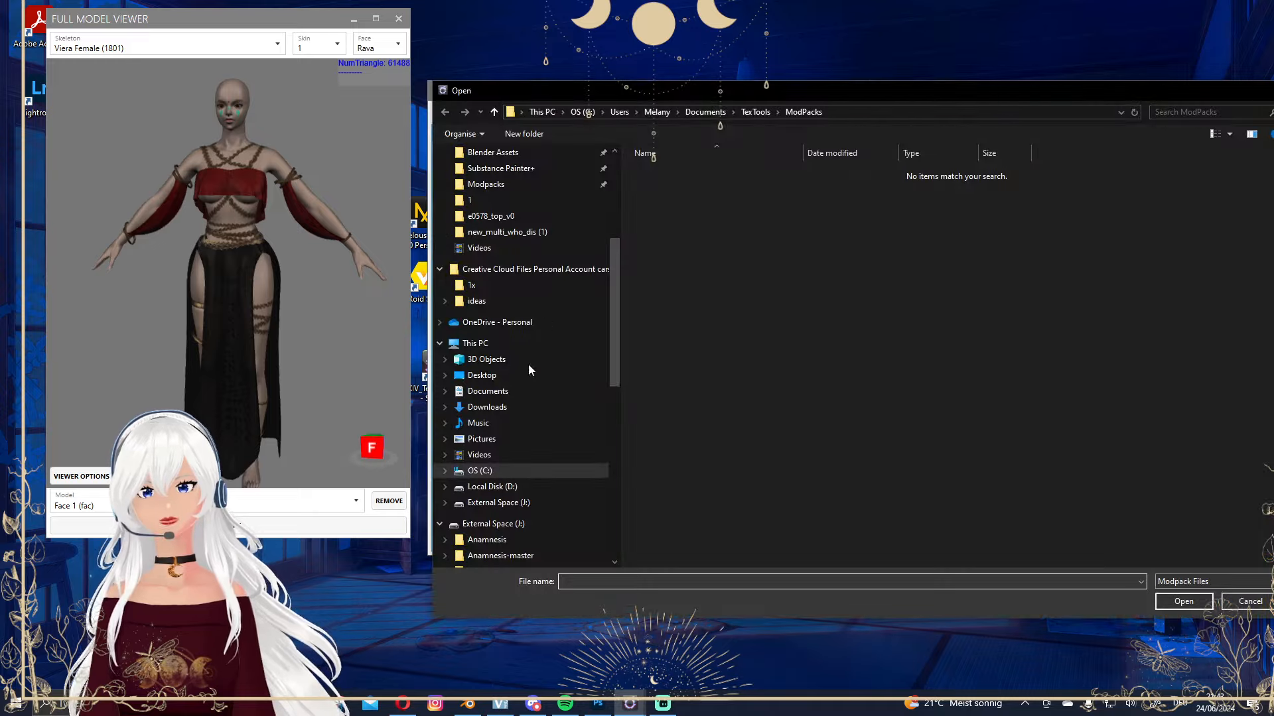
left_click(509, 408)
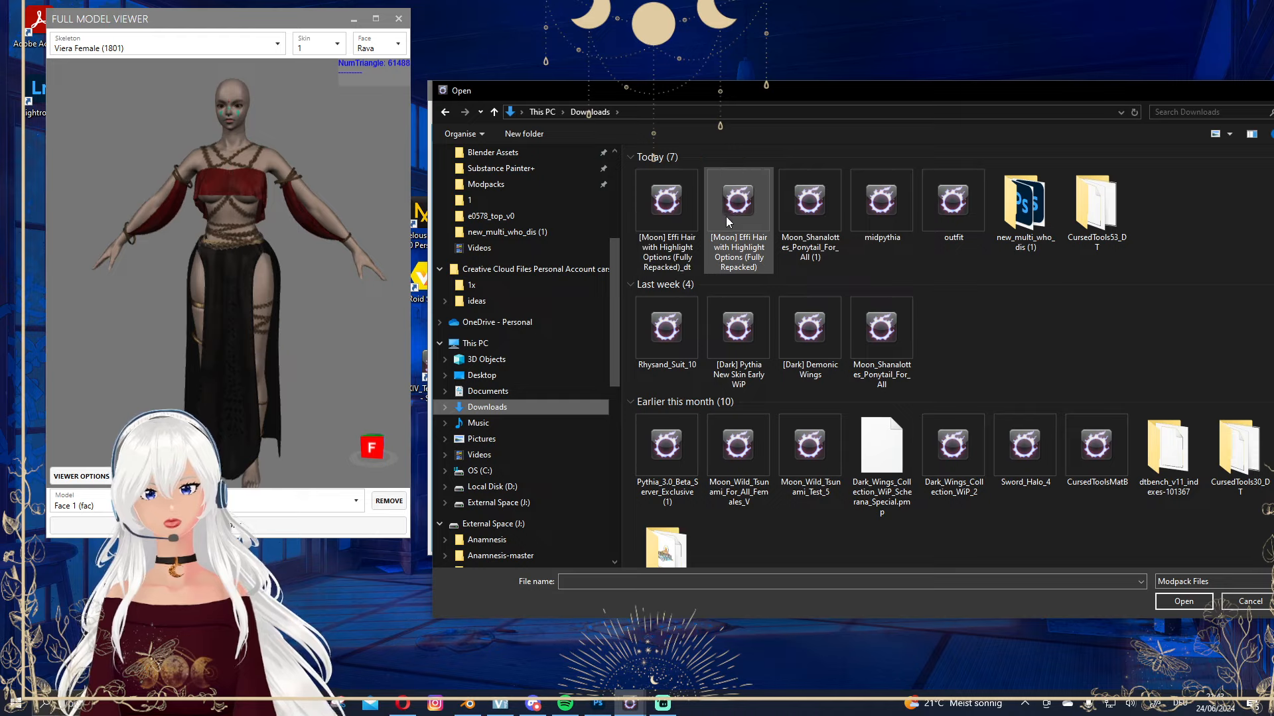
double_click(809, 209)
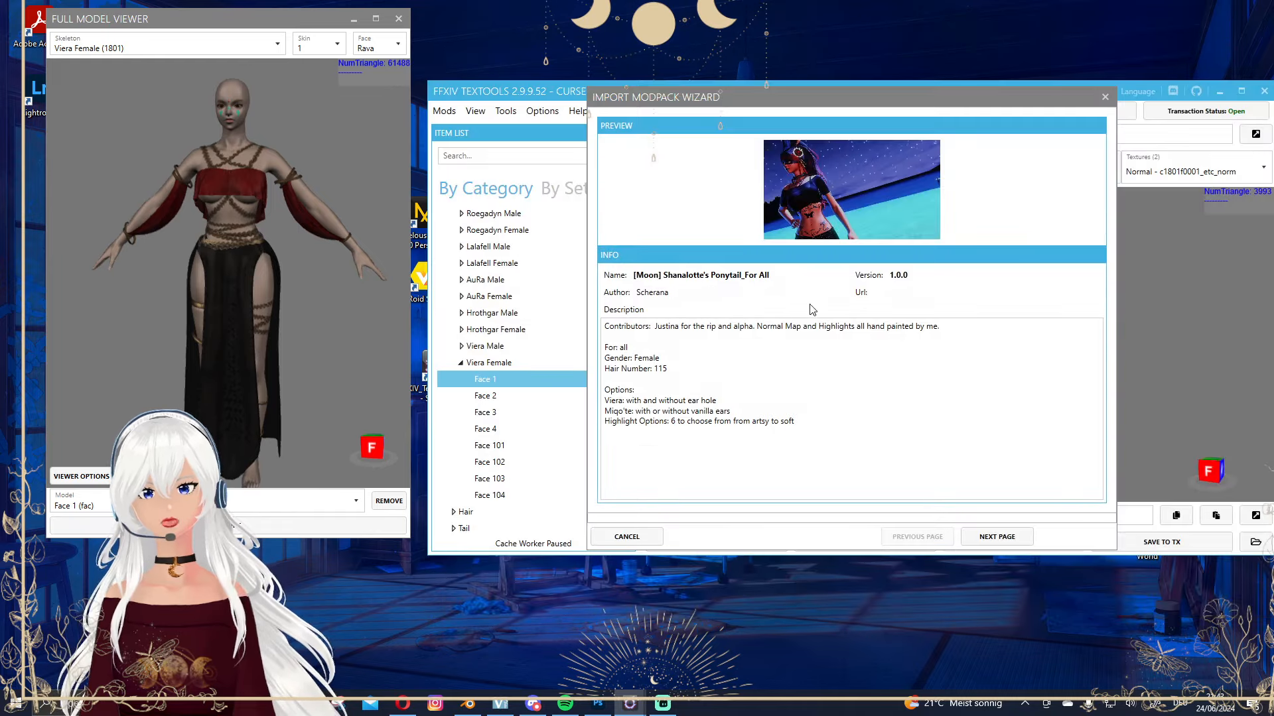
Choose the highlights option Version 5 Few Single Strands and import the ponytail modpack with its default destination items.
left_click(995, 537)
scroll(647, 282, "down", 1)
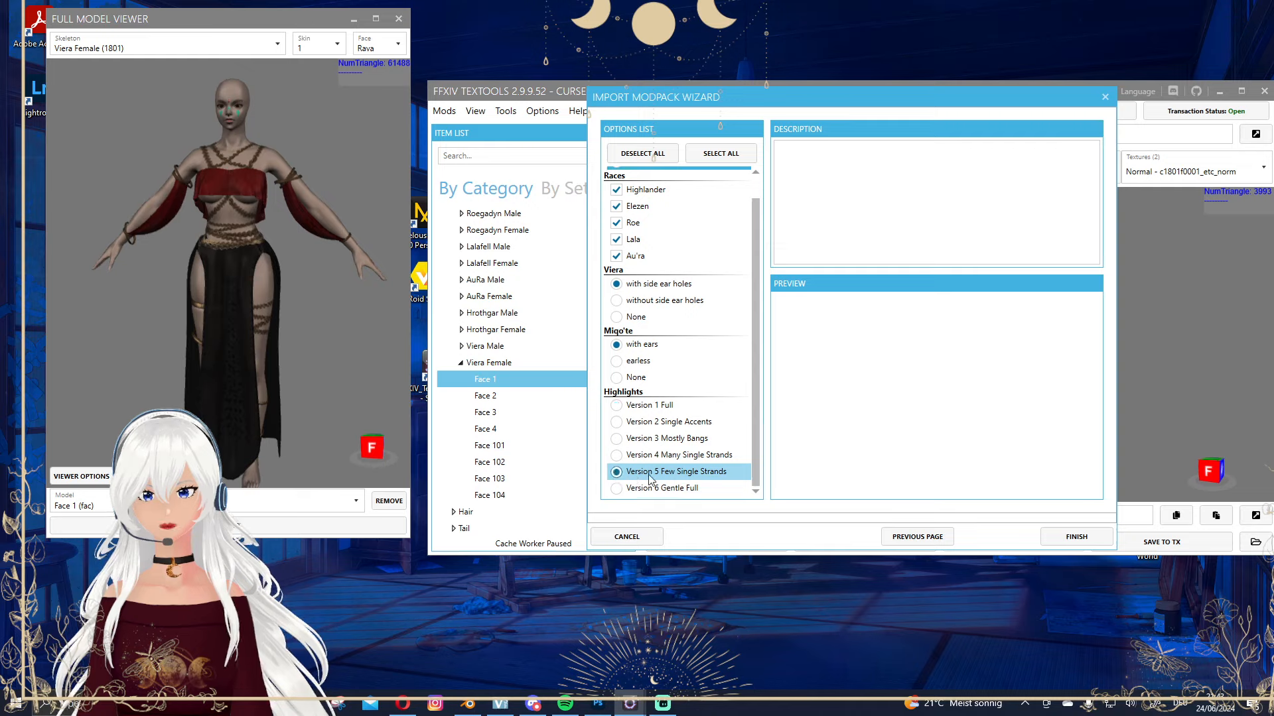
left_click(1069, 537)
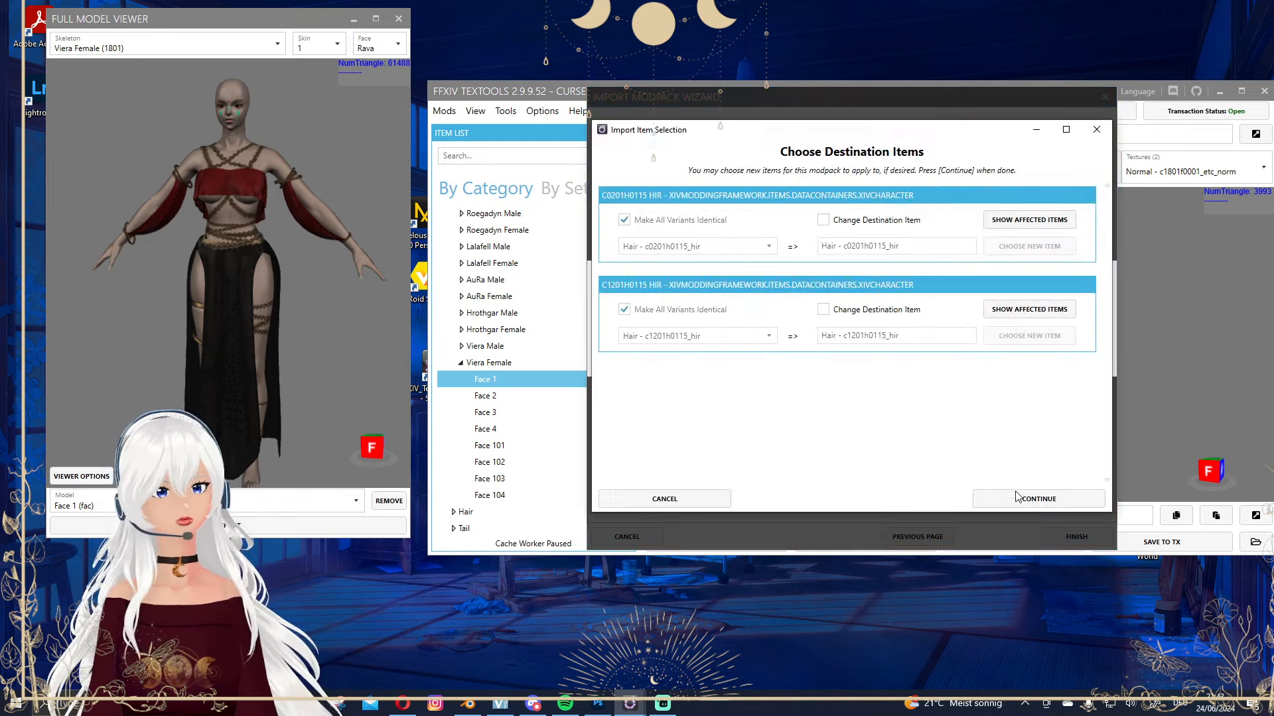
left_click(1020, 499)
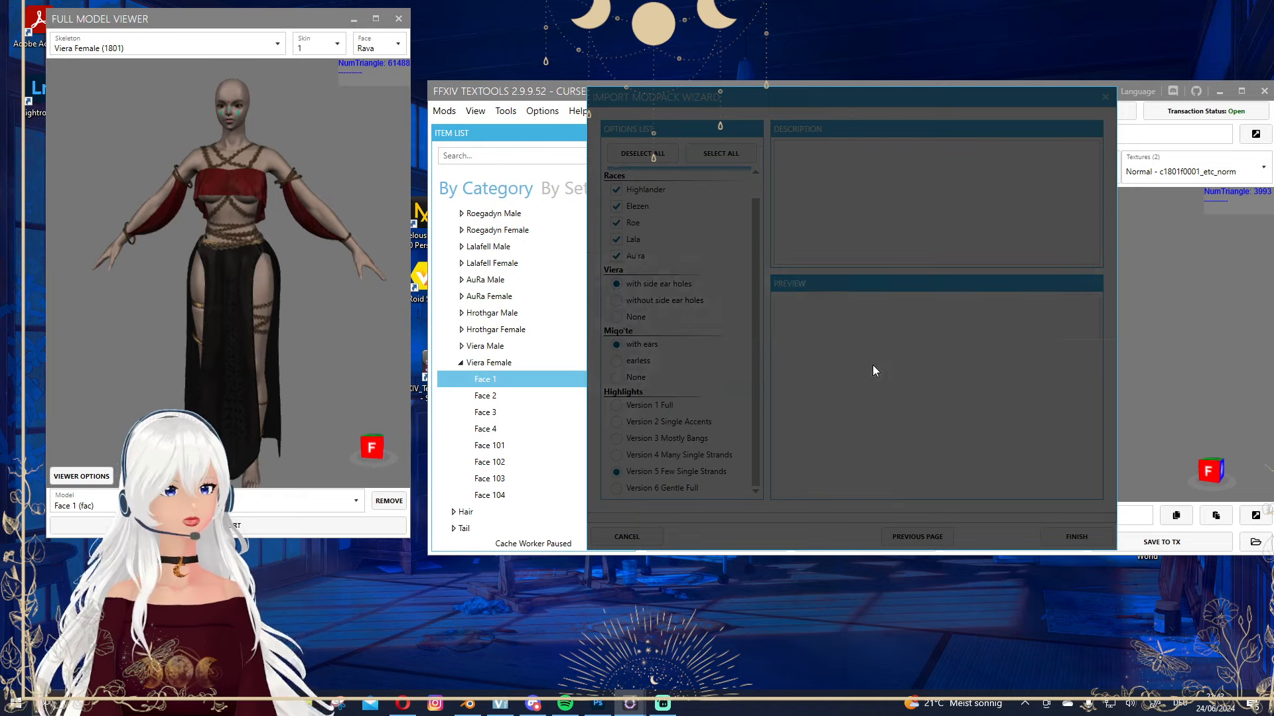
left_click(949, 355)
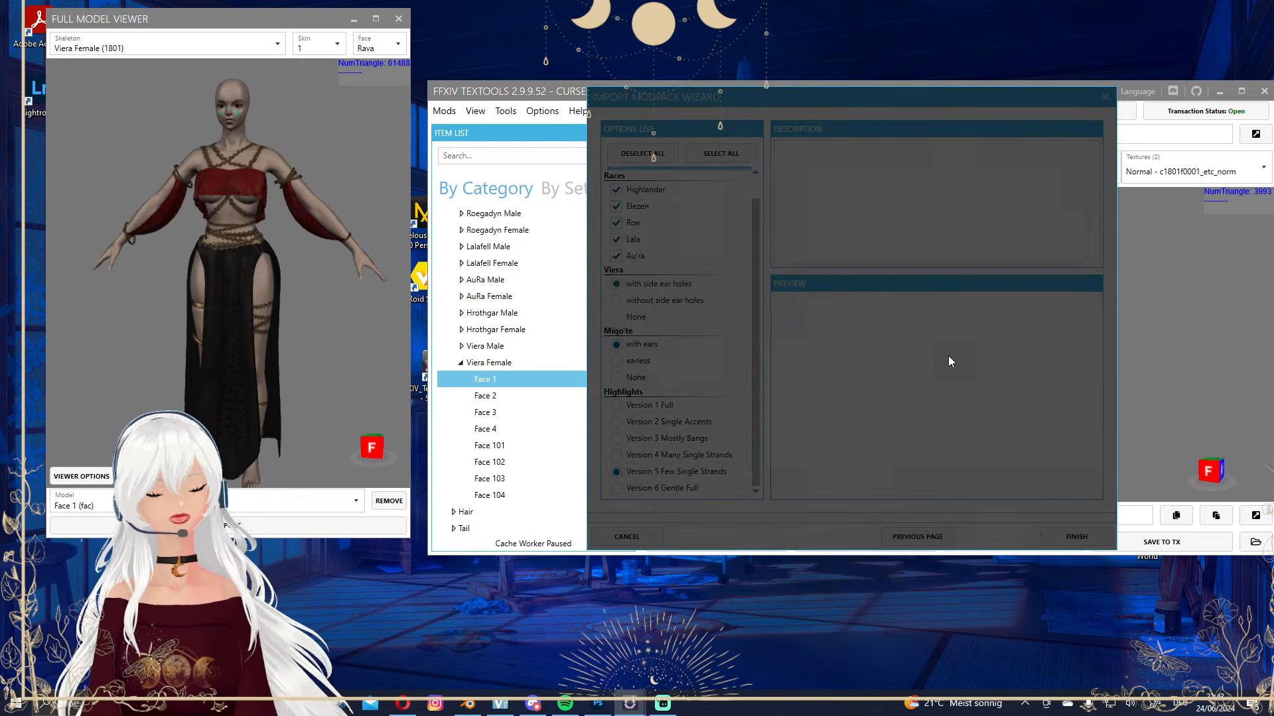
Display Hair 115 of Viera Female from the Character Hair category.
middle_click_drag(906, 325, 922, 347)
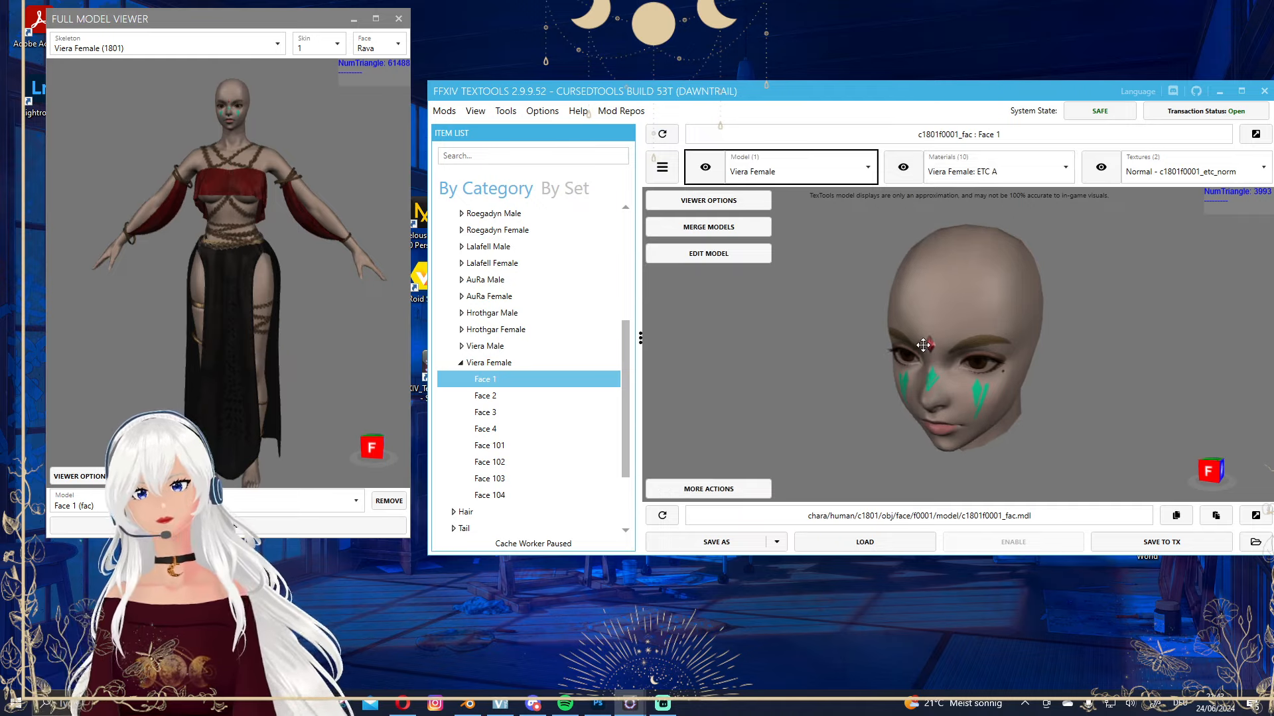
right_click_drag(922, 345, 962, 364)
scroll(520, 344, "up", 2)
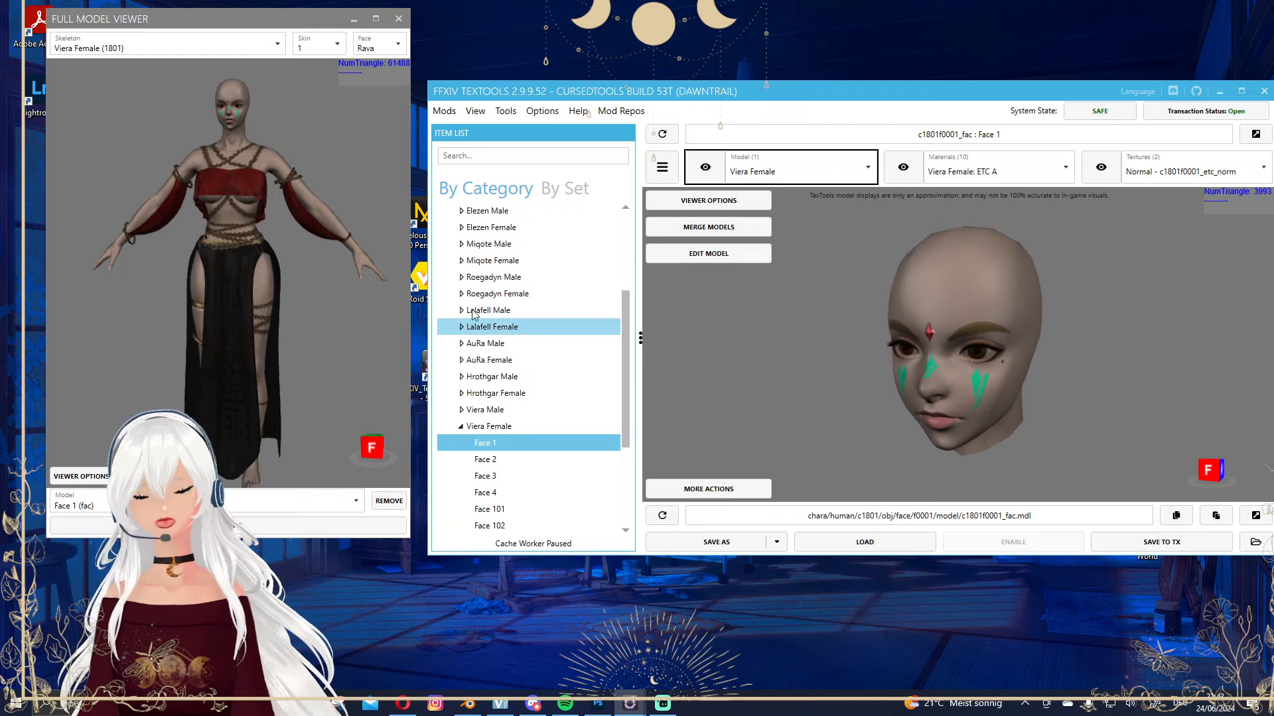
scroll(468, 312, "up", 5)
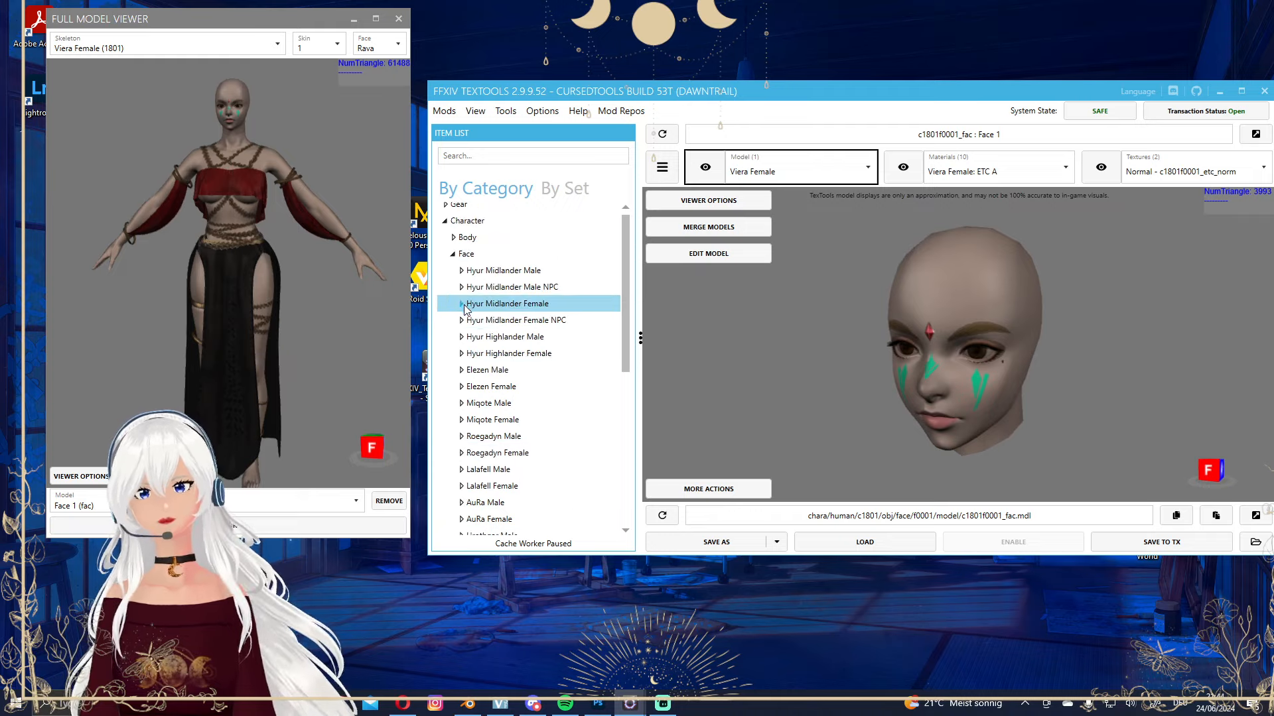
scroll(466, 309, "down", 10)
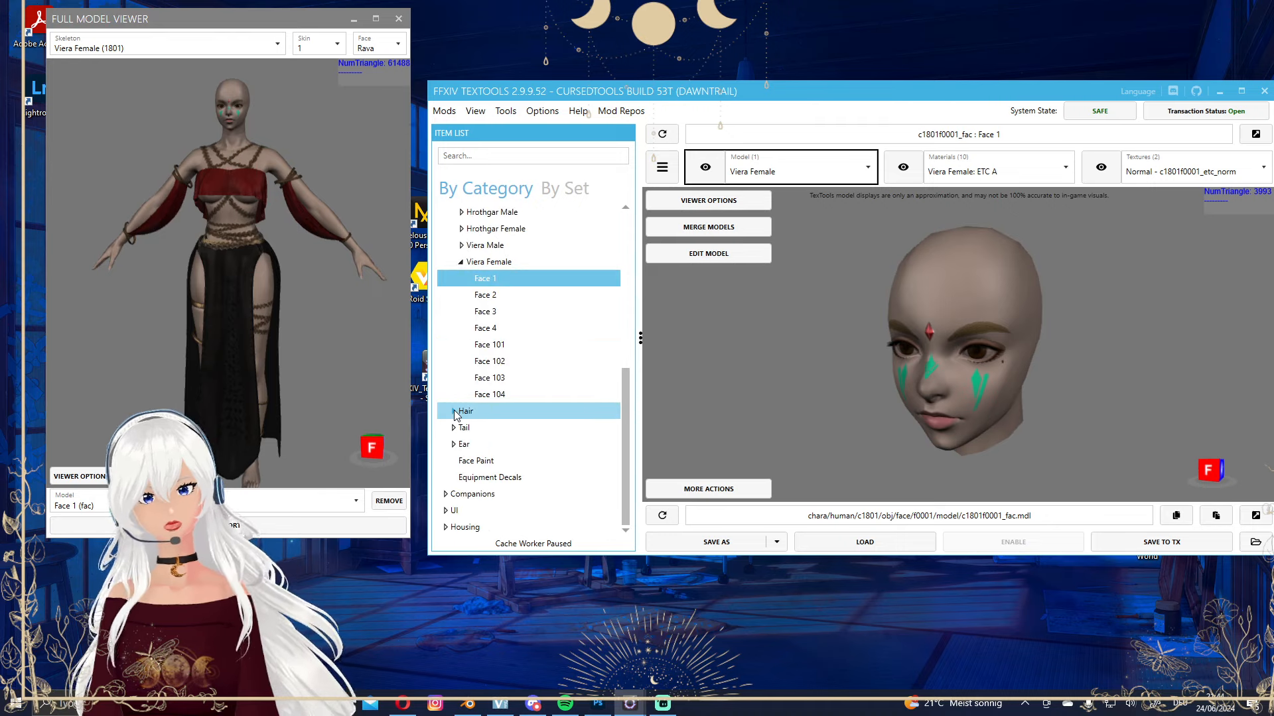
left_click(454, 411)
scroll(557, 358, "down", 9)
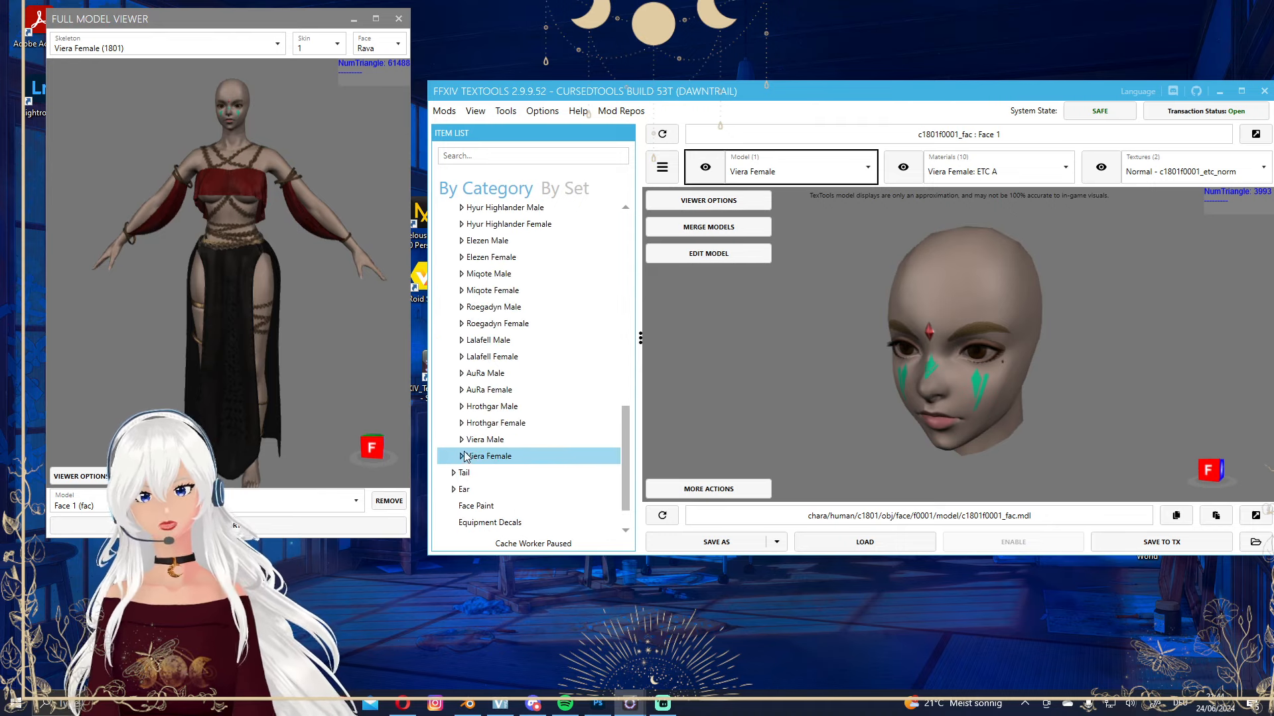
left_click(461, 457)
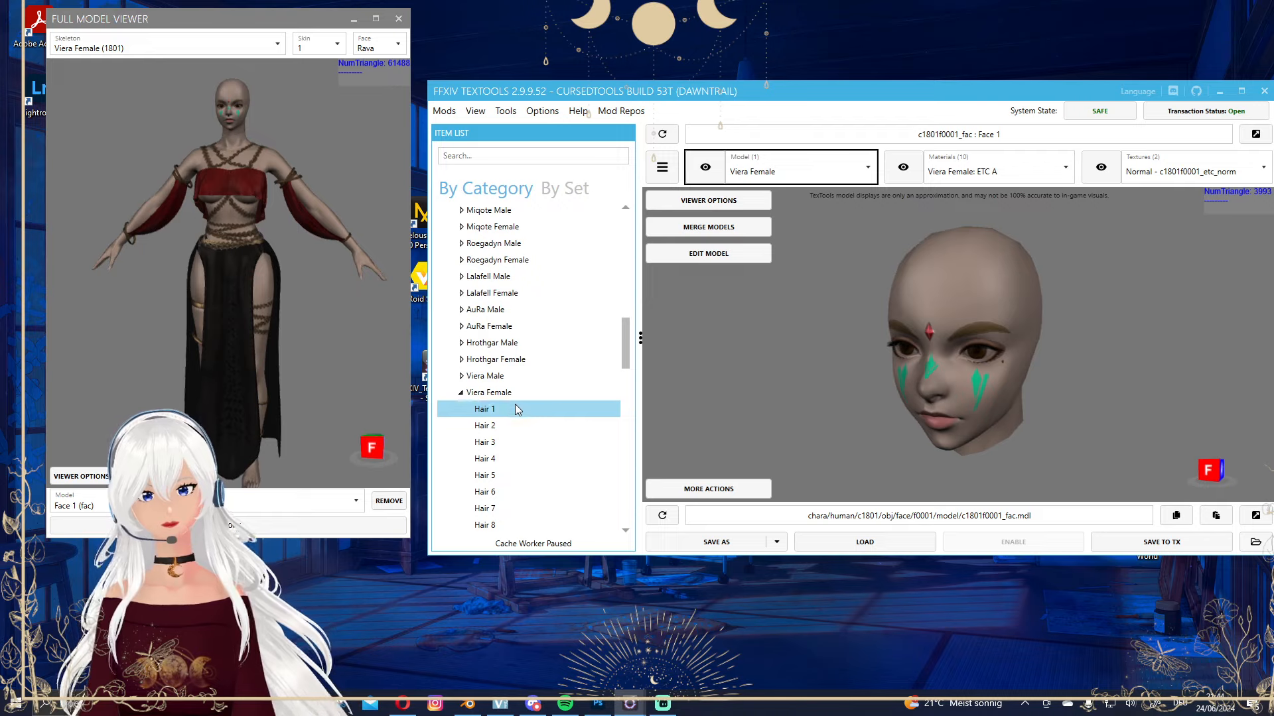
scroll(500, 425, "down", 7)
left_click(465, 491)
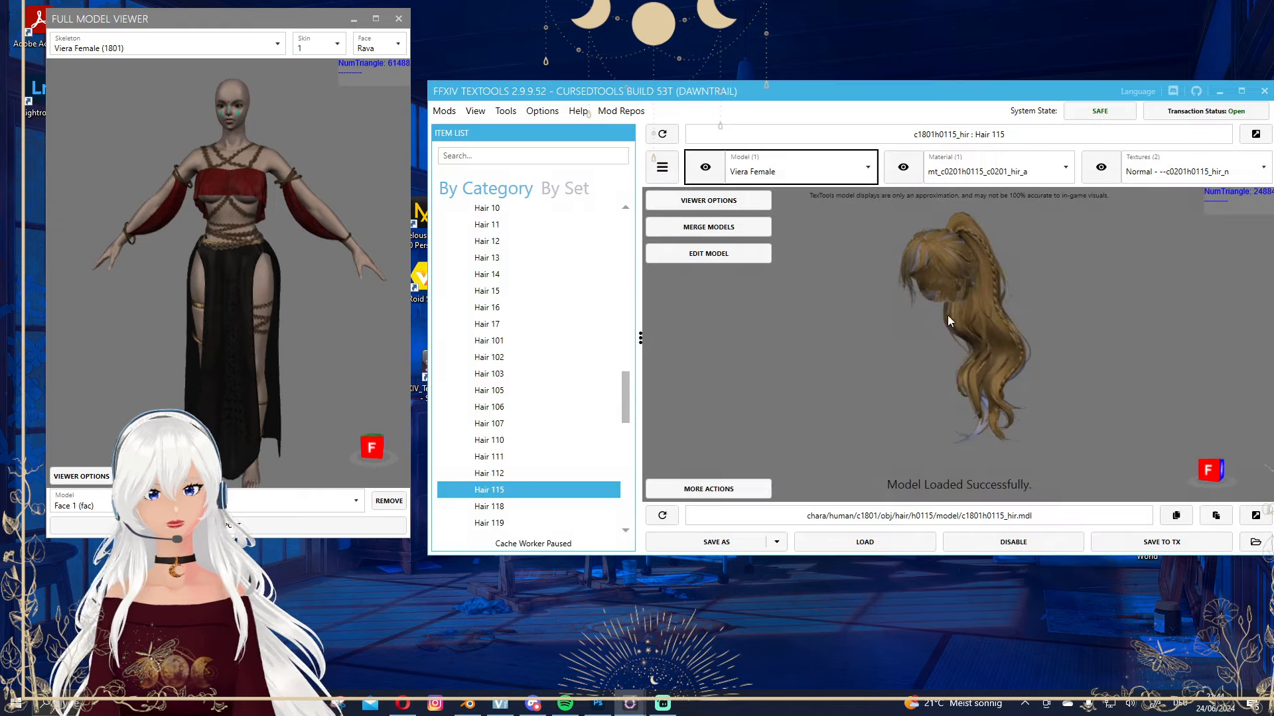
Add the Hair 115 ponytail model to the Full Model Viewer and bring the assembled character into view.
left_click_drag(947, 316, 995, 340)
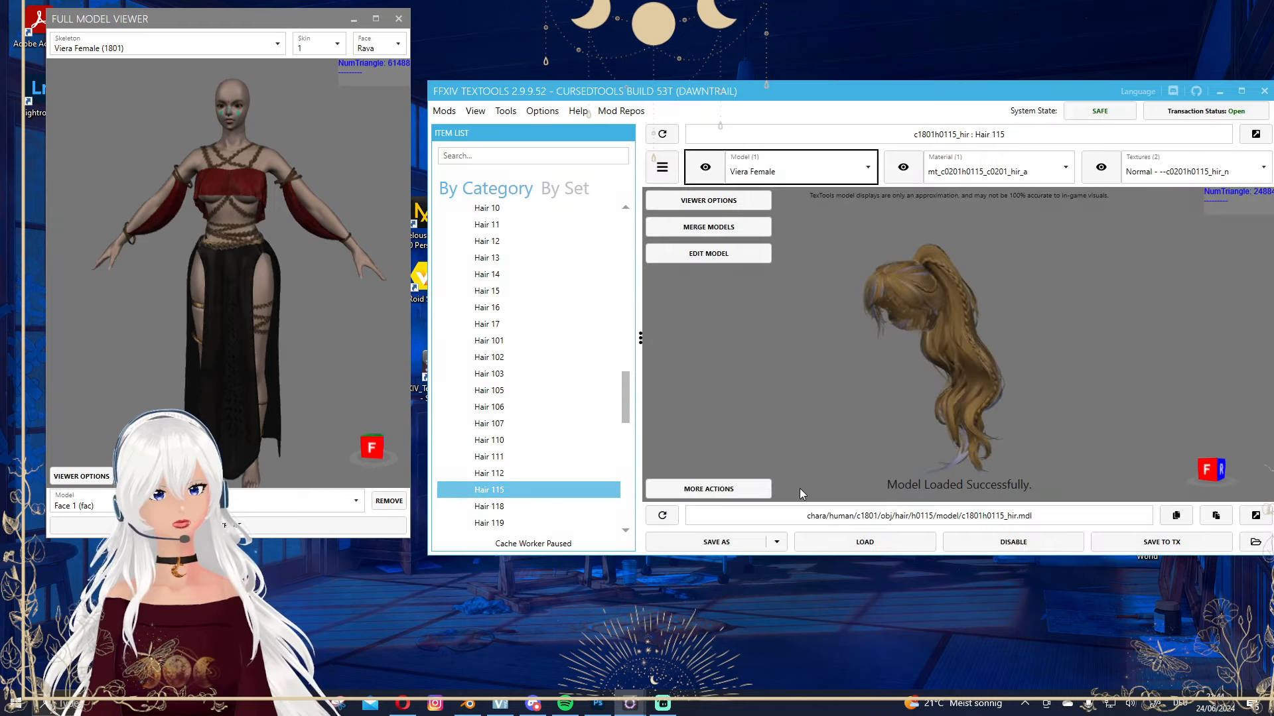
left_click(693, 488)
left_click(569, 492)
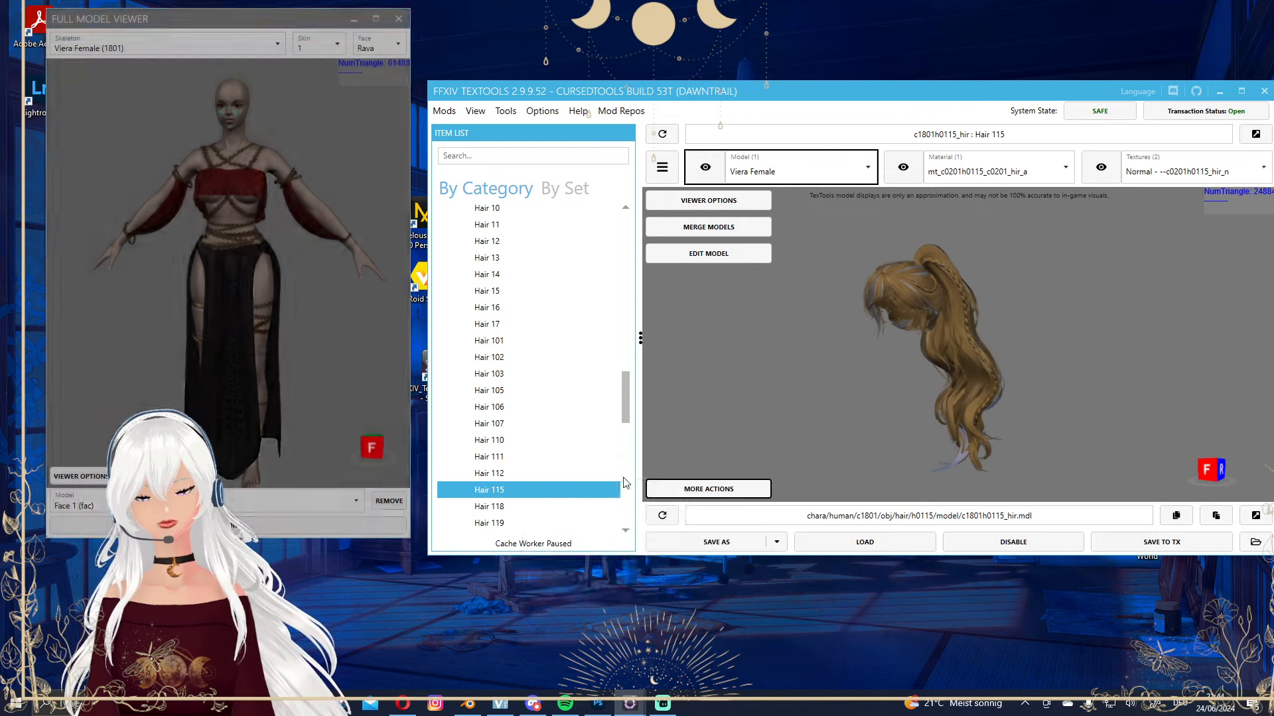
mouse_move(270, 237)
left_mouse_down()
mouse_move(128, 233)
mouse_move(361, 225)
mouse_move(266, 247)
mouse_move(251, 237)
mouse_move(260, 241)
left_mouse_up()
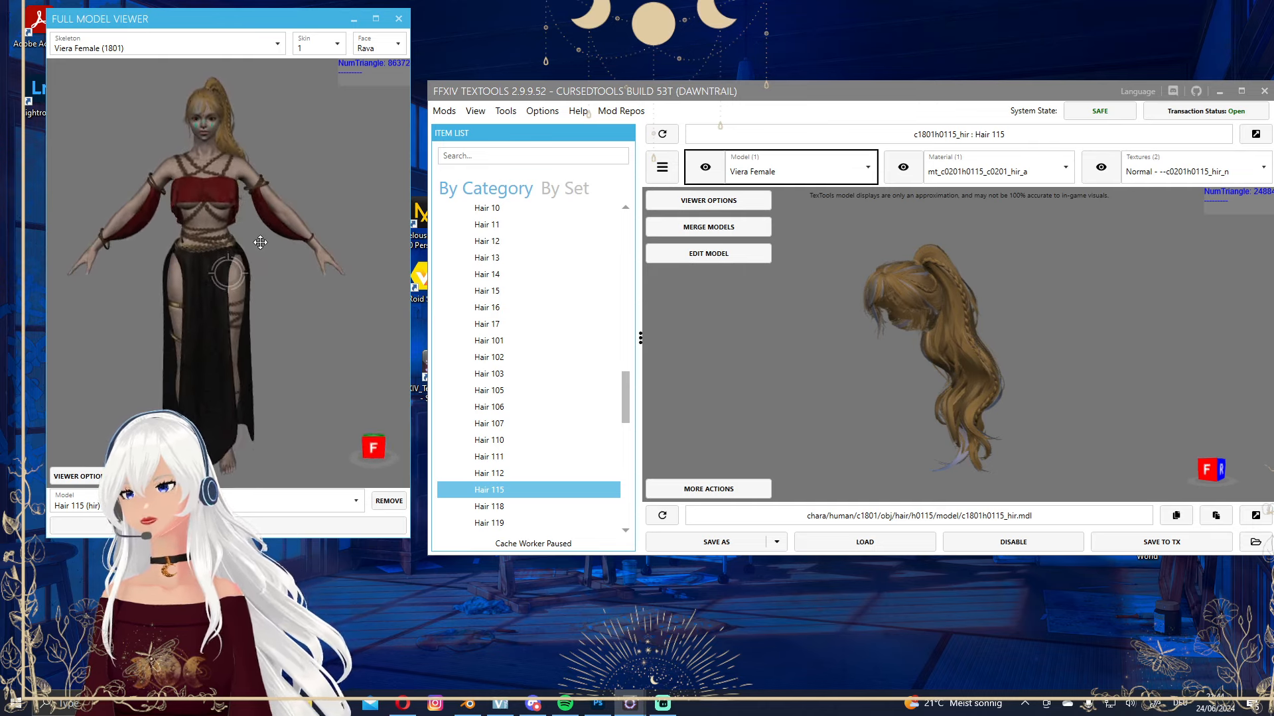
Collapse the expanded Viera Female lists and the Hair and Face categories in the item list.
scroll(524, 299, "up", 6)
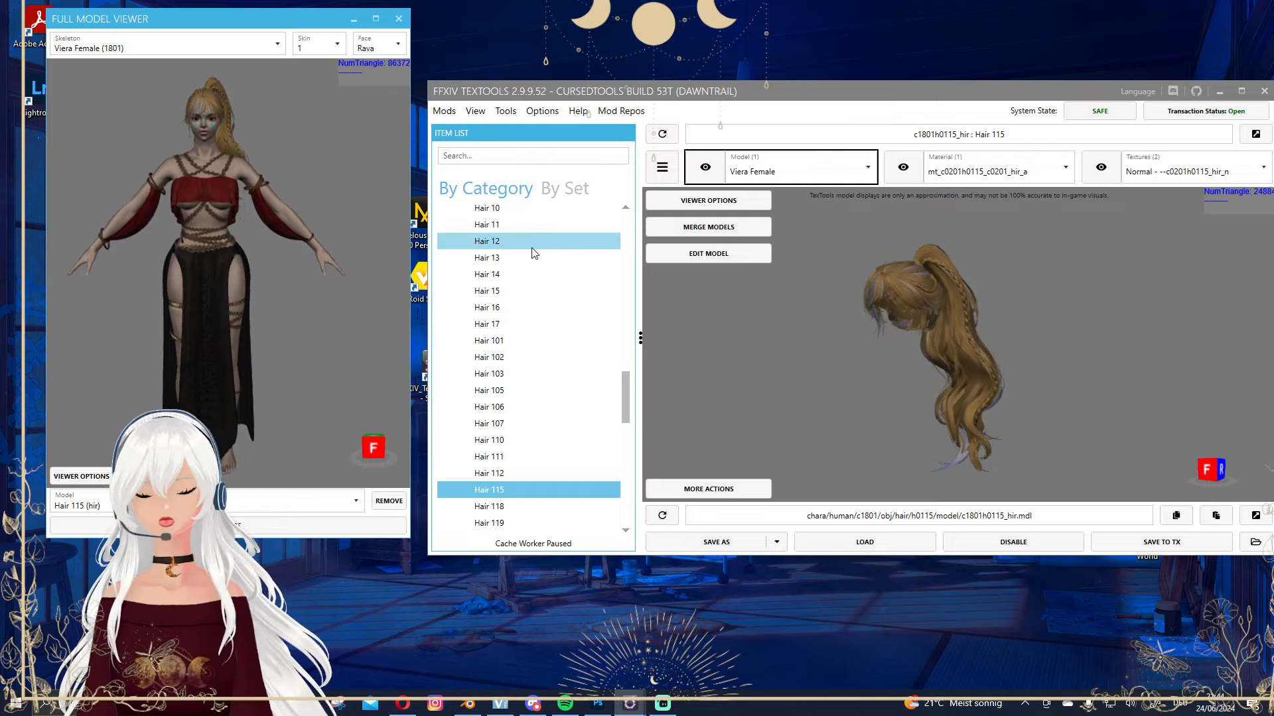
left_click(450, 364)
left_click(460, 361)
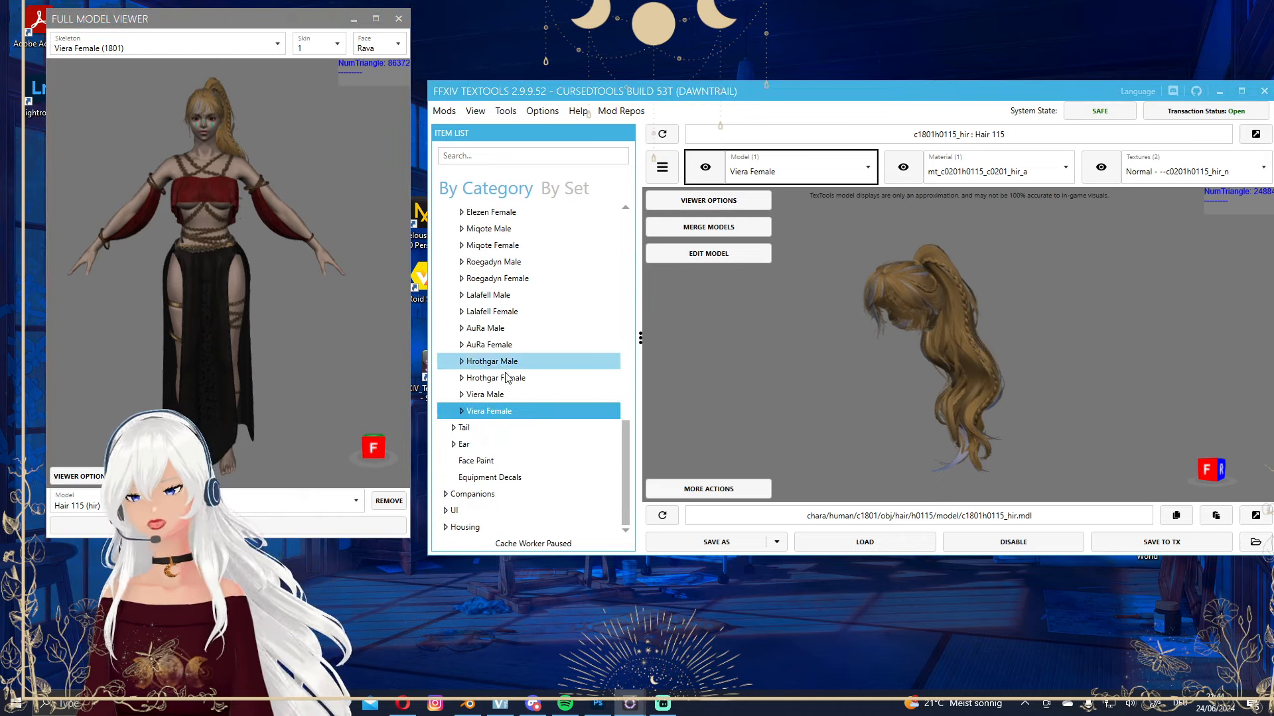
scroll(510, 367, "up", 6)
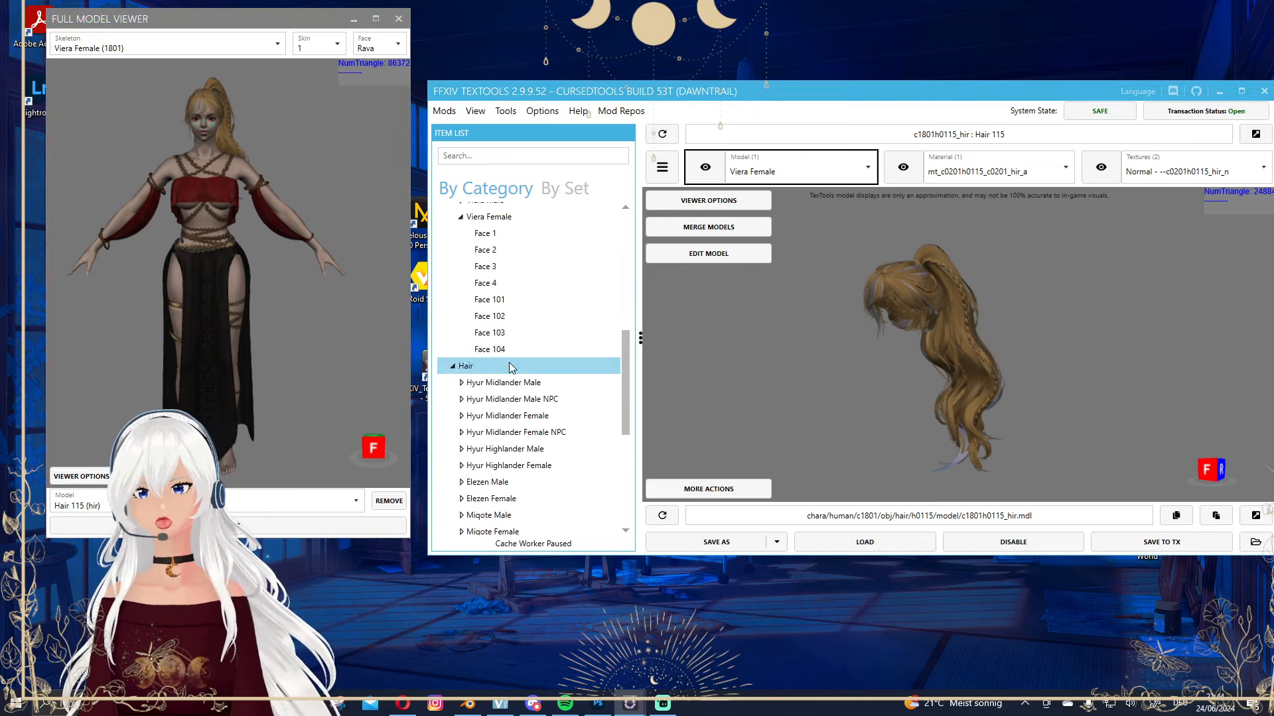
left_click(453, 365)
left_click(464, 265)
left_click(463, 263)
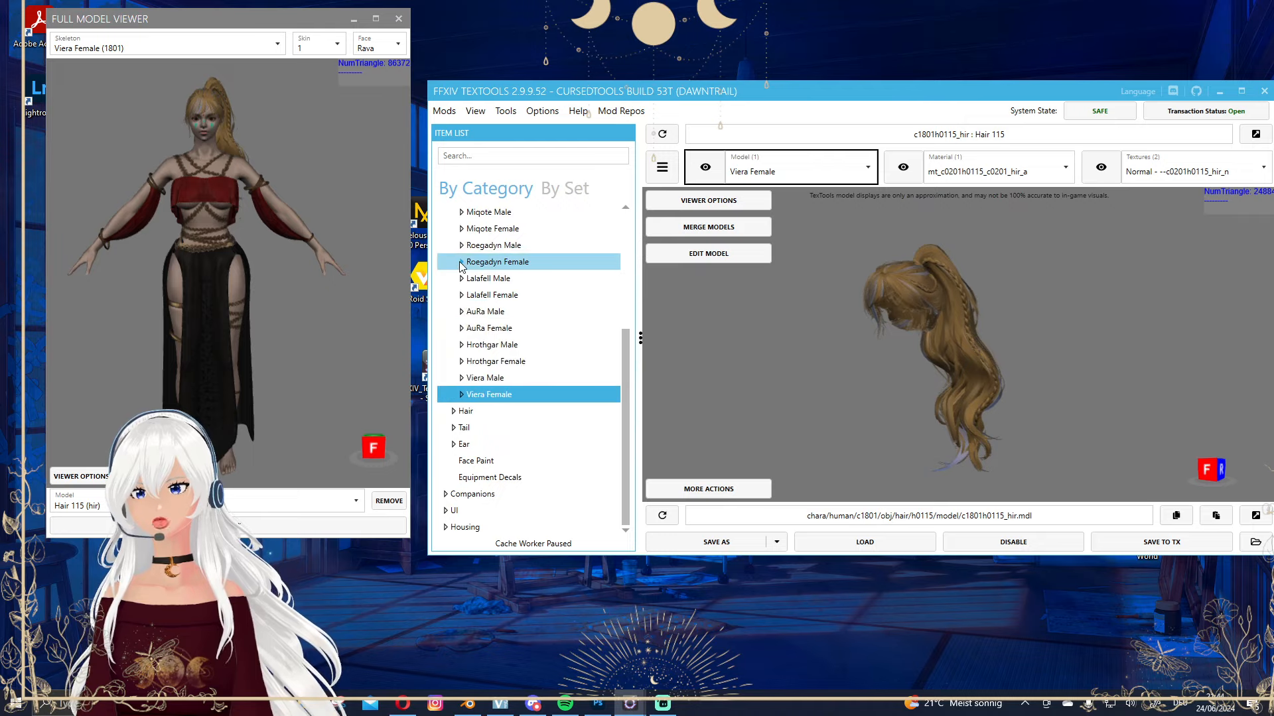
scroll(462, 272, "up", 7)
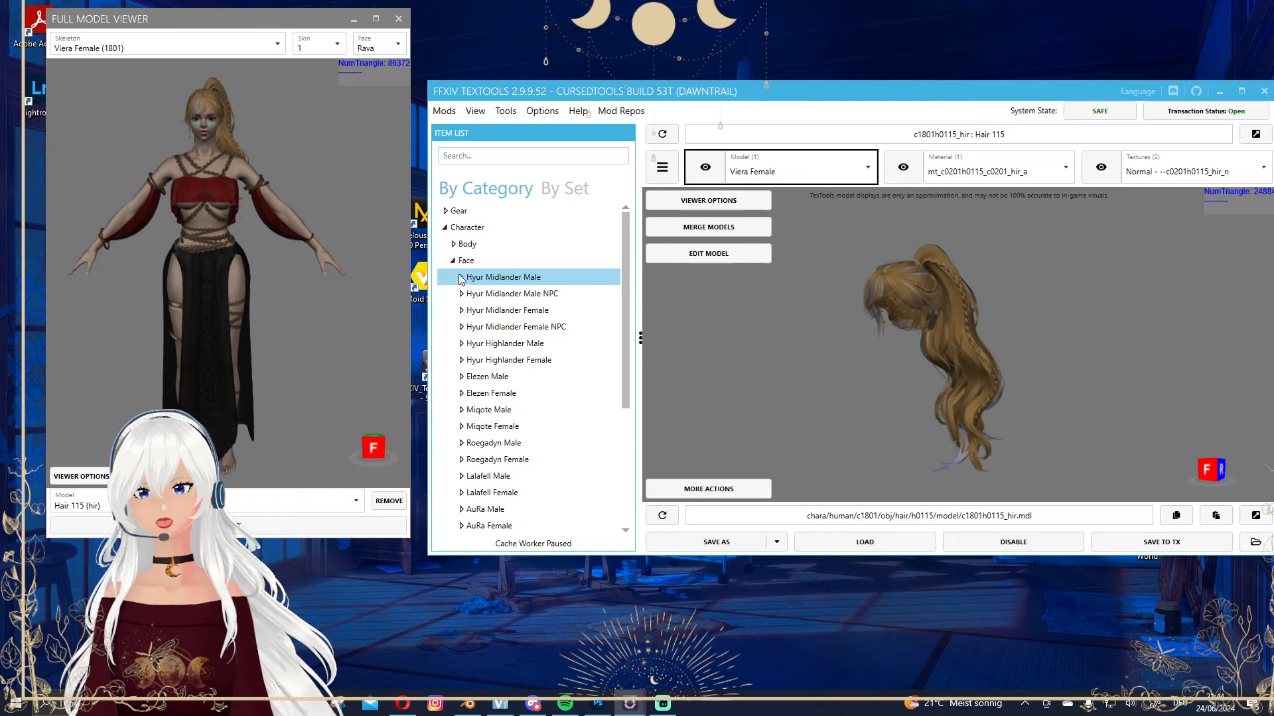
left_click(453, 260)
Display the diffuse texture of Viera Female Body 1 for the material Viera Female: B.
left_click(453, 244)
scroll(518, 425, "down", 3)
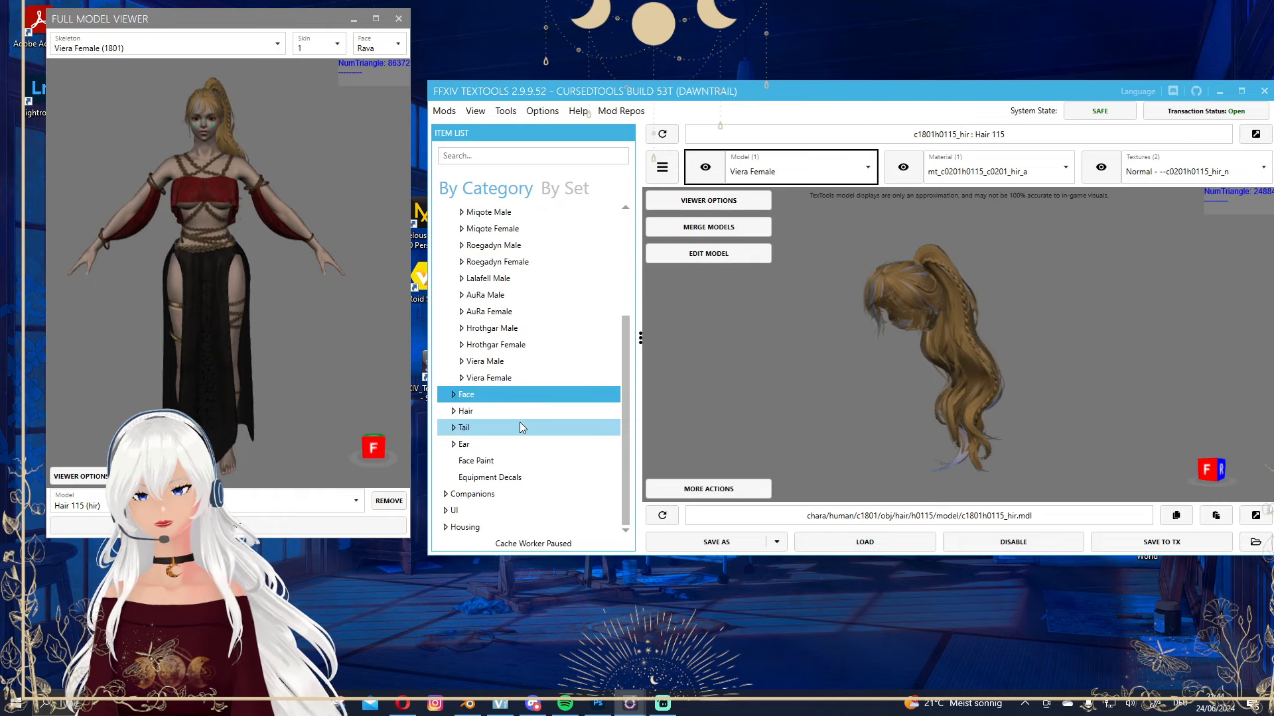
left_click(461, 378)
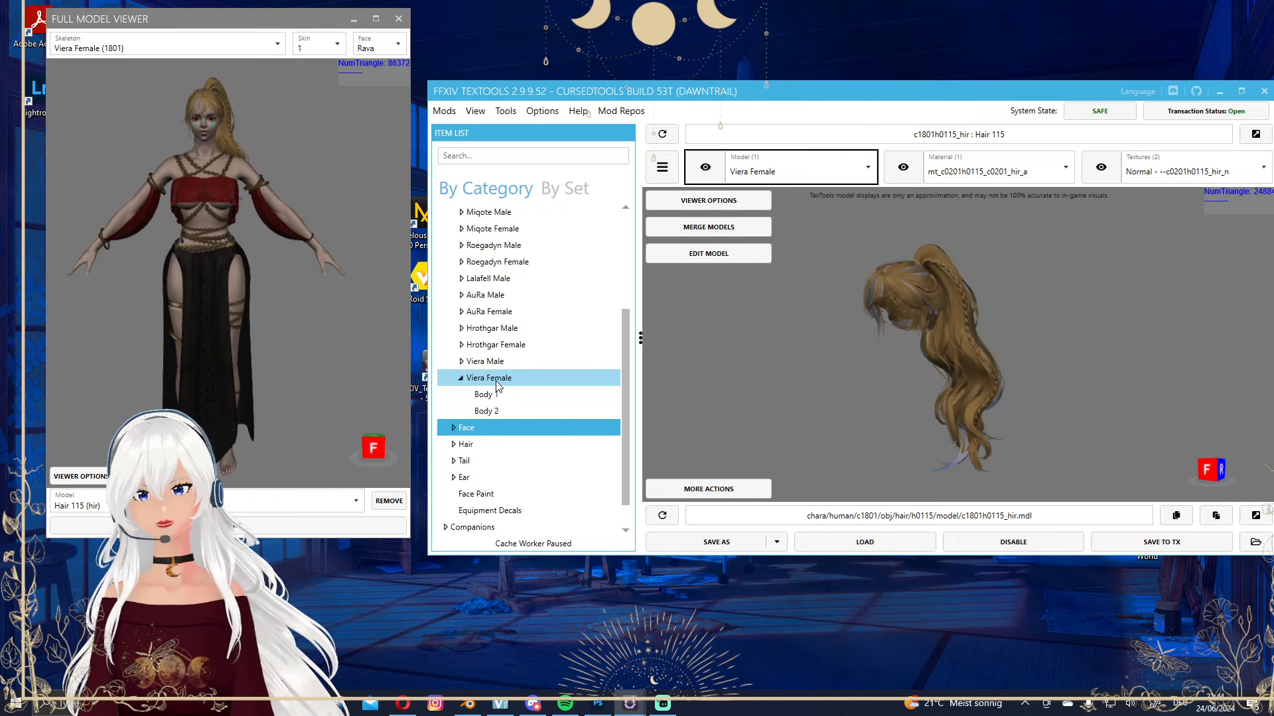
left_click(508, 394)
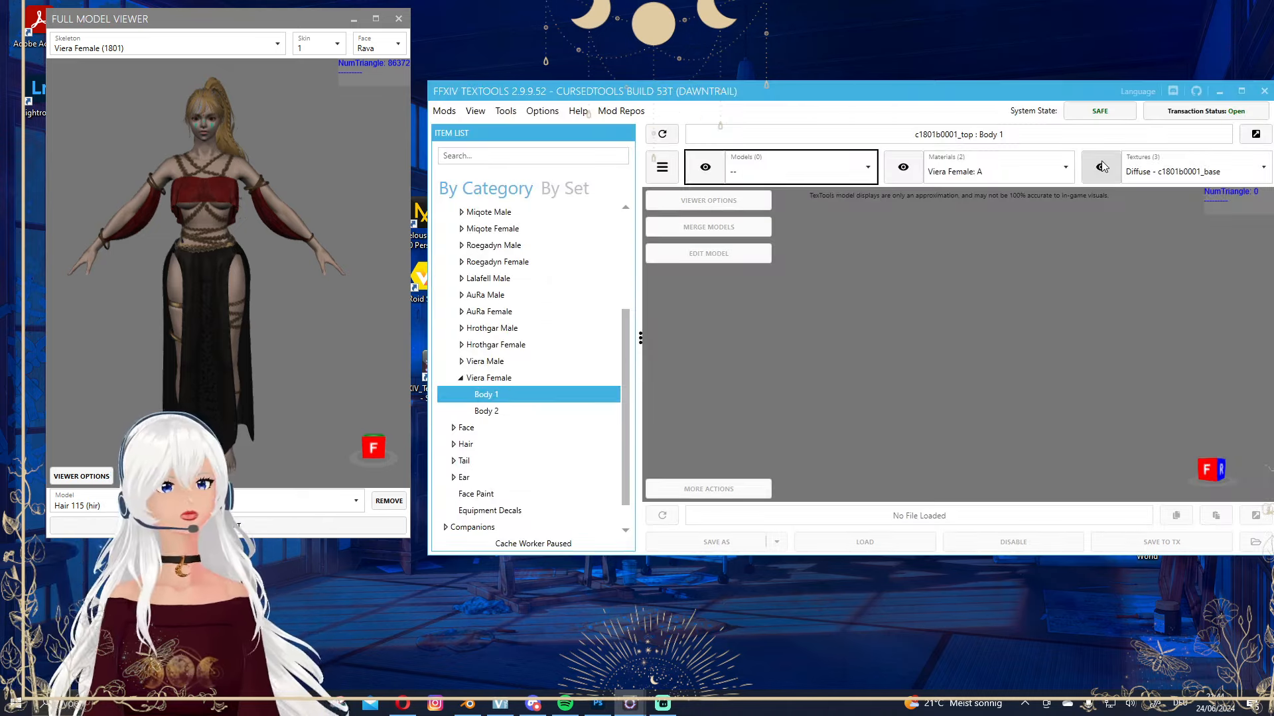
left_click(1101, 166)
left_click(1025, 171)
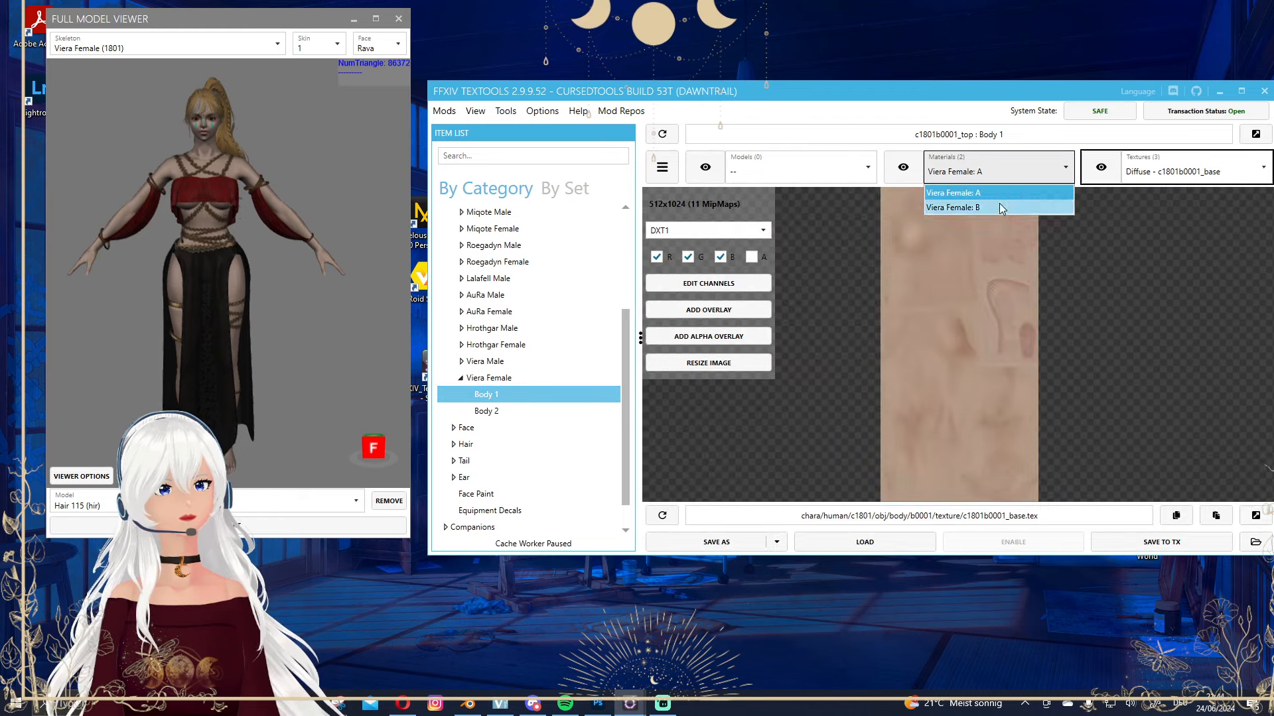
left_click(981, 207)
left_click(1101, 167)
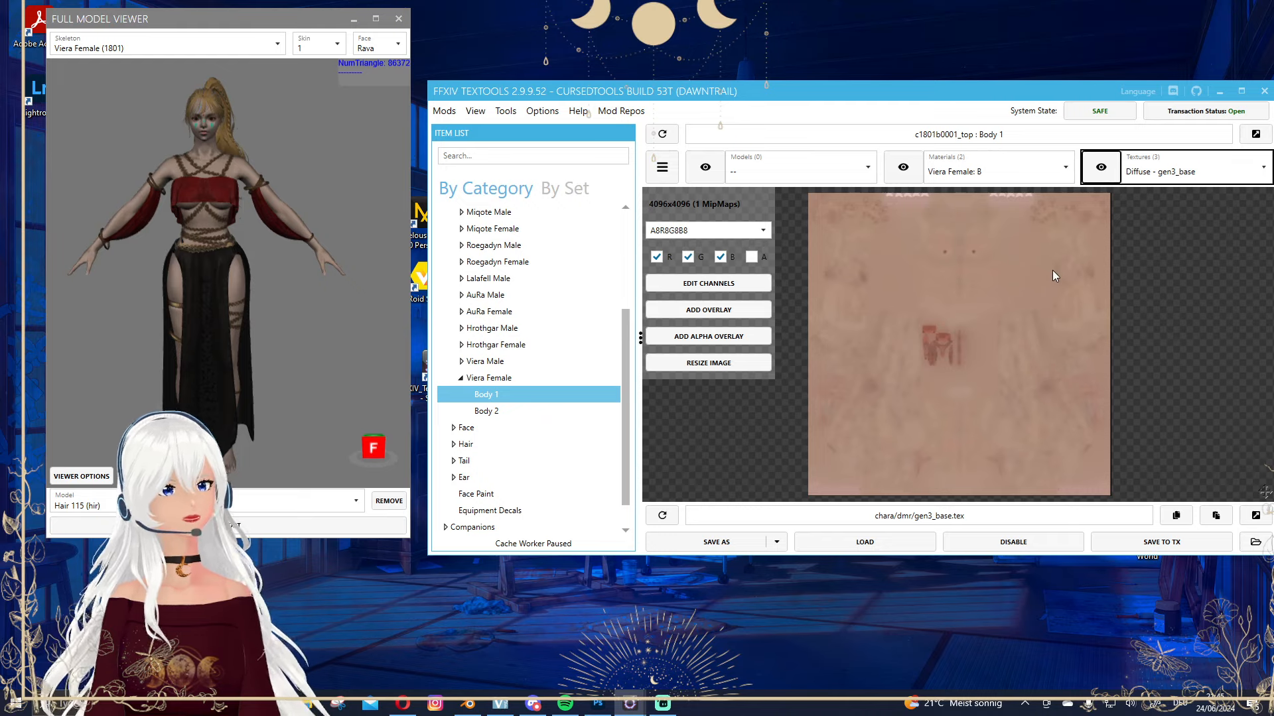
Search the export folder for "tattoo" and add the Skin_2D_View image as an overlay on the body's diffuse texture.
left_click(713, 309)
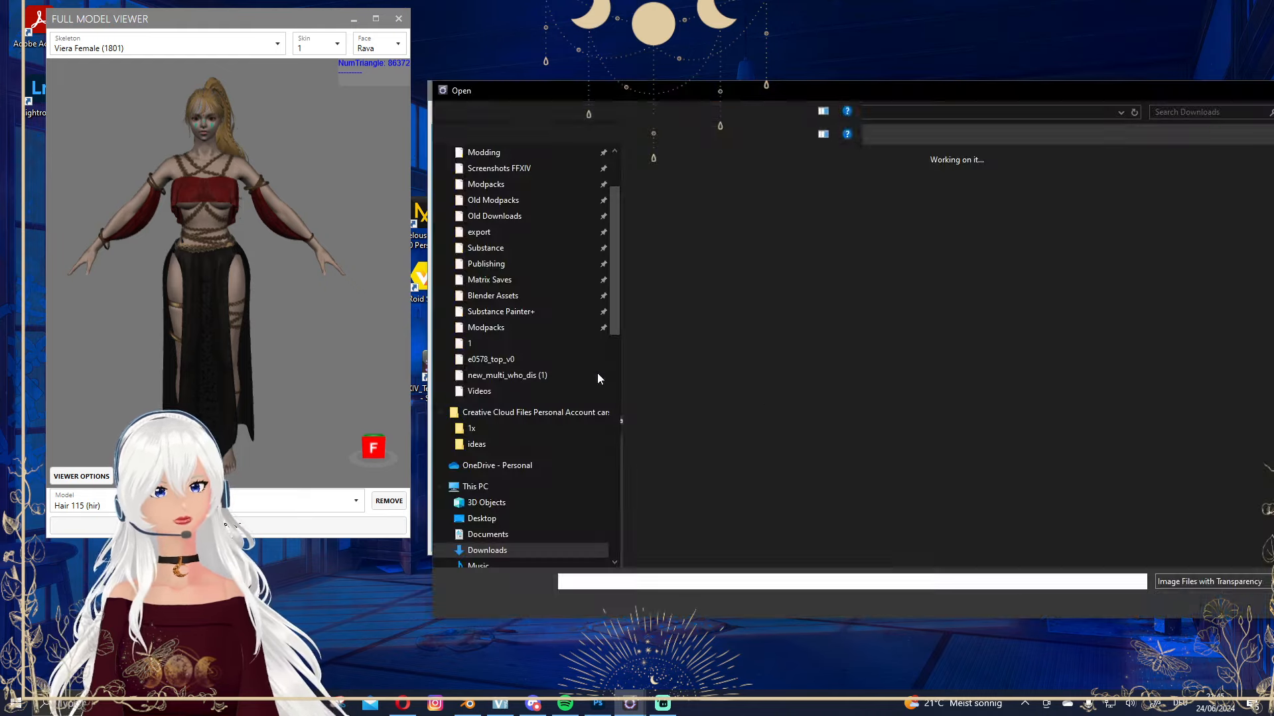
scroll(527, 264, "up", 1)
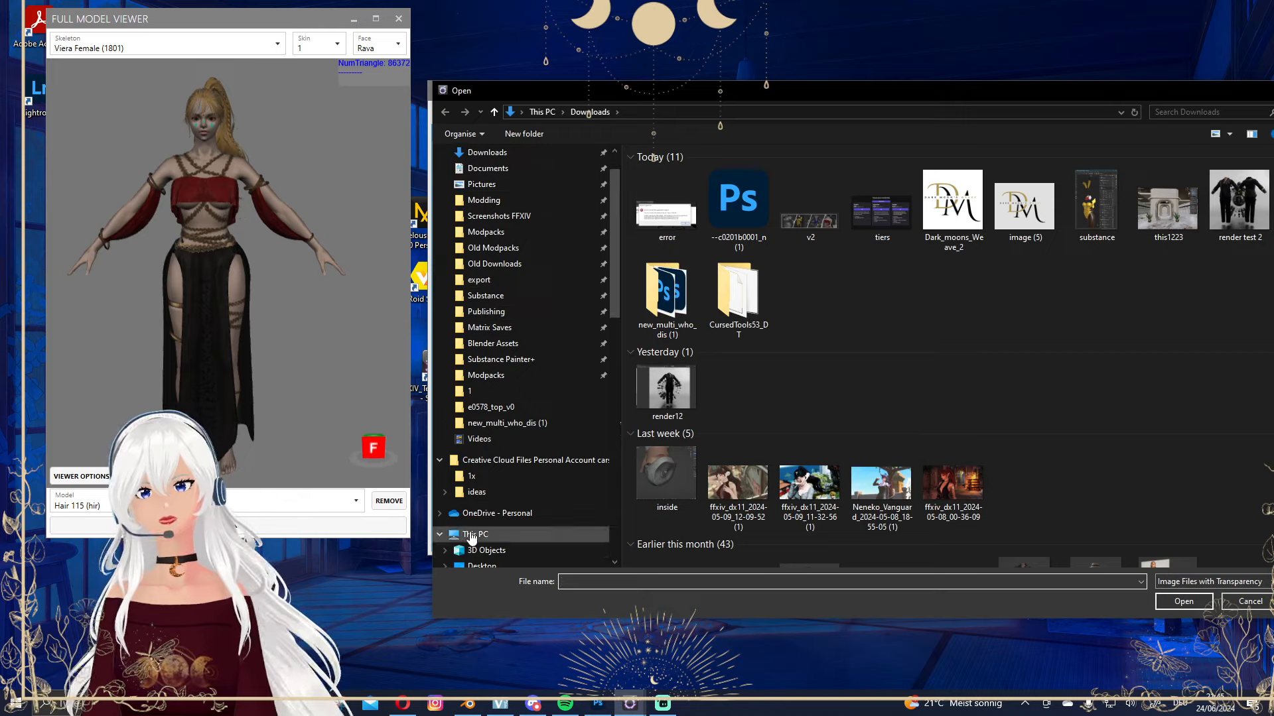
left_click(515, 279)
left_click(1188, 113)
type("tattoo")
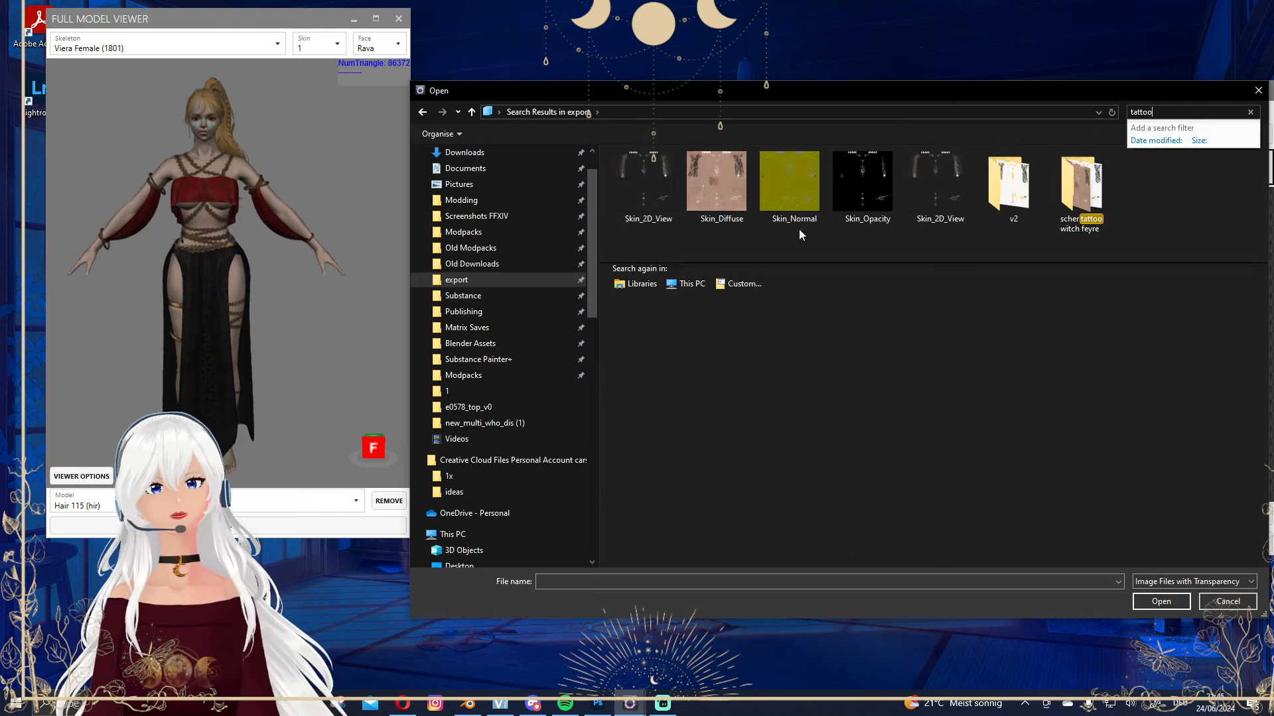
double_click(910, 200)
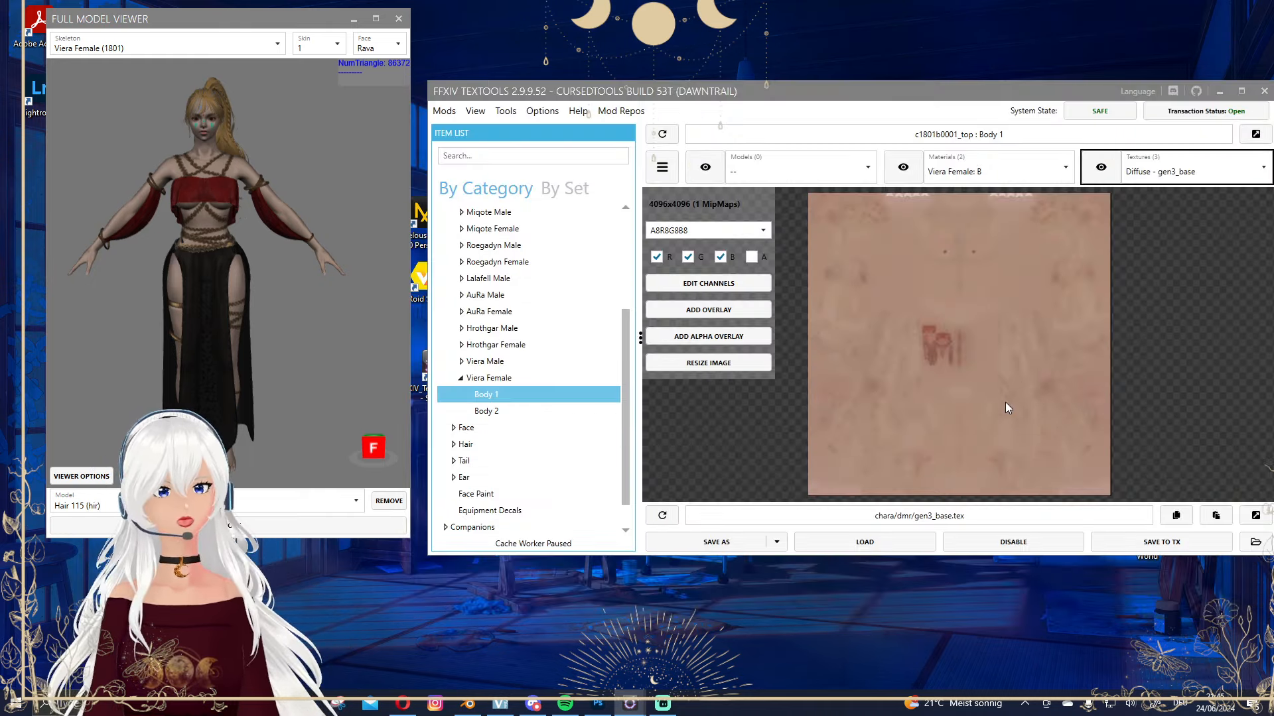
scroll(1012, 363, "down", 1)
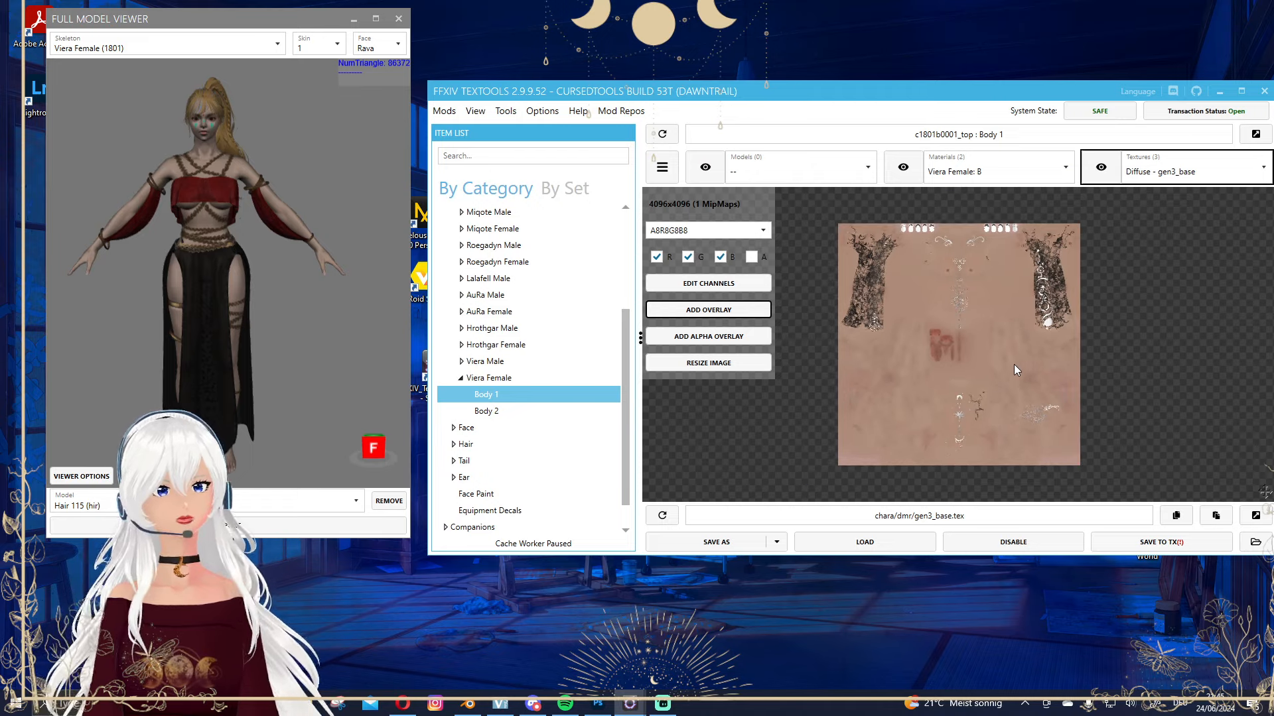
scroll(1014, 364, "up", 1)
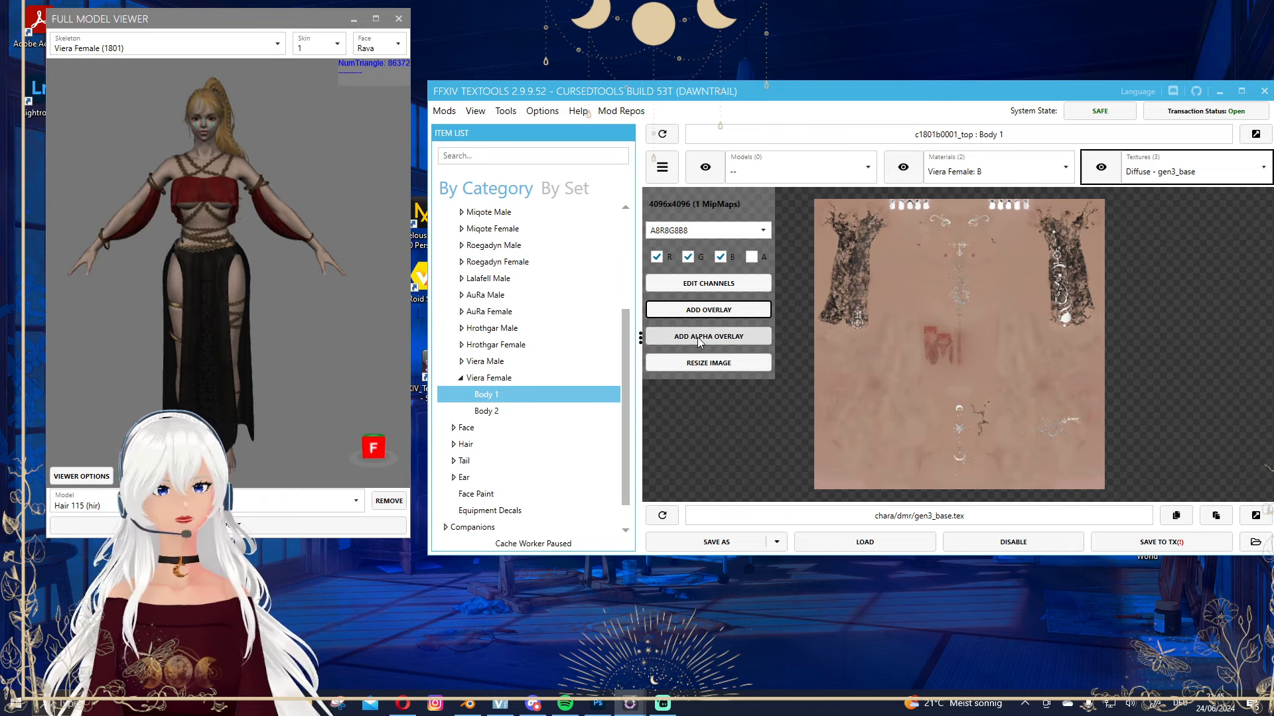
Examine the Channel Editor's options for the Red, Green and Blue channels and close it without applying changes.
left_click(721, 286)
left_click(826, 204)
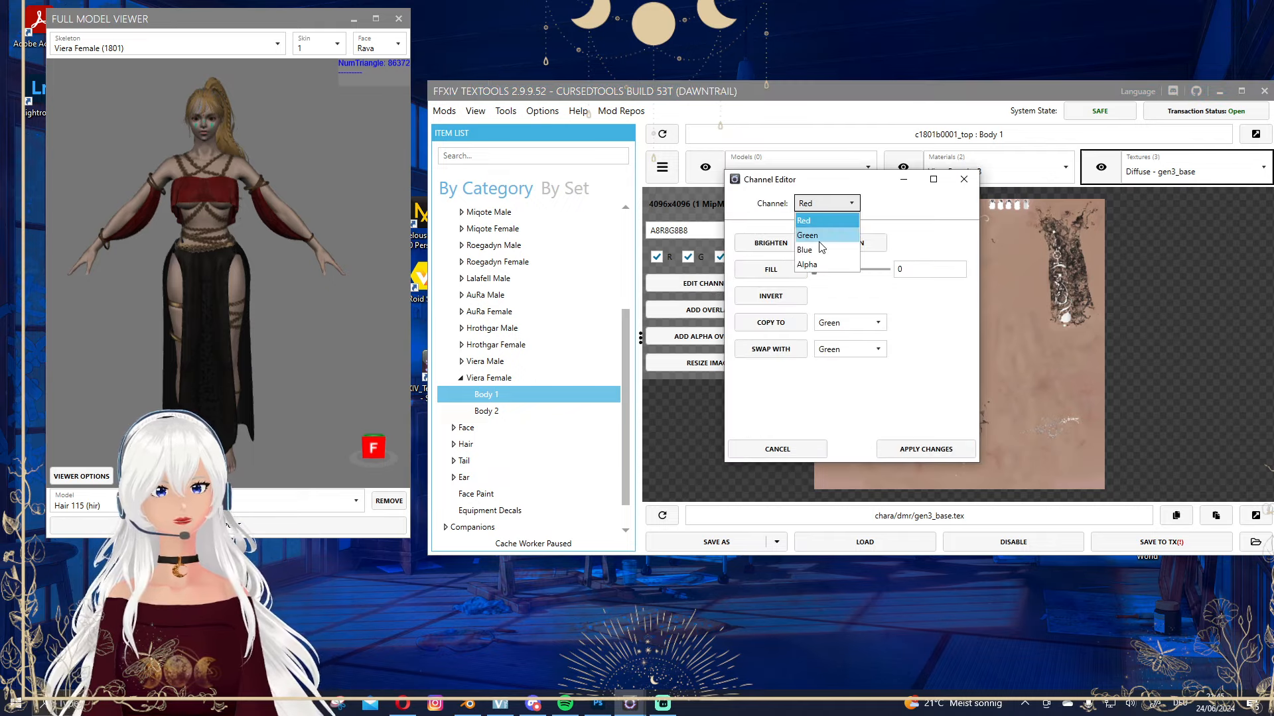
left_click(820, 239)
left_click(826, 204)
left_click(825, 251)
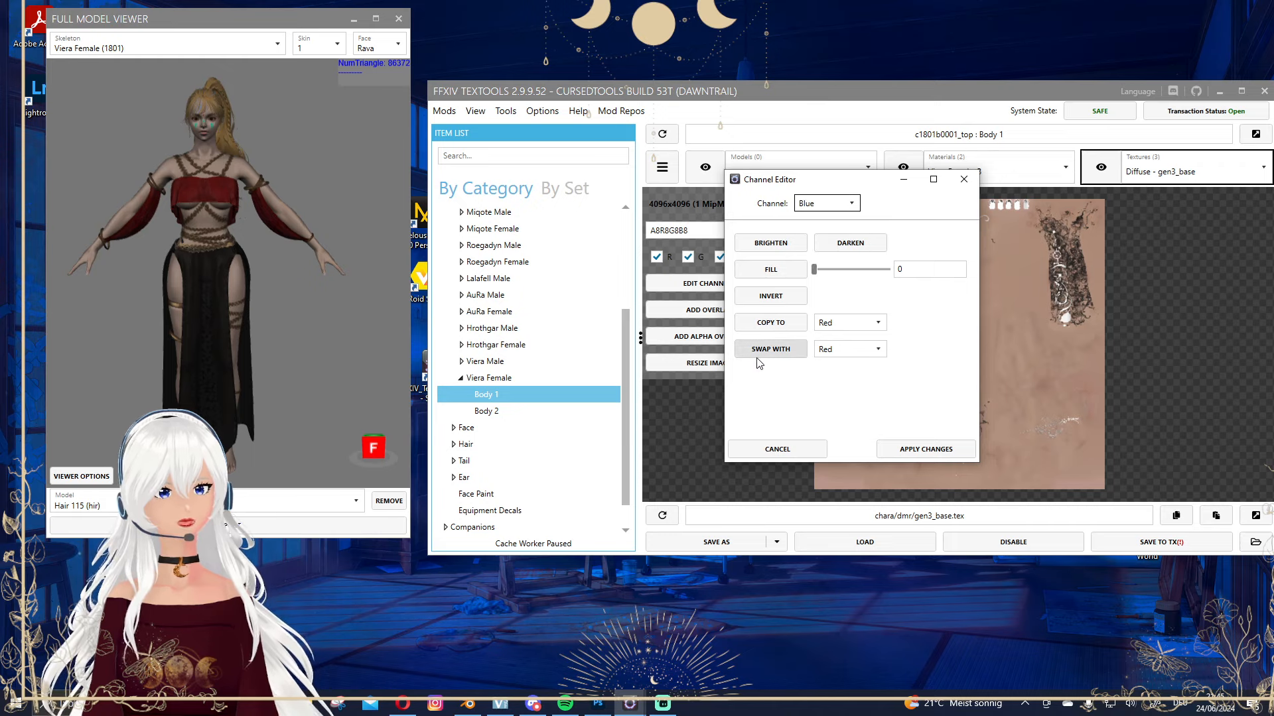
left_click(964, 180)
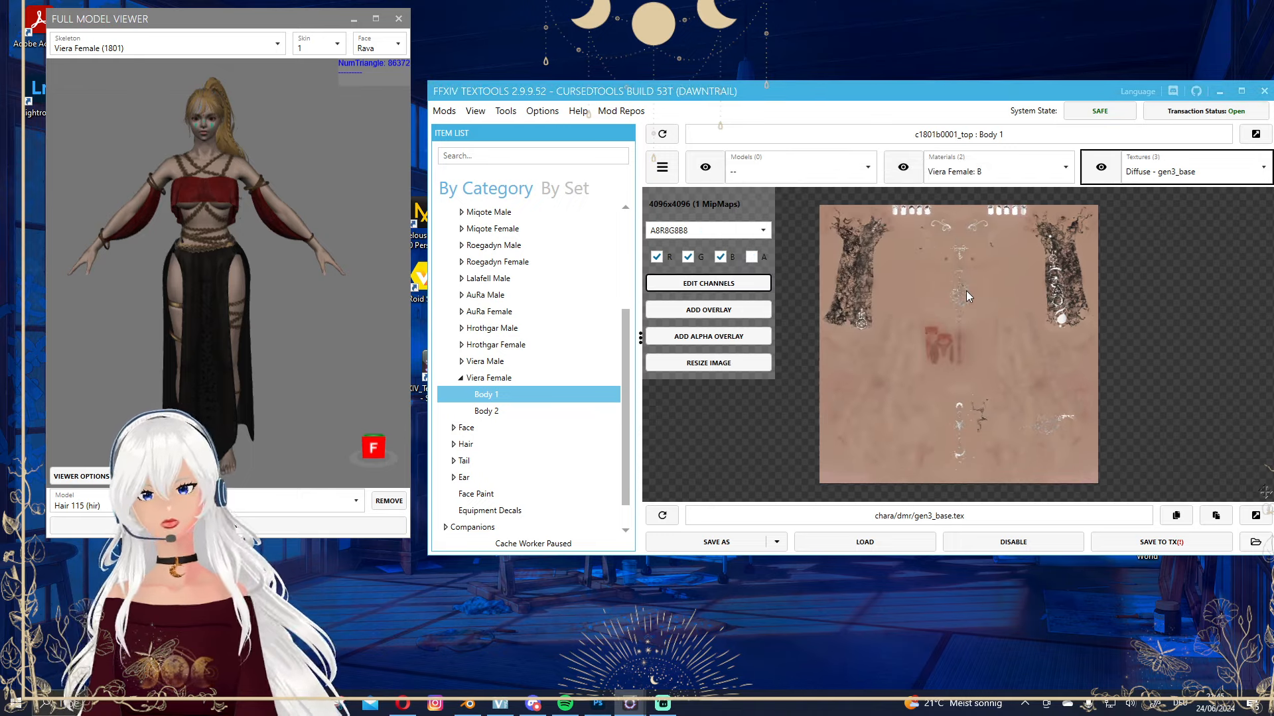
Turn the assembled character slightly and examine the Full Model Viewer's viewer options before closing them.
mouse_move(272, 251)
left_mouse_down()
mouse_move(319, 258)
mouse_move(273, 265)
mouse_move(288, 264)
mouse_move(338, 246)
mouse_move(266, 249)
left_mouse_up()
left_click(78, 476)
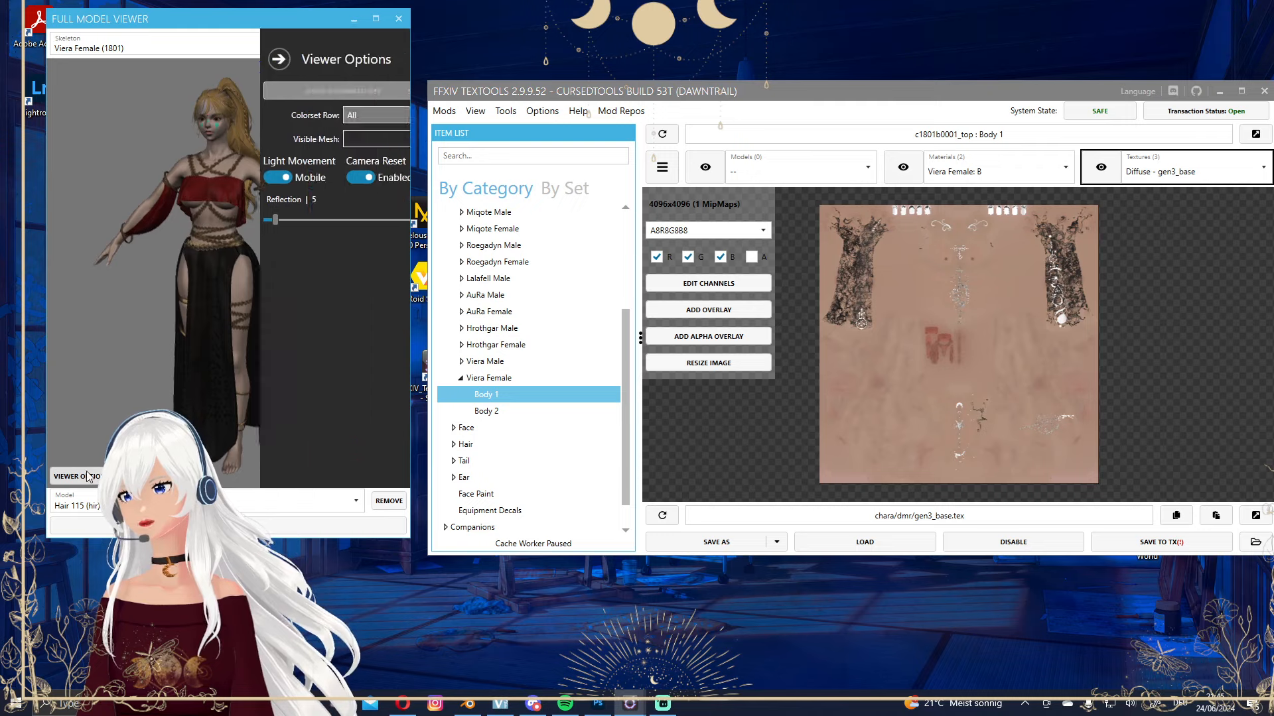
left_click(79, 476)
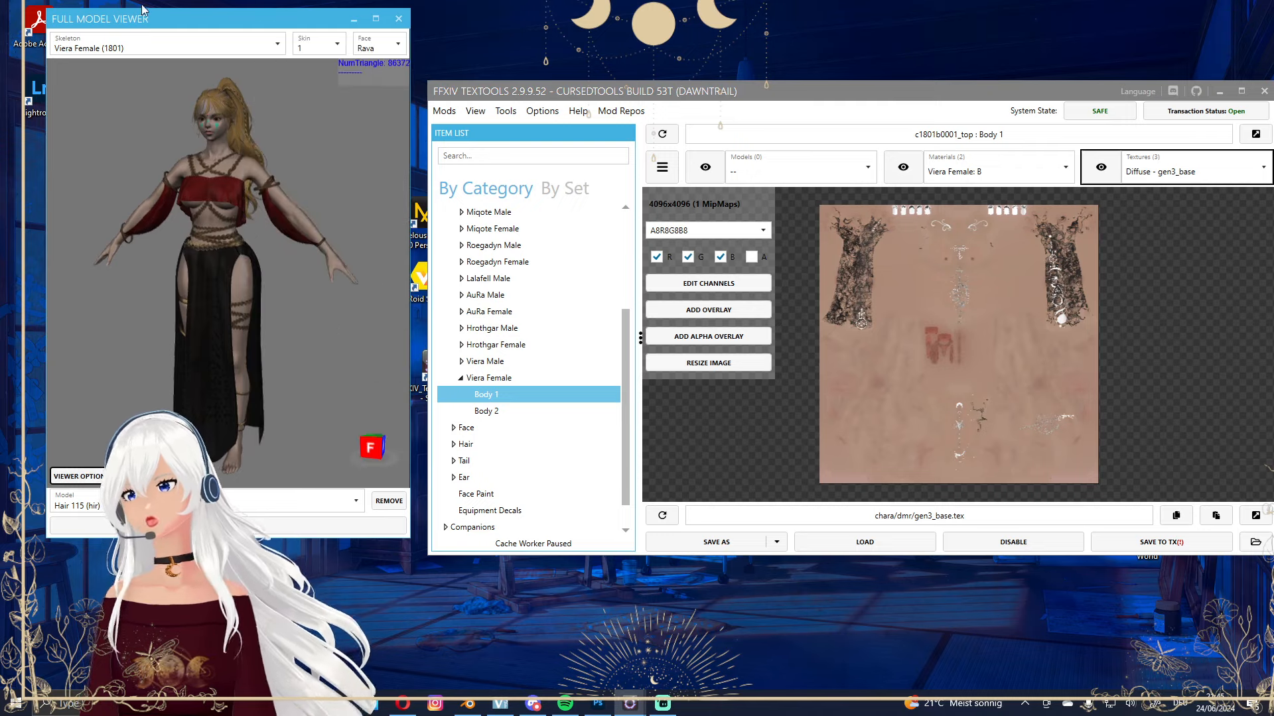
Try the Hyur Midlander Female (0201) skeleton in the Full Model Viewer and return to Viera Female (1801).
left_click(176, 45)
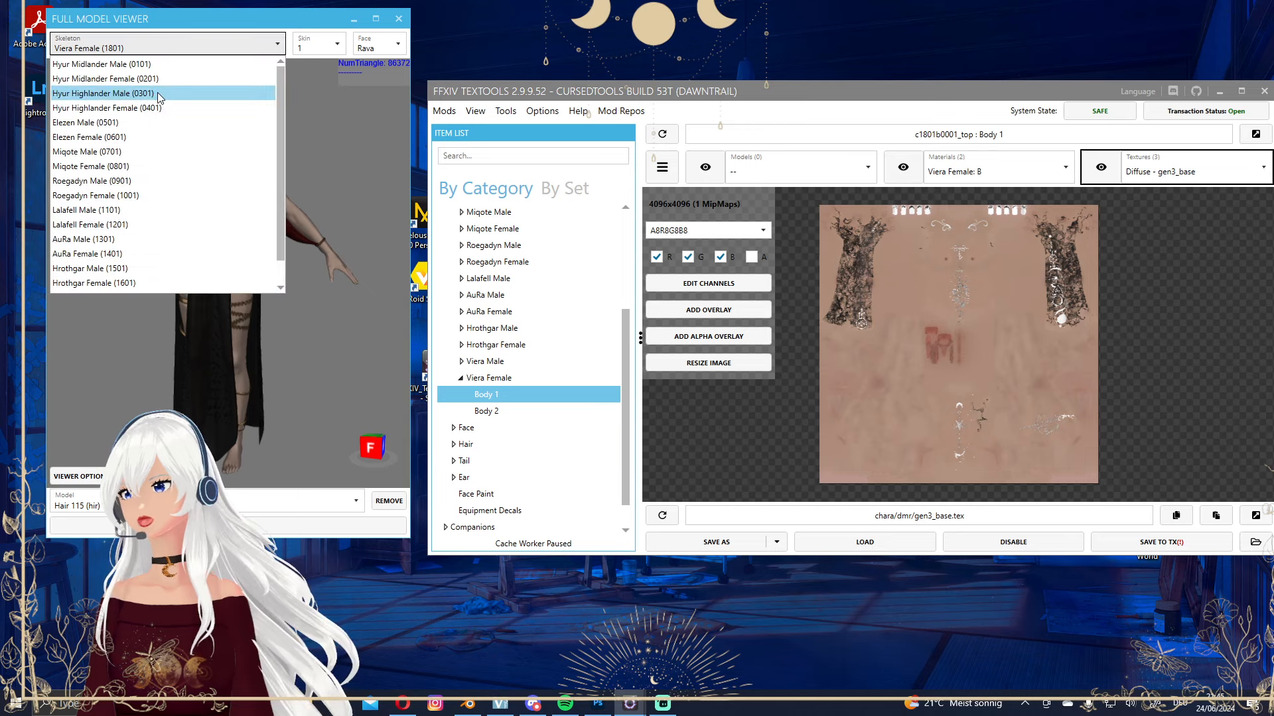
left_click(162, 79)
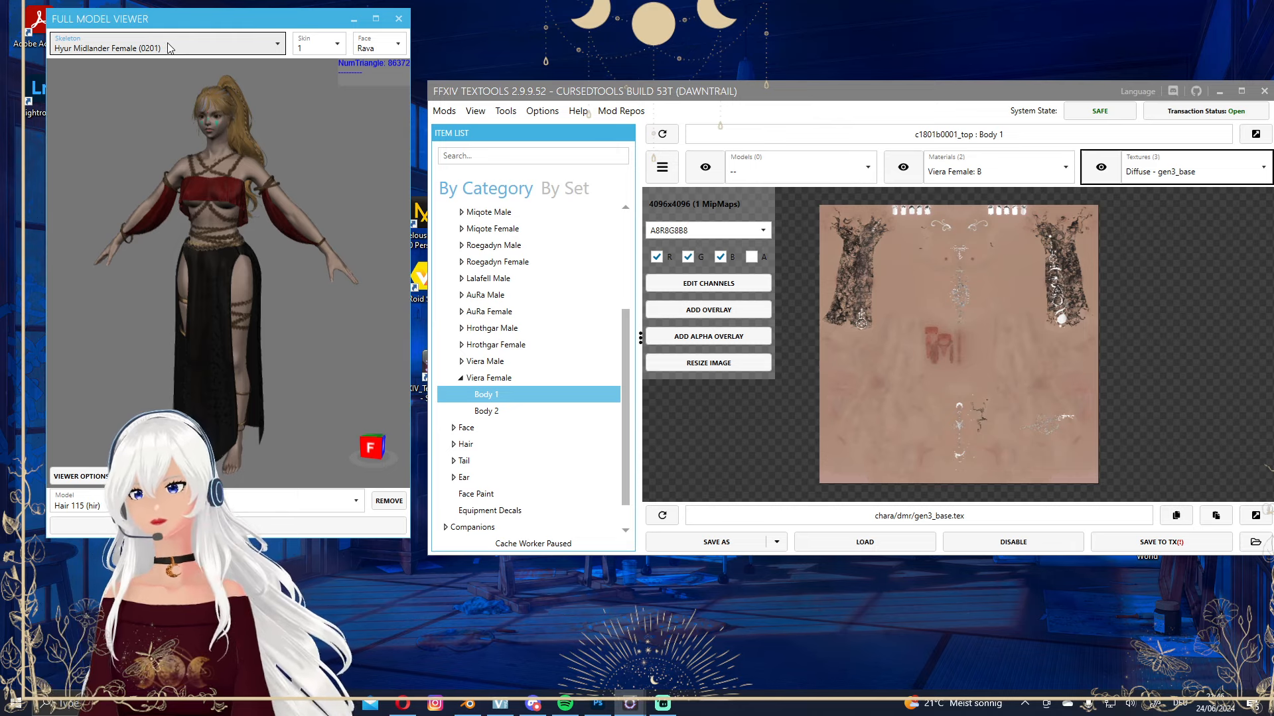
left_click(169, 47)
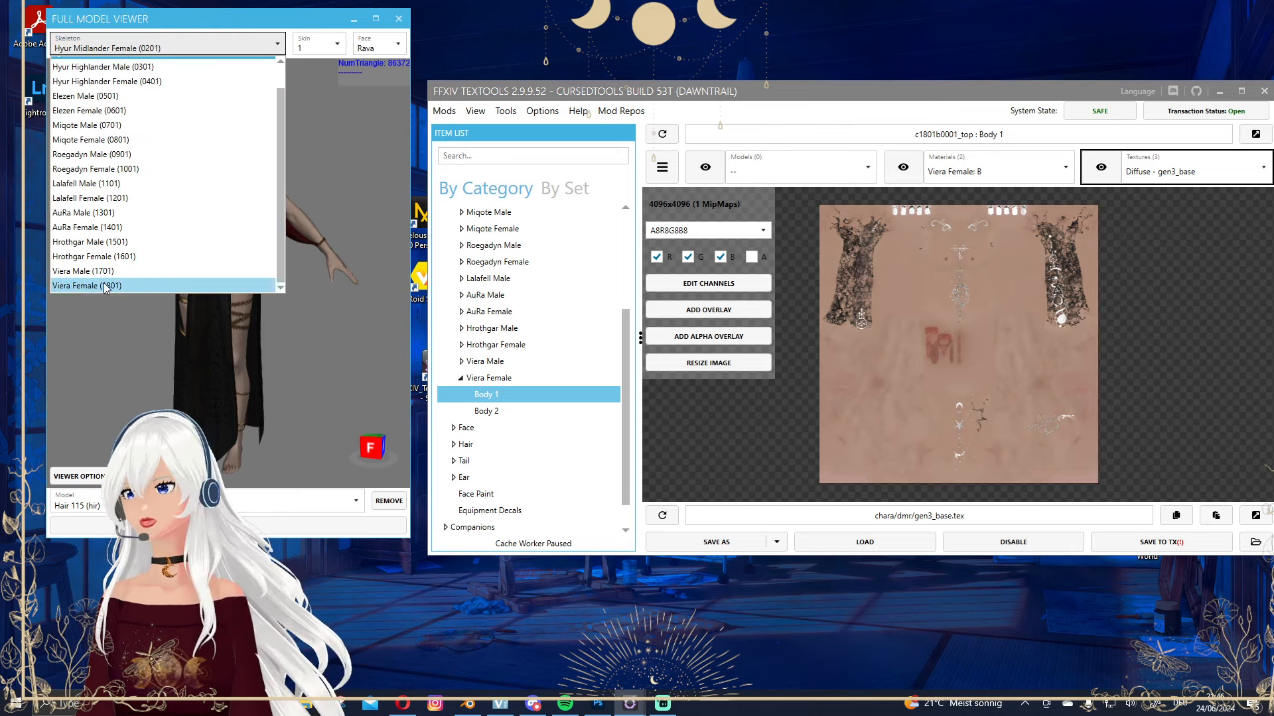
left_click(104, 285)
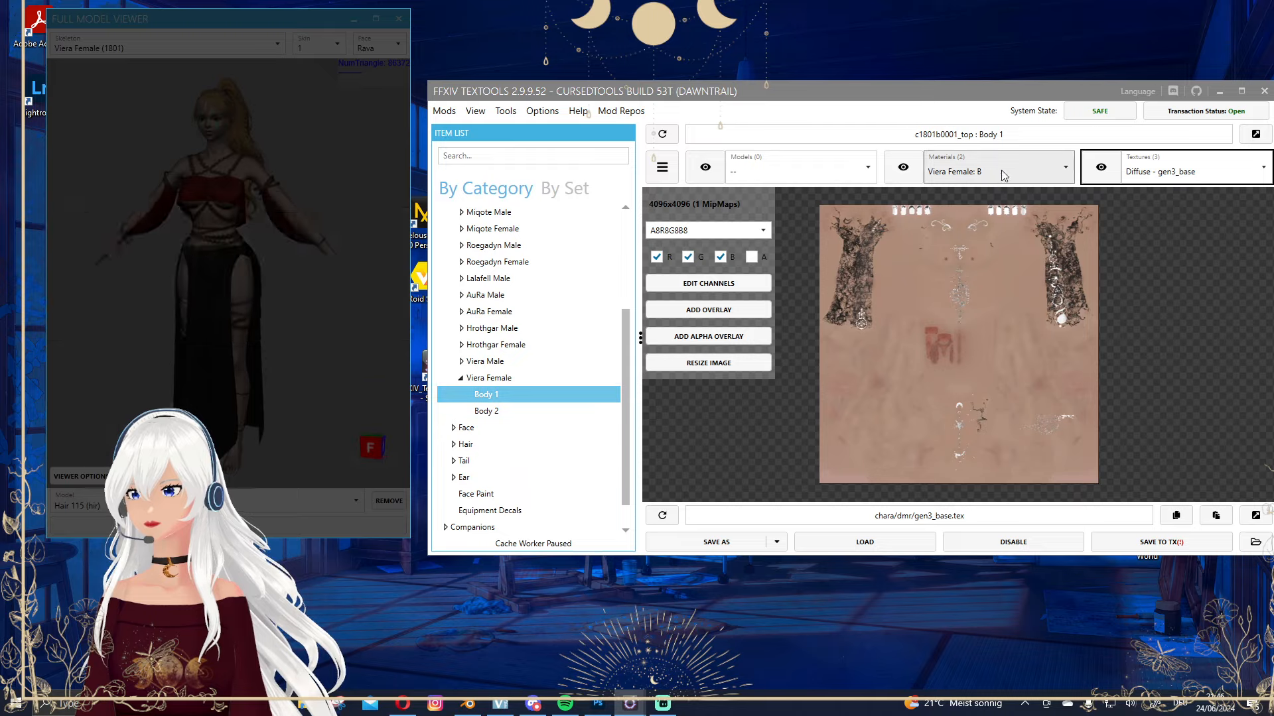
Save the tattoo-overlaid gen3_base diffuse texture of Viera Female Body 1 to the open transaction.
mouse_move(229, 273)
right_mouse_down()
mouse_move(383, 271)
mouse_move(234, 282)
right_mouse_up()
scroll(233, 283, "down", 3)
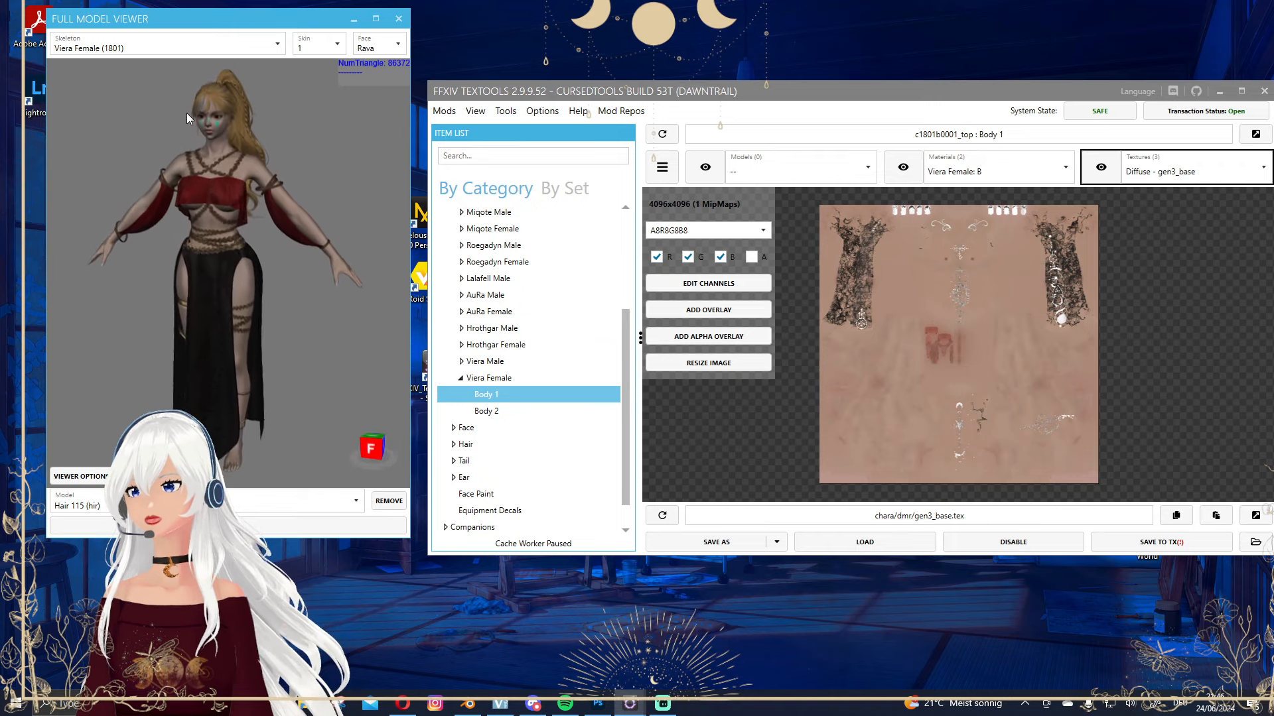
left_click(1020, 382)
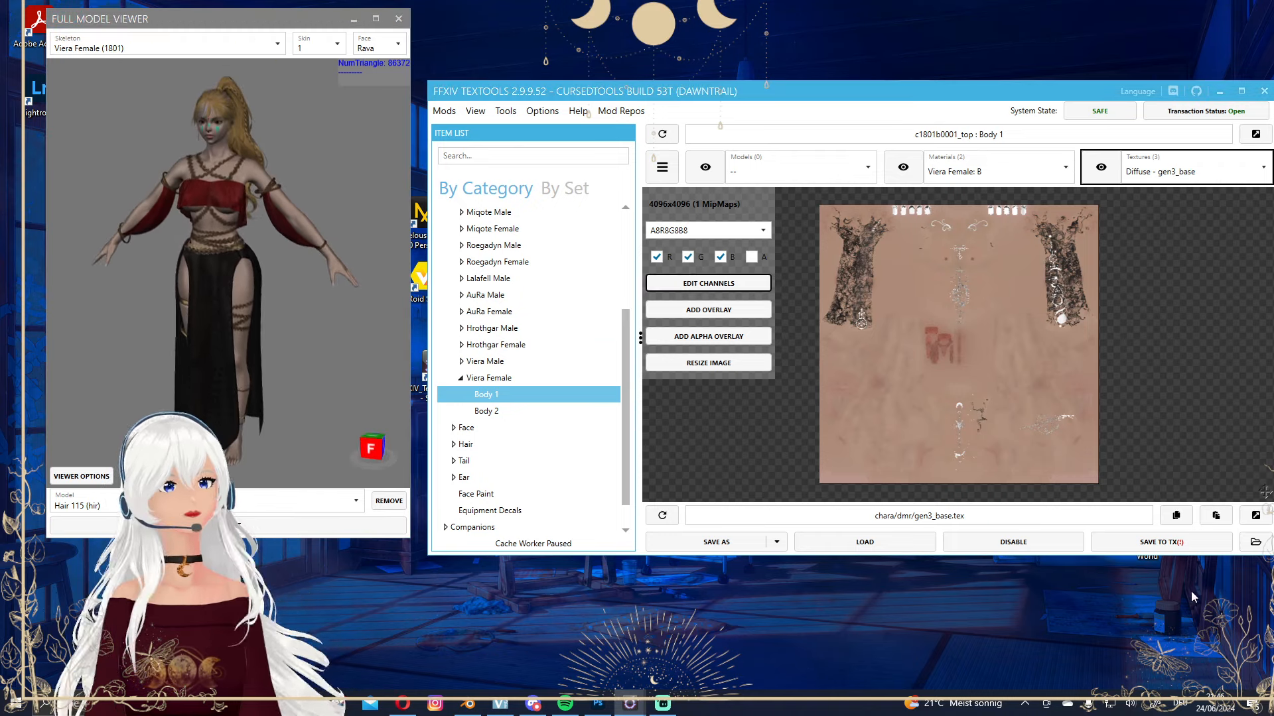
left_click(1171, 544)
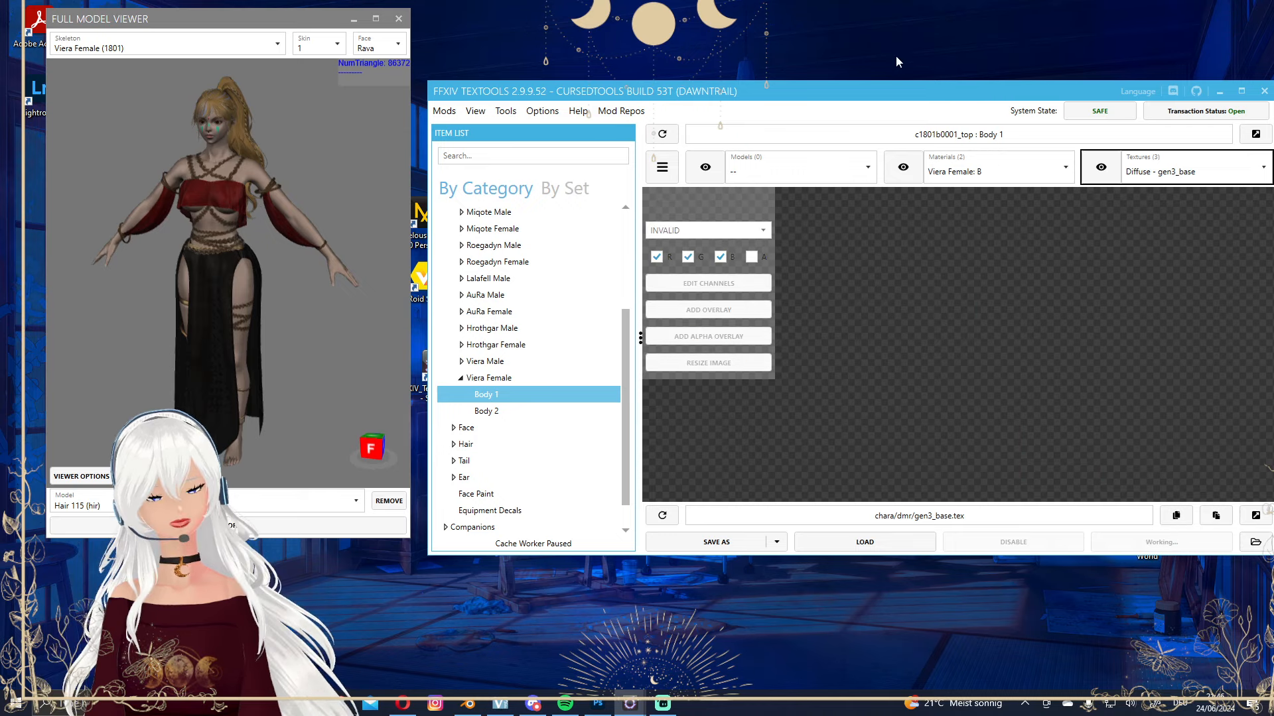
Refresh the assembled character by switching the skeleton to Hyur Midlander Female (0201) and back to Viera Female (1801), and inspect the tattooed body.
left_click(169, 44)
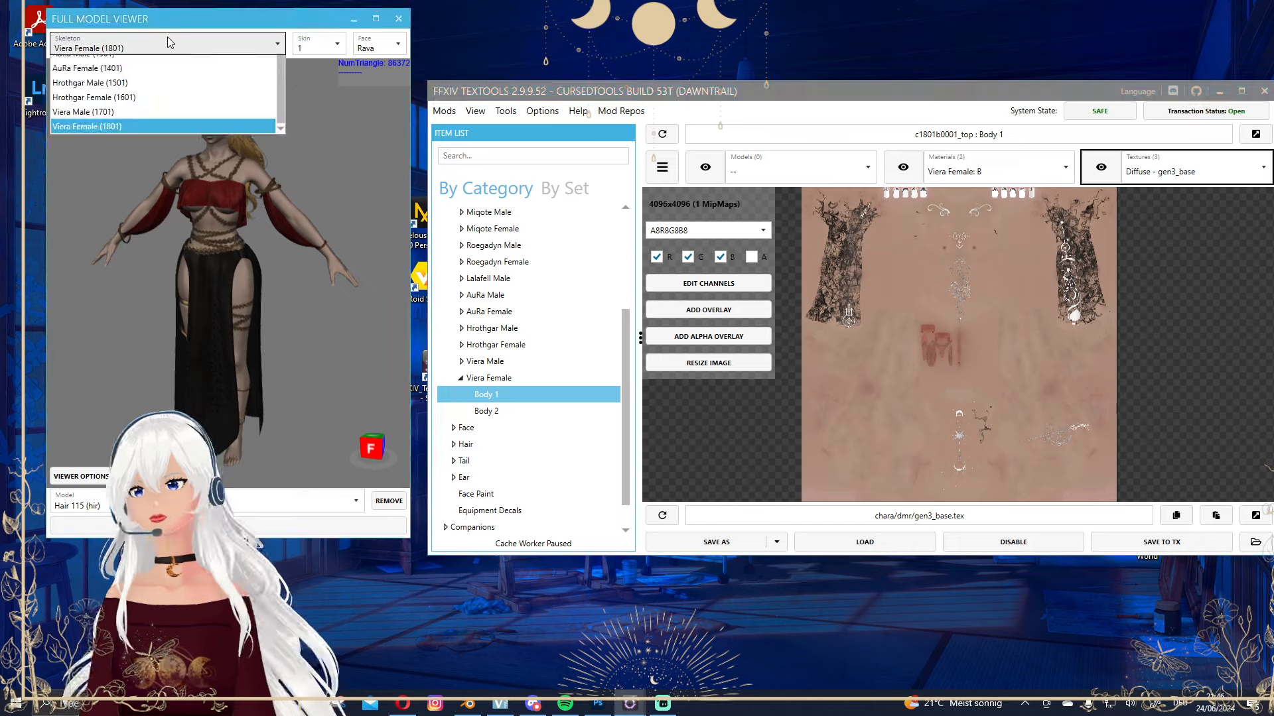
scroll(147, 122, "up", 1)
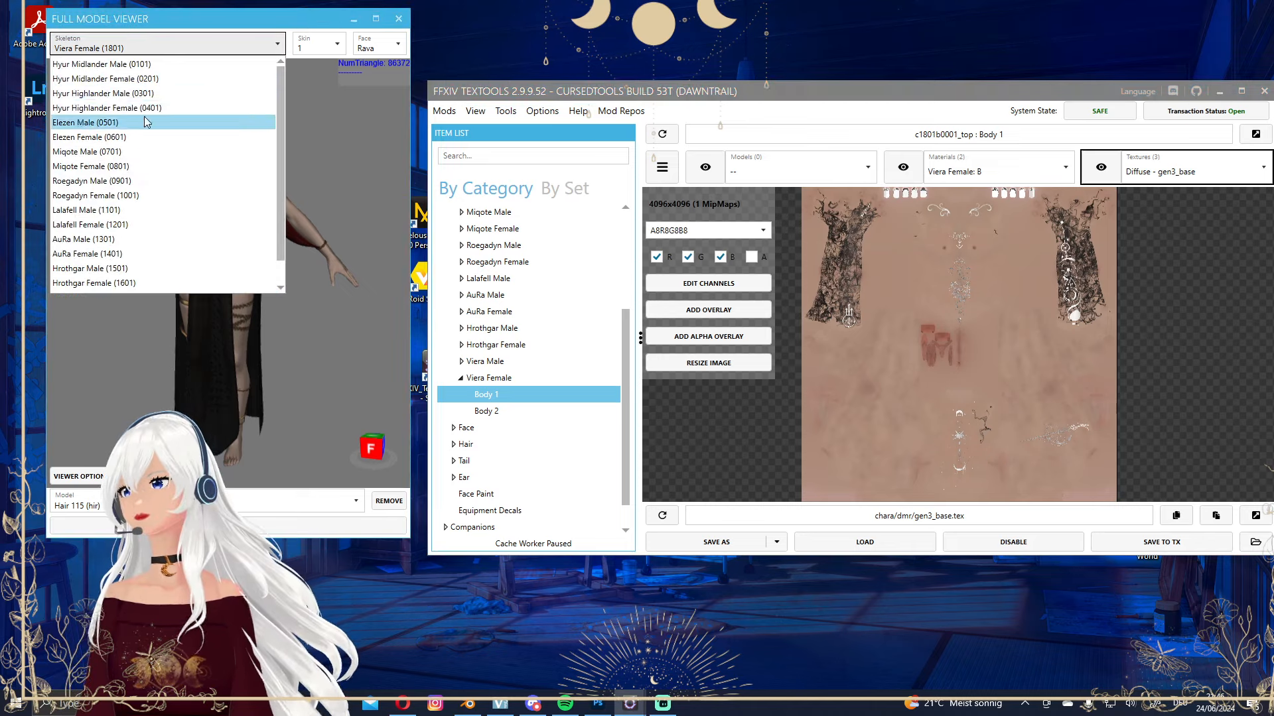
left_click(85, 80)
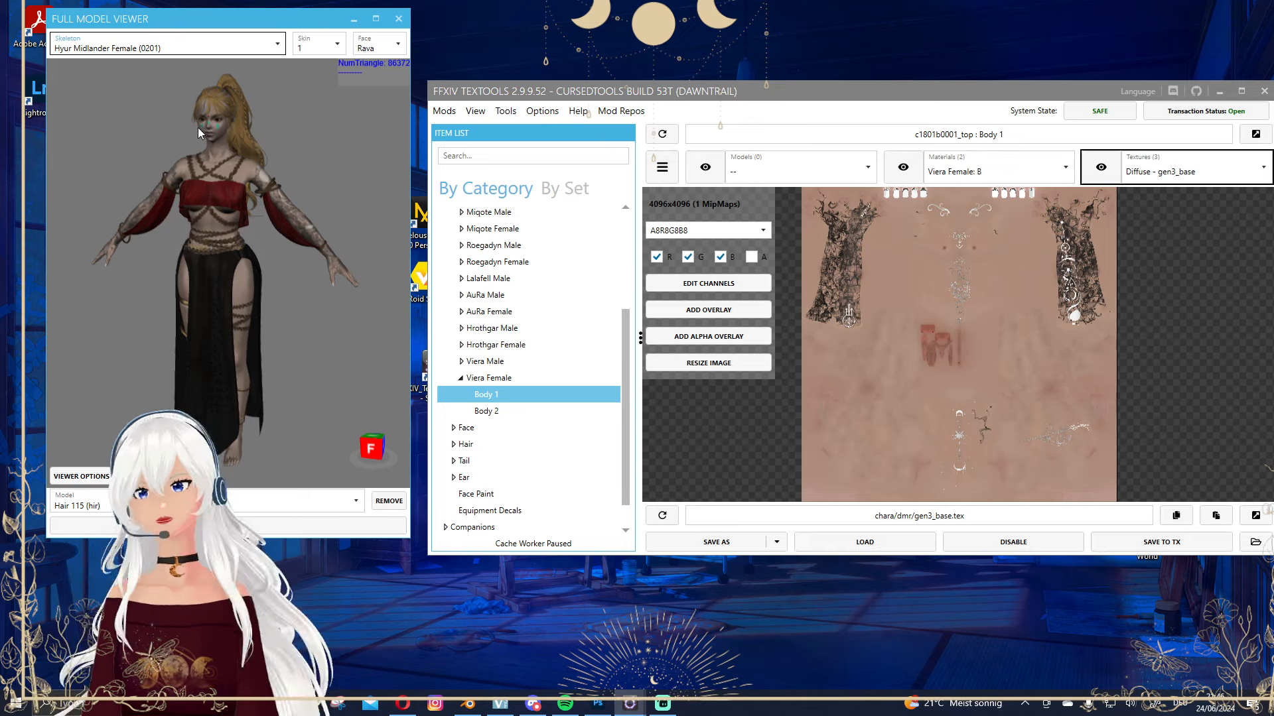
left_click(211, 47)
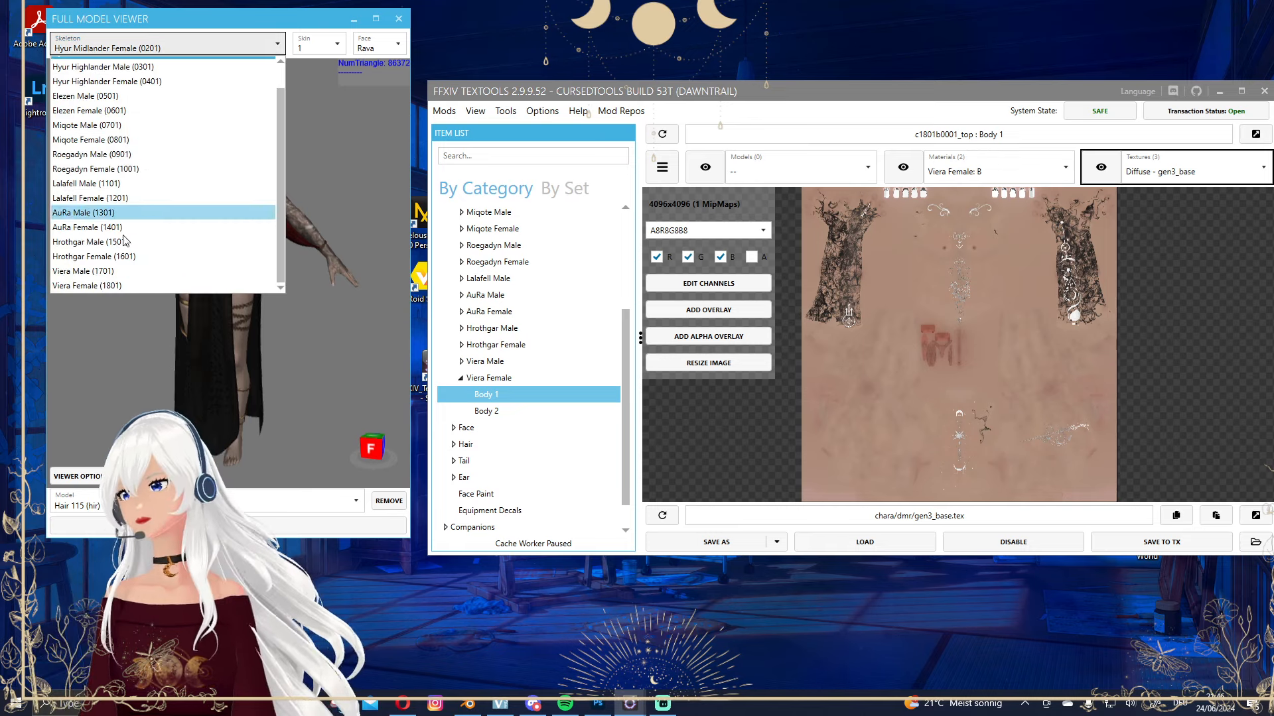
left_click(92, 286)
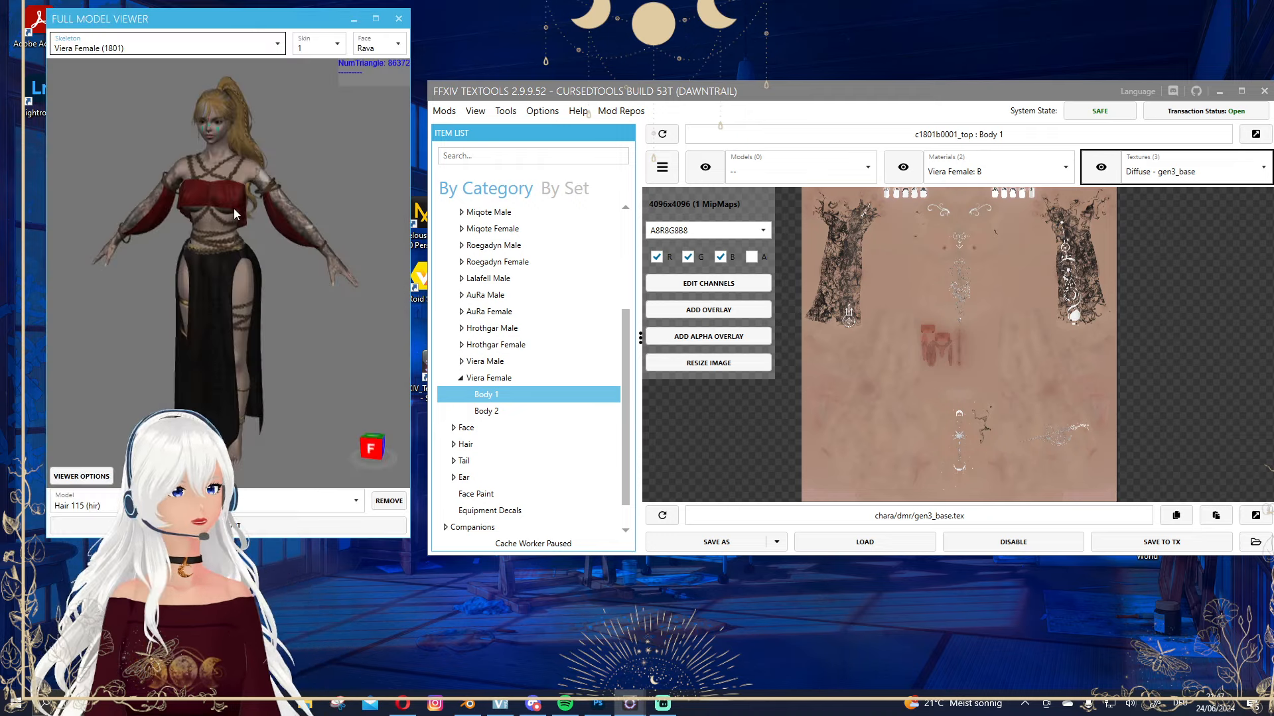
left_click_drag(233, 210, 259, 217)
scroll(318, 232, "up", 3)
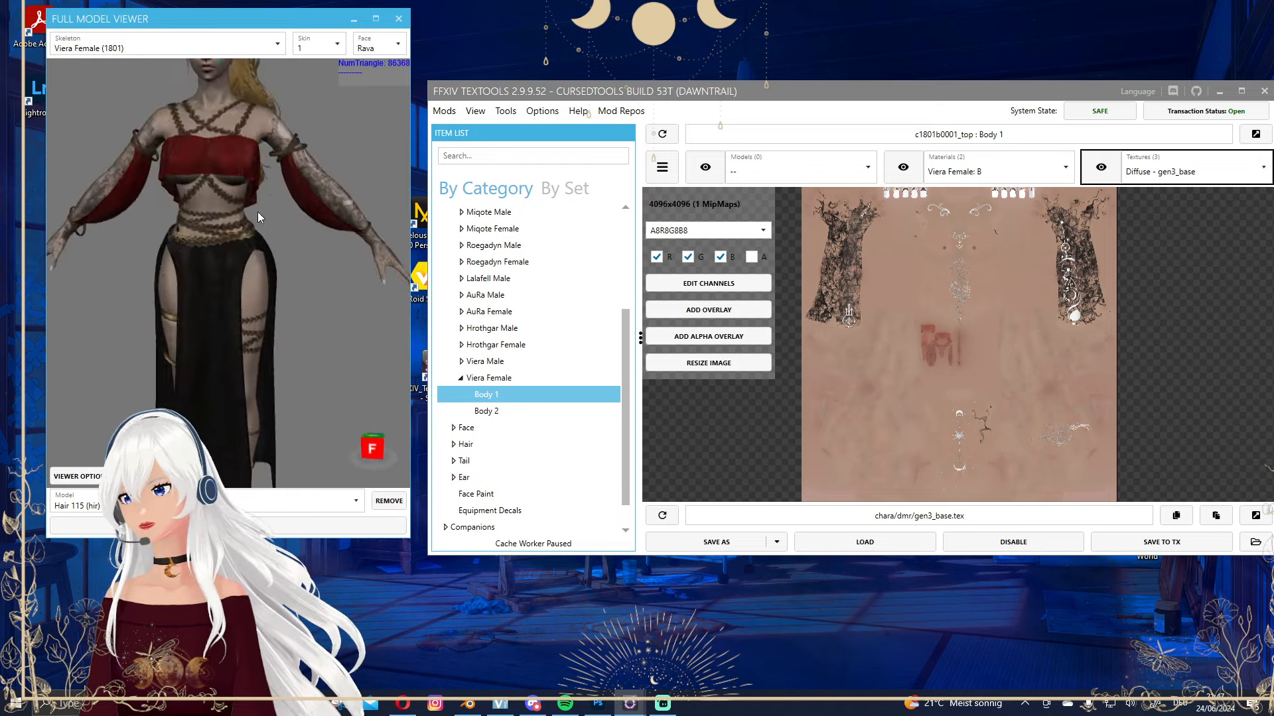
scroll(260, 222, "down", 3)
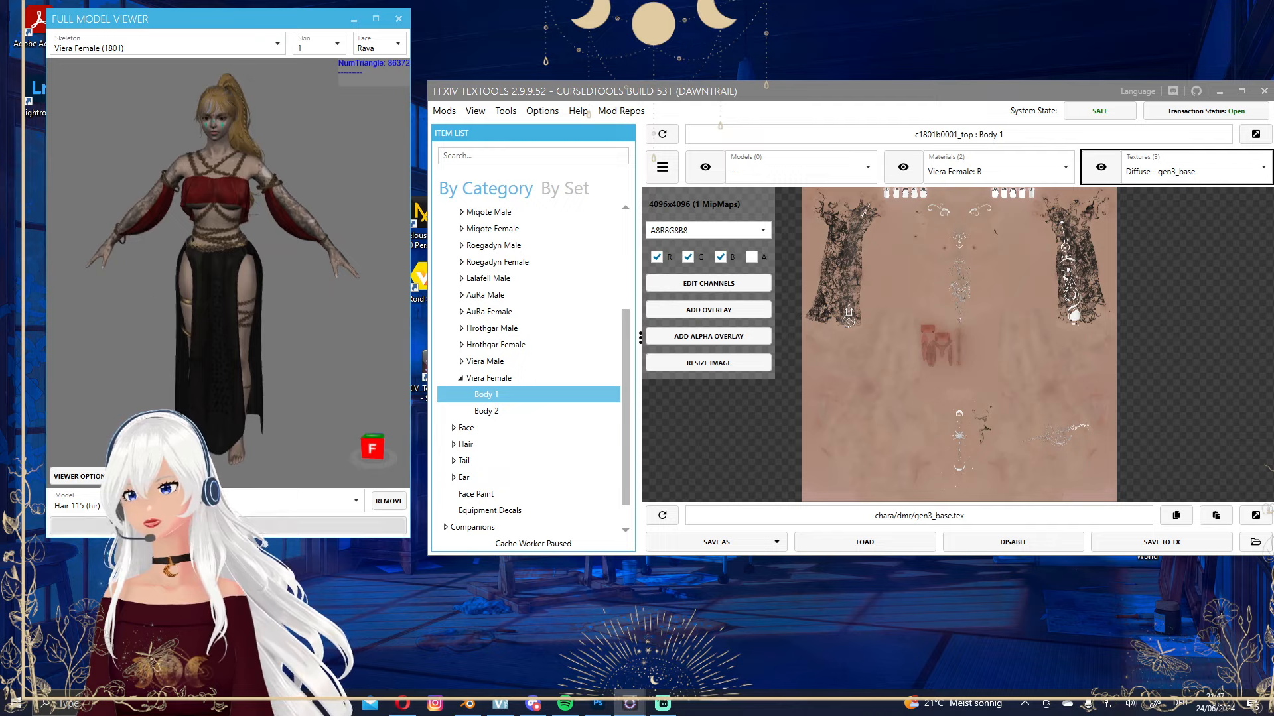
Export the assembled full model under the name "dancing scher".
left_click(160, 526)
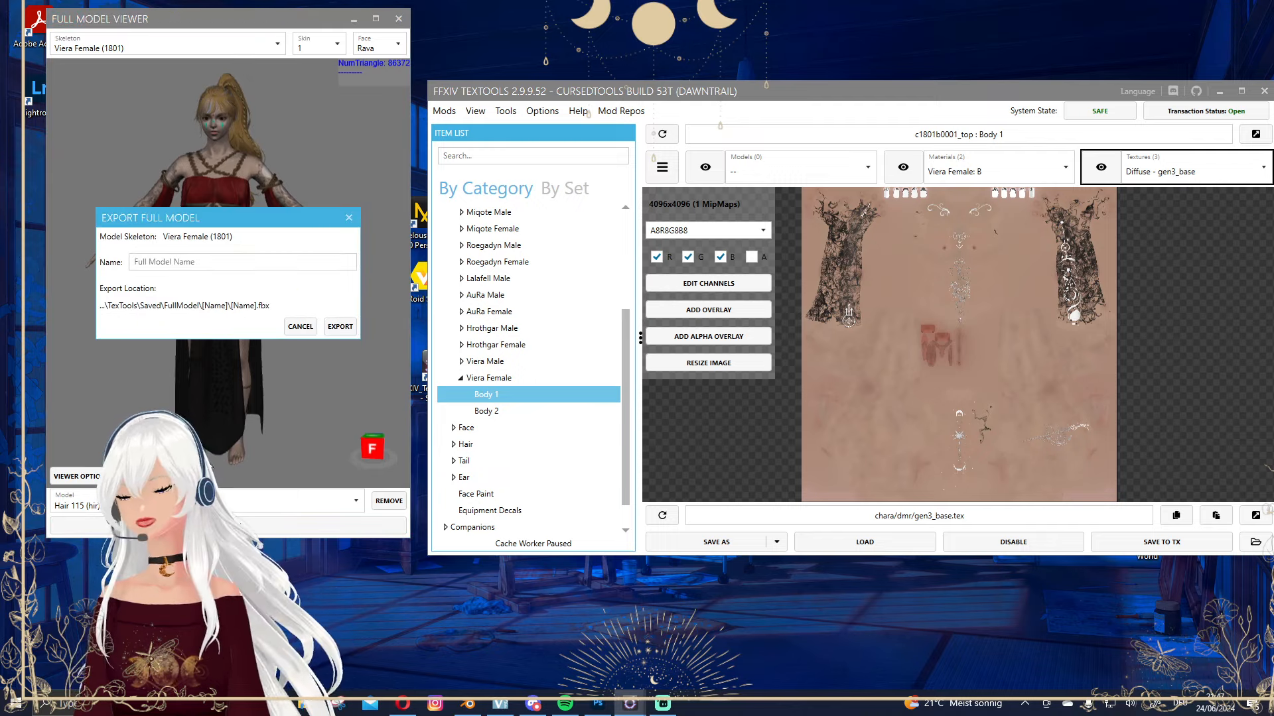
left_click(181, 262)
type("d")
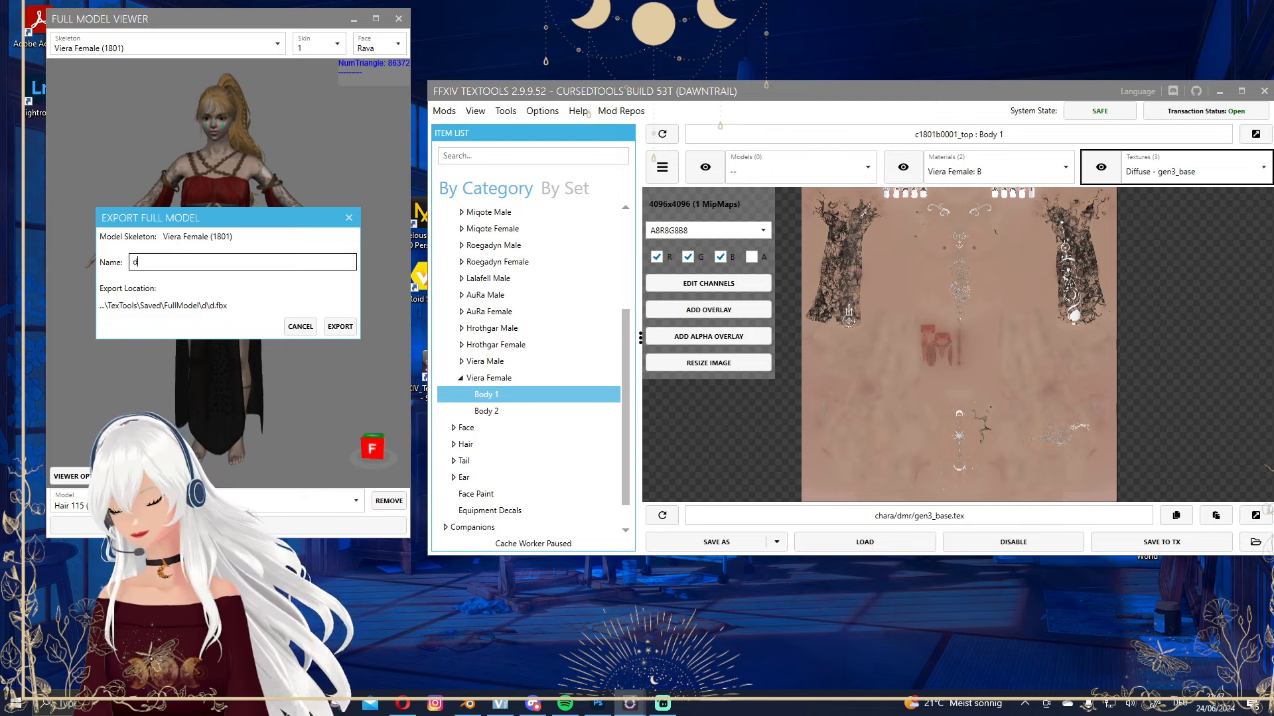
type("ancing scher")
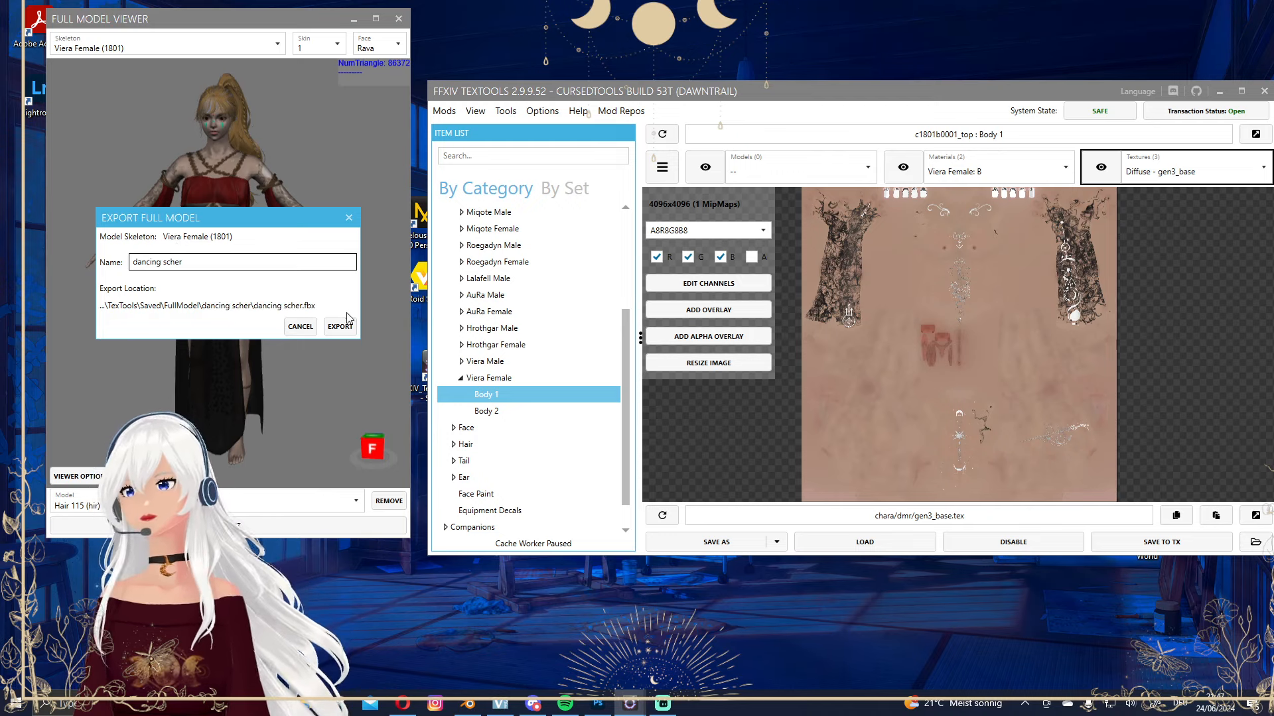
left_click(348, 324)
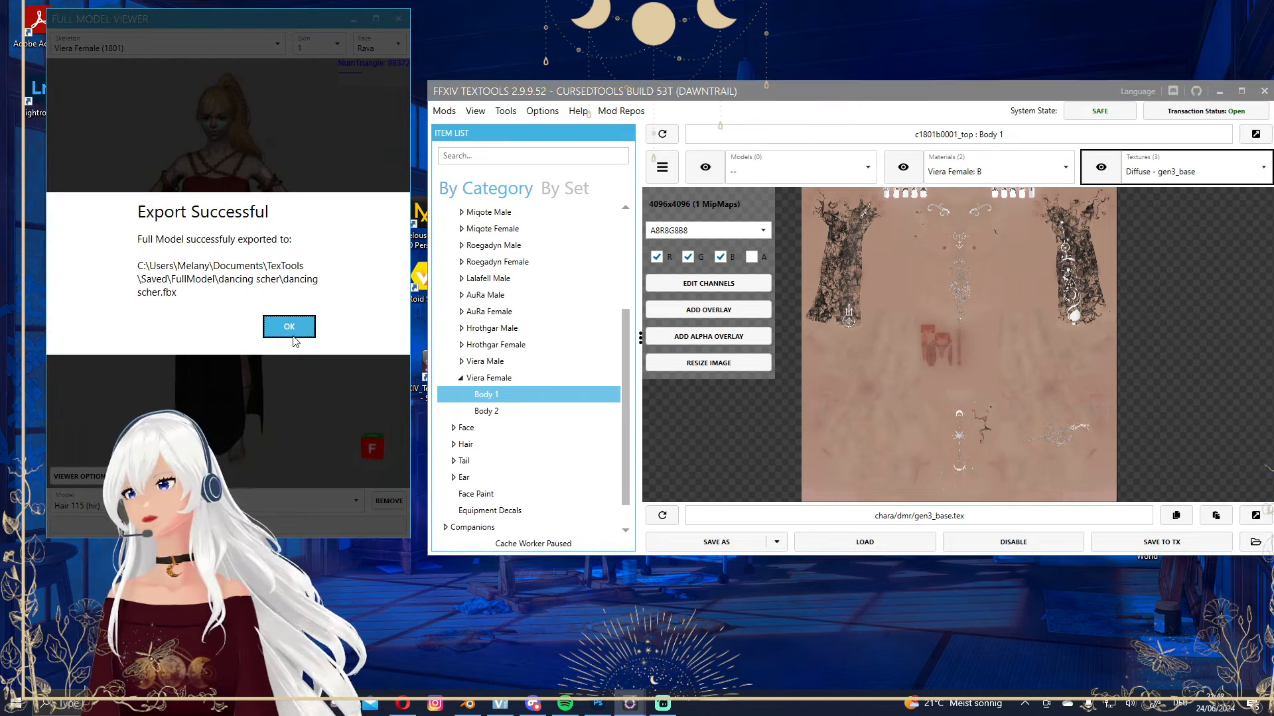
left_click(287, 327)
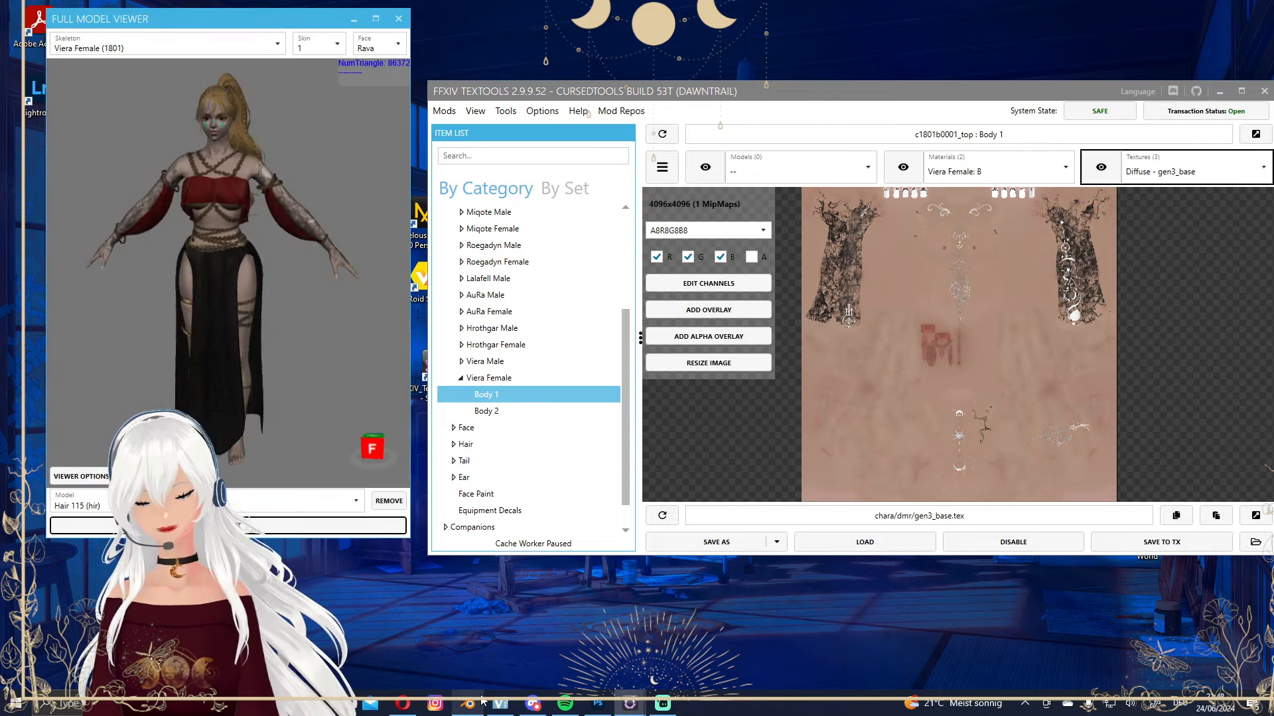
scroll(130, 174, "down", 5)
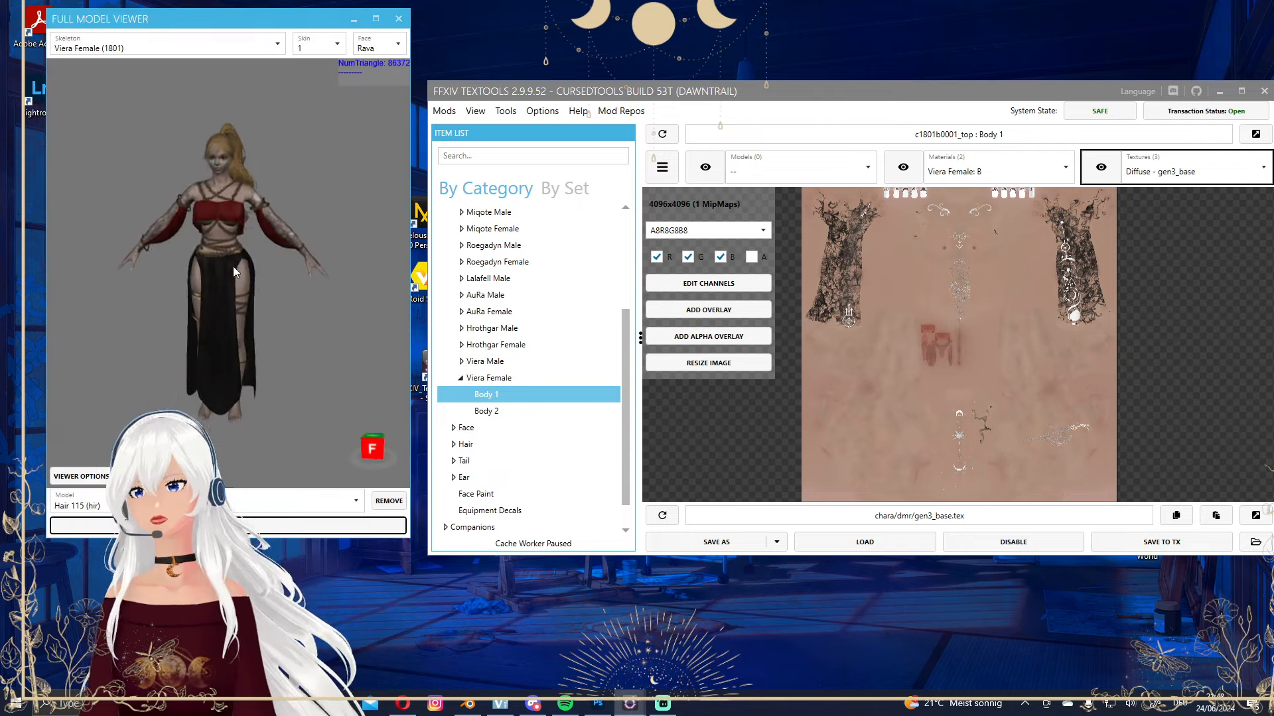
Switch to Blender and import dancing scher.fbx from the FullModel export folder into the Workspace collection.
left_click(466, 704)
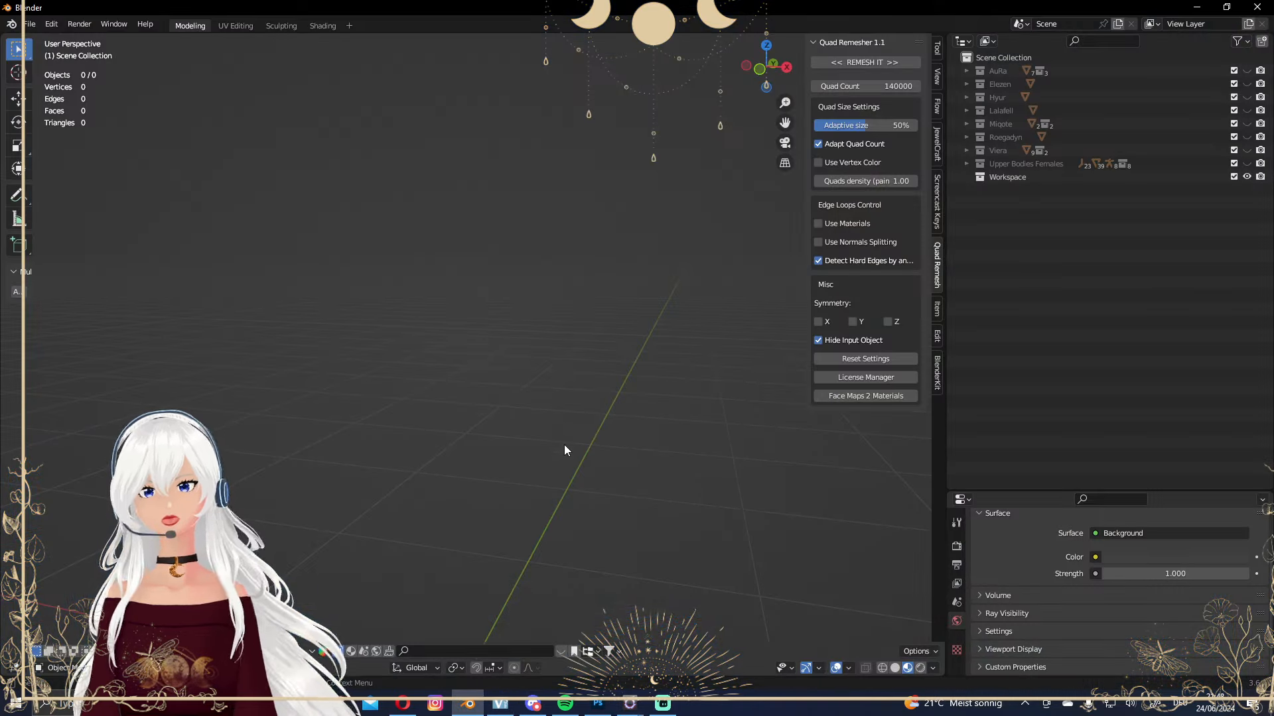
left_click(1024, 179)
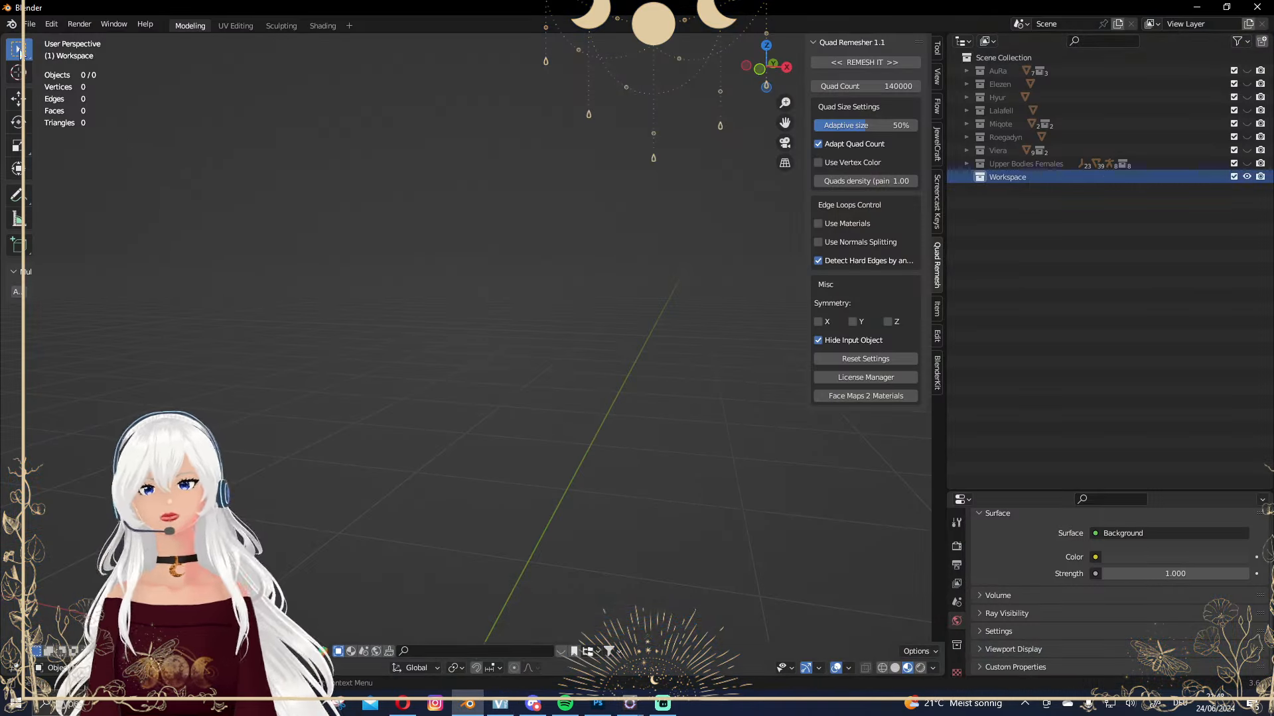
left_click(30, 25)
mouse_move(60, 203)
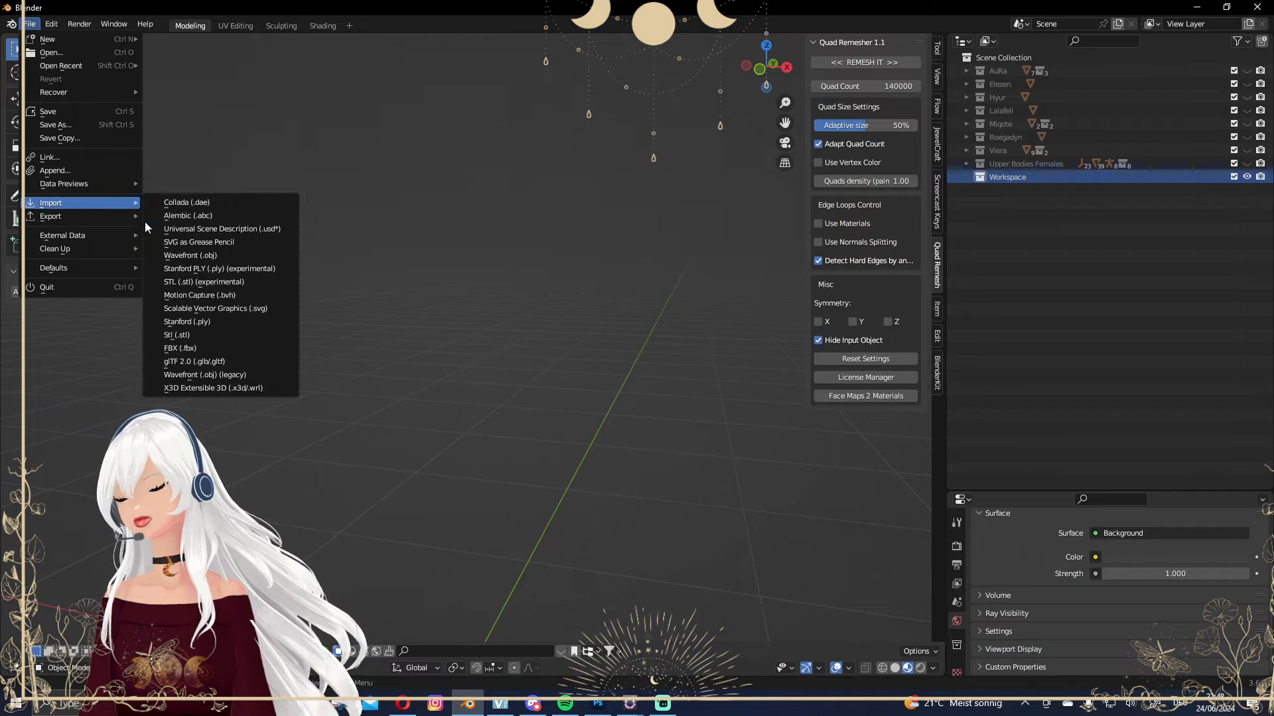
left_click(188, 348)
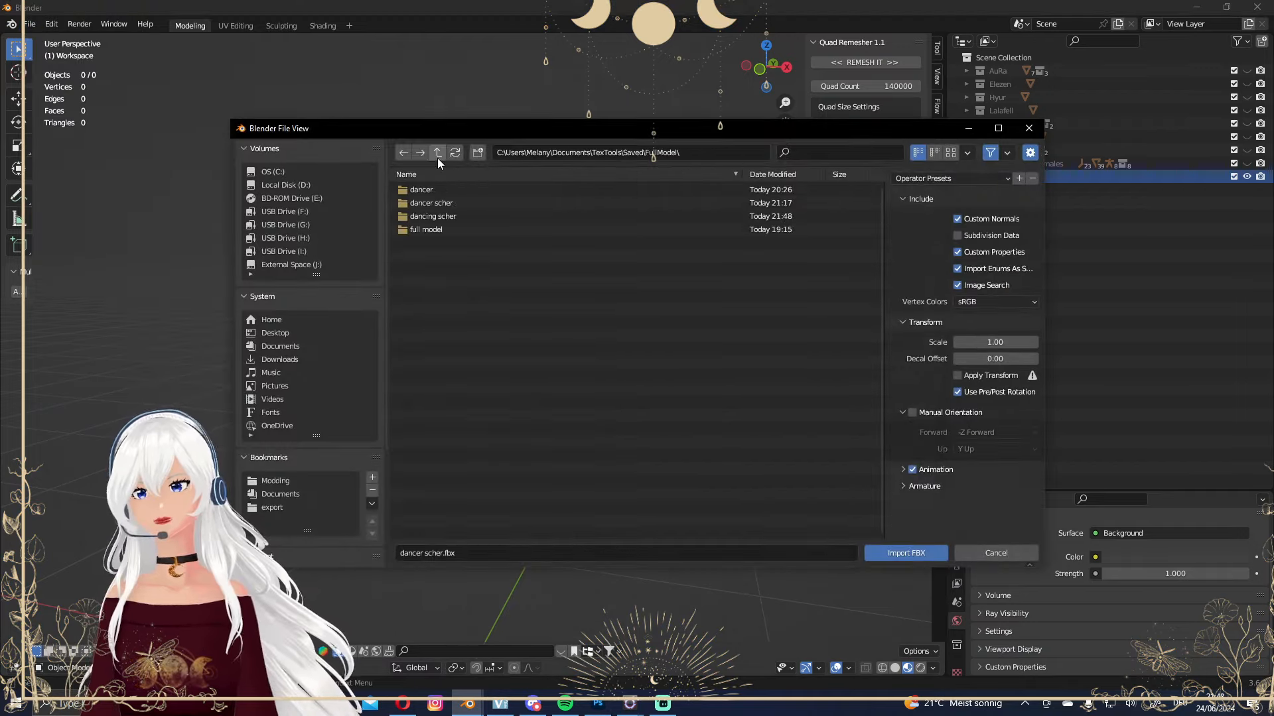
double_click(424, 216)
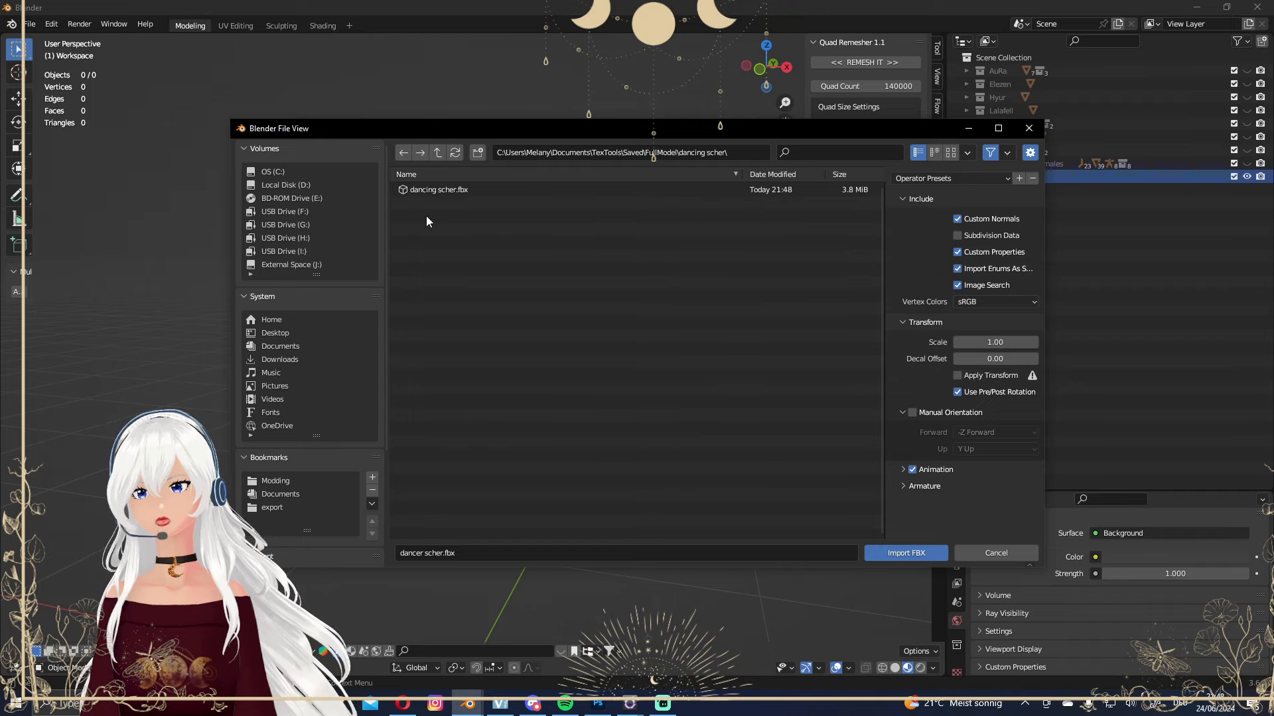
double_click(434, 191)
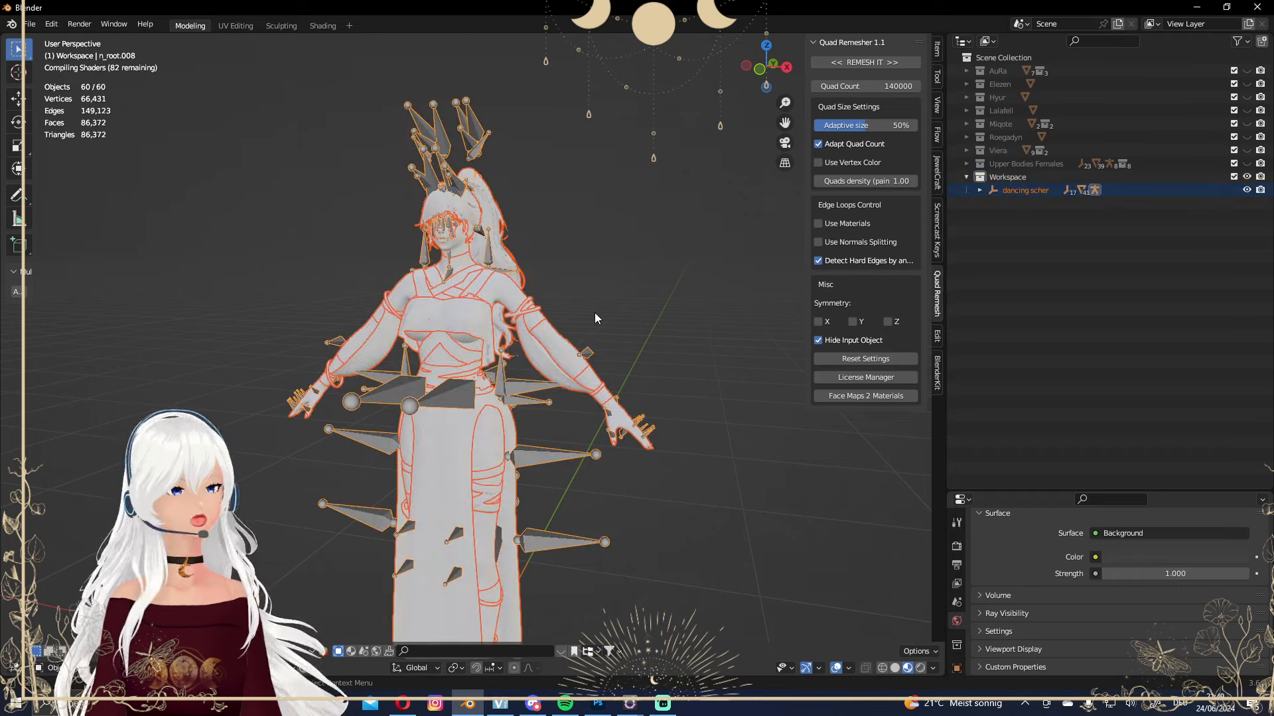
Hide the imported character's n_root.008 armature in the viewport.
left_click(599, 261)
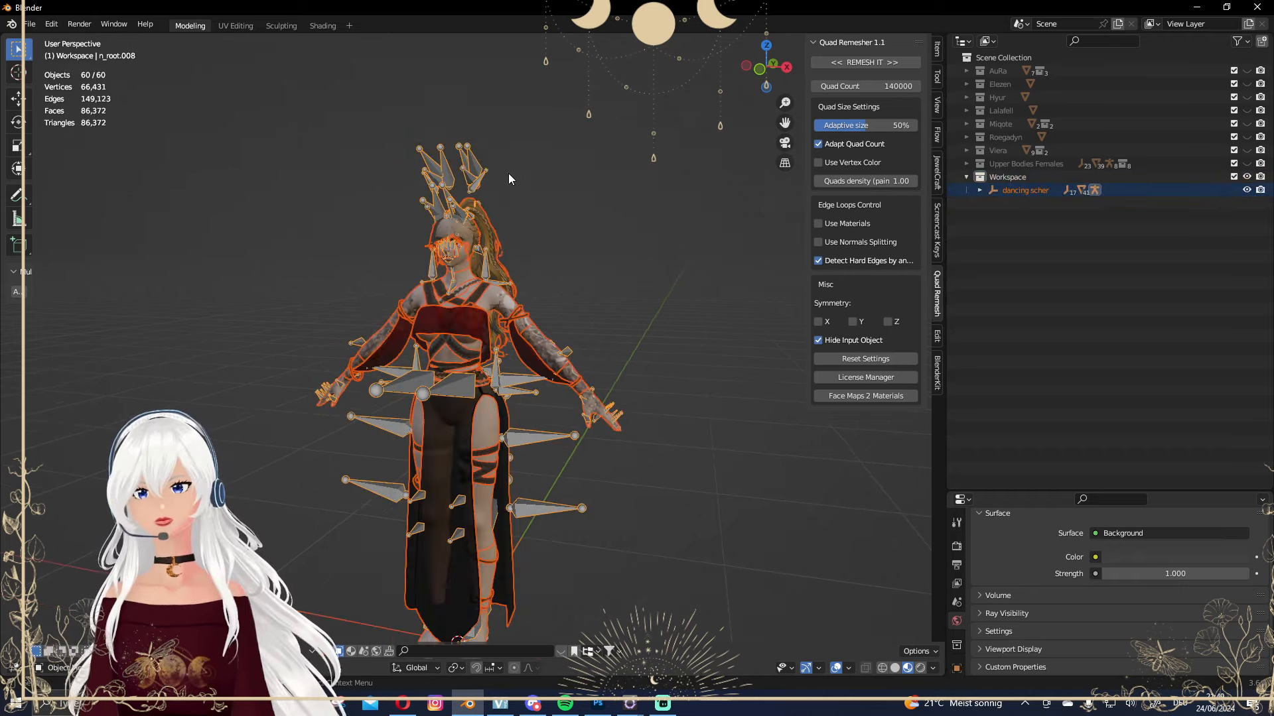
left_click(451, 187)
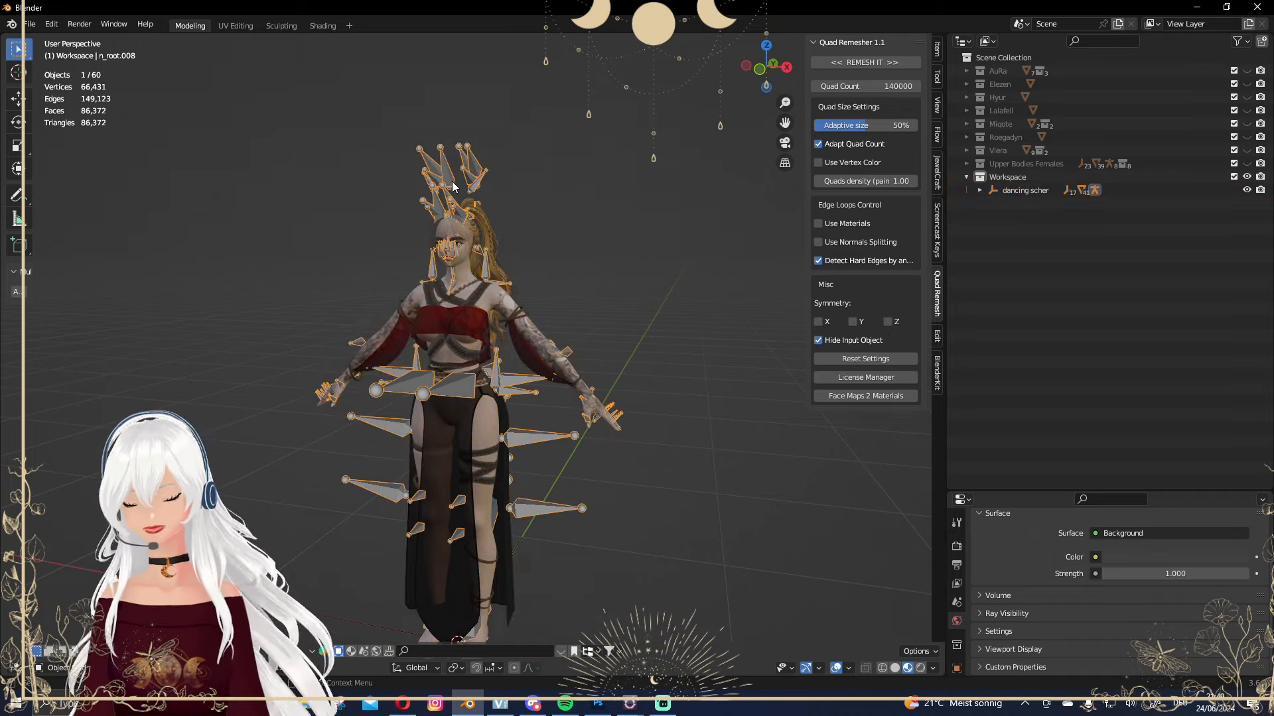
key("Delete")
Set the blend mode of the hair's material to Alpha Hashed.
left_click(460, 227)
scroll(460, 224, "up", 1)
middle_click_drag(530, 237, 577, 246)
scroll(1138, 551, "down", 15)
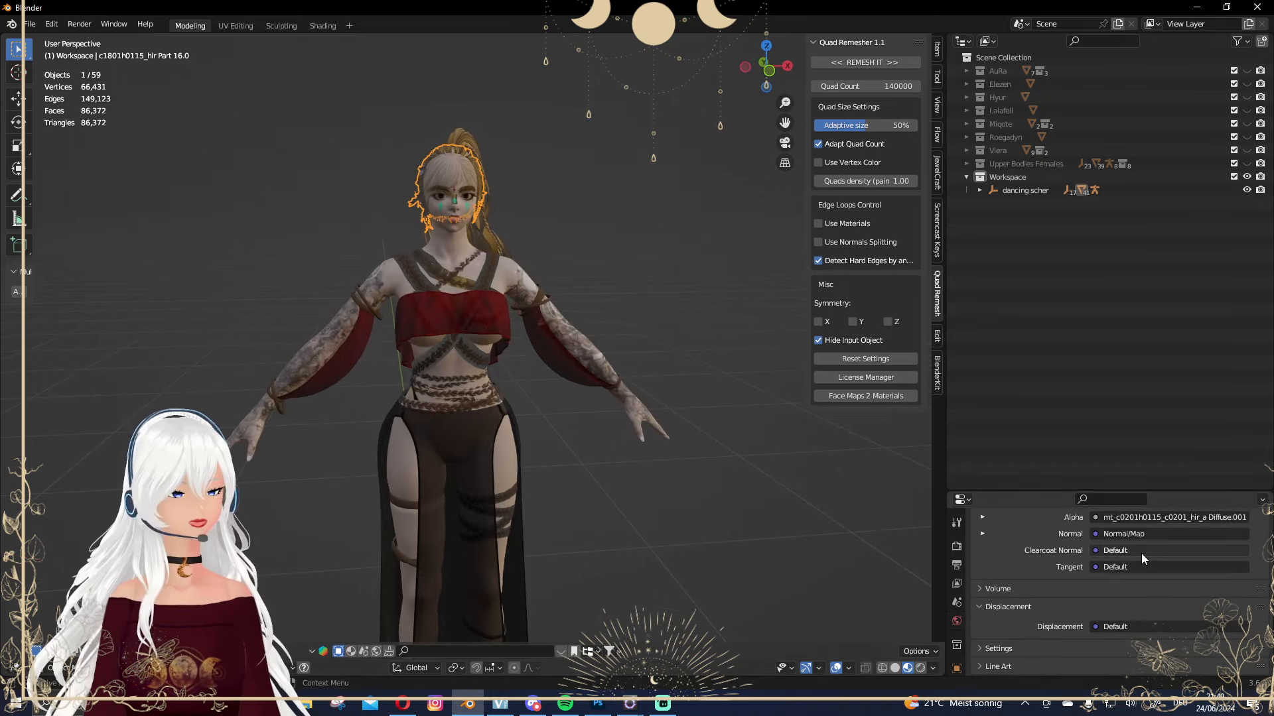
left_click(1157, 552)
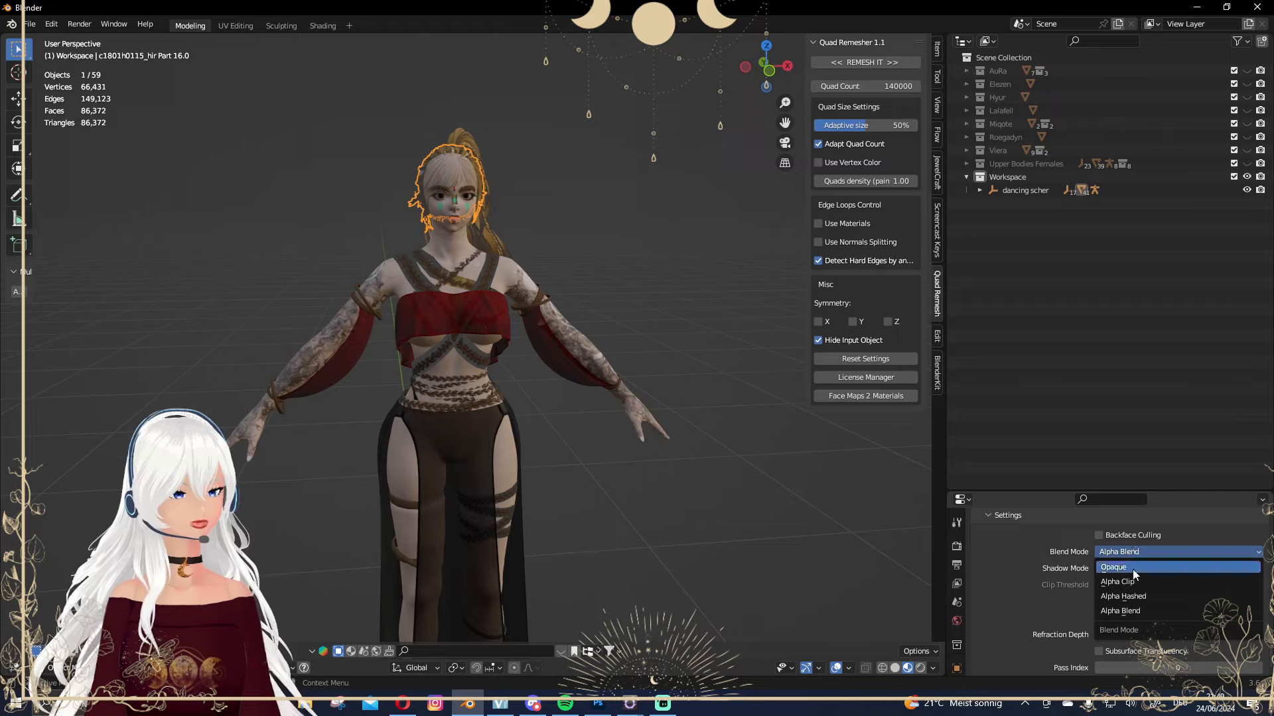
left_click(1128, 597)
left_click(627, 476)
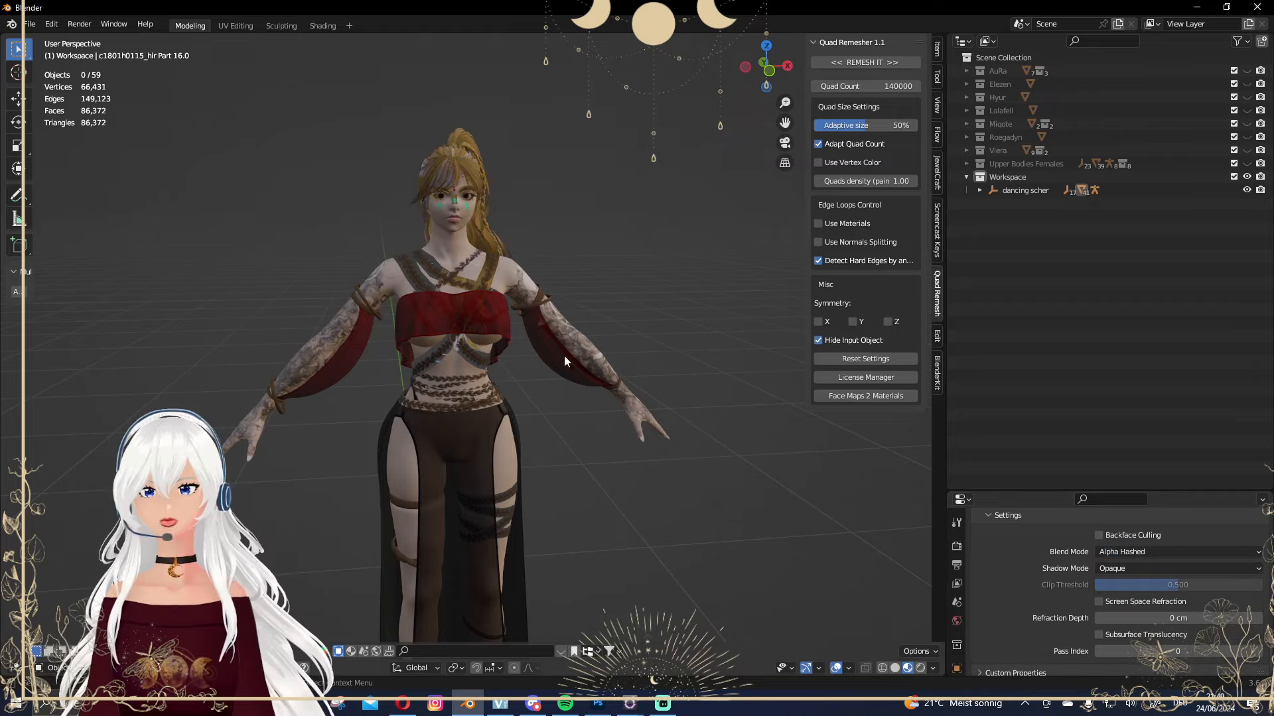
Set the blend mode of the red top's and the black skirt's materials to Alpha Hashed.
middle_click_drag(563, 355, 472, 347)
left_click(447, 308)
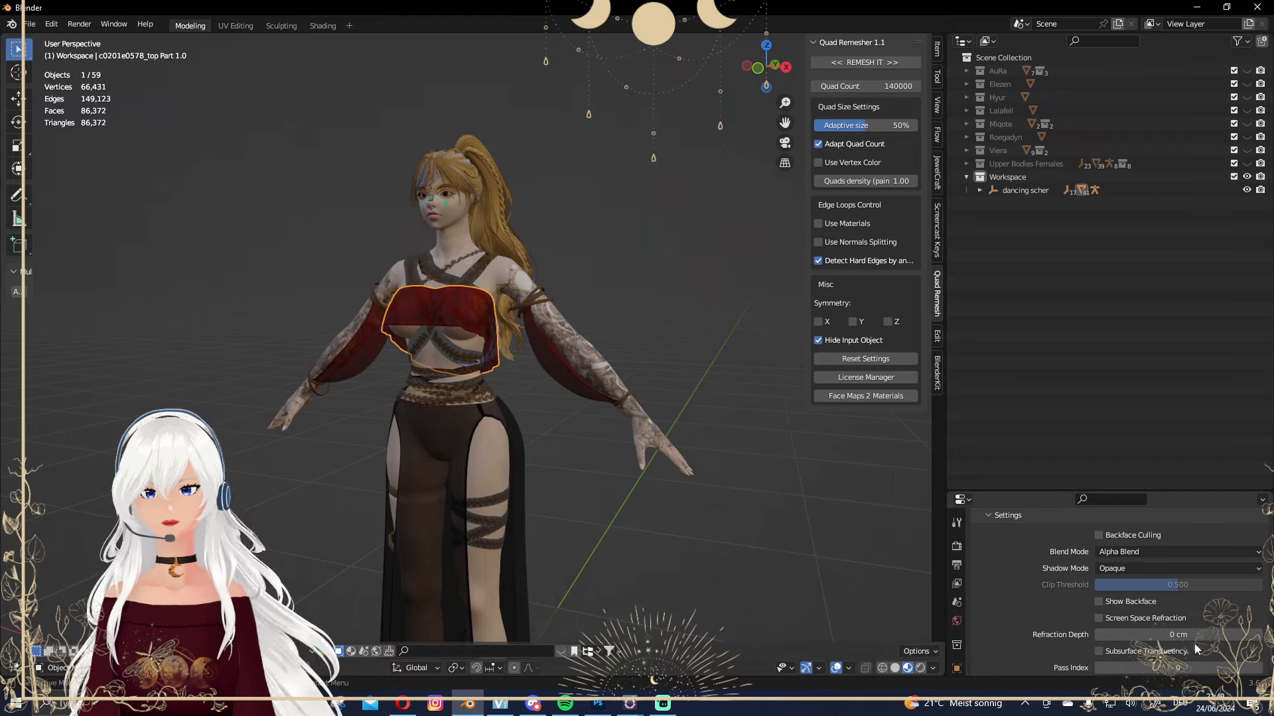
left_click(1169, 550)
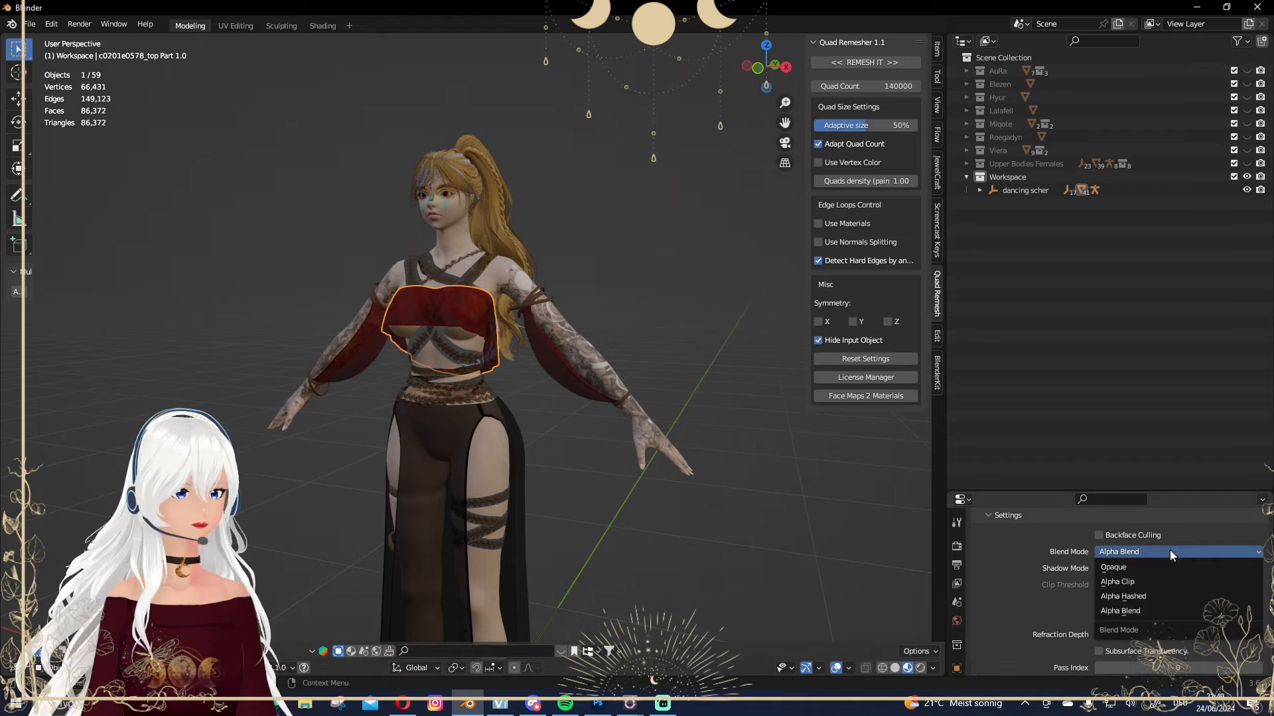
left_click(1149, 594)
left_click(435, 435)
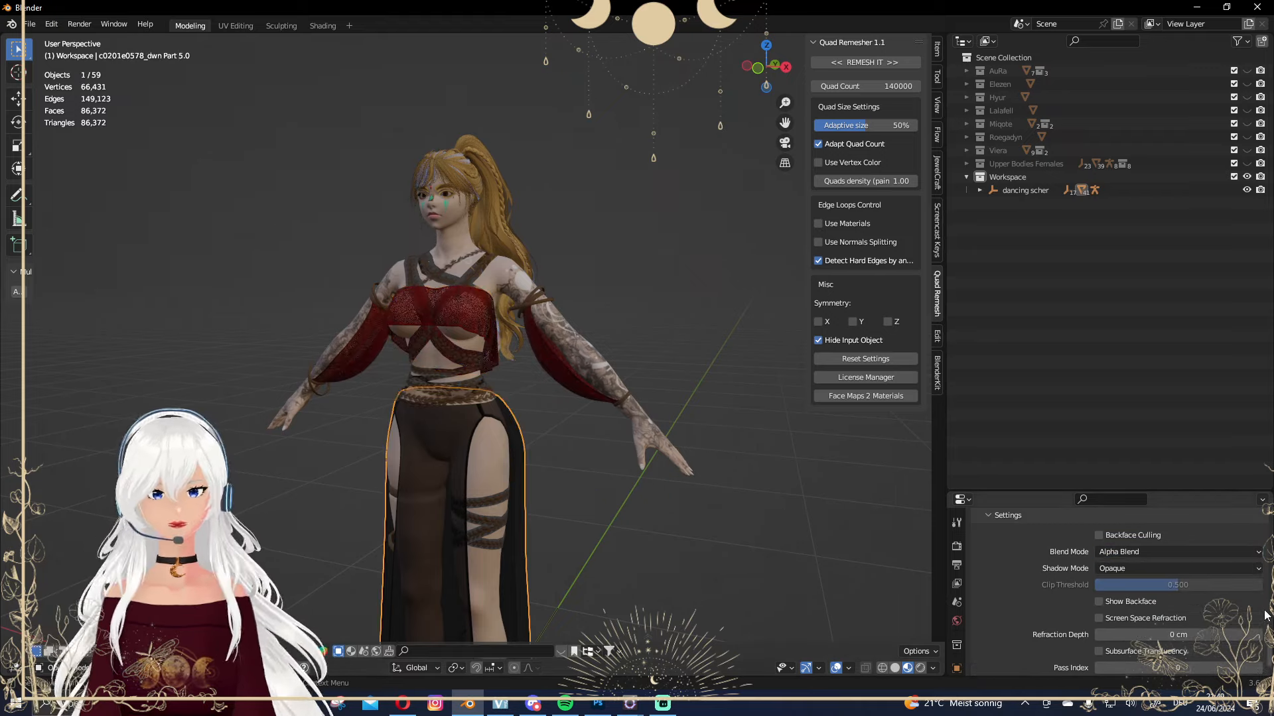
left_click(1177, 552)
left_click(1157, 595)
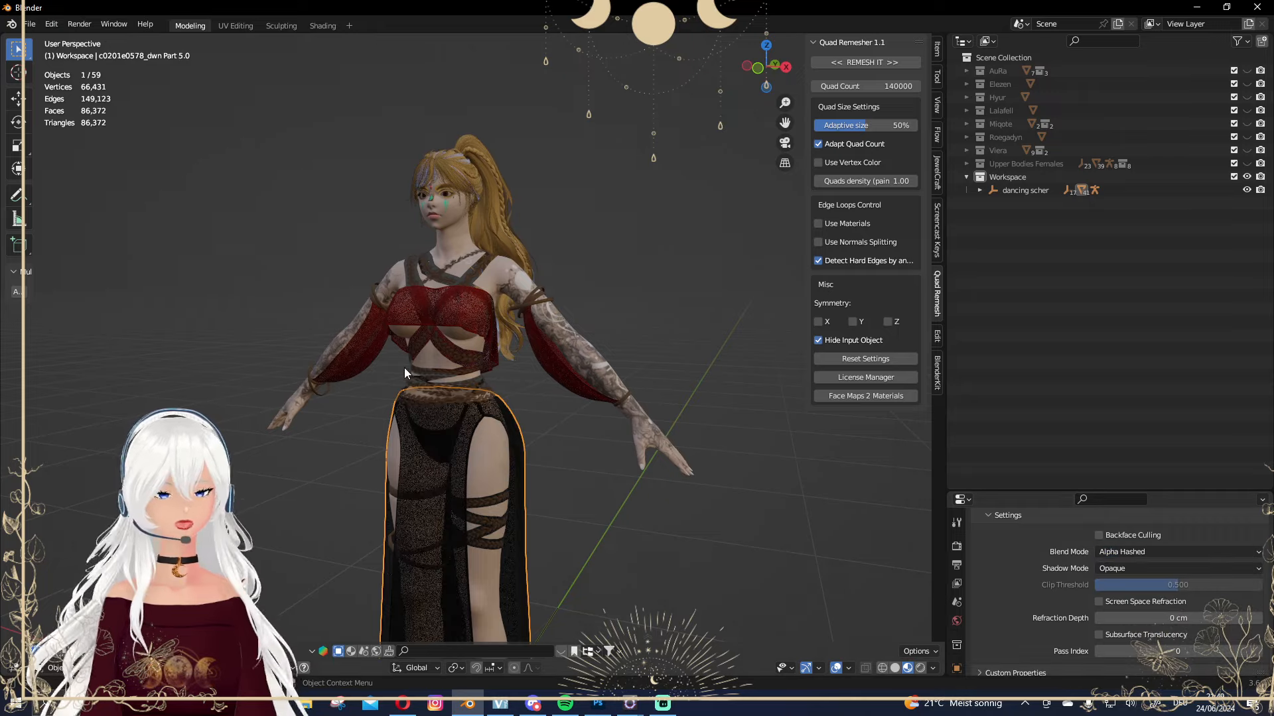
Set the blend mode of the waist rope wraps' material to Alpha Clip.
left_click(447, 373)
left_click(1142, 551)
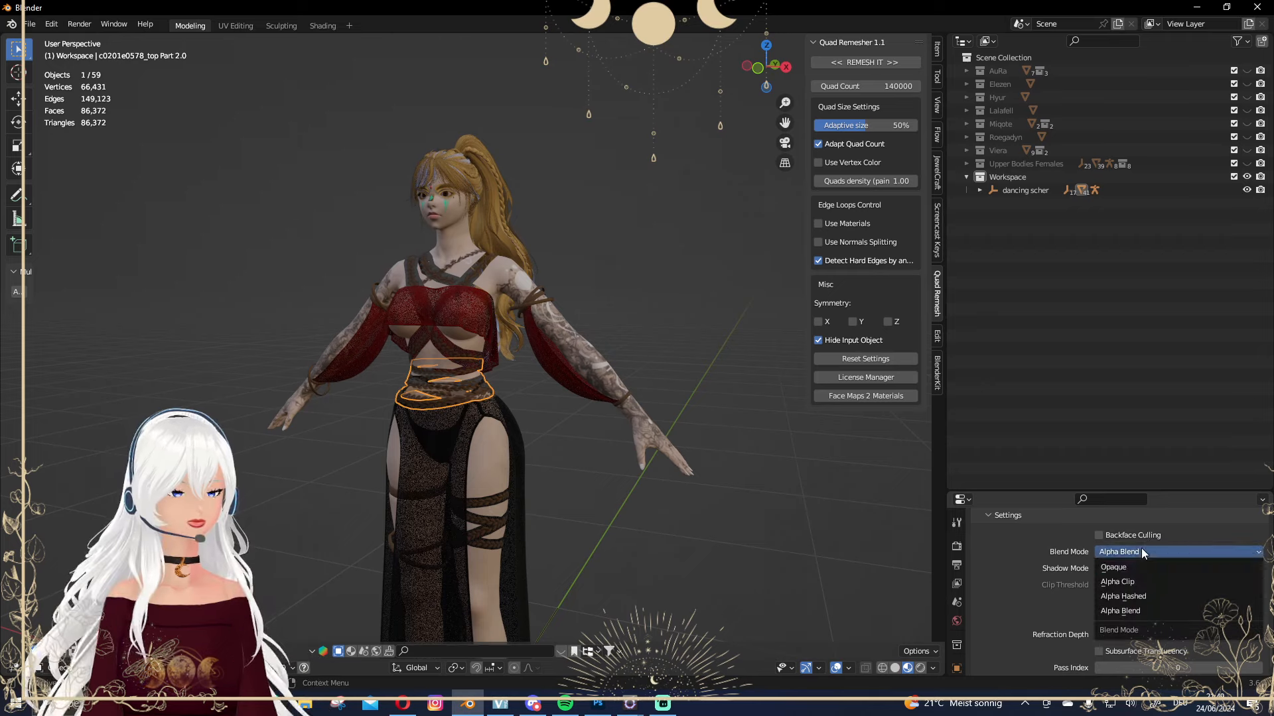
left_click(1144, 576)
left_click(682, 344)
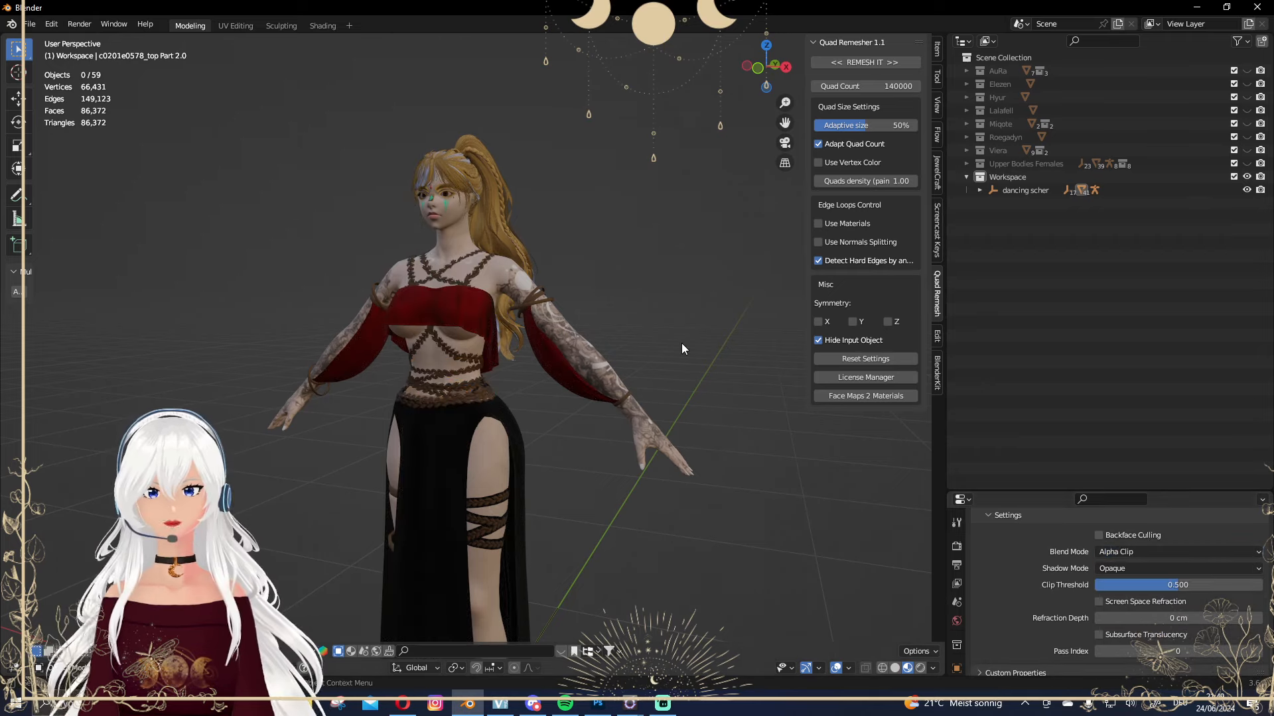
View the whole character from the front and expand the dancing scher object's hierarchy of part groups.
middle_click_drag(682, 343, 601, 302)
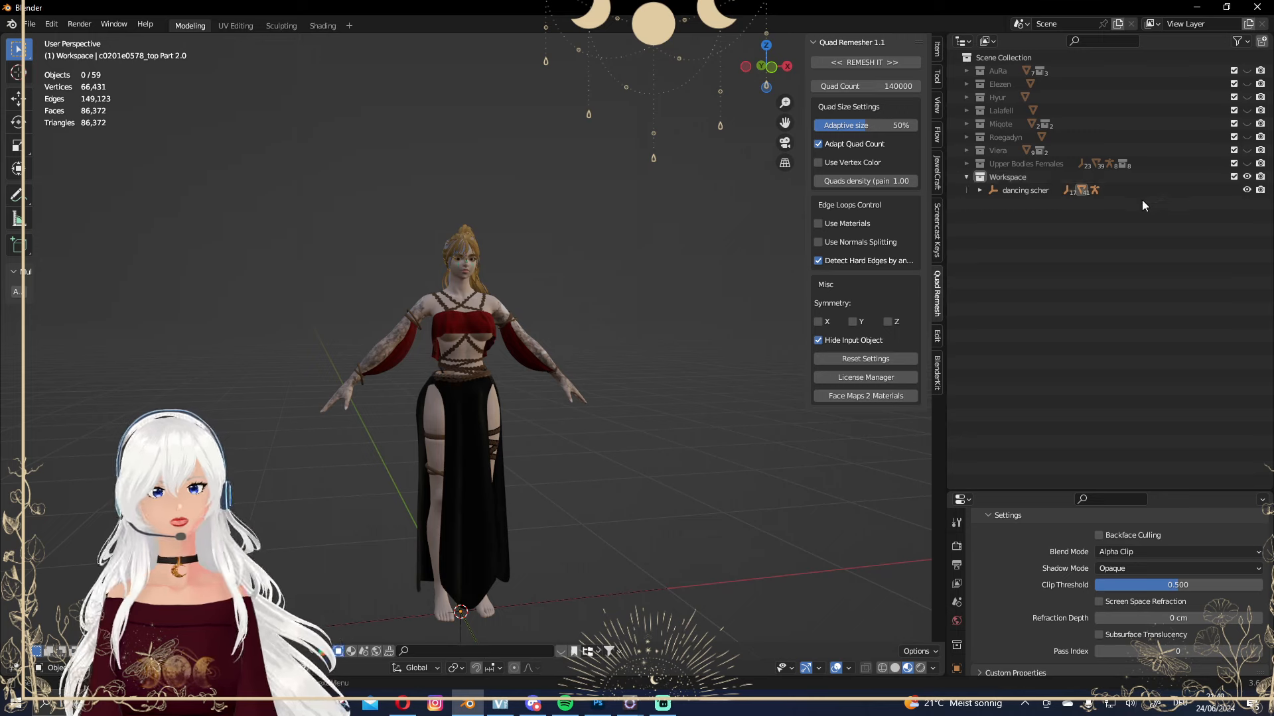
left_click(979, 190)
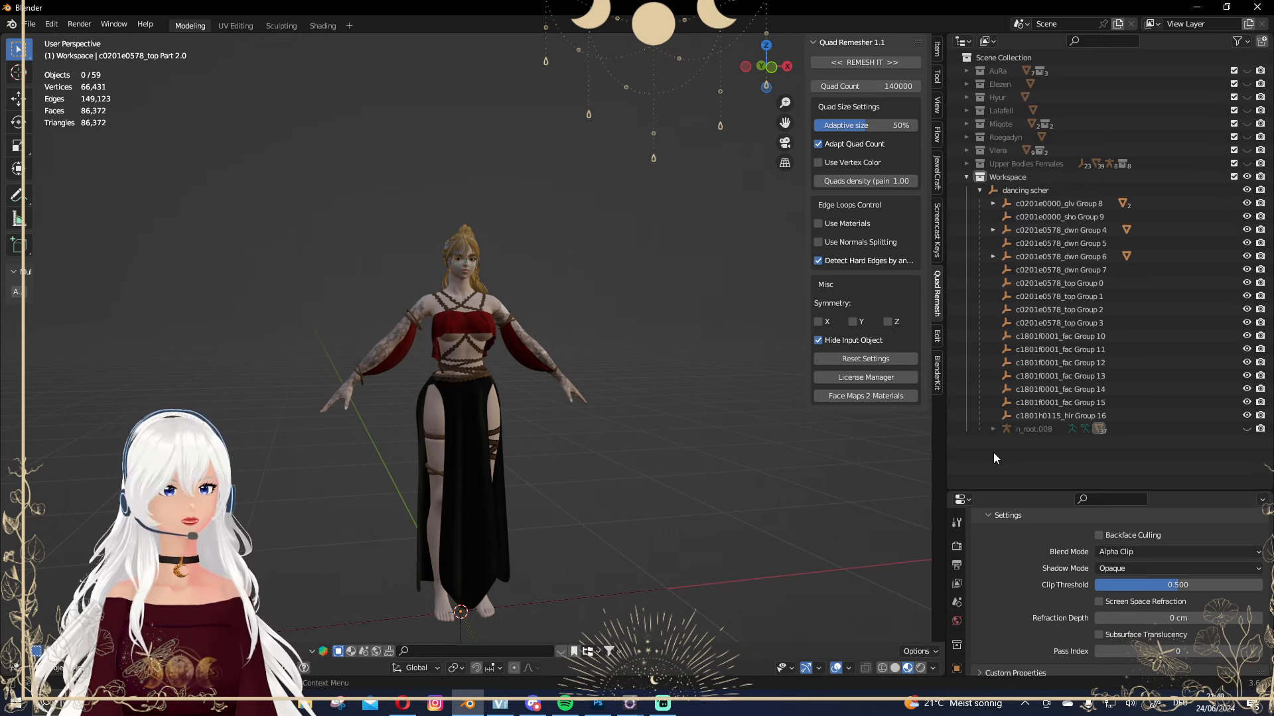
Expand the hidden n_root.008 armature under dancing scher and make it visible on the character.
left_click(993, 429)
left_click(1034, 429)
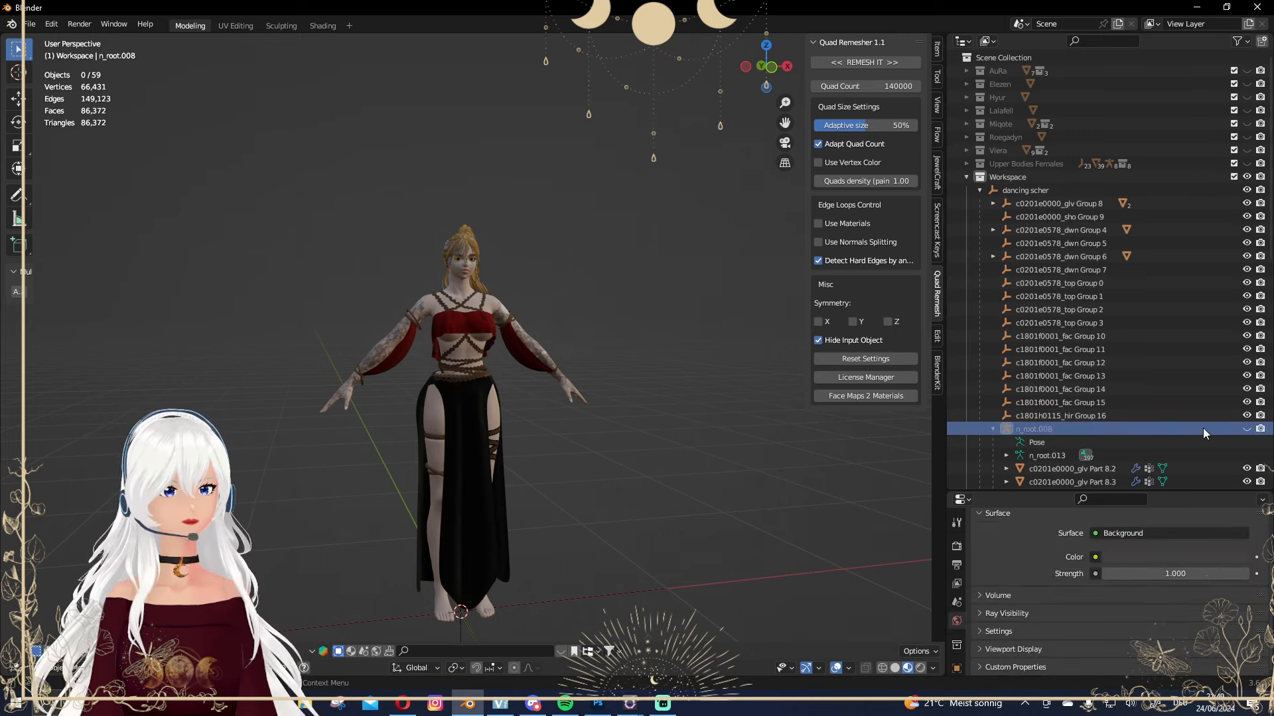
left_click(1247, 428)
middle_click_drag(692, 401, 578, 438)
Return to TexTools and save the tattooed gen3_base diffuse texture as a PNG file named gen3_base_tattoo.
left_click(1198, 8)
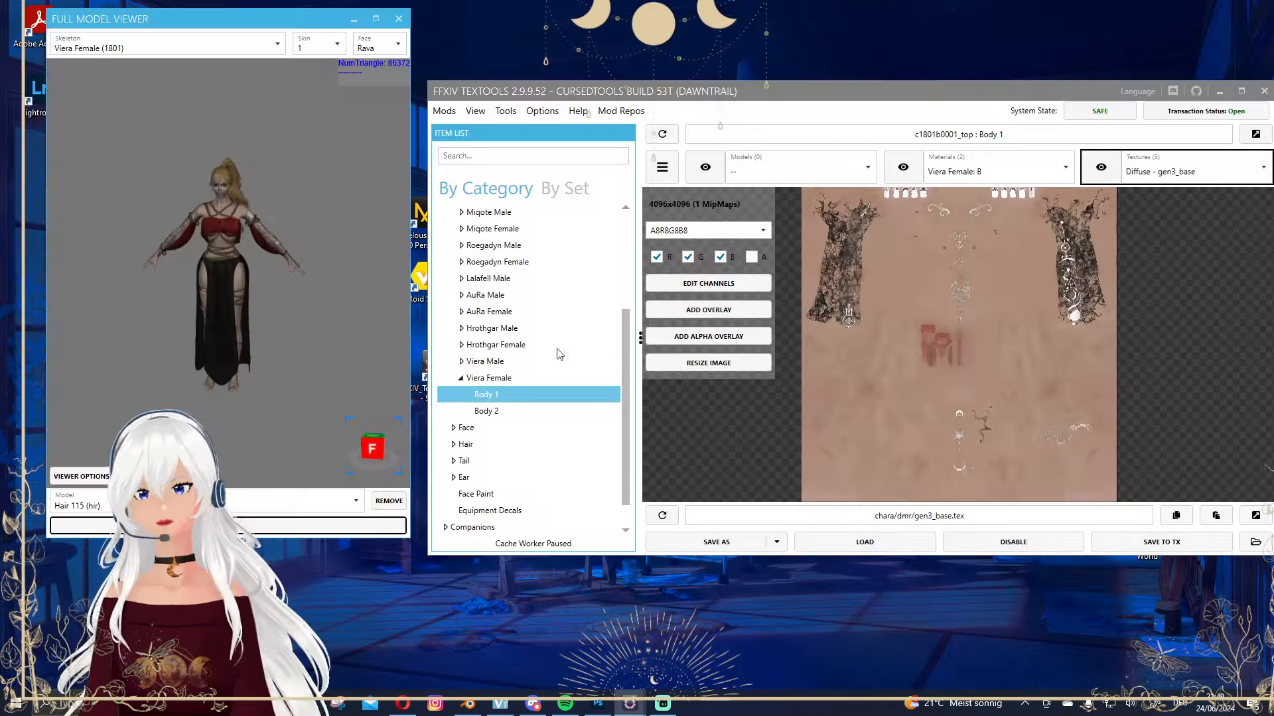
left_click_drag(870, 93, 835, 93)
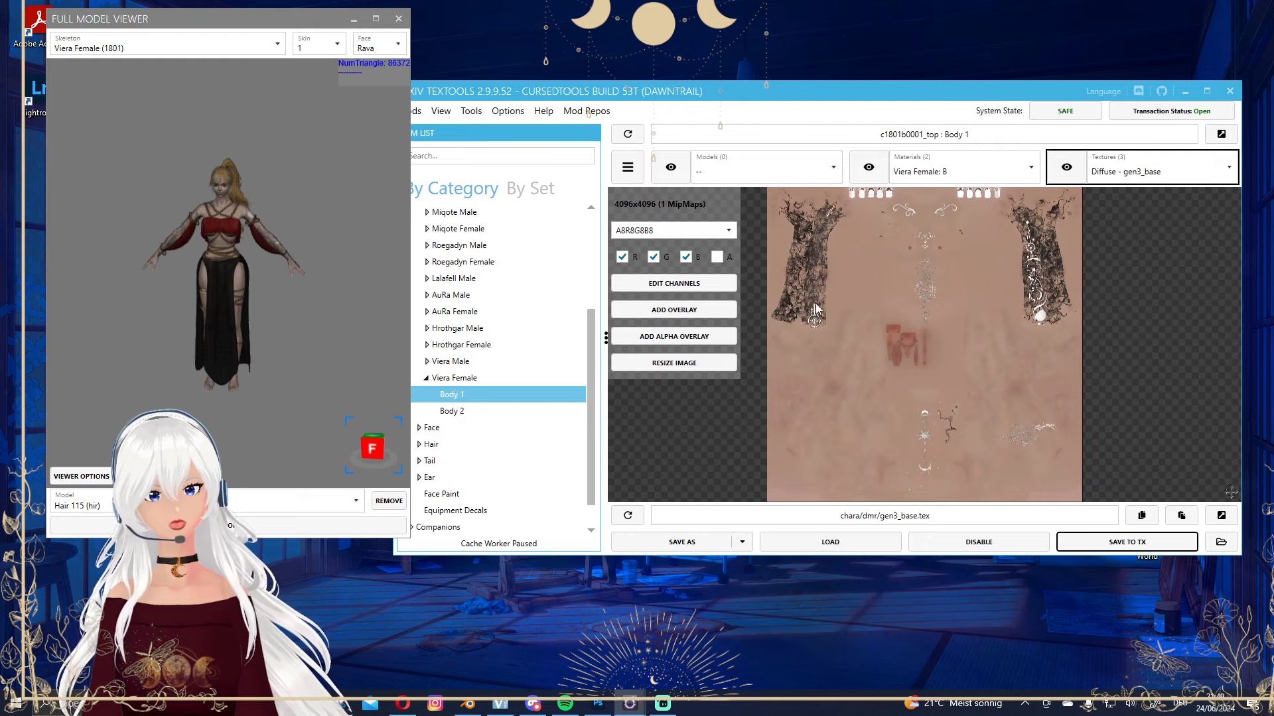
left_click(742, 542)
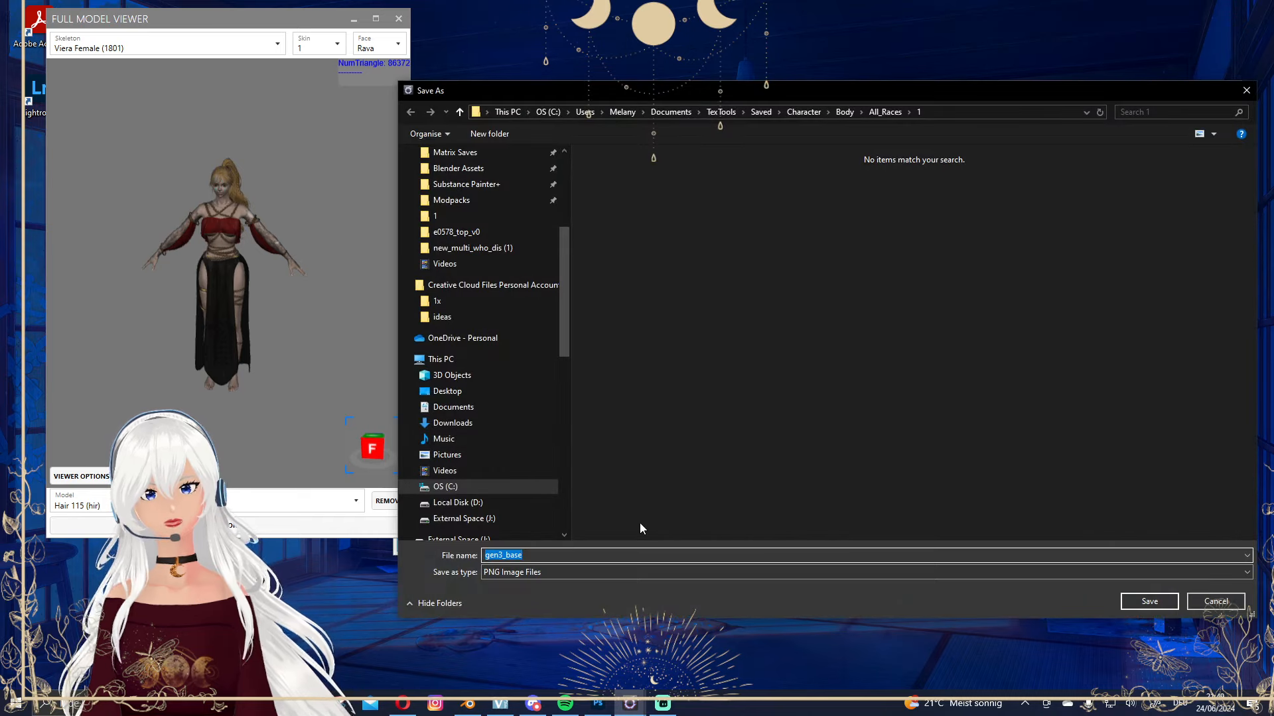
left_click(560, 555)
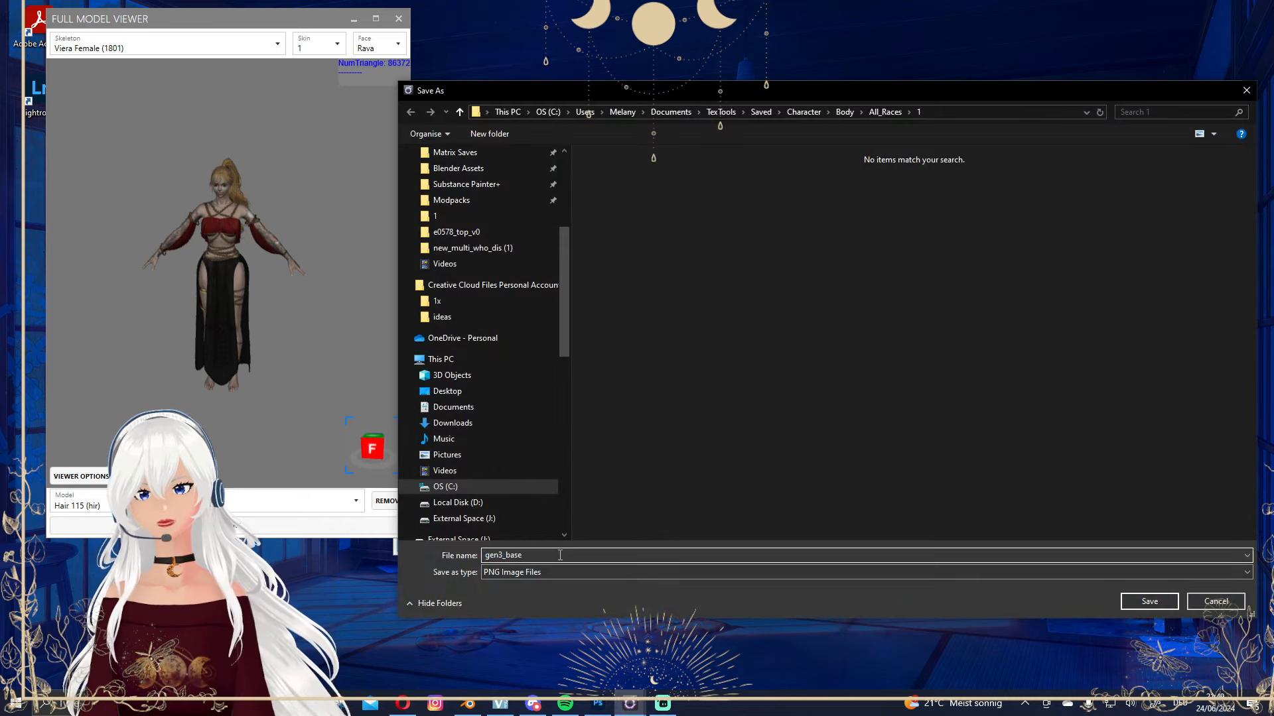
type(":")
key("BackSpace")
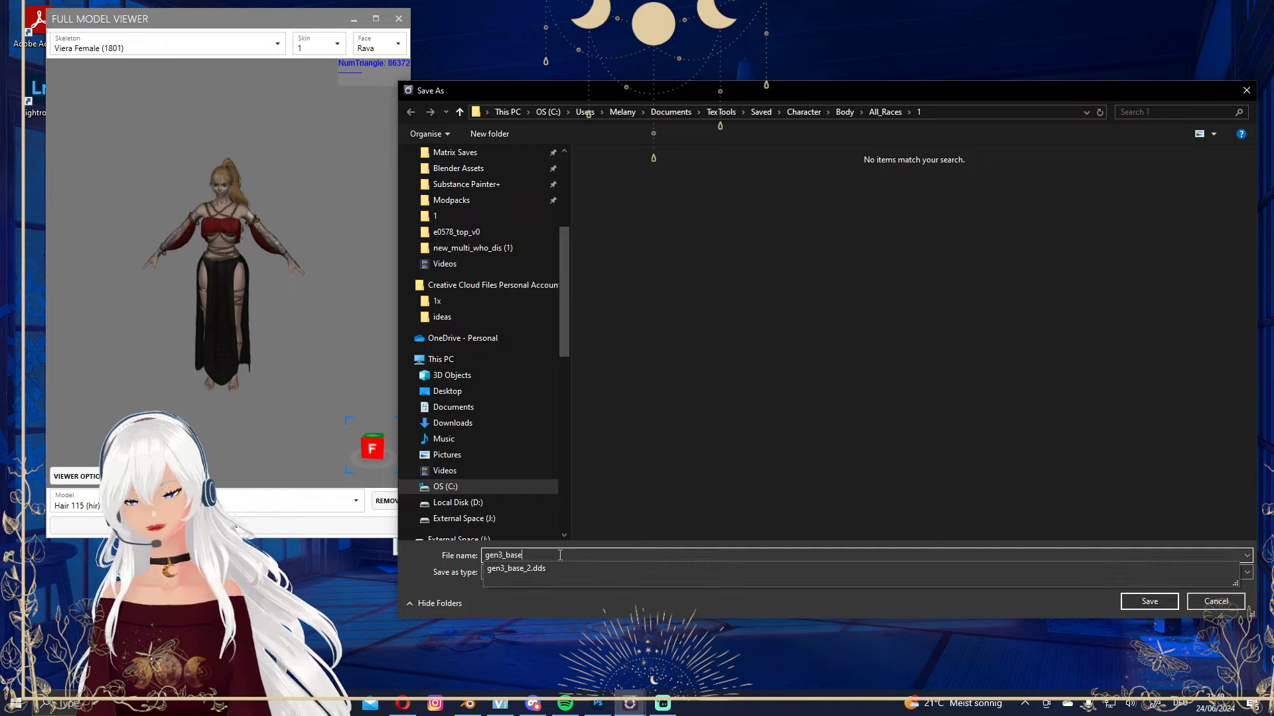
type("_tattoo")
key("Return")
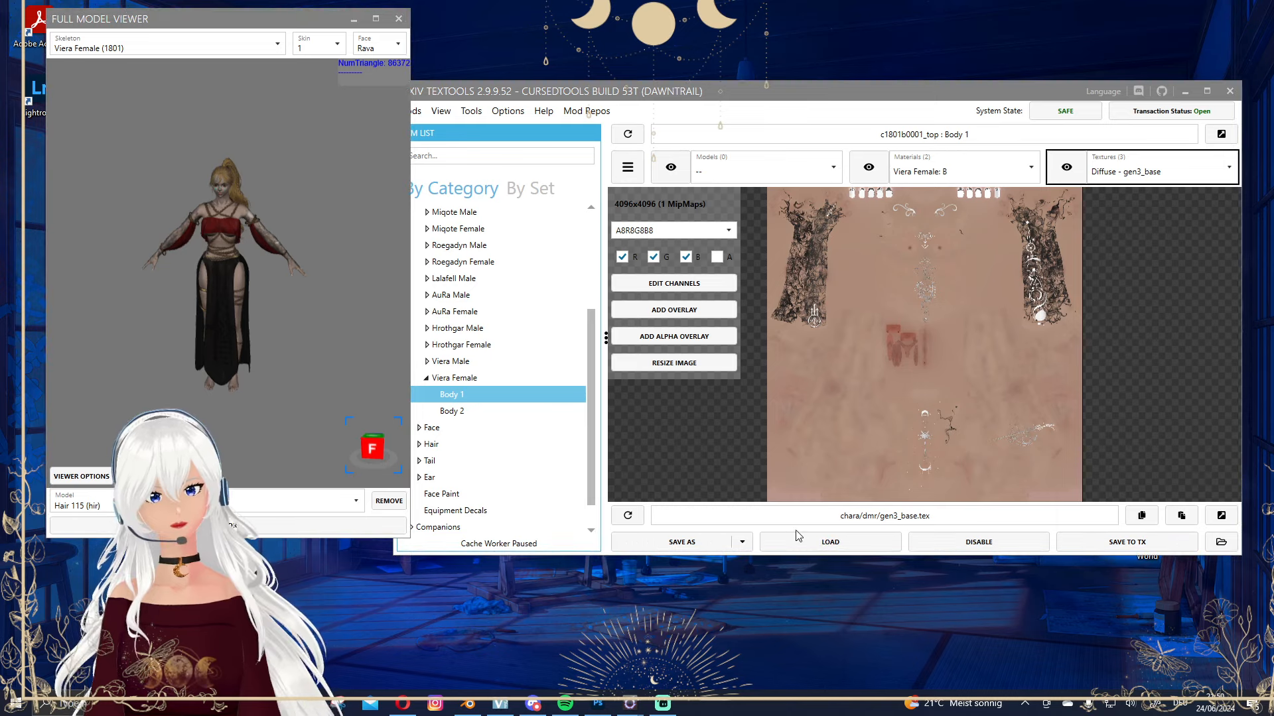
Load the plain, untattooed body texture from the Hyur_Midlander_Female folder into the gen3_base diffuse texture.
left_click(806, 544)
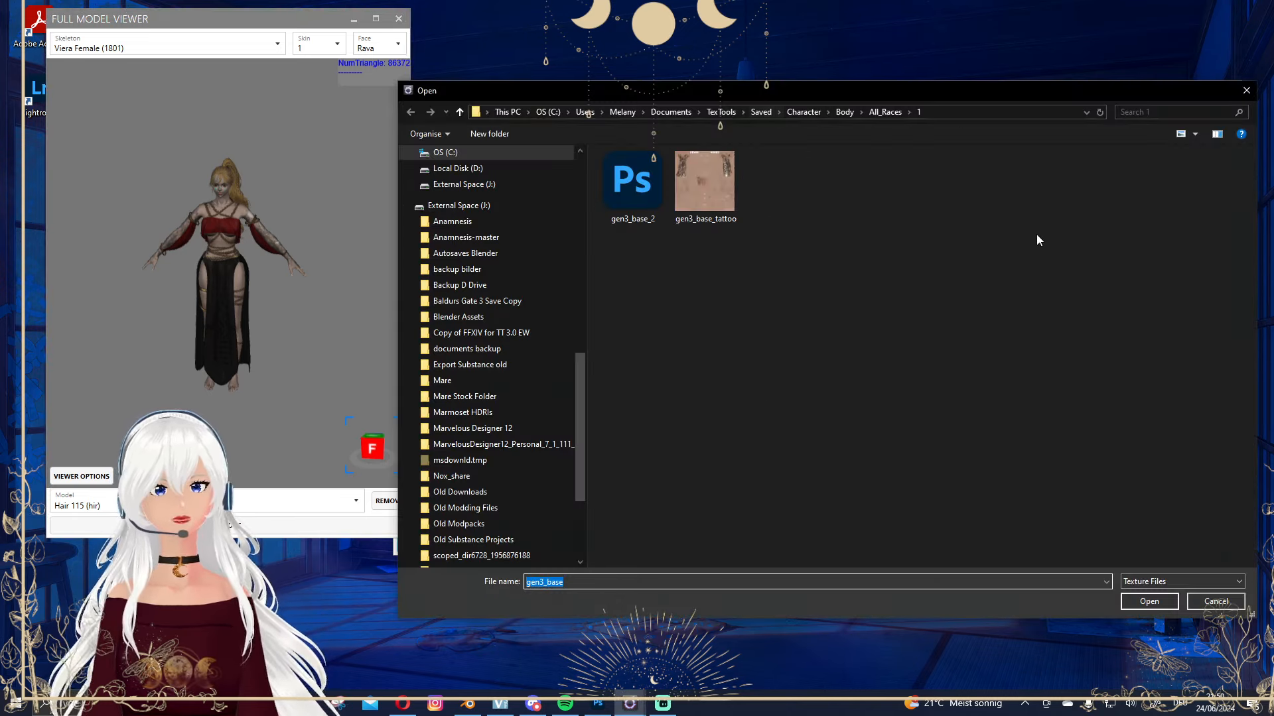
left_click(844, 111)
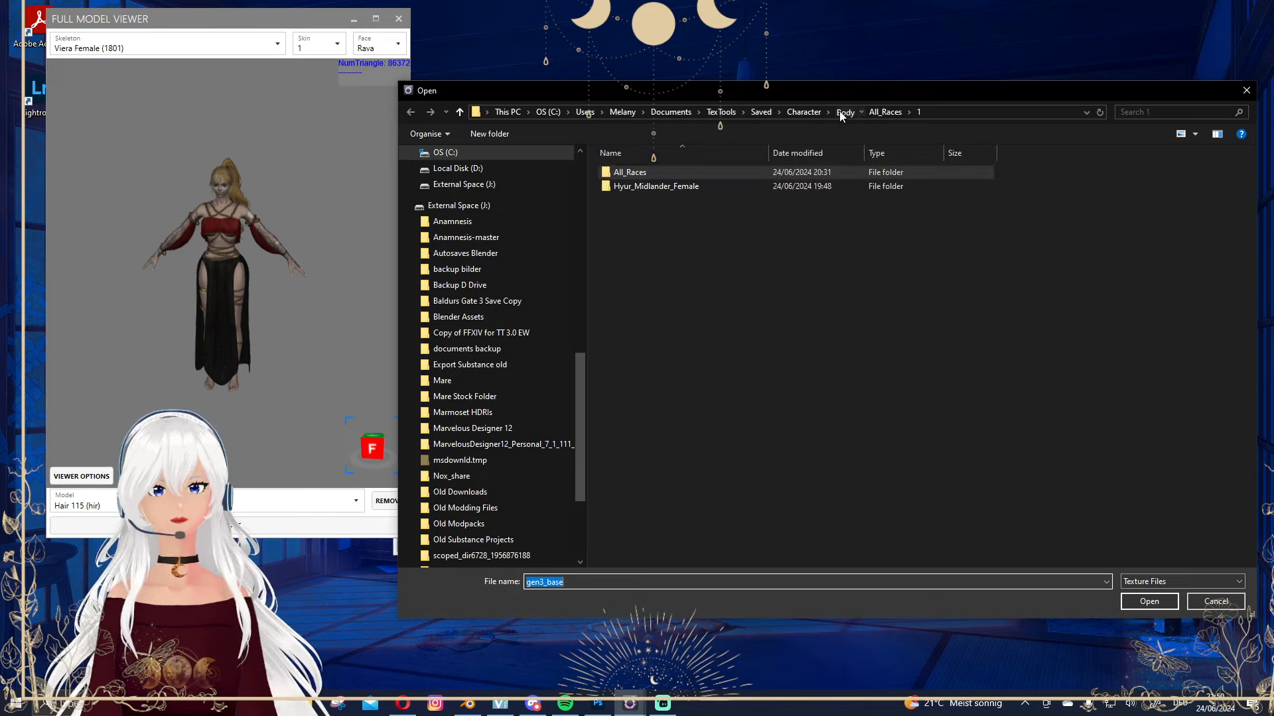
double_click(664, 186)
double_click(626, 173)
double_click(639, 190)
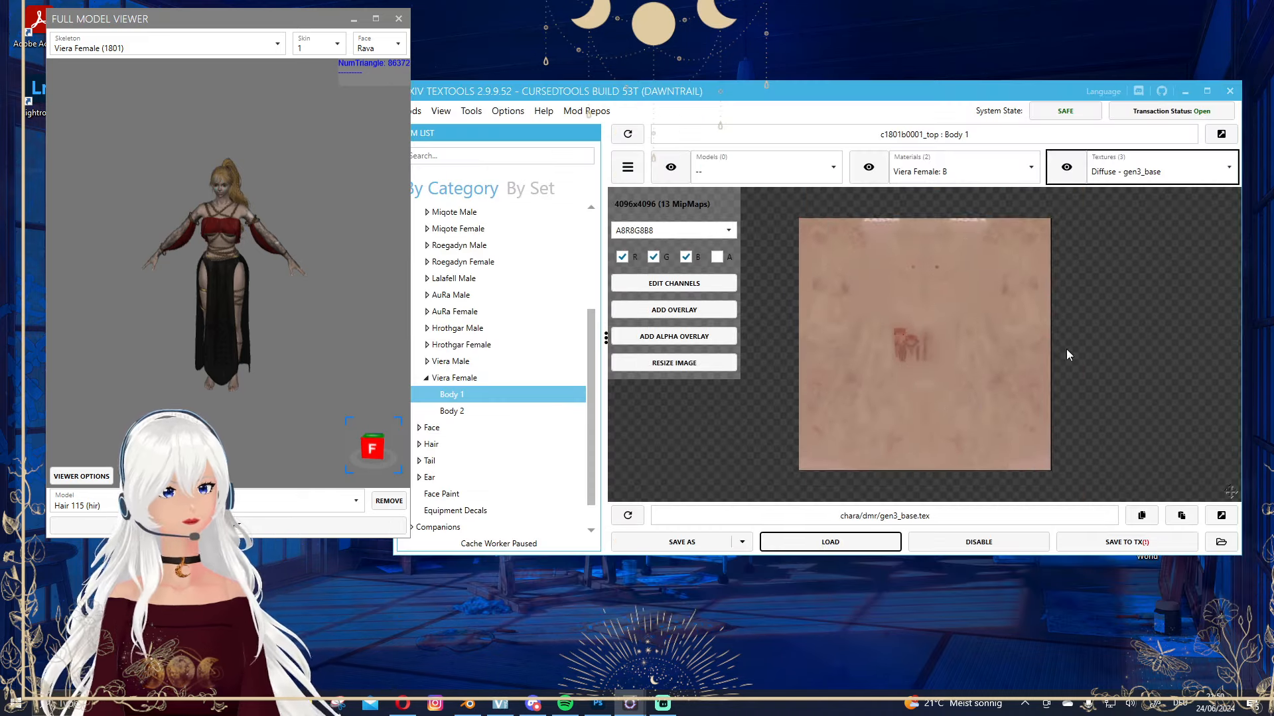
left_click(642, 543)
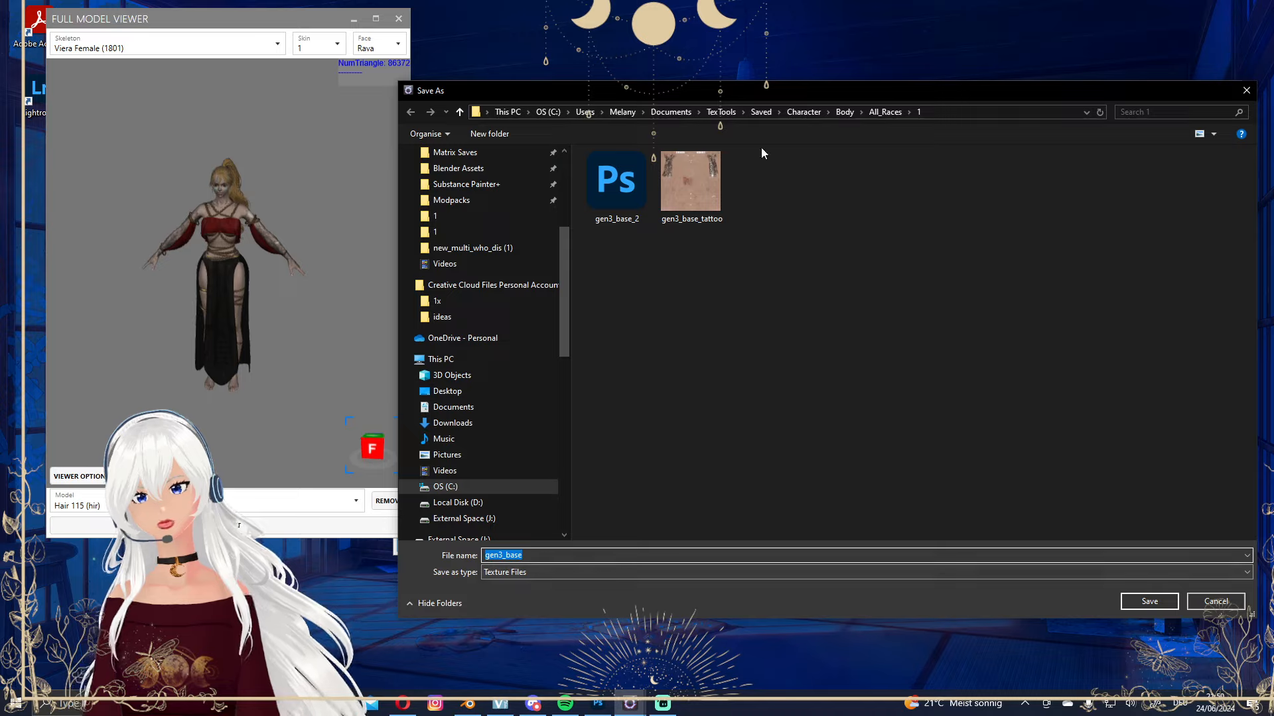
left_click(1246, 90)
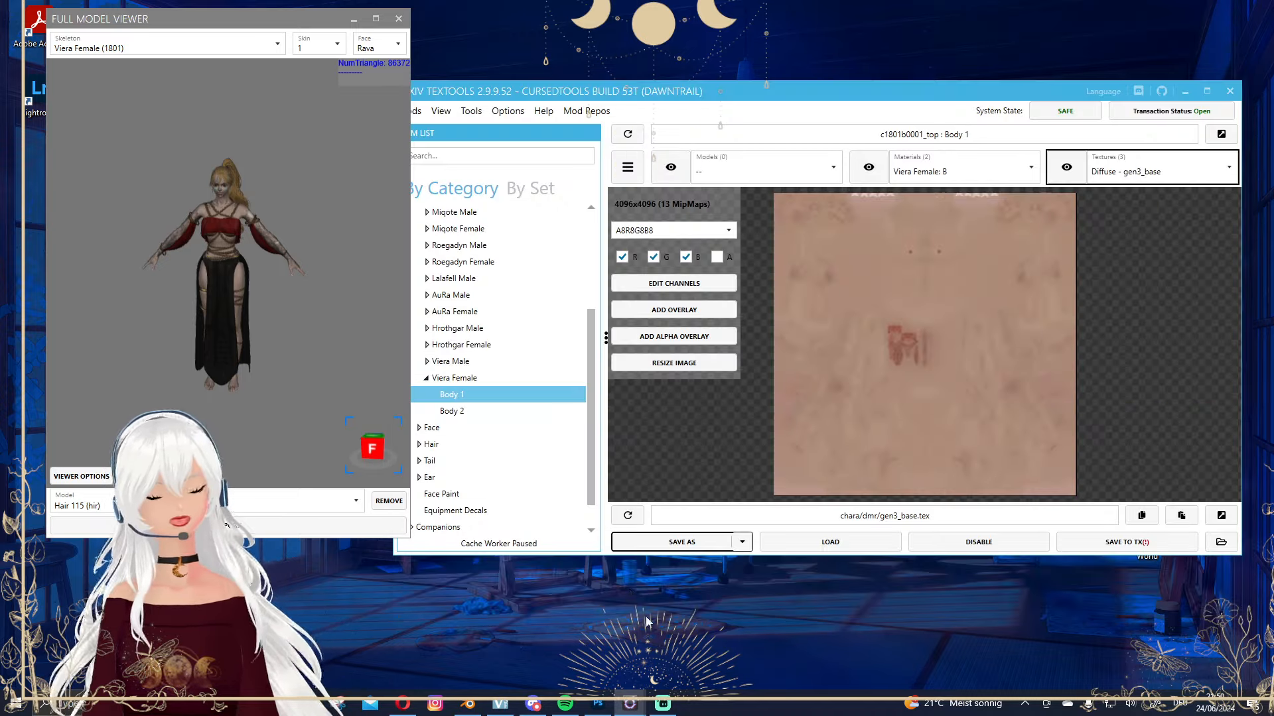
Switch to Photoshop and open the gen3_base_tattoo image from the All_Races body folder.
left_click(597, 699)
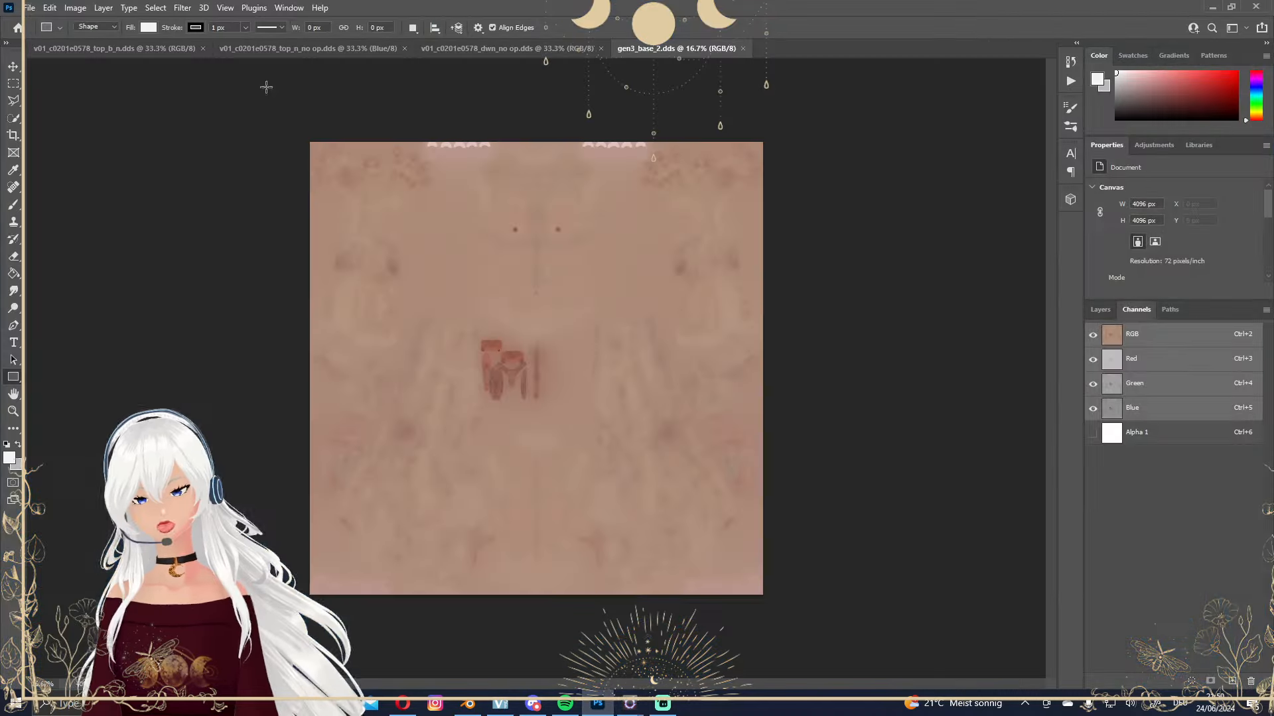
left_click(29, 7)
left_click(42, 34)
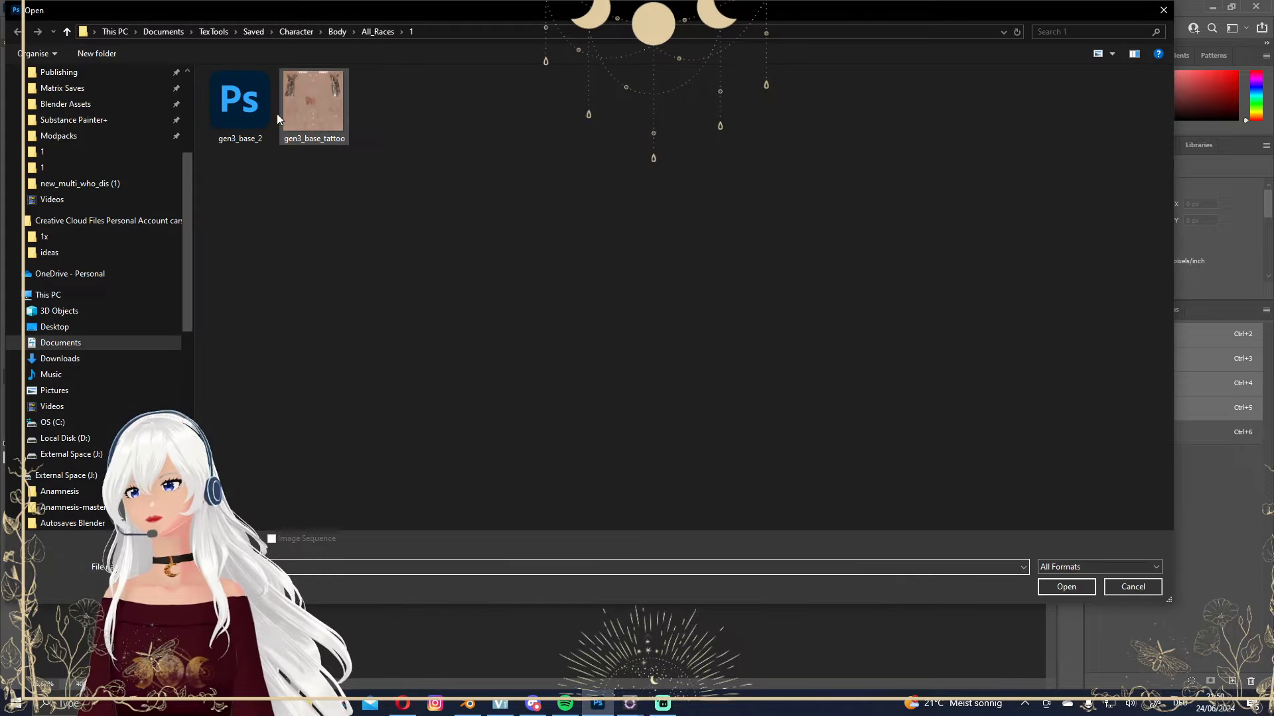
double_click(315, 116)
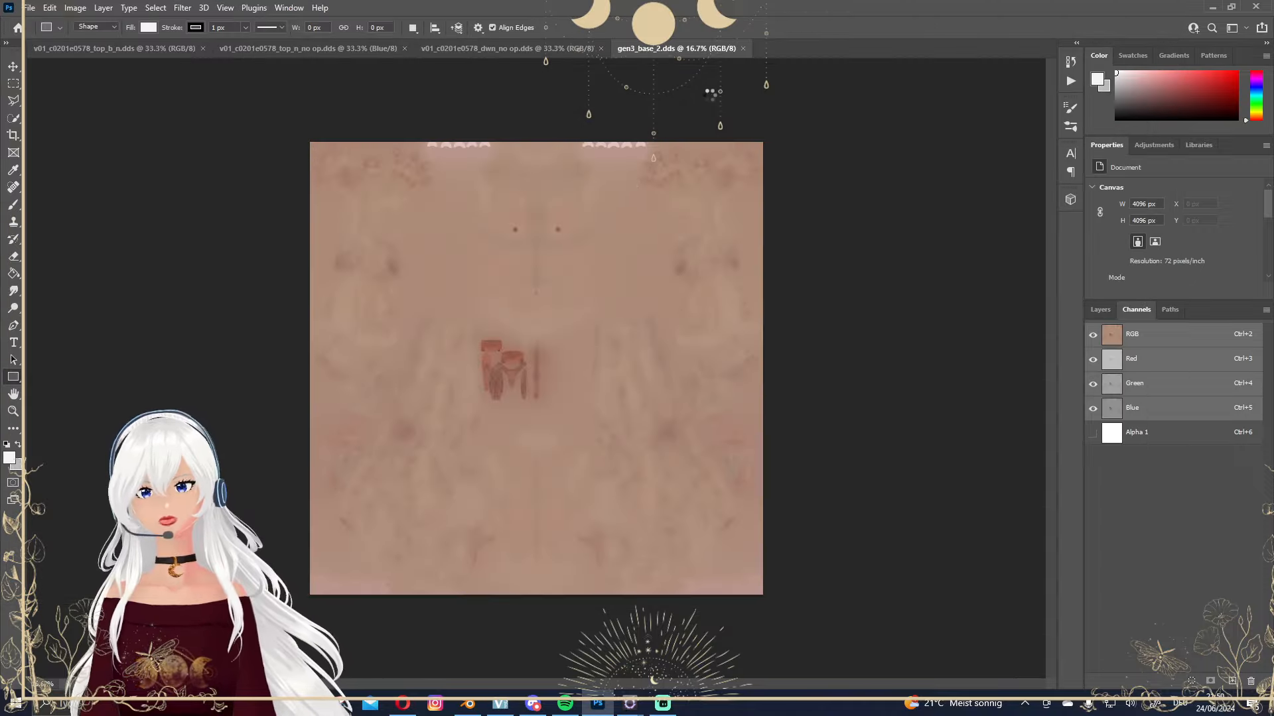
Save the tattooed texture as gen3_base_tattoo_2 in DDS format through the NVIDIA Texture Tools Exporter.
left_click(26, 8)
left_click(66, 165)
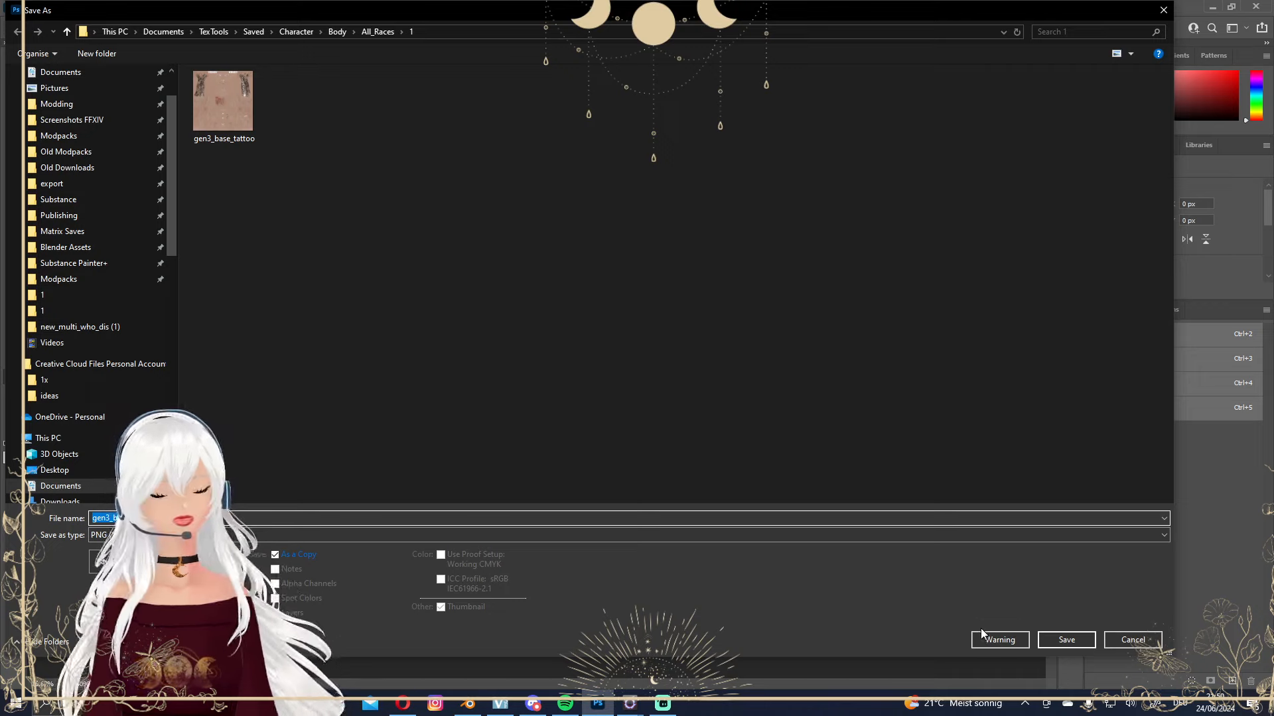
left_click(1066, 640)
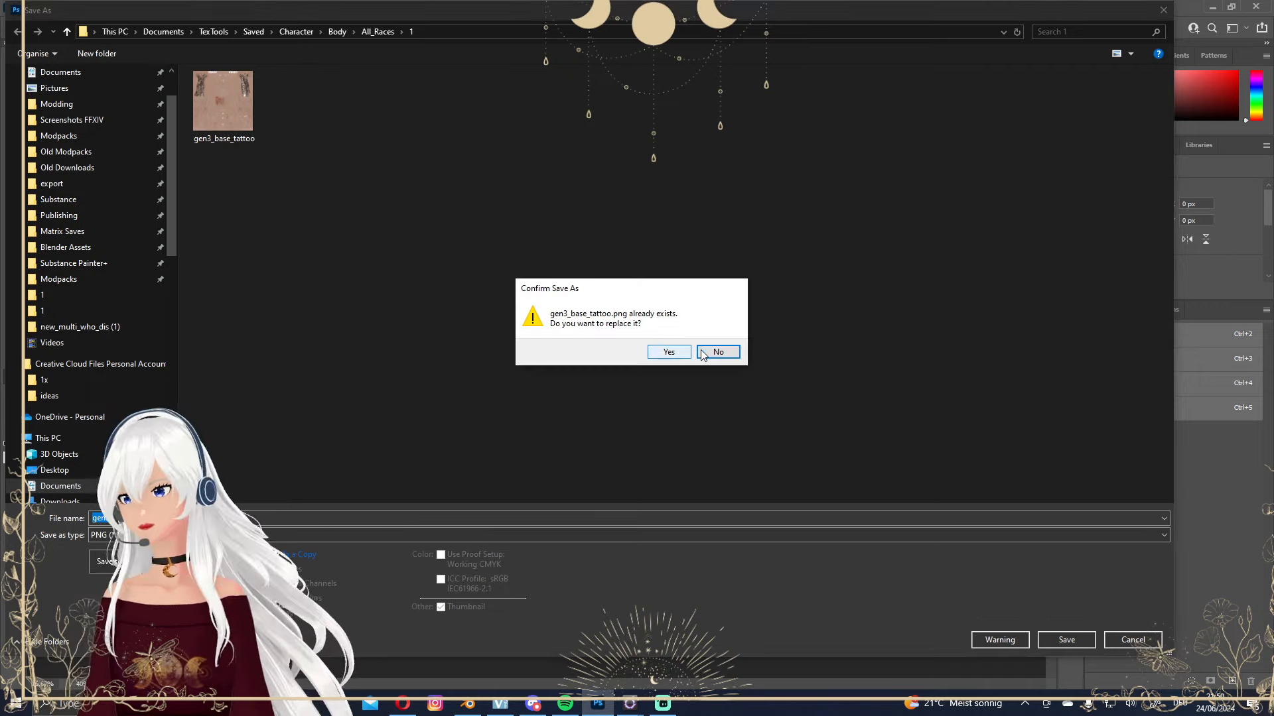
left_click(669, 351)
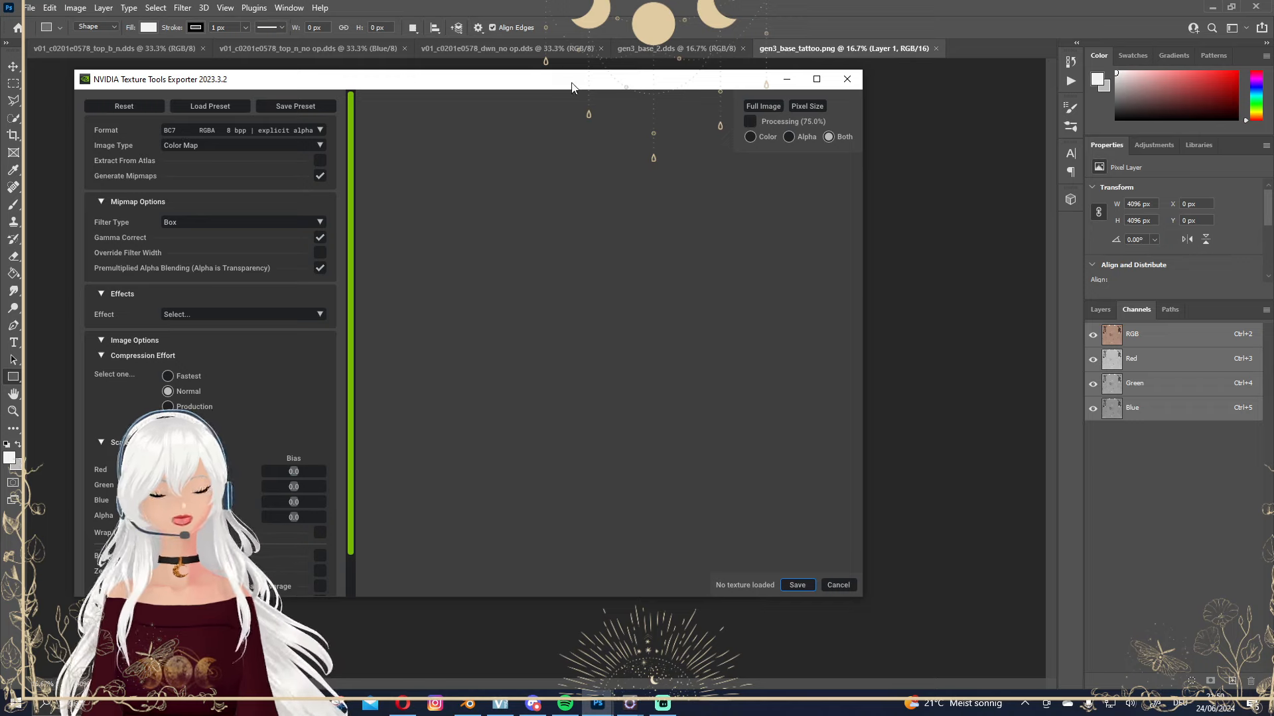
left_click(795, 583)
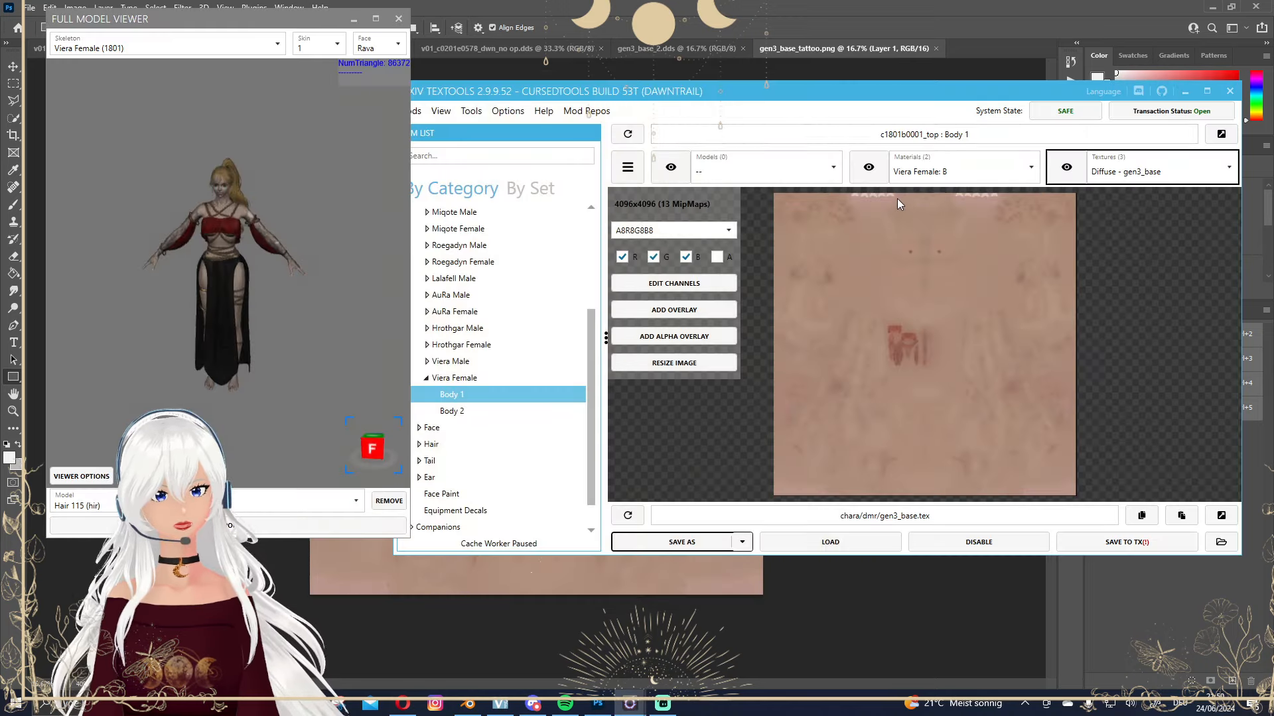
Load gen3_base_tattoo_2 into the gen3_base diffuse texture in TexTools, discarding the unsaved changes.
left_click(837, 543)
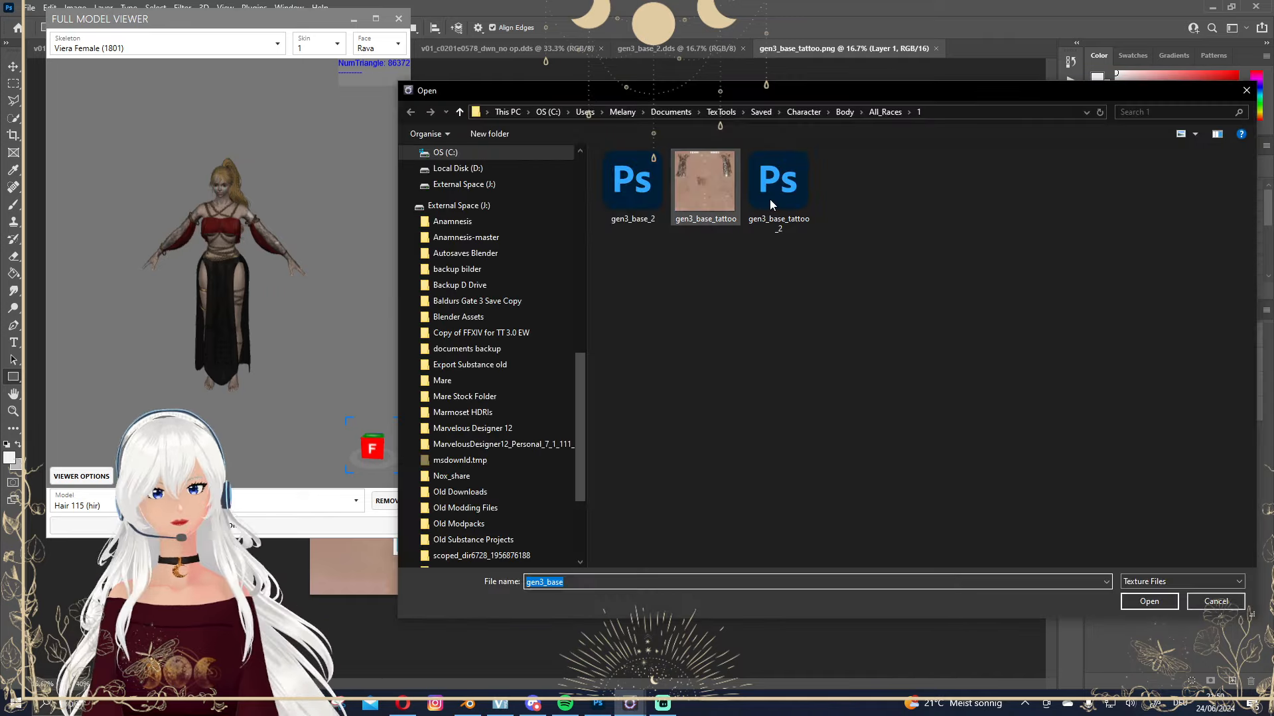
double_click(770, 199)
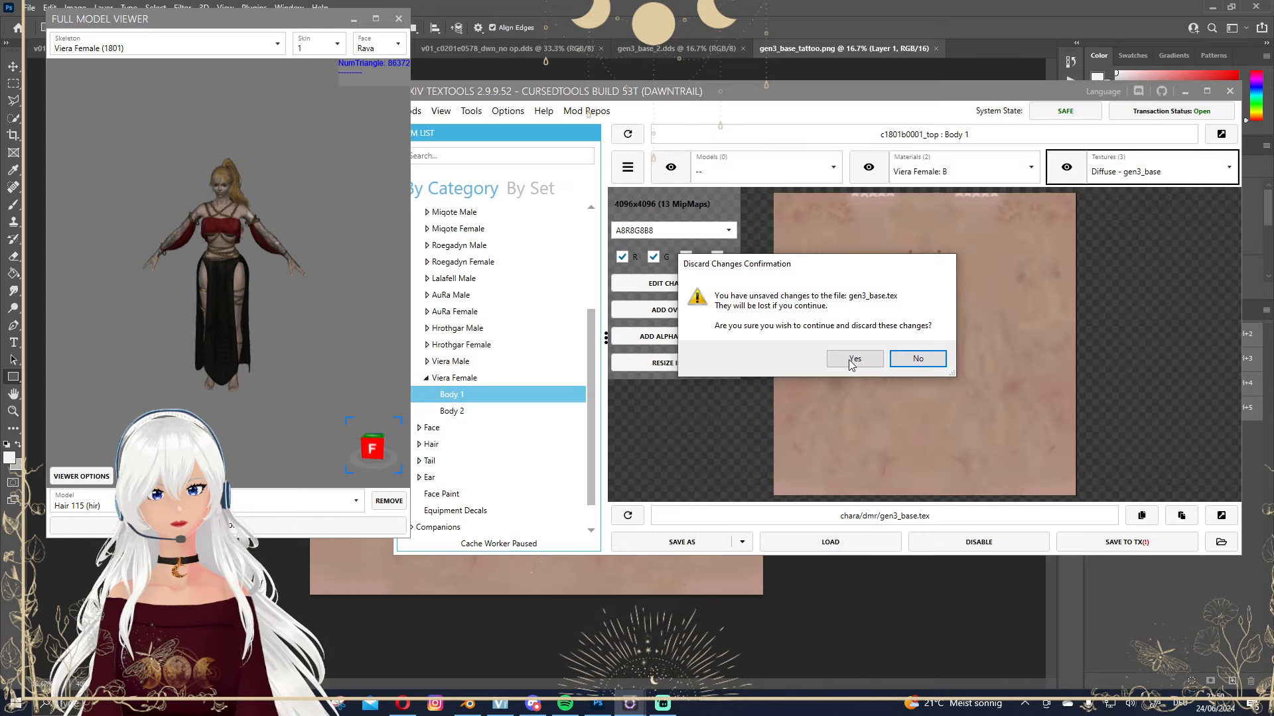
left_click(852, 359)
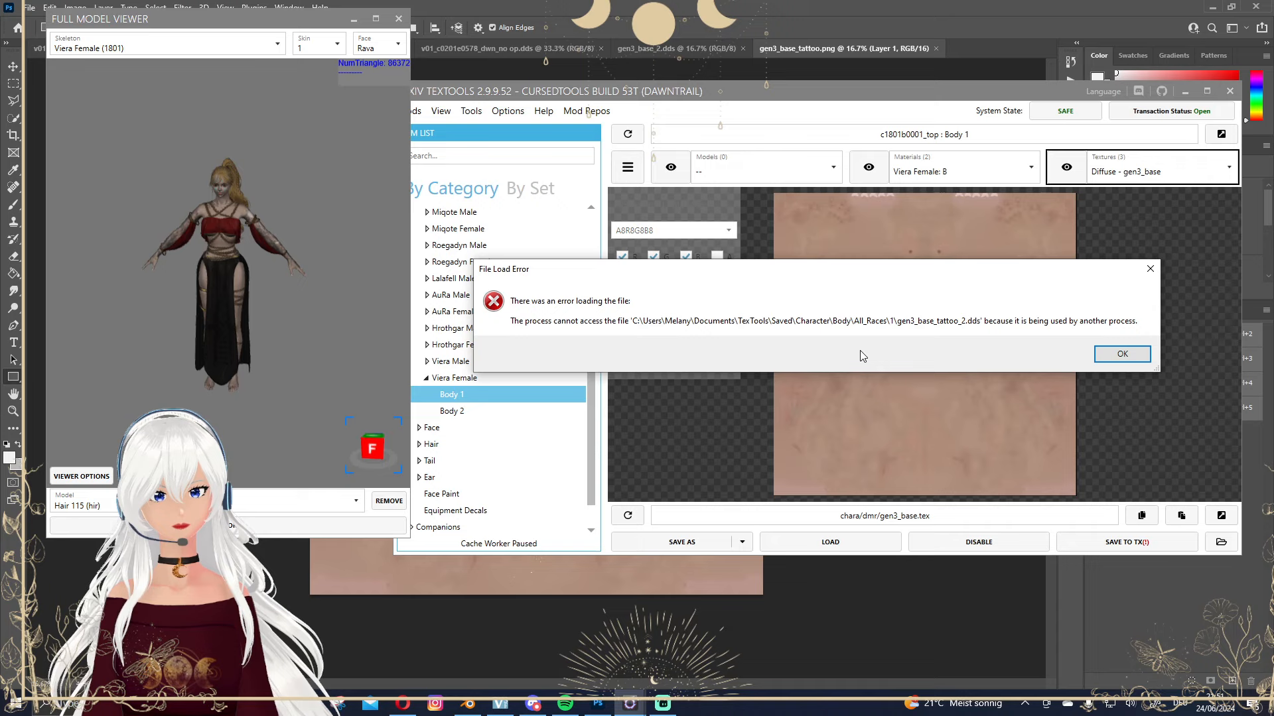
key("Return")
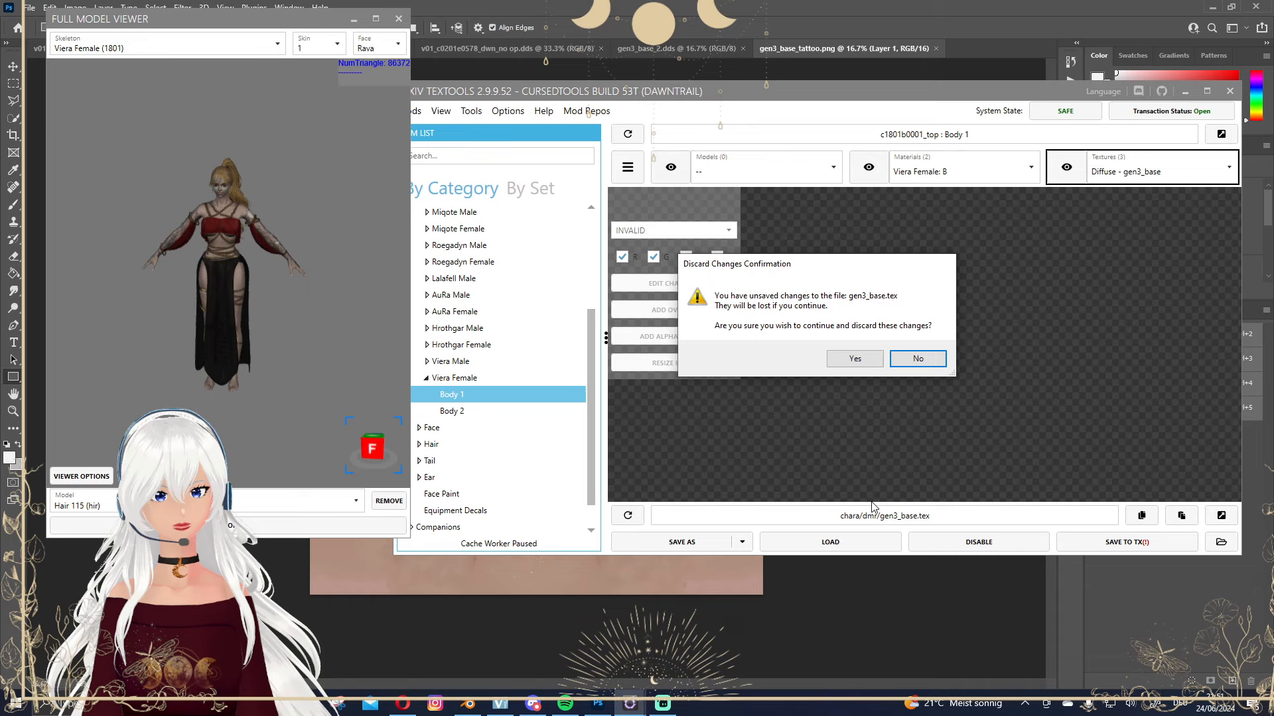
left_click(852, 359)
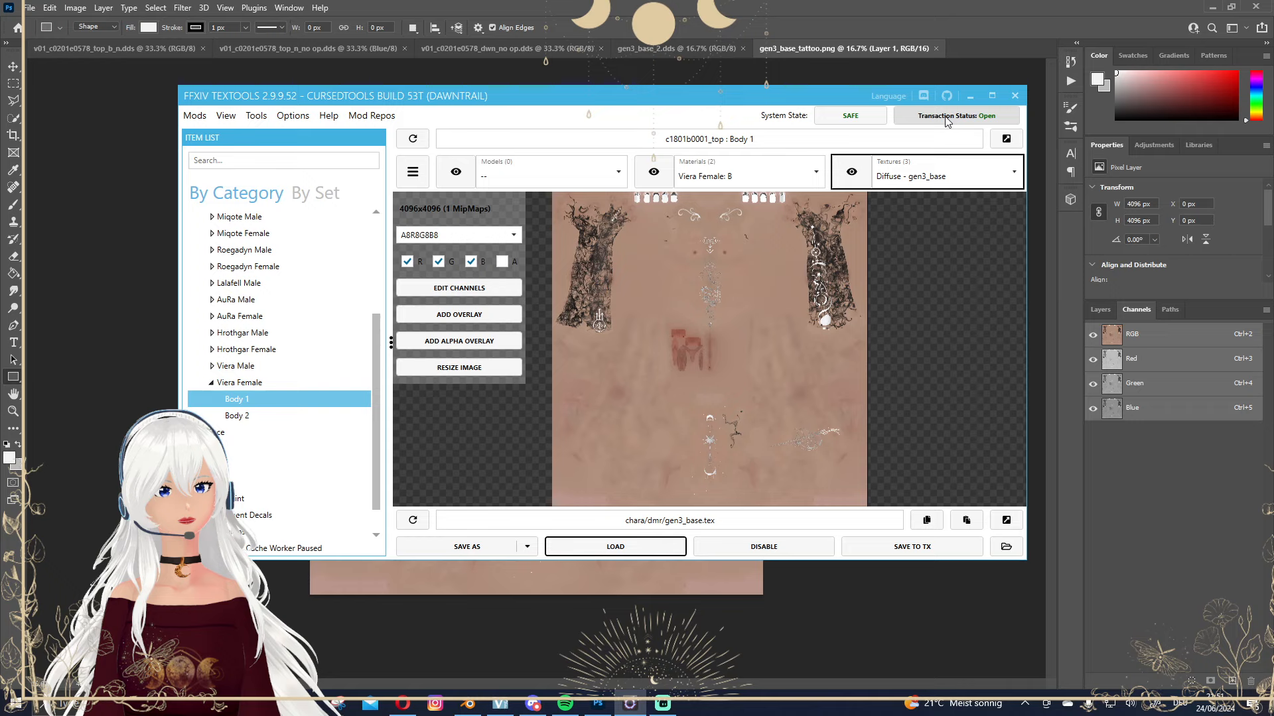
Set the open transaction's target path to a TexTools modpack named scher basis pack in the Downloads folder.
left_click(947, 118)
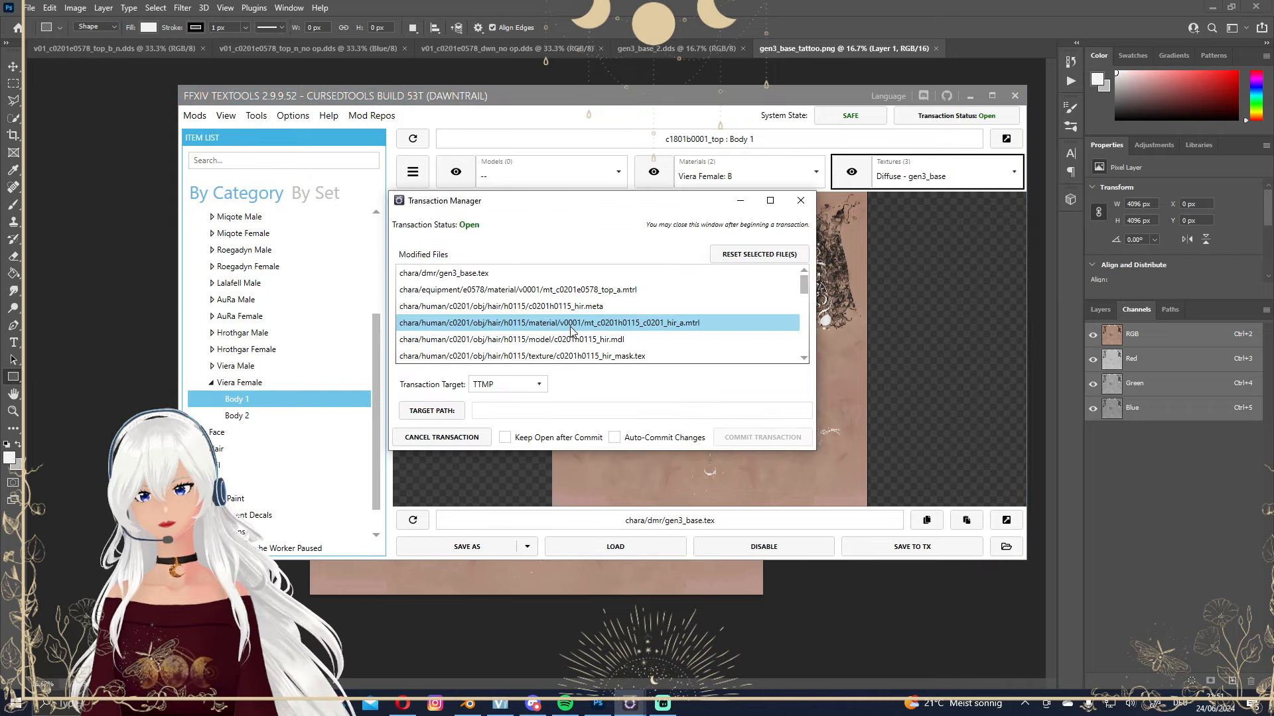
left_click(431, 411)
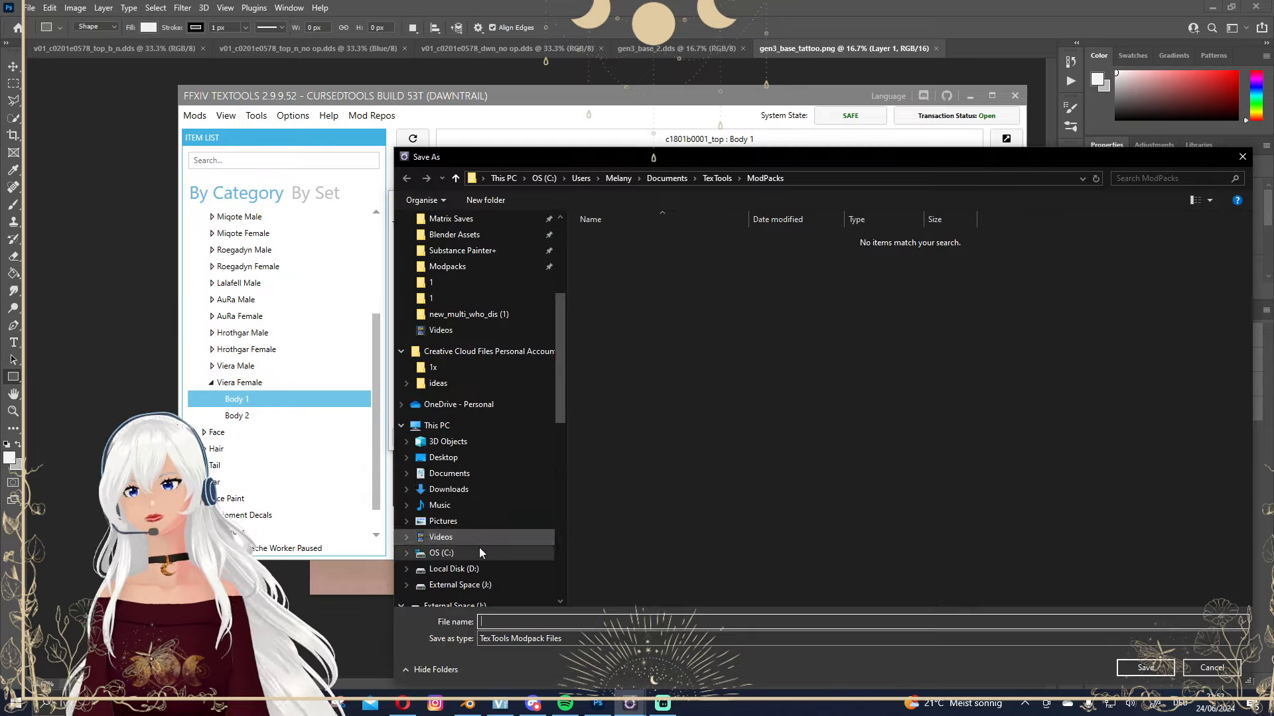
left_click(449, 489)
left_click(528, 620)
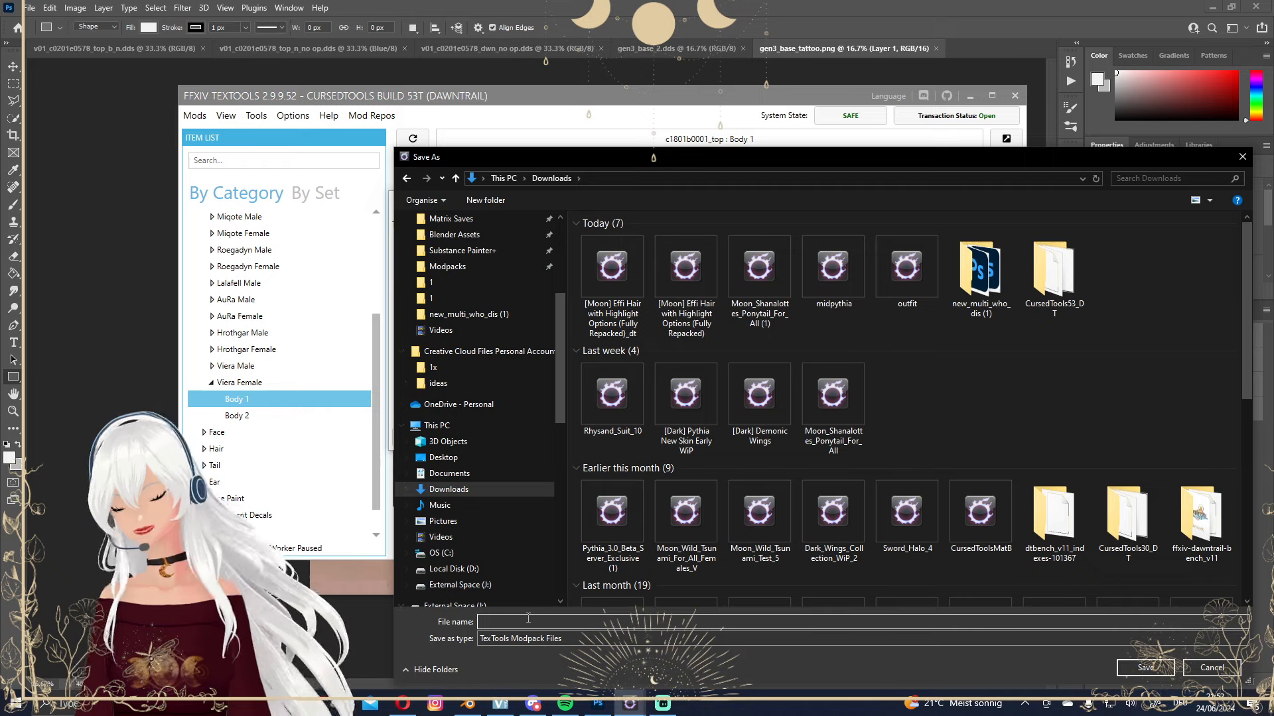
type("scher basis")
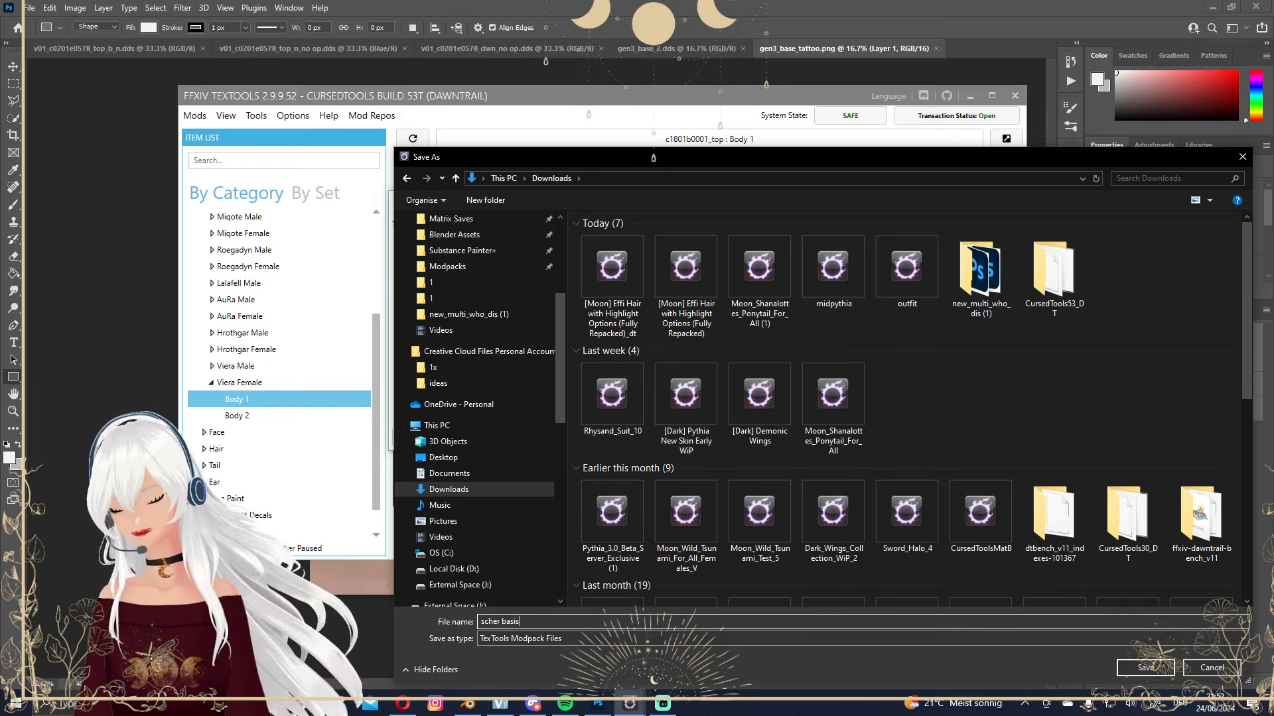
type(" pack")
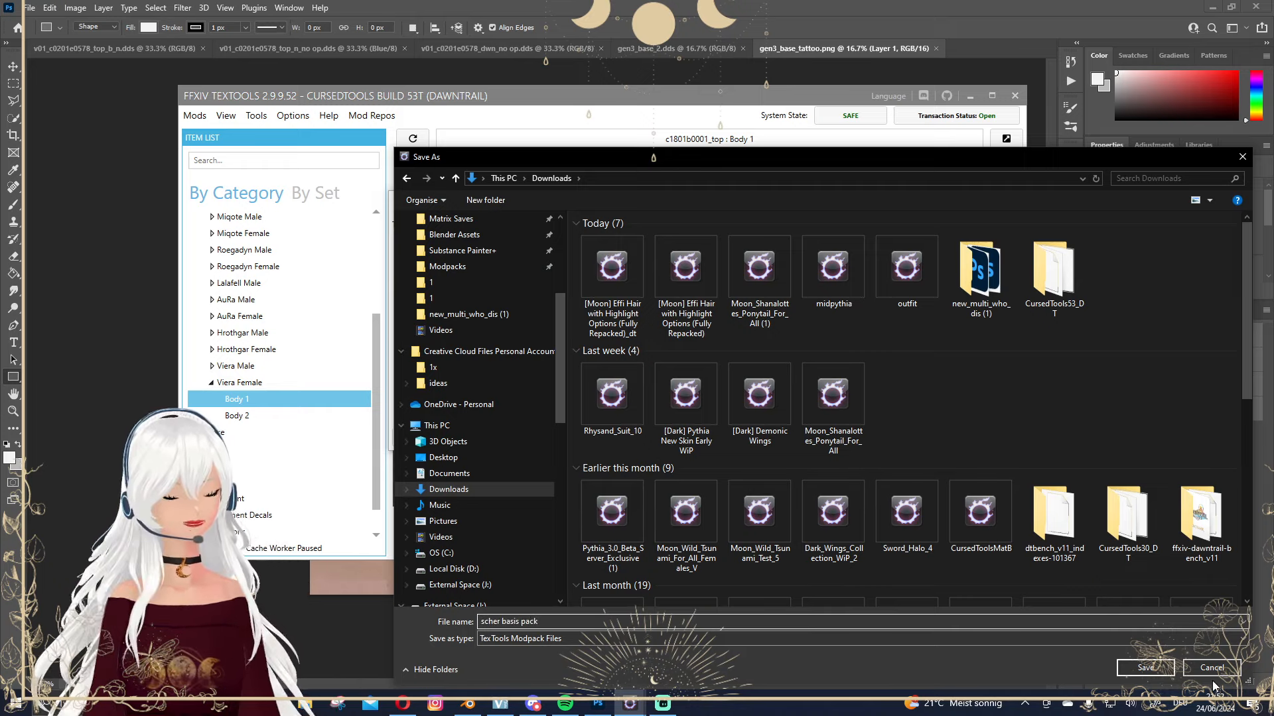
left_click(1145, 668)
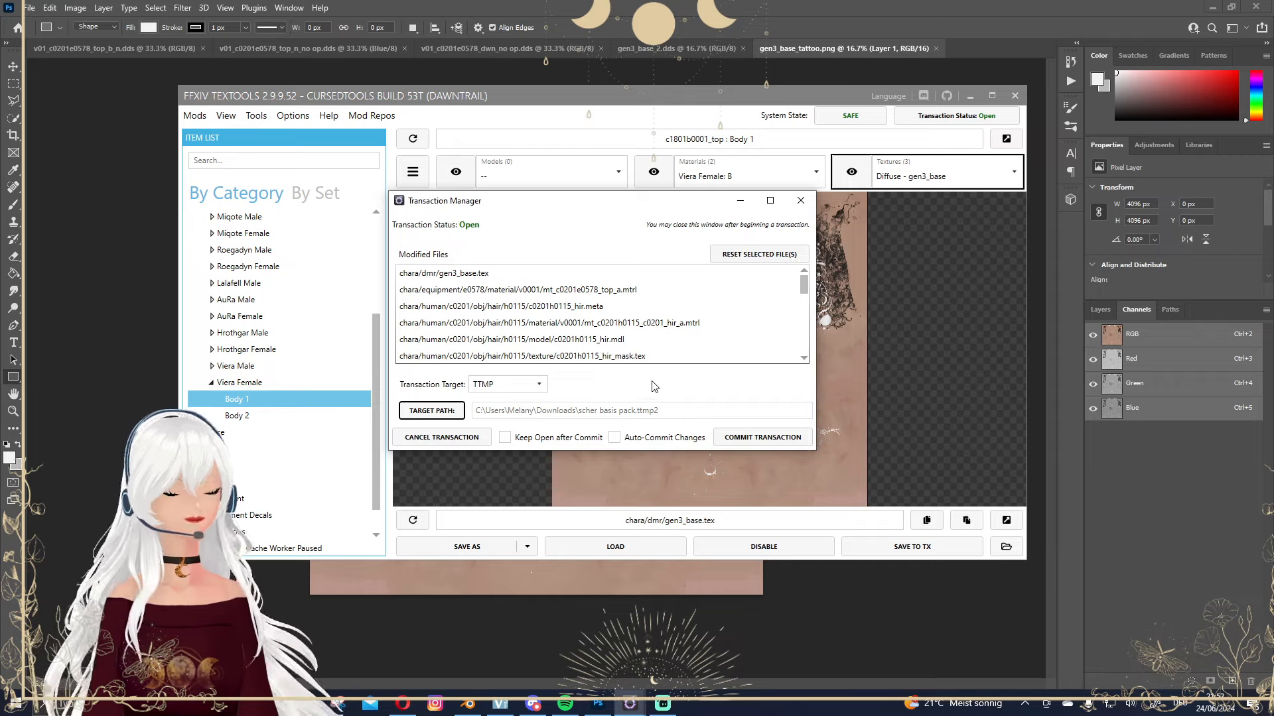
Review the list of modified files, commit the transaction to the modpack and close the Transaction Manager.
scroll(666, 292, "down", 5)
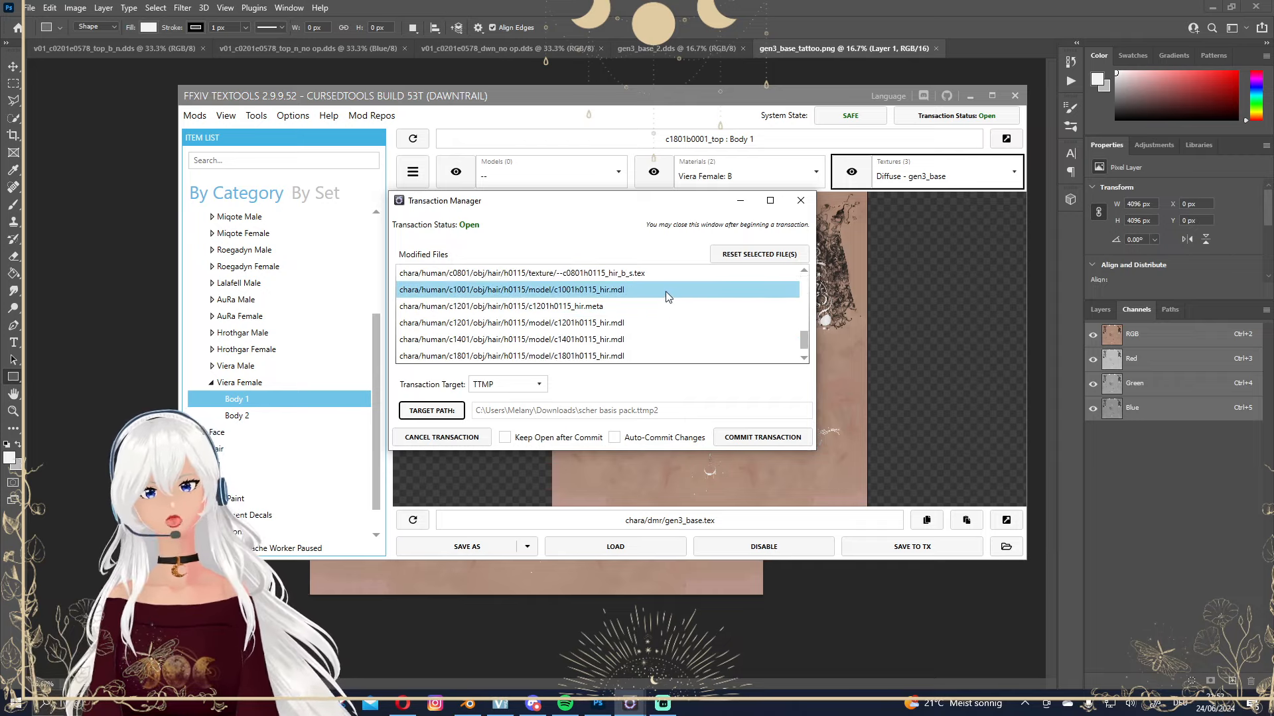
scroll(666, 292, "down", 1)
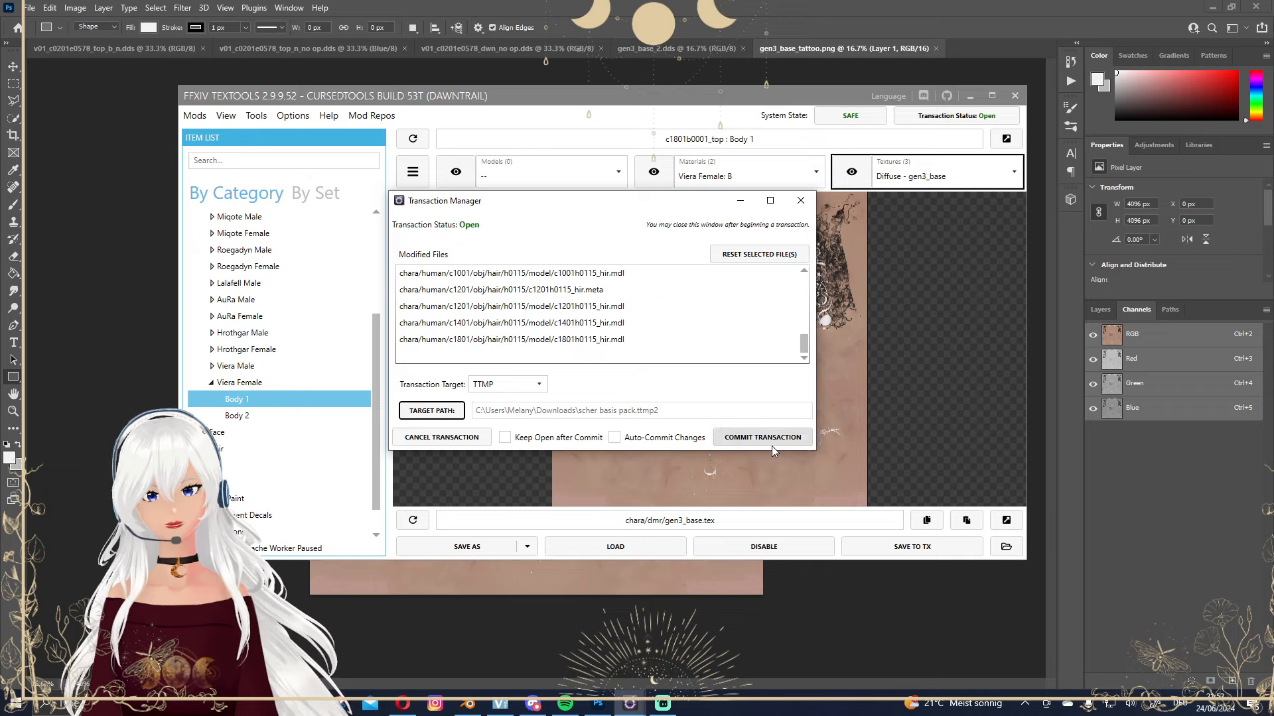
left_click(728, 442)
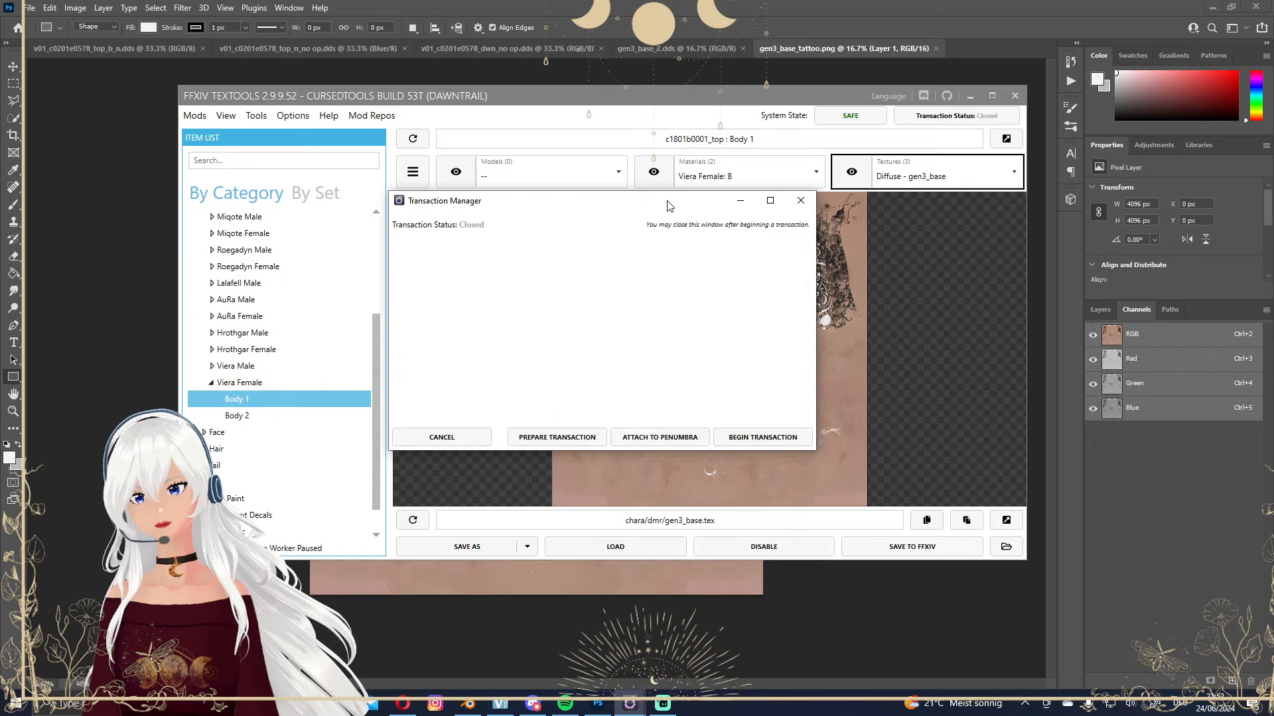
left_click(801, 200)
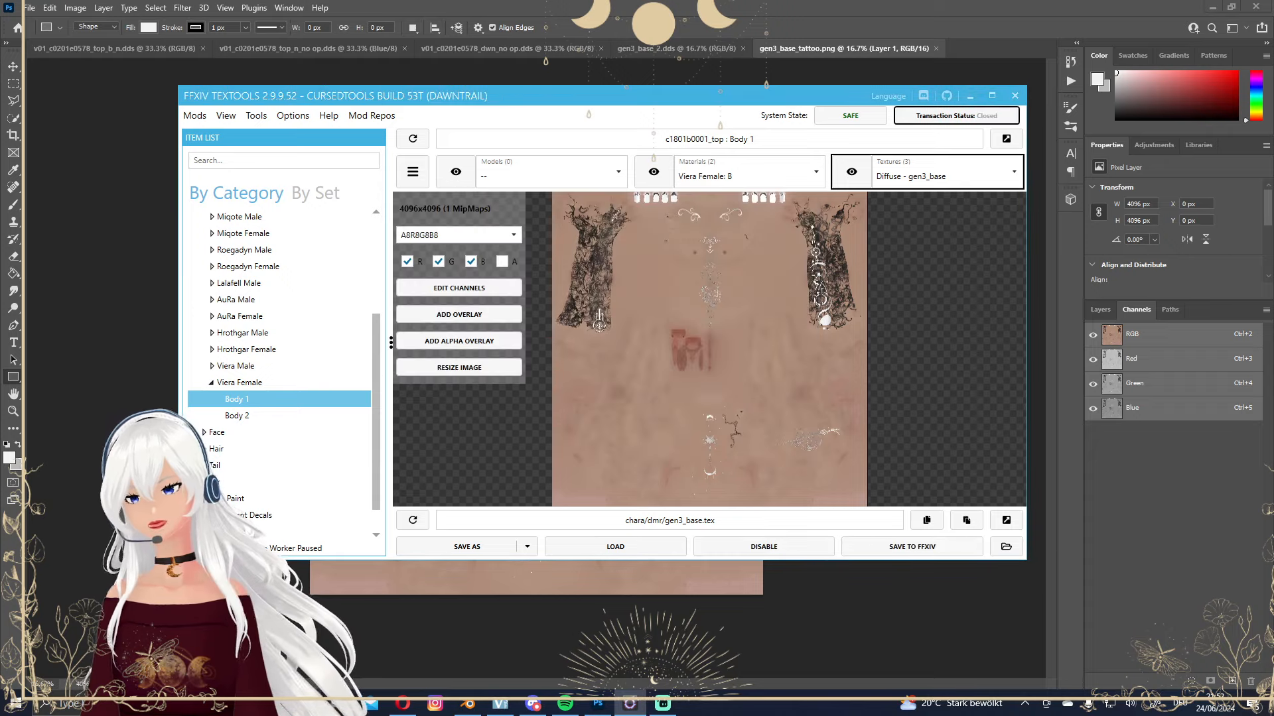
Check the Downloads folder in File Explorer for the scher basis pack file, closing the folder window when done.
left_click(434, 312)
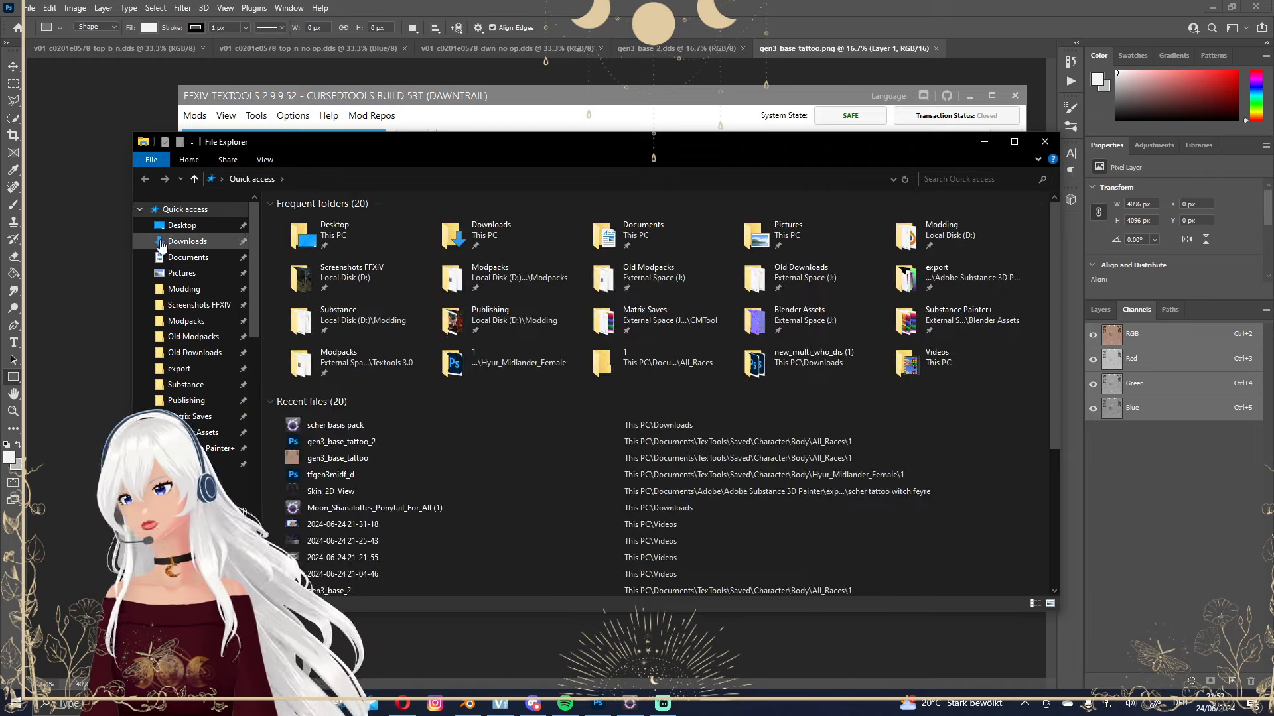
left_click(186, 242)
left_click(312, 268)
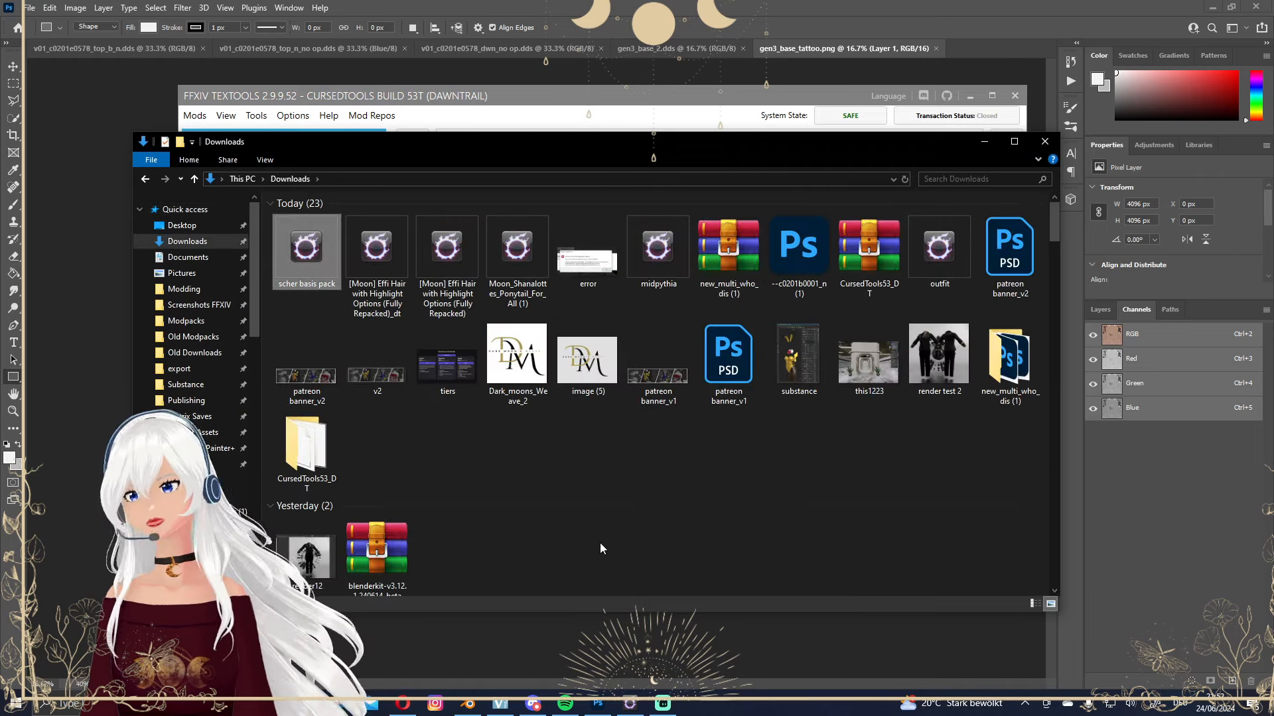
left_click(1042, 142)
left_click_drag(675, 89, 670, 118)
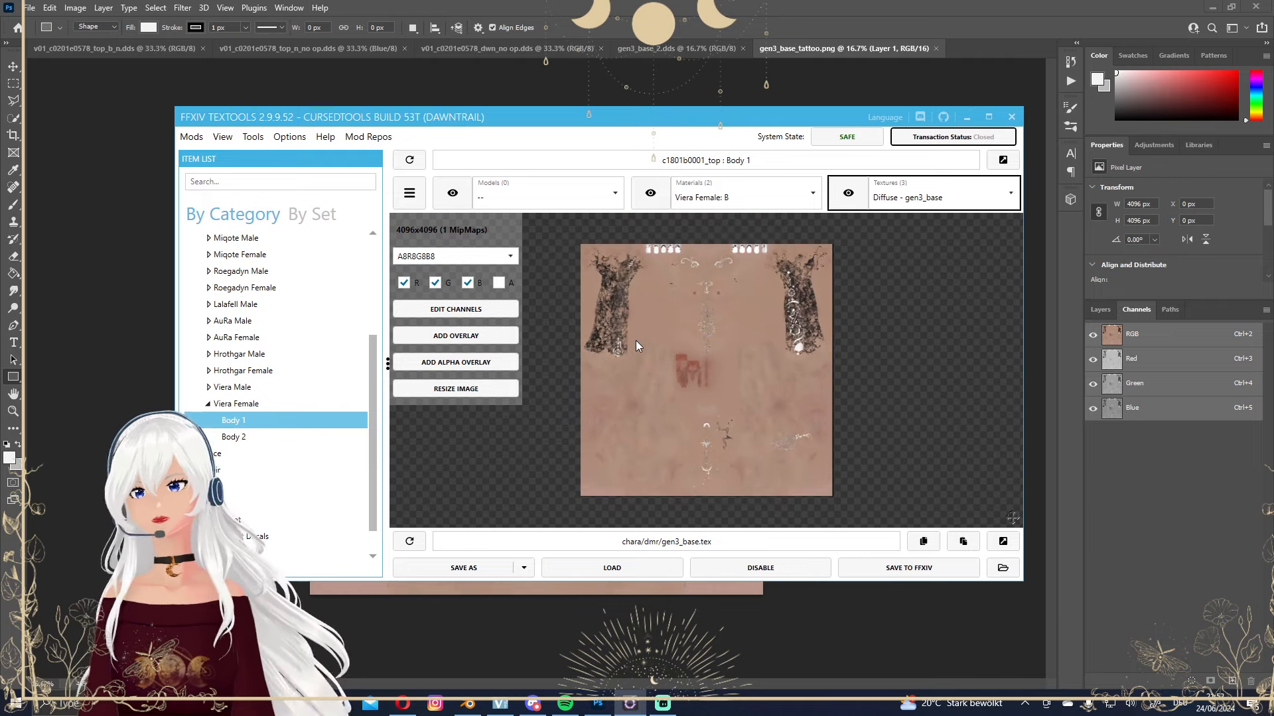
scroll(639, 343, "down", 2)
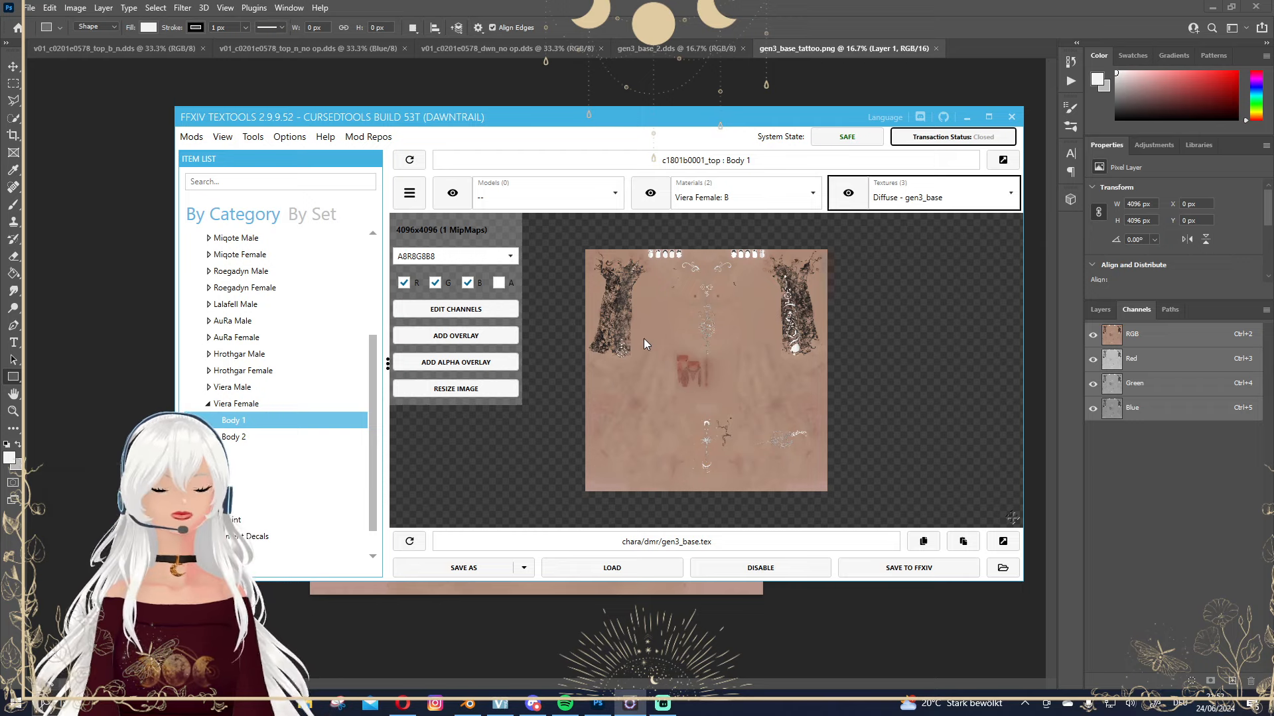
scroll(643, 342, "up", 1)
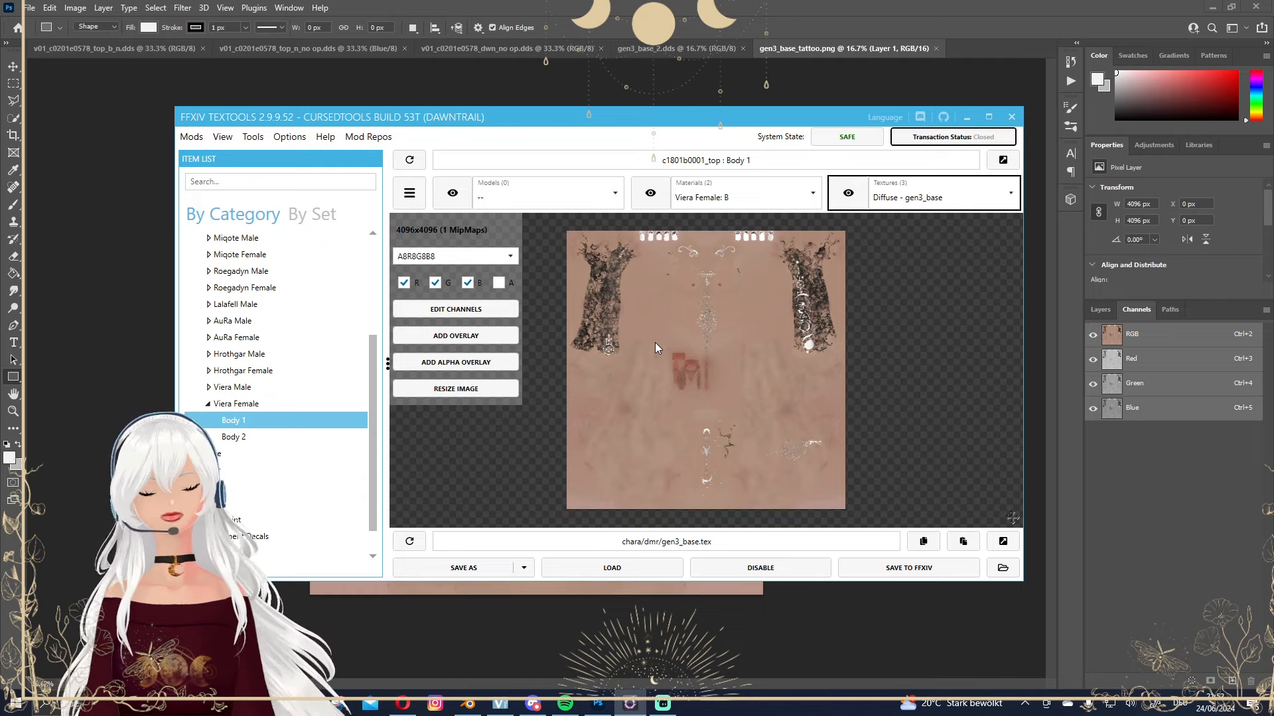
scroll(654, 342, "down", 1)
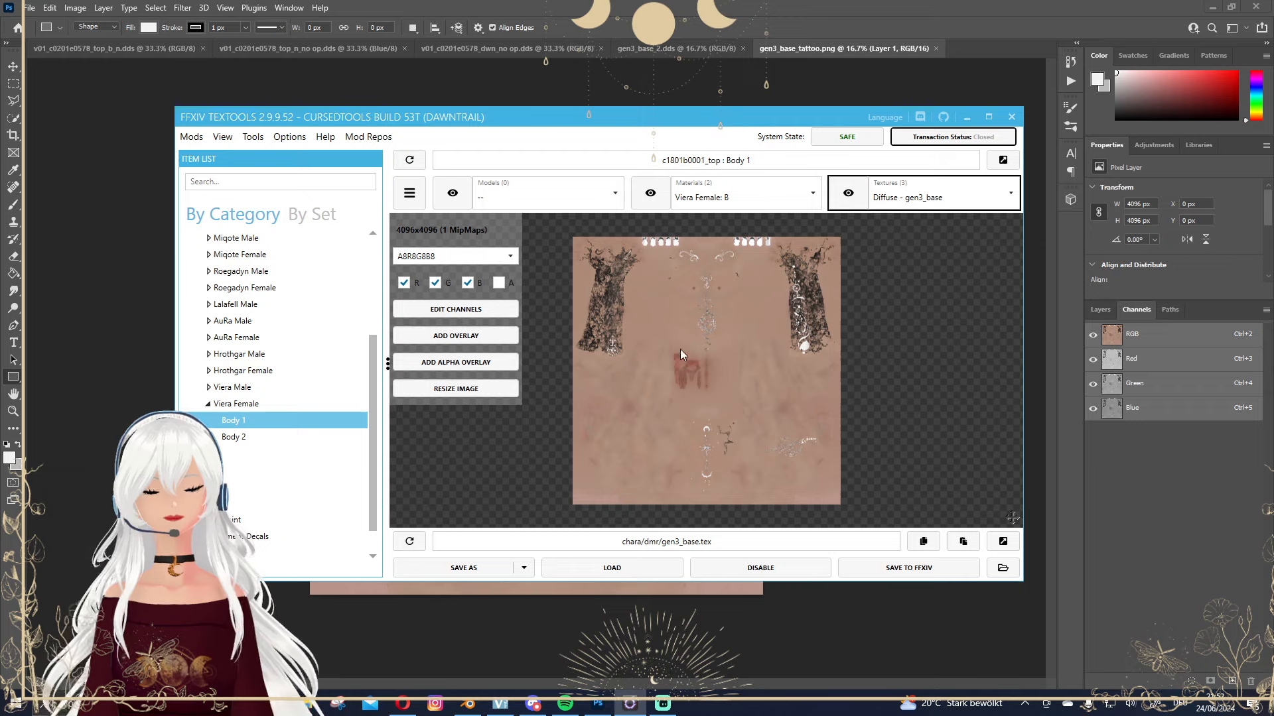